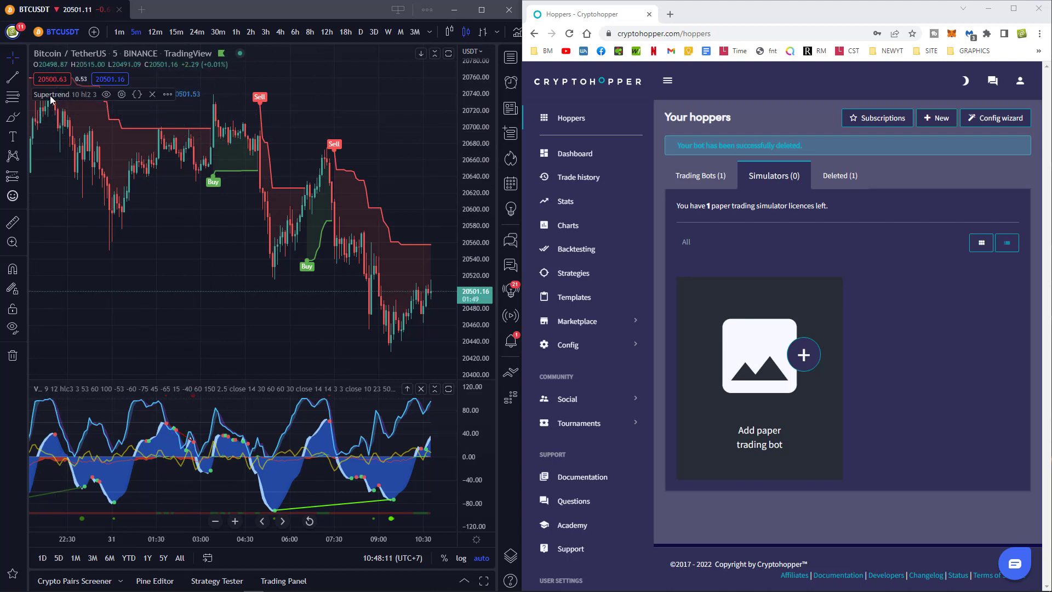
# Toggle the Supertrend indicator off and back on, then maximize the TradingView window to full screen.
pyautogui.click(108, 95)
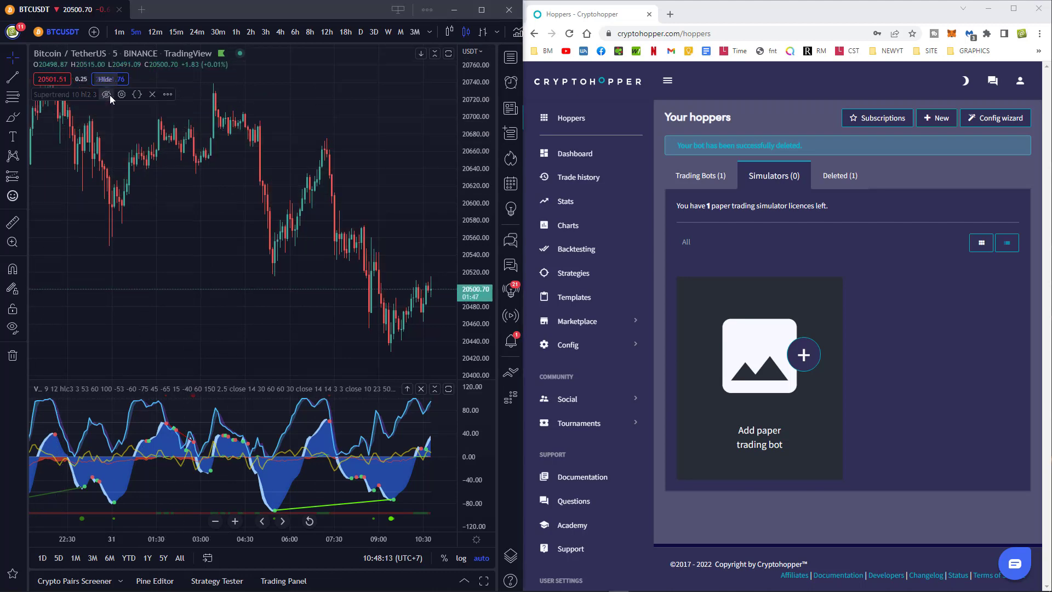
pyautogui.click(108, 95)
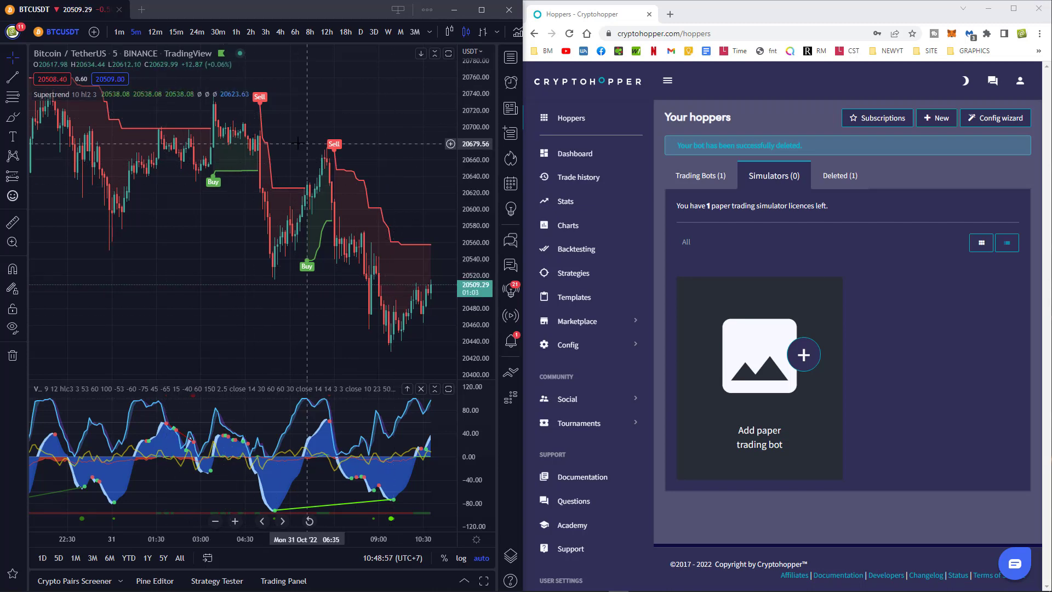
pyautogui.click(481, 16)
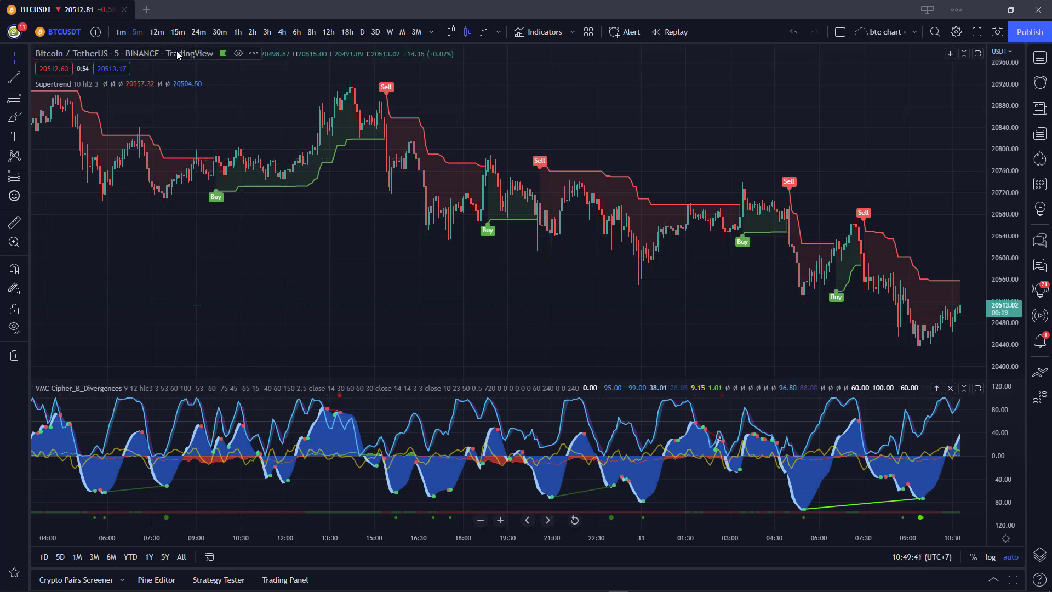
# Measure 09:40 to 15:20 on 30 Oct: 30.29 (0.15%) over 68 bars, 5h 40m.
pyautogui.click(14, 222)
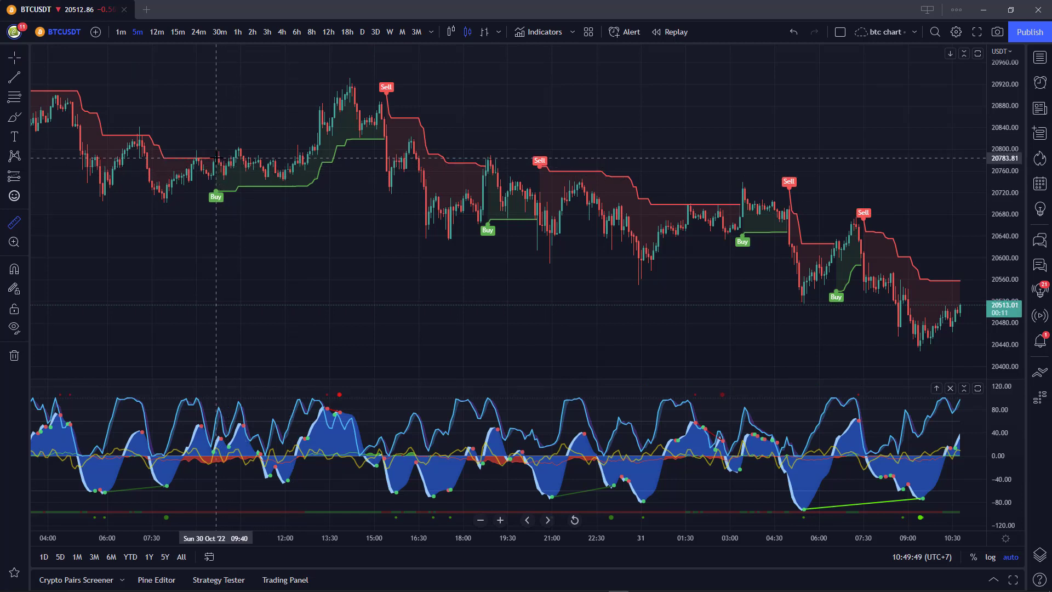
pyautogui.click(216, 158)
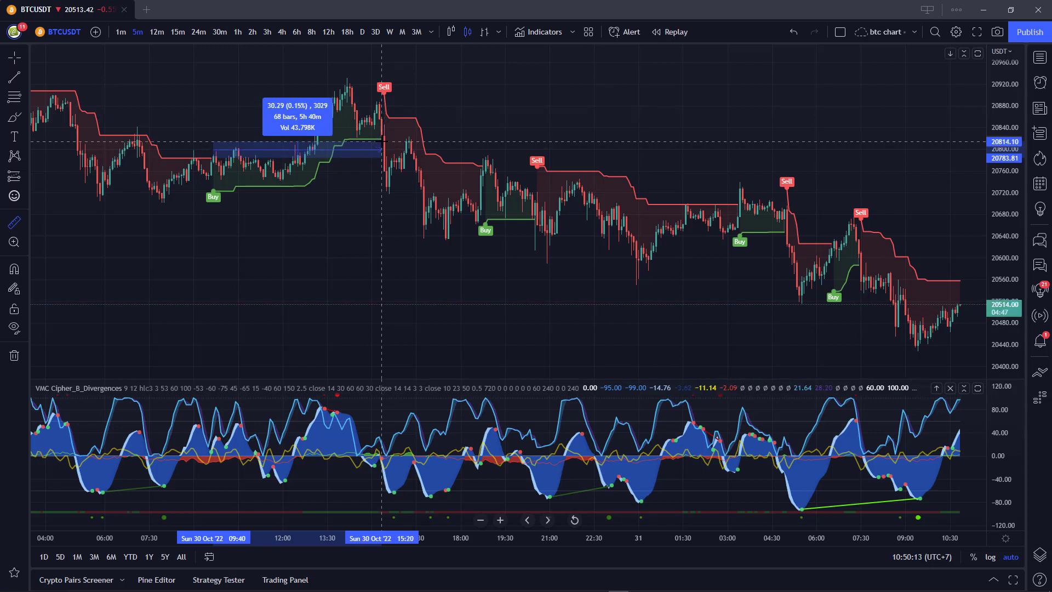
pyautogui.click(382, 141)
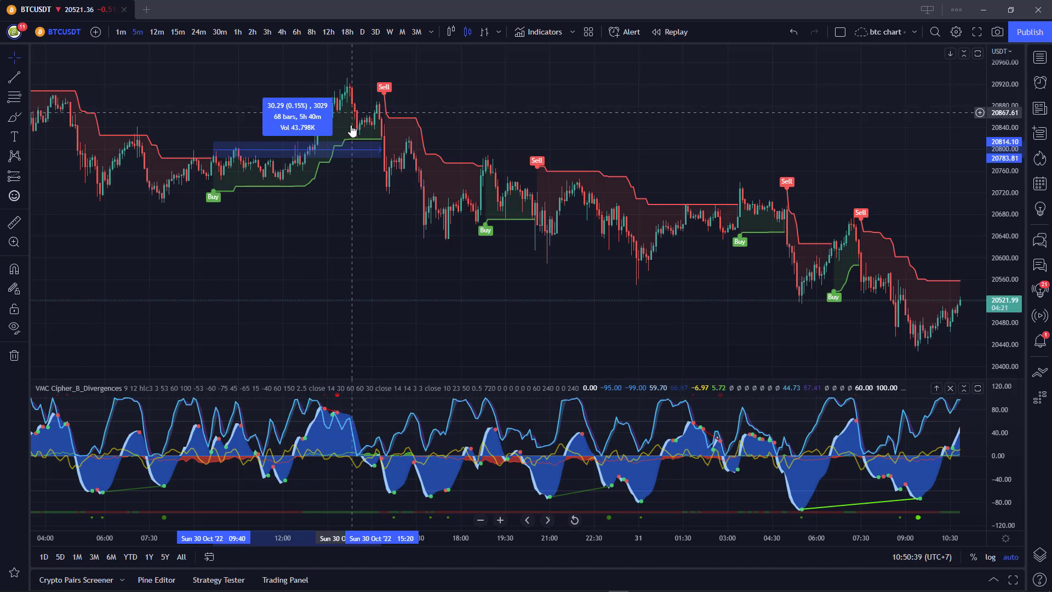
pyautogui.click(15, 221)
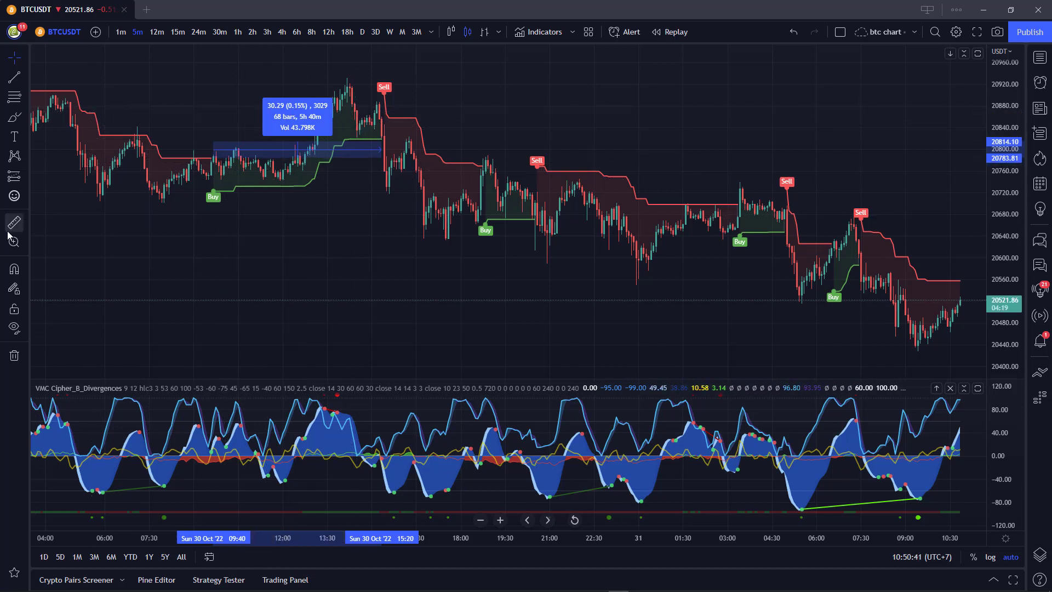
# Measure the 09:40 to 14:05 climb on 30 Oct (53 bars, about 0.68%), then dismiss it.
pyautogui.click(214, 157)
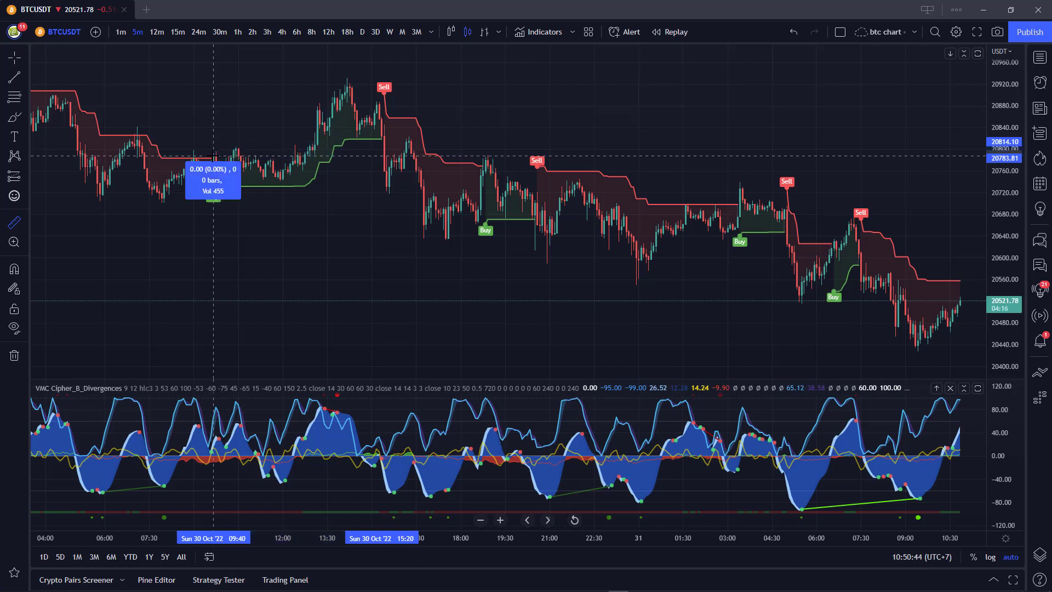
pyautogui.click(345, 80)
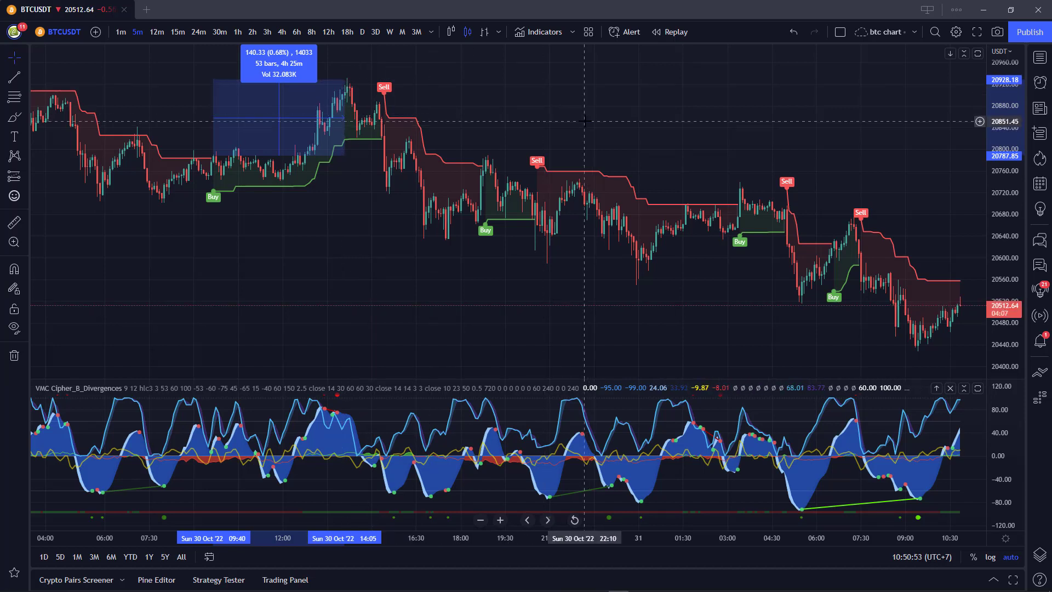
pyautogui.click(519, 109)
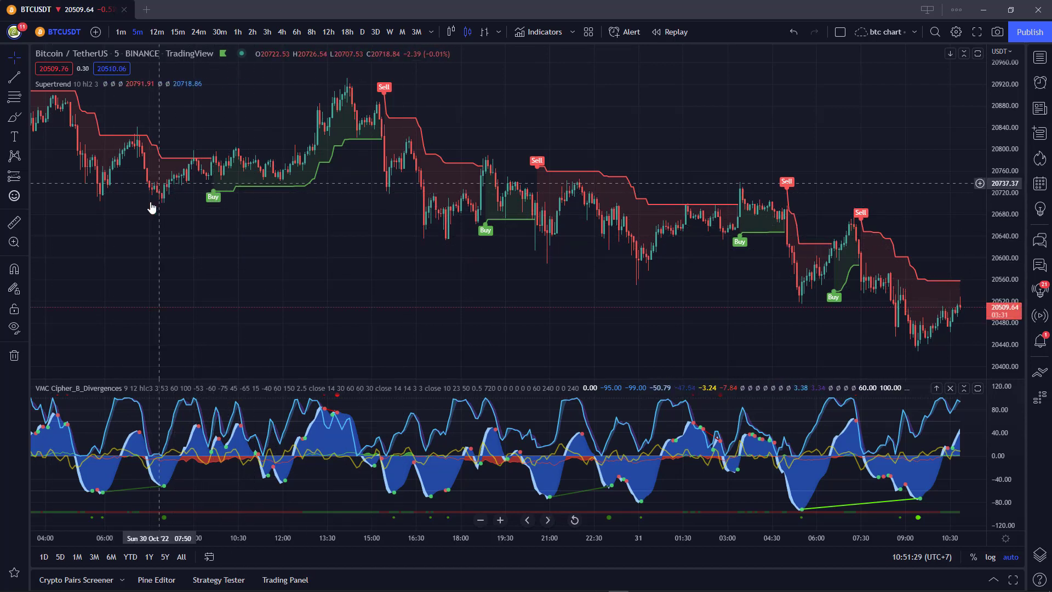
# Change the BTCUSDT chart interval to 15-minute candles.
pyautogui.click(181, 32)
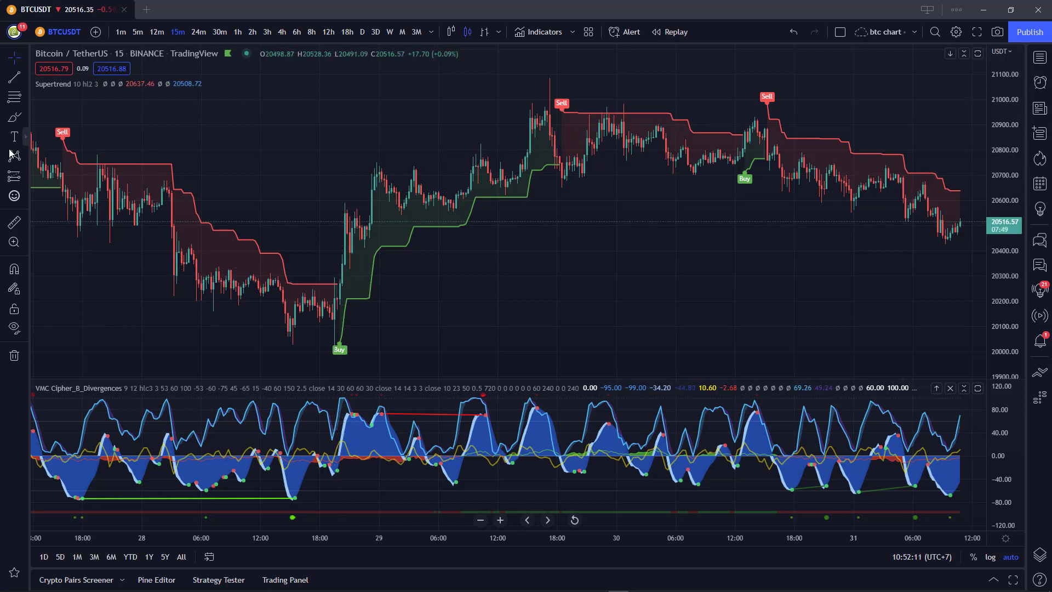
# Measure from the 28 Oct 20:00 Buy signal (about 2.29%, 90 bars), then clear it.
pyautogui.click(14, 221)
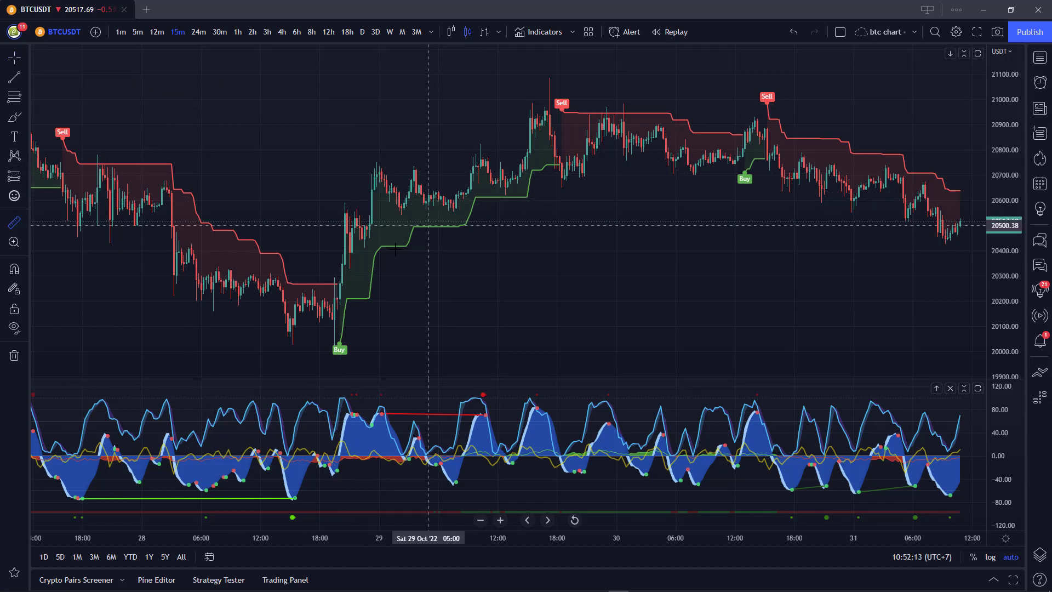
pyautogui.click(340, 283)
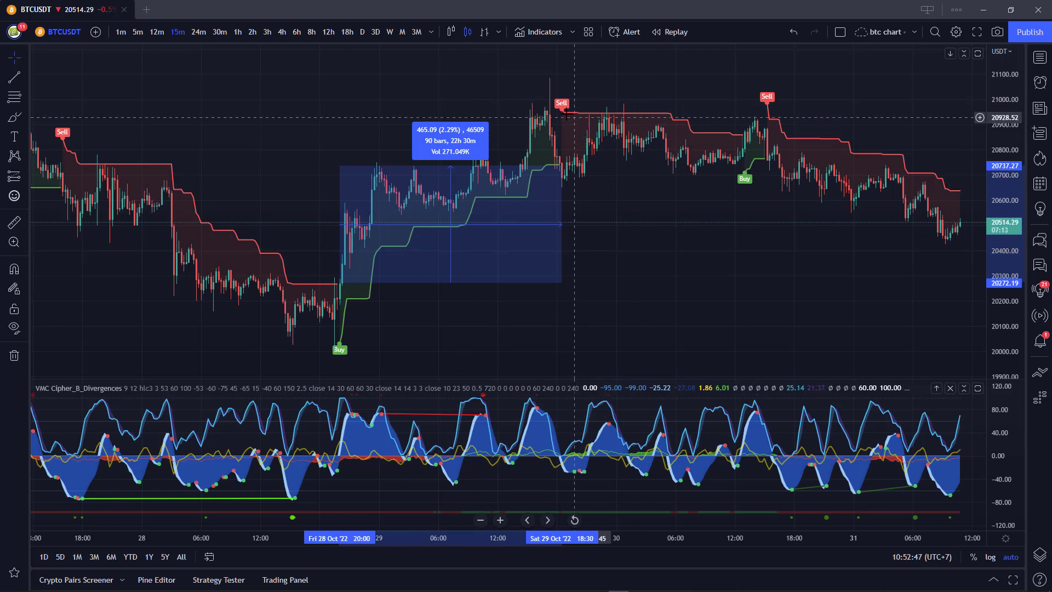
pyautogui.click(638, 275)
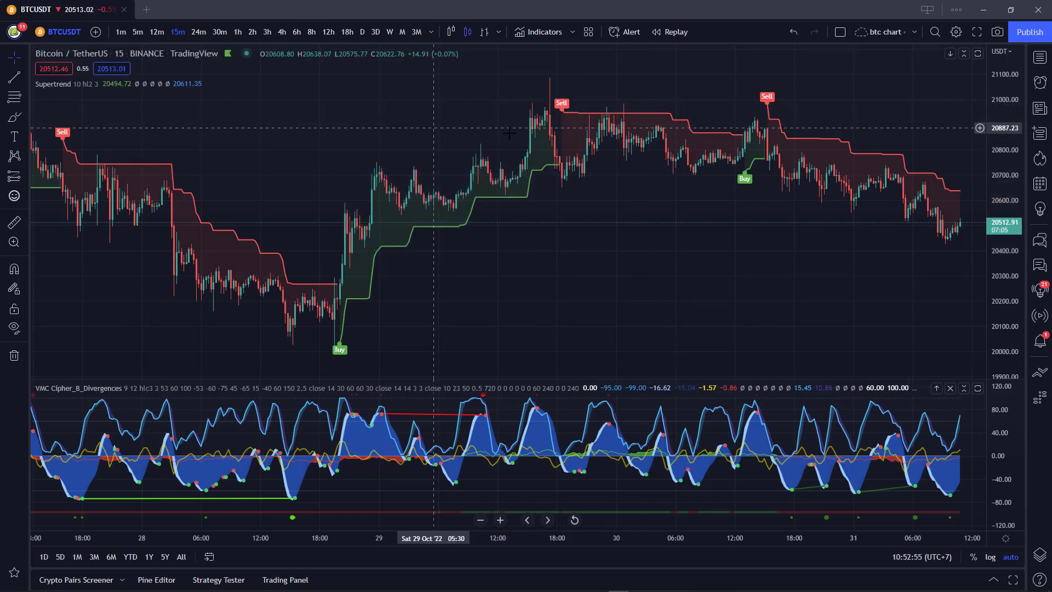
pyautogui.click(14, 222)
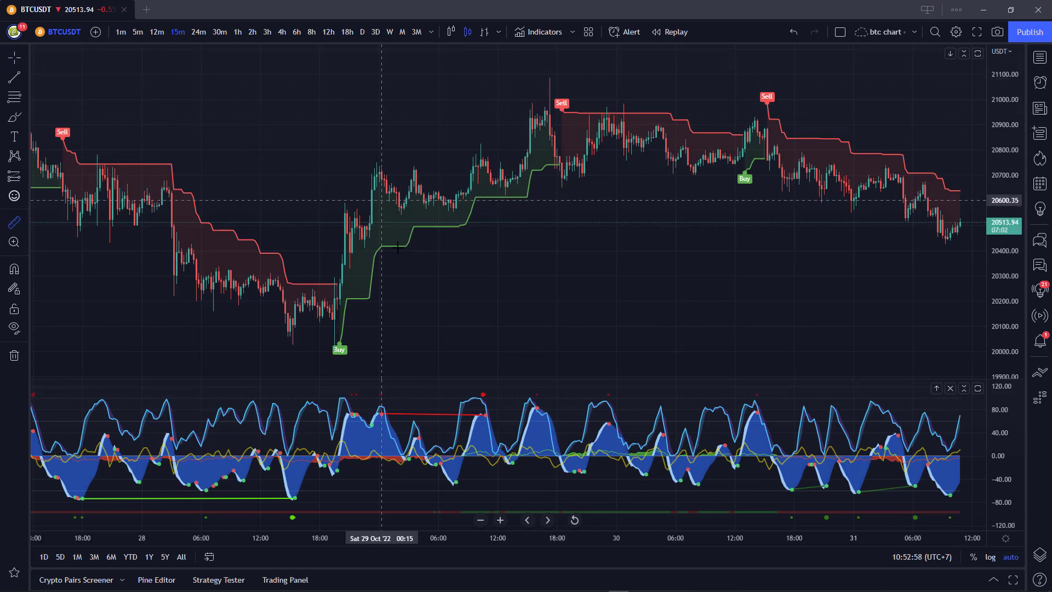
# Measure 28 Oct 20:00 to 29 Oct 18:45 (2.28%, 91 bars), then remove the measurement.
pyautogui.click(340, 283)
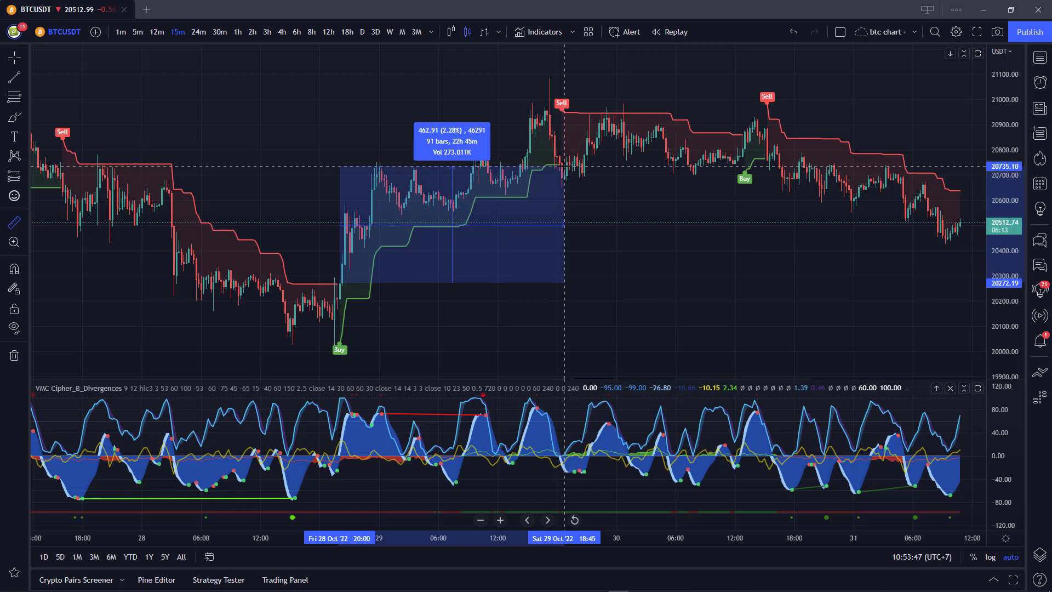
pyautogui.click(564, 166)
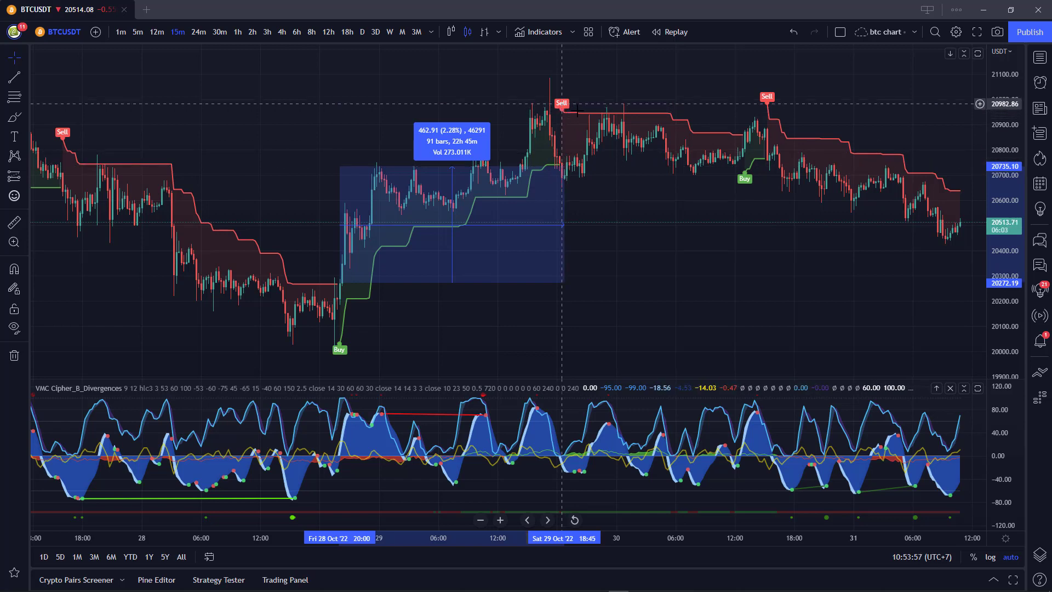
pyautogui.click(693, 231)
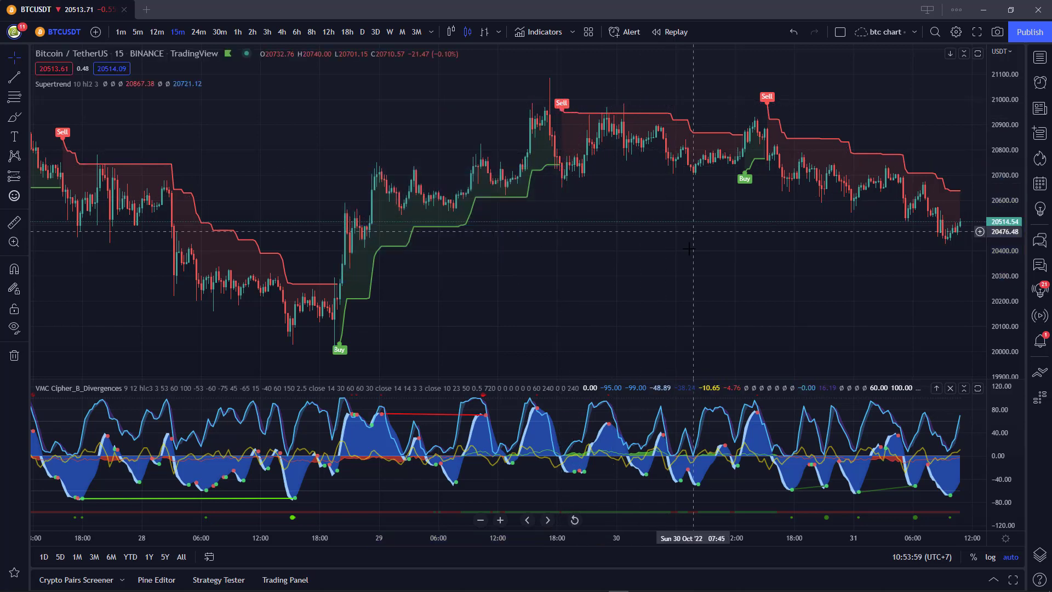
# Switch BTCUSDT to 1-hour candles and zoom in on the 5–26 Oct drop and rebound.
pyautogui.click(238, 35)
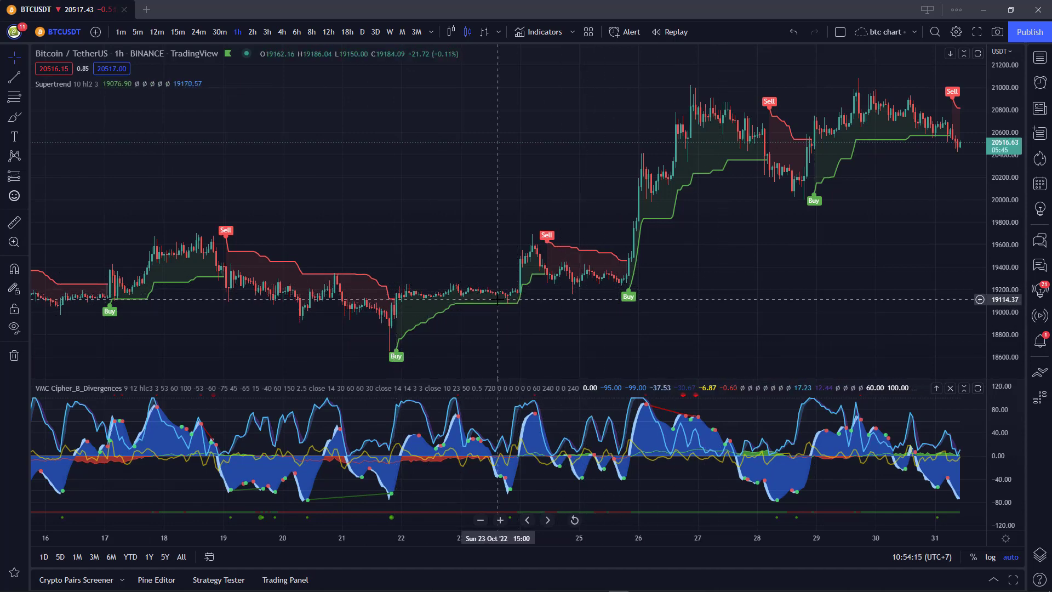
pyautogui.scroll(-5, 498, 299)
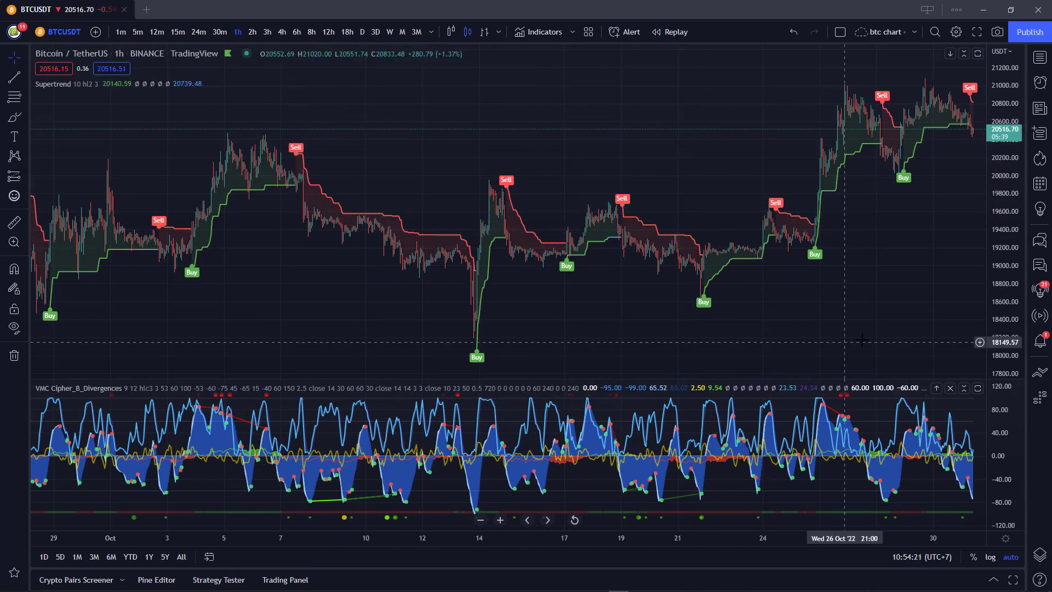
pyautogui.moveTo(861, 340); pyautogui.dragTo(760, 333)
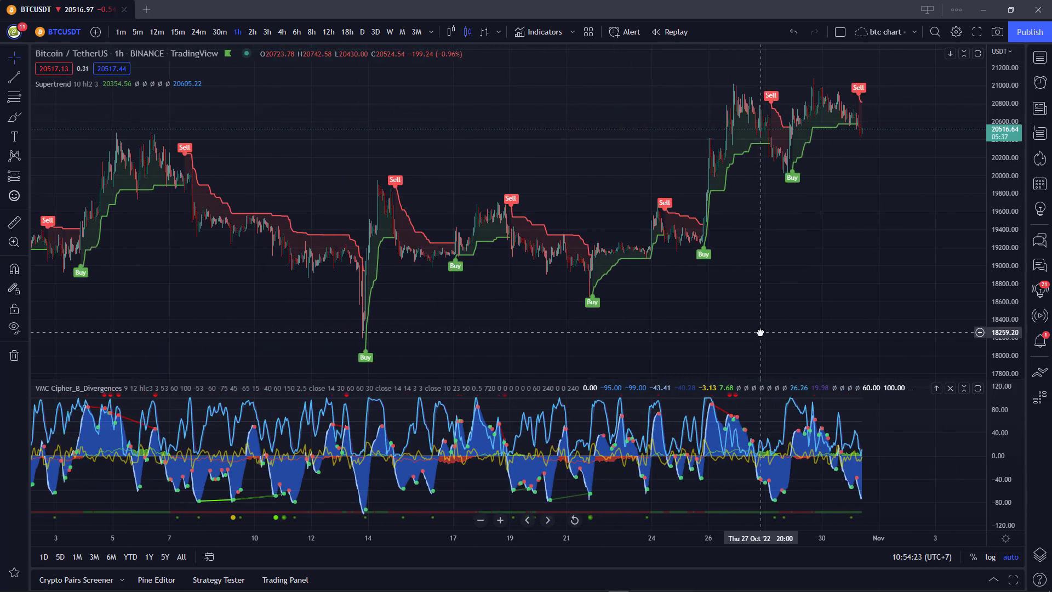
pyautogui.moveTo(592, 331); pyautogui.dragTo(722, 338)
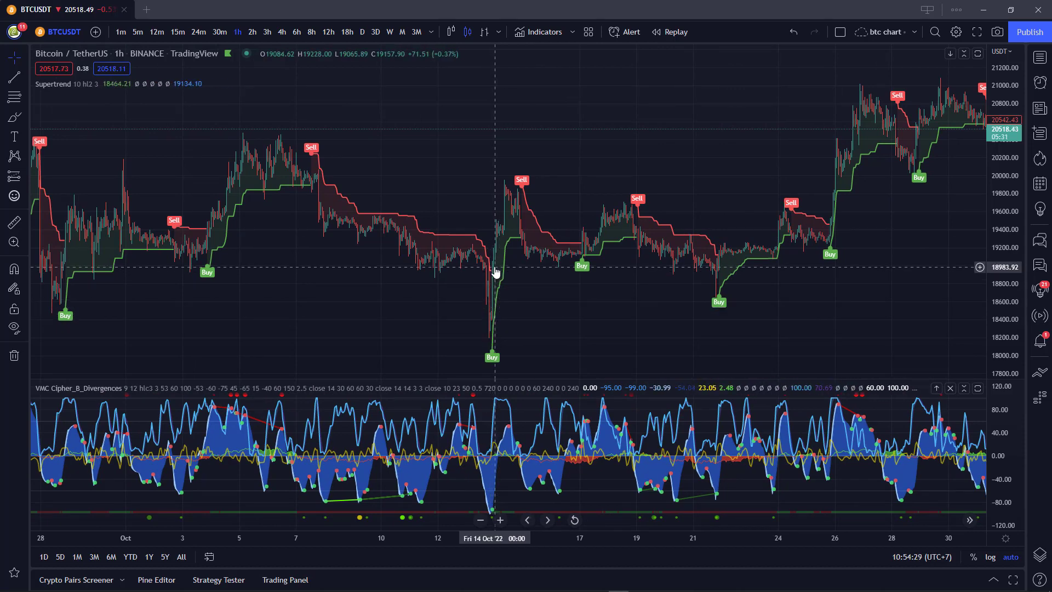
pyautogui.scroll(4, 613, 252)
pyautogui.moveTo(451, 311); pyautogui.dragTo(663, 321)
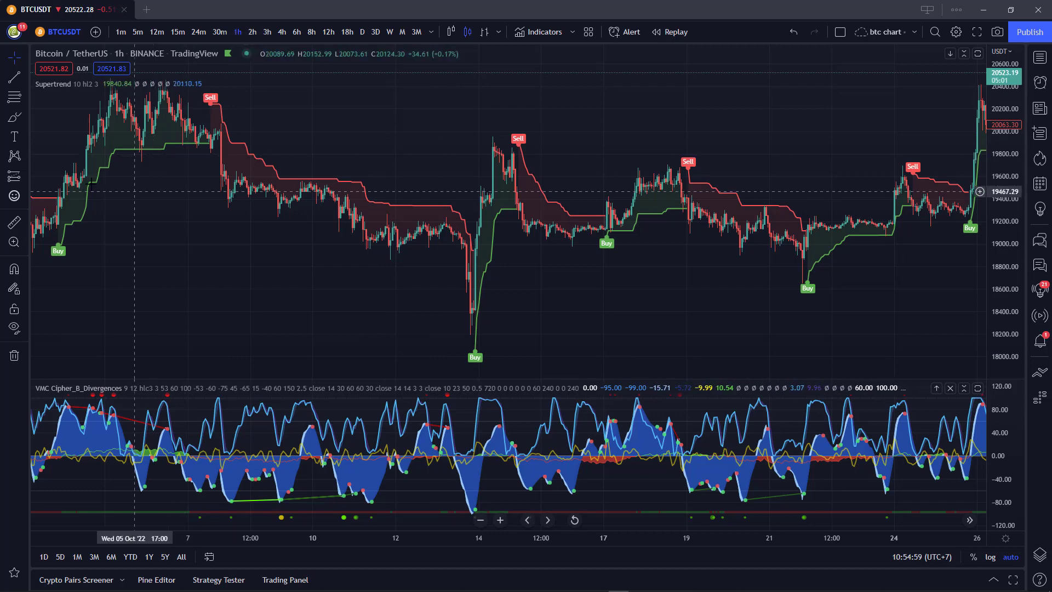
# Measure the 14 Oct rebound (827.58, 4.36% over 10 bars), then switch to 4-hour candles.
pyautogui.click(10, 229)
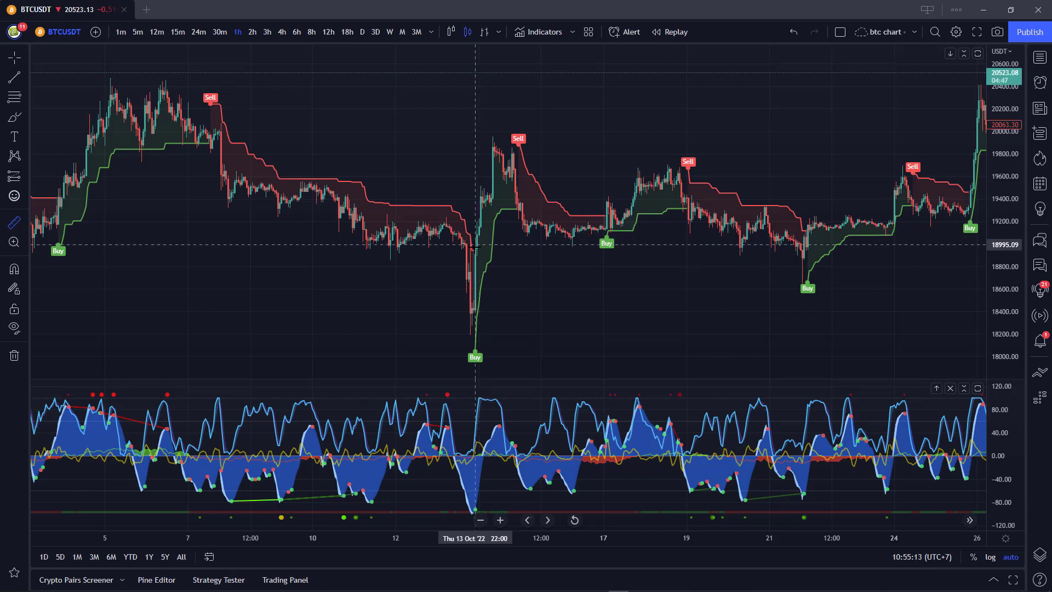
pyautogui.click(475, 248)
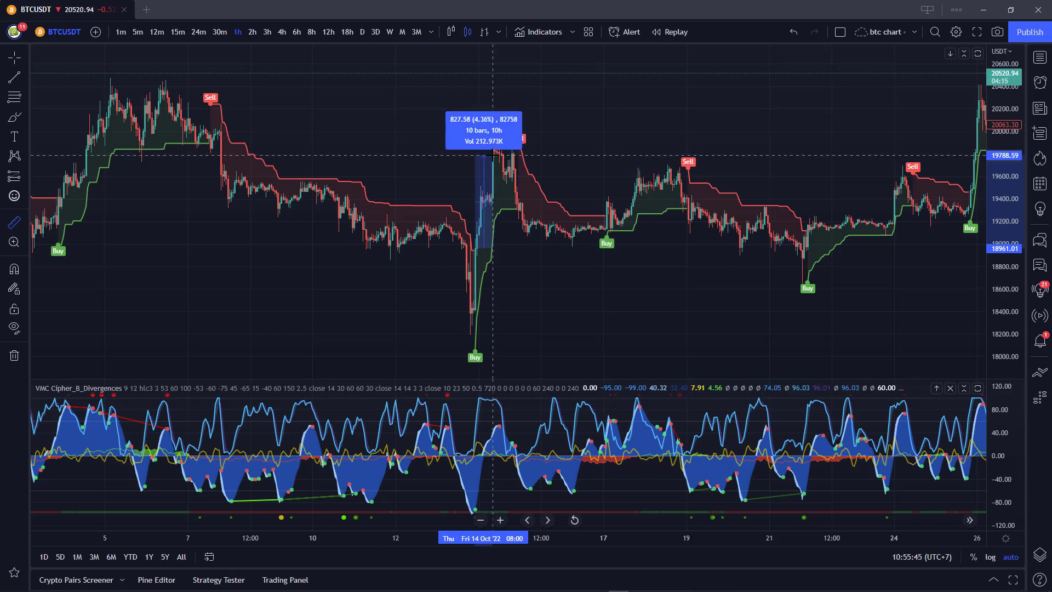
pyautogui.click(492, 155)
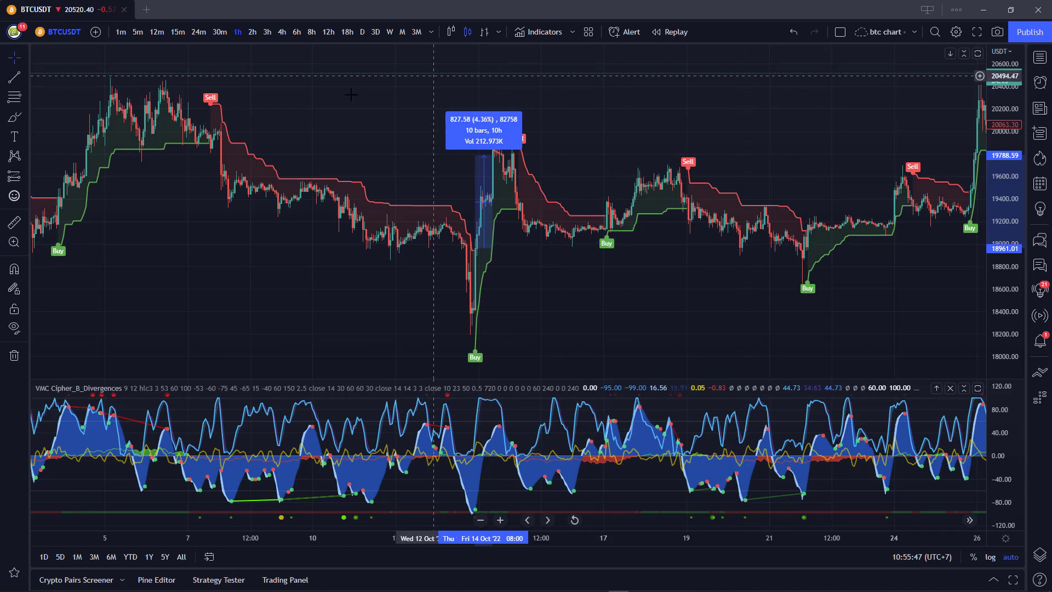
pyautogui.click(281, 38)
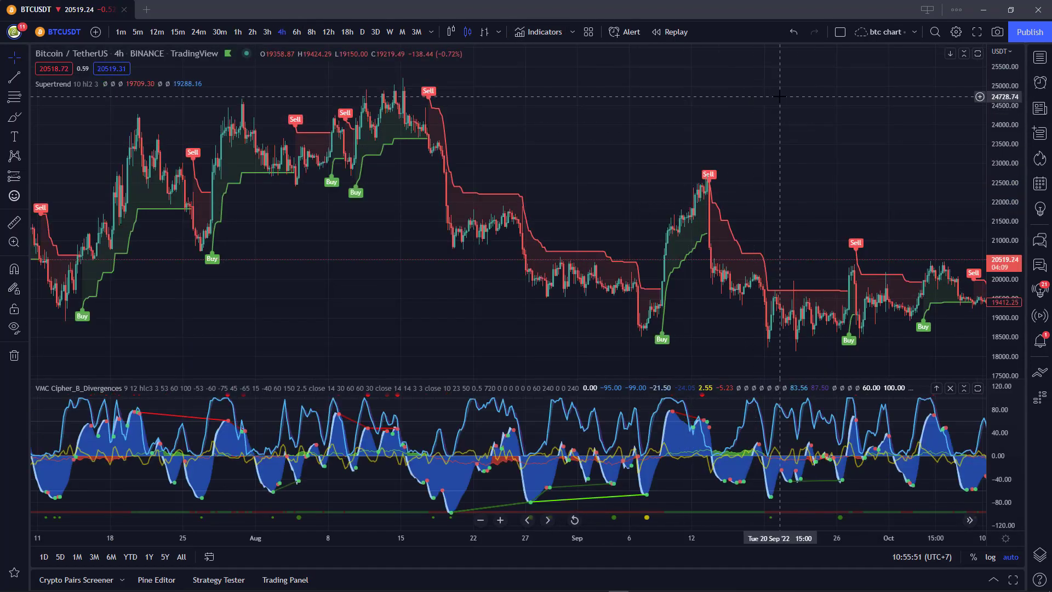
# Pan the 4-hour chart forward toward the latest late-October candles.
pyautogui.moveTo(780, 96); pyautogui.dragTo(567, 110)
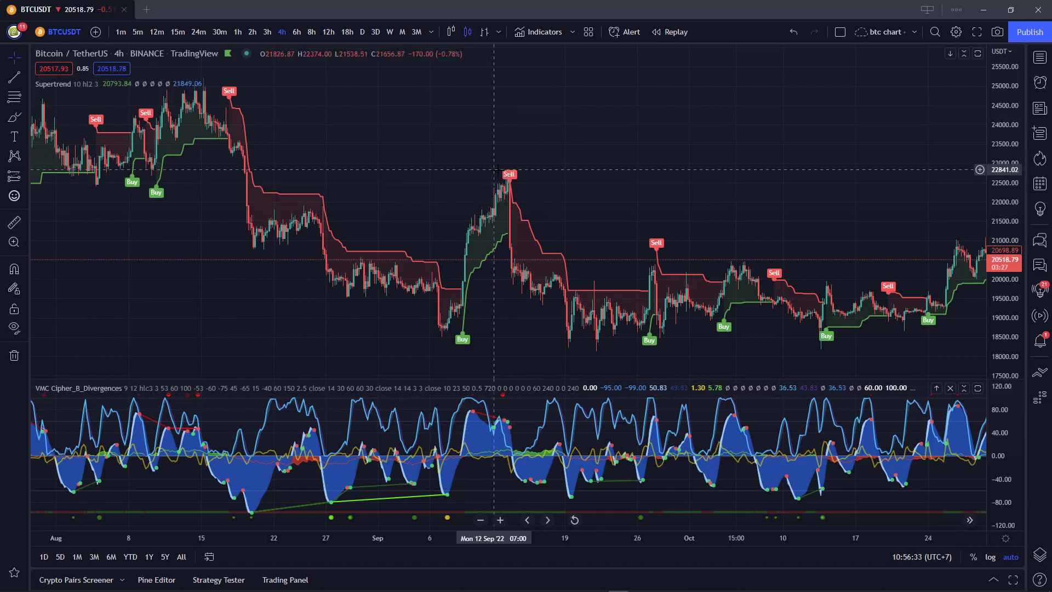
# Measure the 9 Sep Buy to 13 Sep Sell rally: 2770.86 (14.00%) over 28 bars, 4d 16h.
pyautogui.click(15, 224)
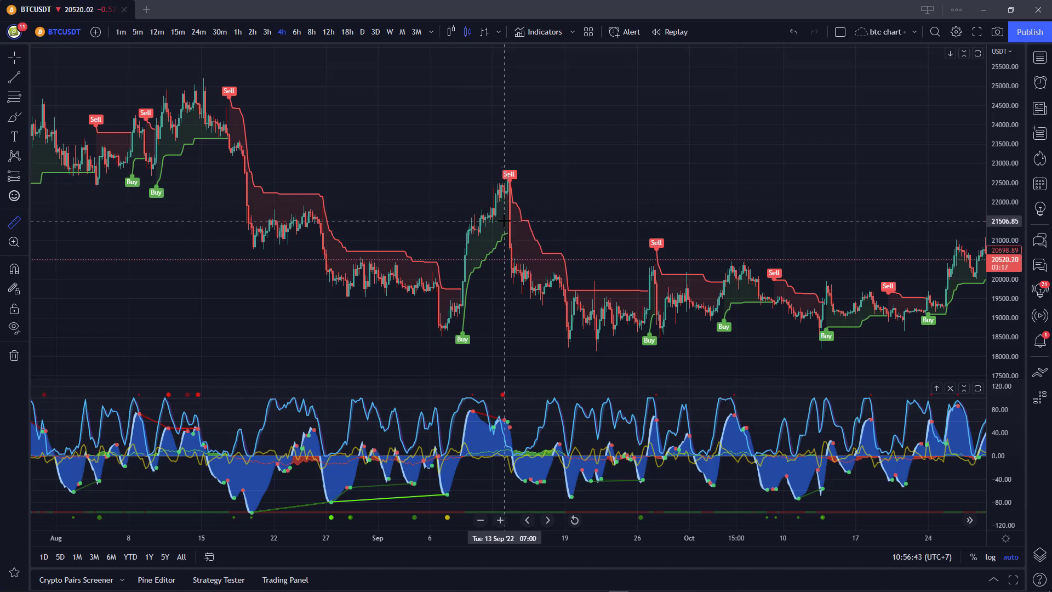
pyautogui.click(463, 287)
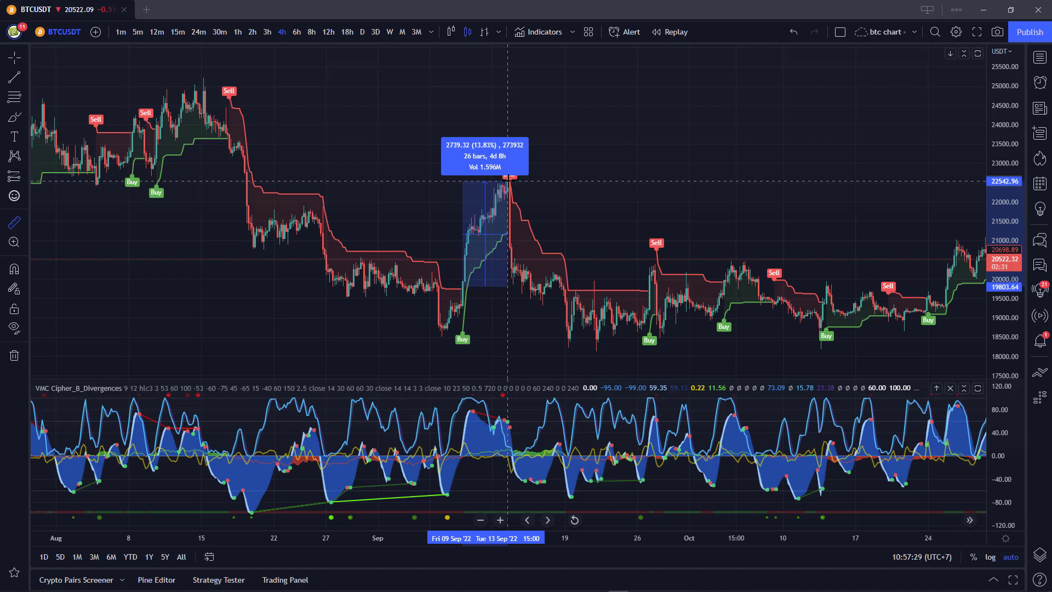
pyautogui.scroll(3, 525, 203)
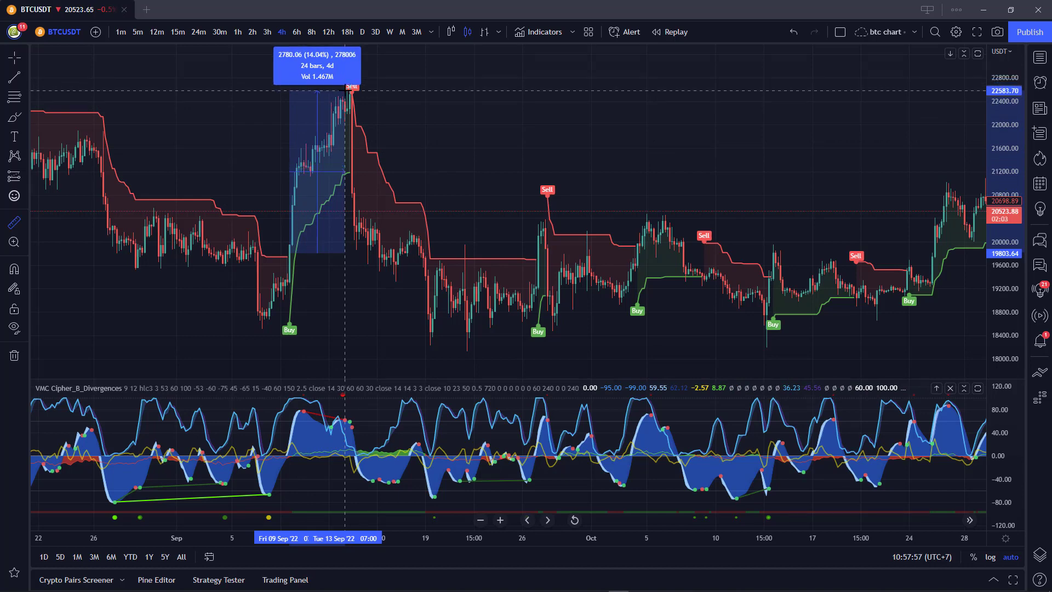
pyautogui.press('Escape')
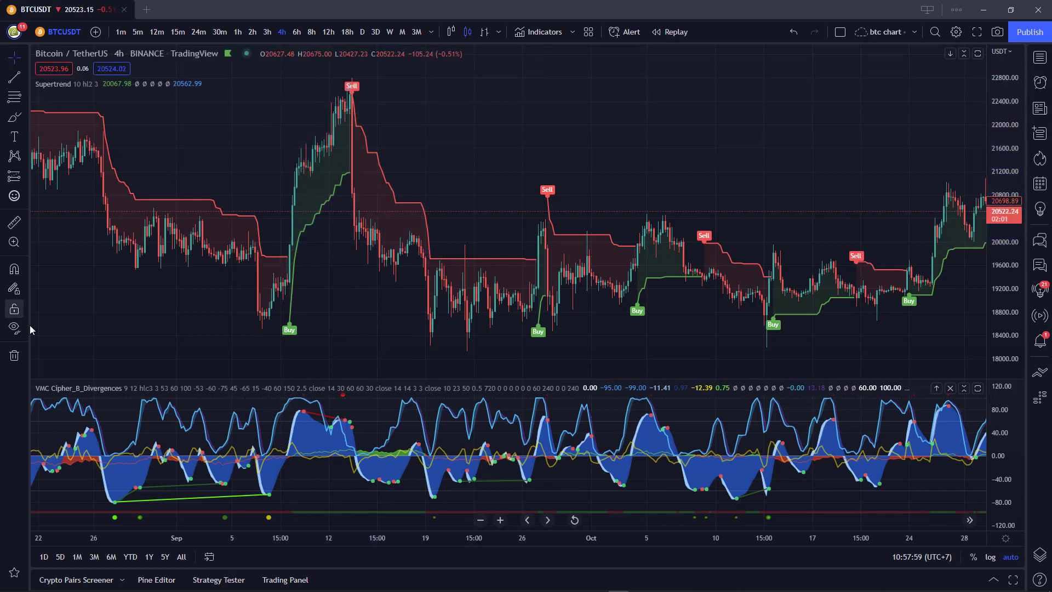
pyautogui.click(14, 222)
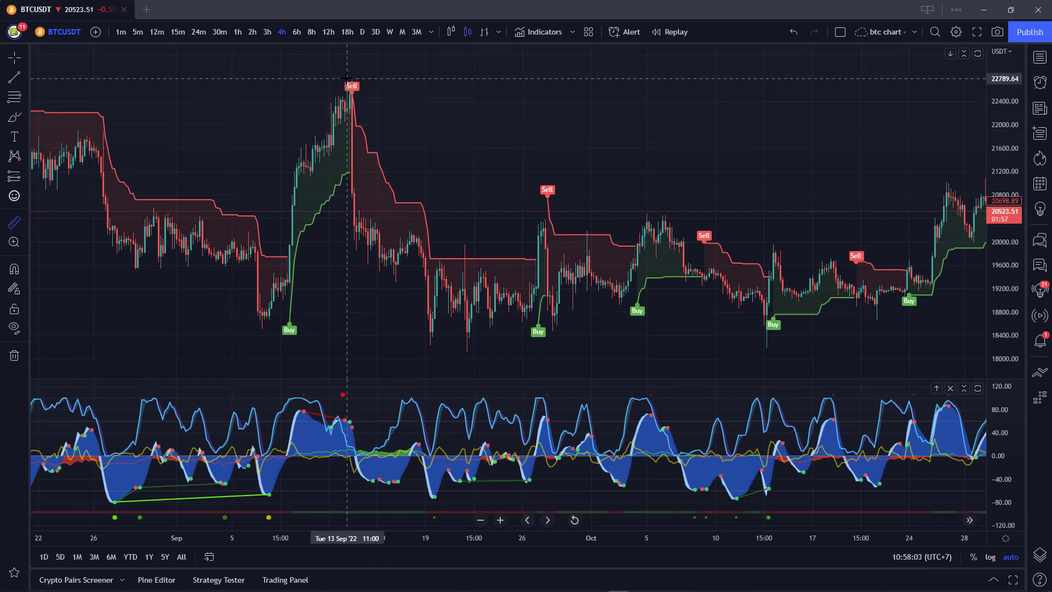
pyautogui.click(347, 78)
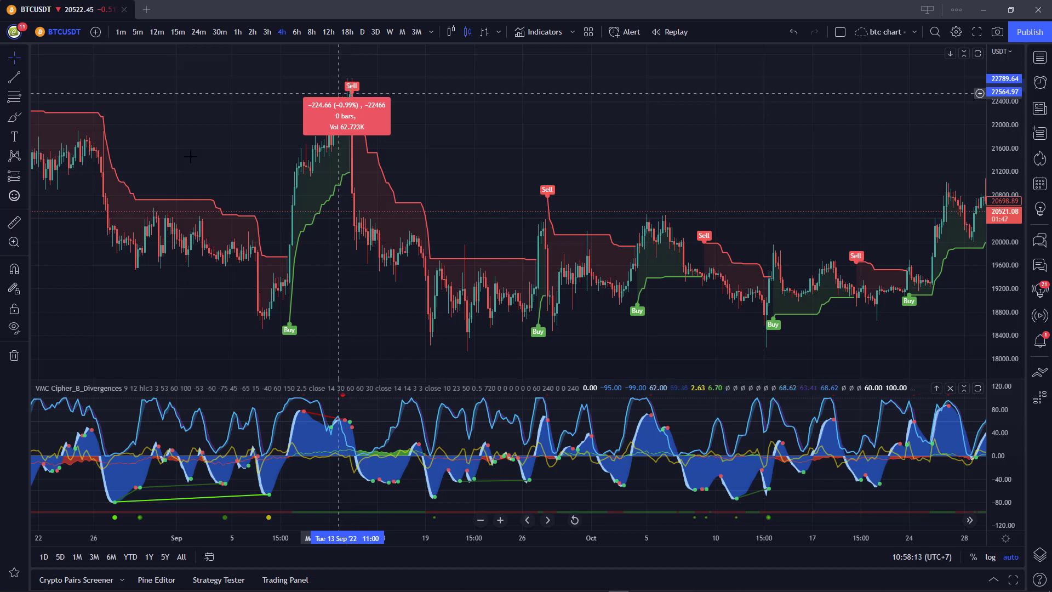
pyautogui.click(16, 224)
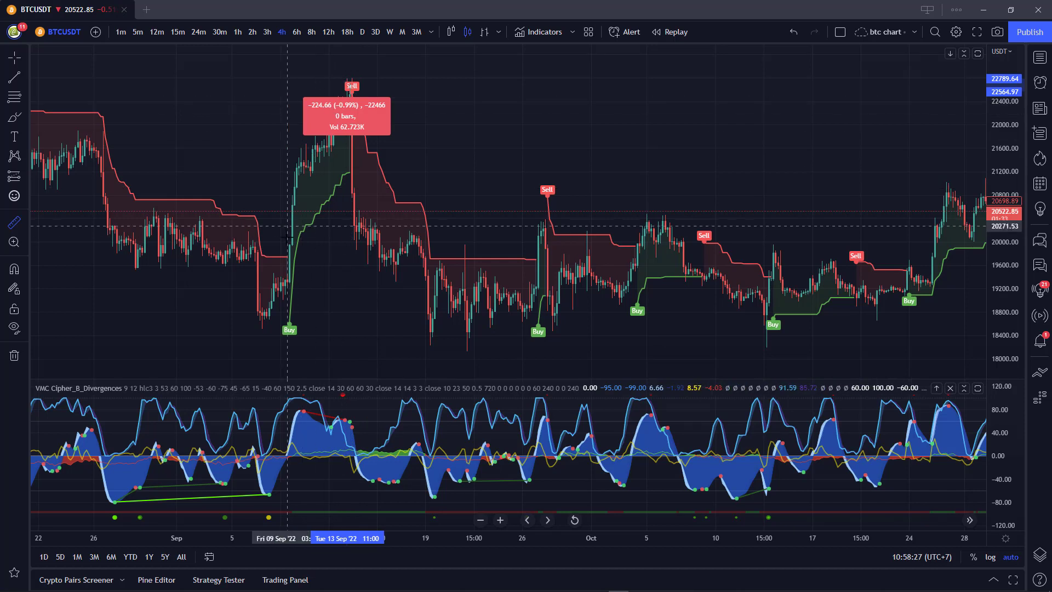
pyautogui.keyDown('shift'); pyautogui.click(288, 254); pyautogui.keyUp('shift')
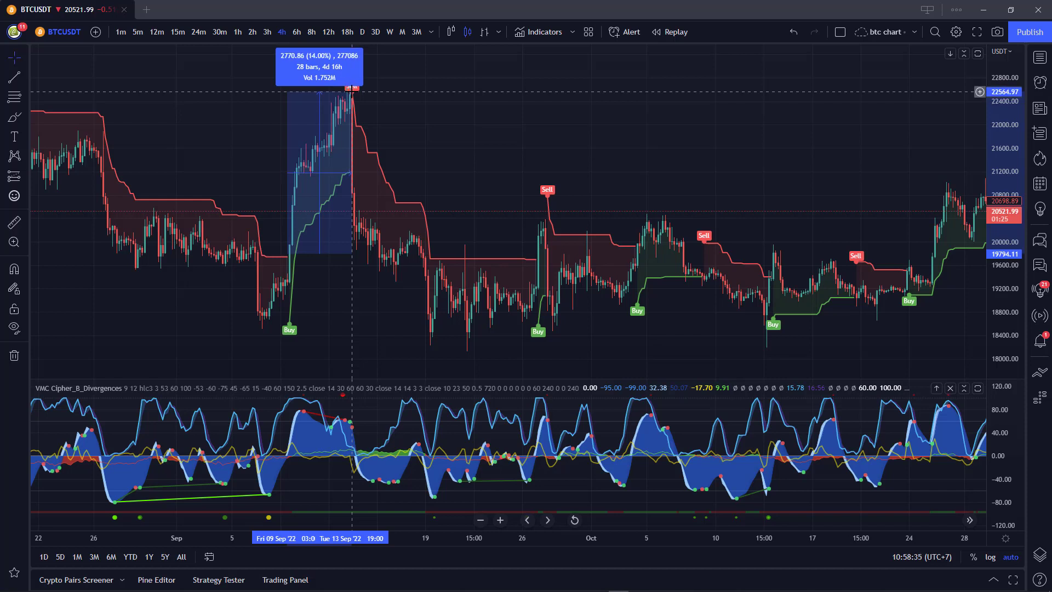
pyautogui.click(351, 91)
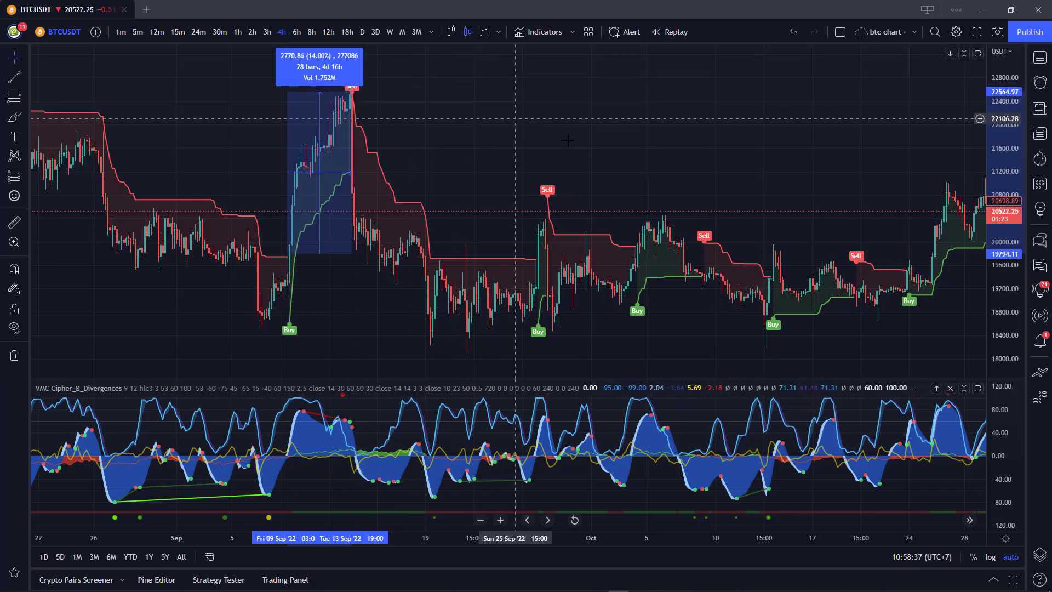
pyautogui.scroll(-3, 600, 141)
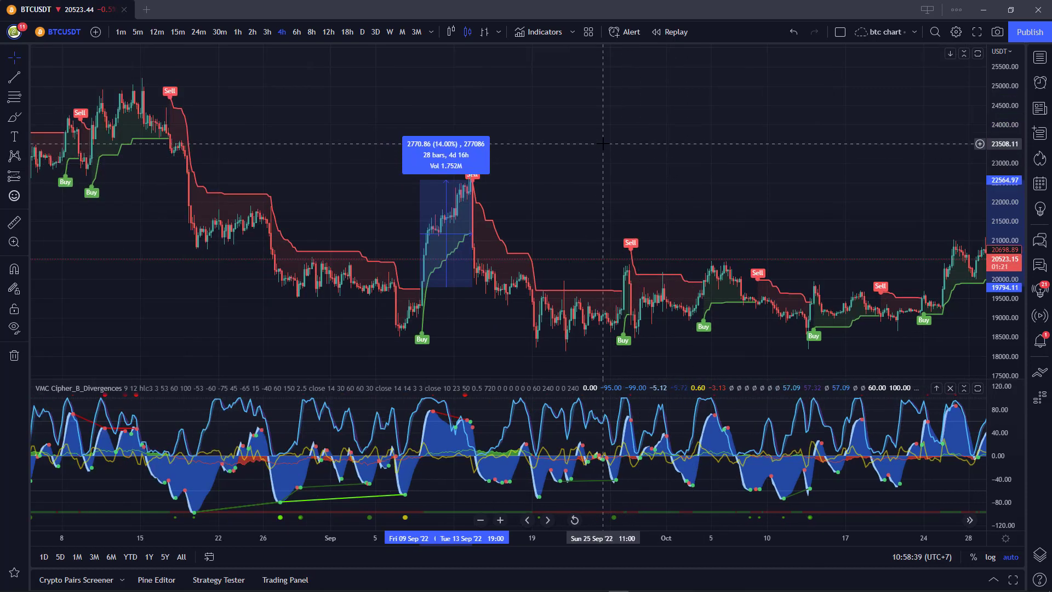
# Re-measure the 9 Sep Buy to 13 Sep Sell rise (about 14.6%, 26 bars), then zoom into the latest 4h candles.
pyautogui.click(504, 164)
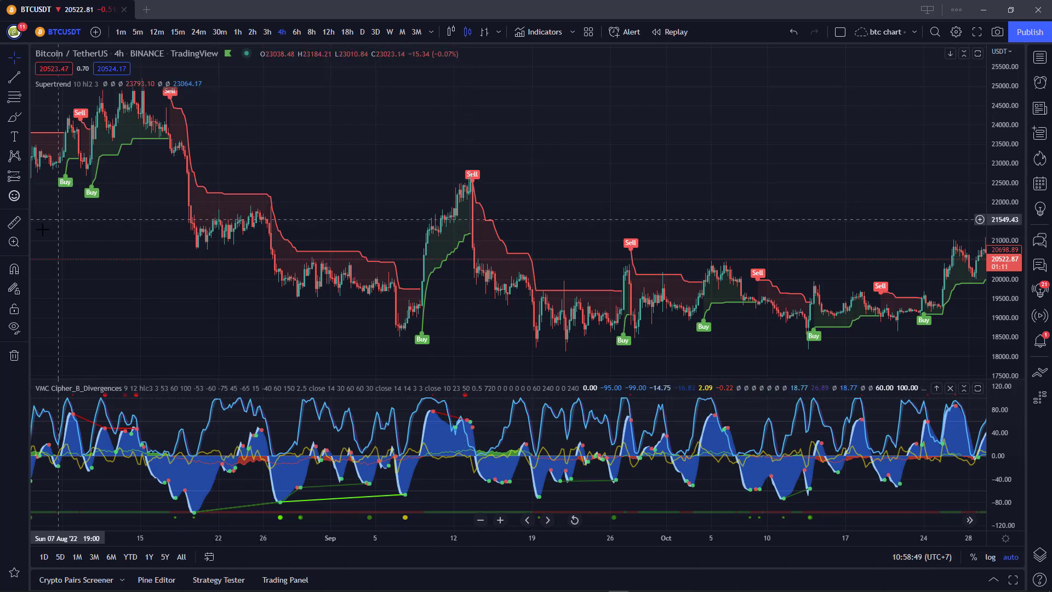
pyautogui.click(15, 222)
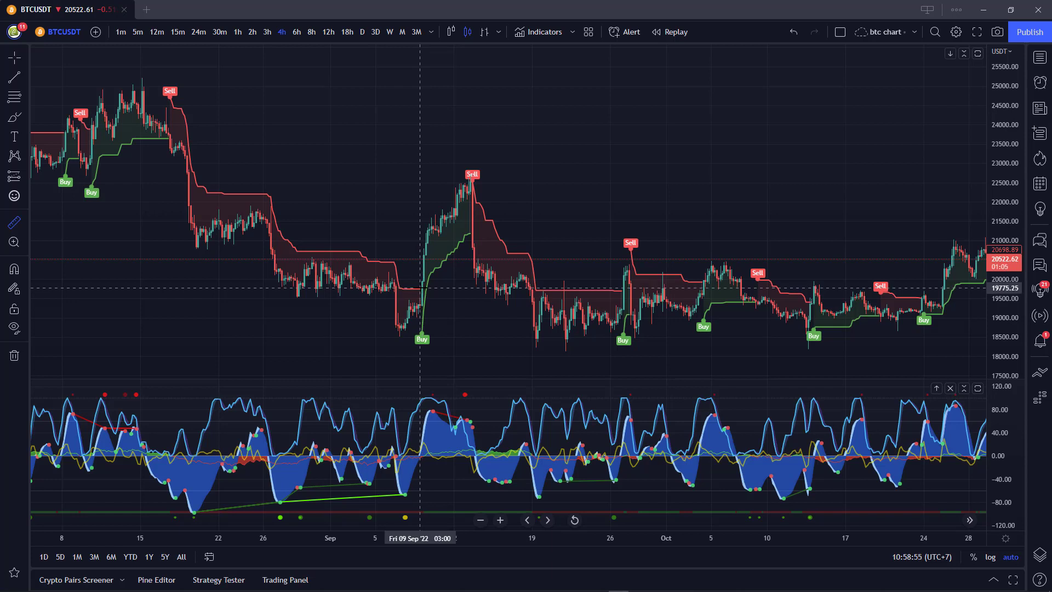
pyautogui.click(423, 287)
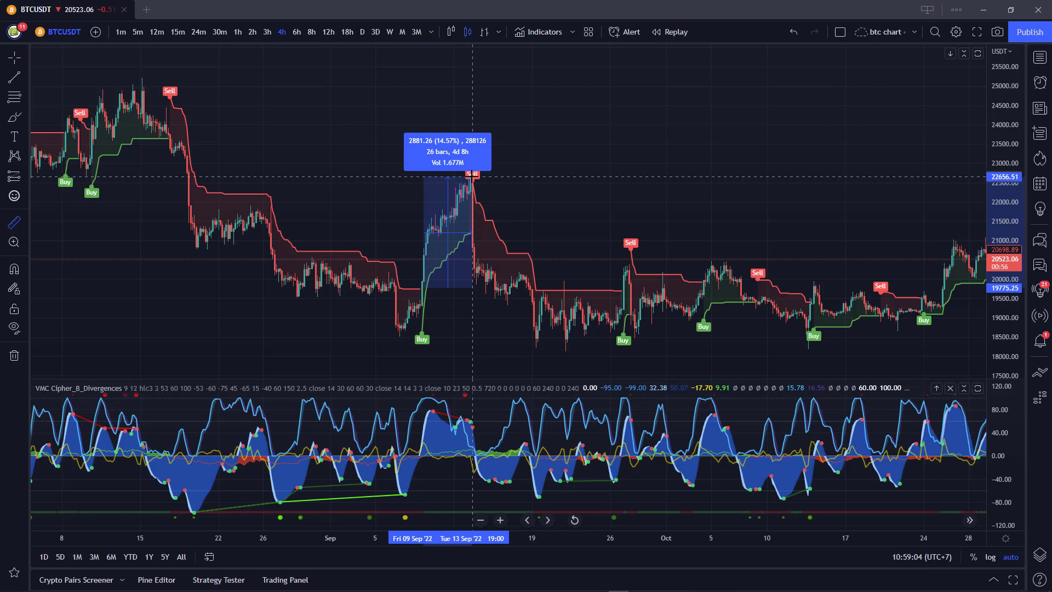
pyautogui.click(472, 197)
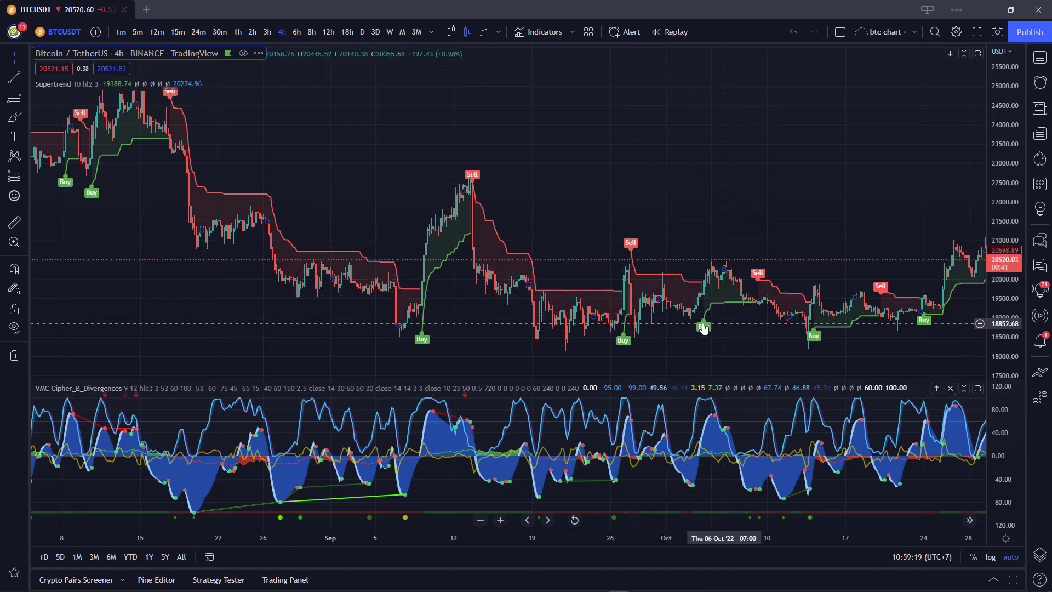
pyautogui.scroll(3, 762, 226)
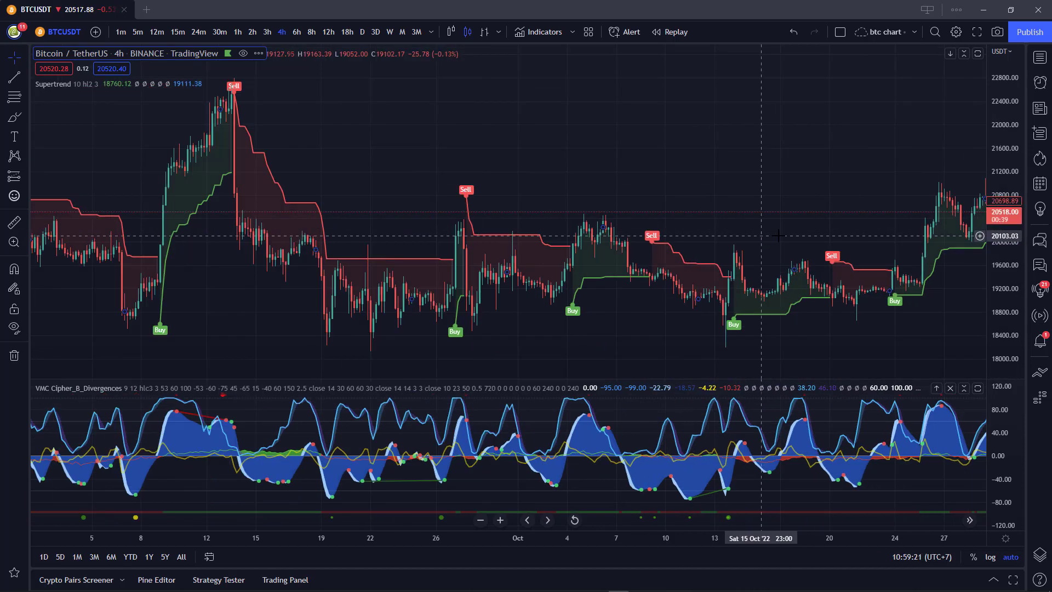
pyautogui.moveTo(817, 192); pyautogui.dragTo(692, 183)
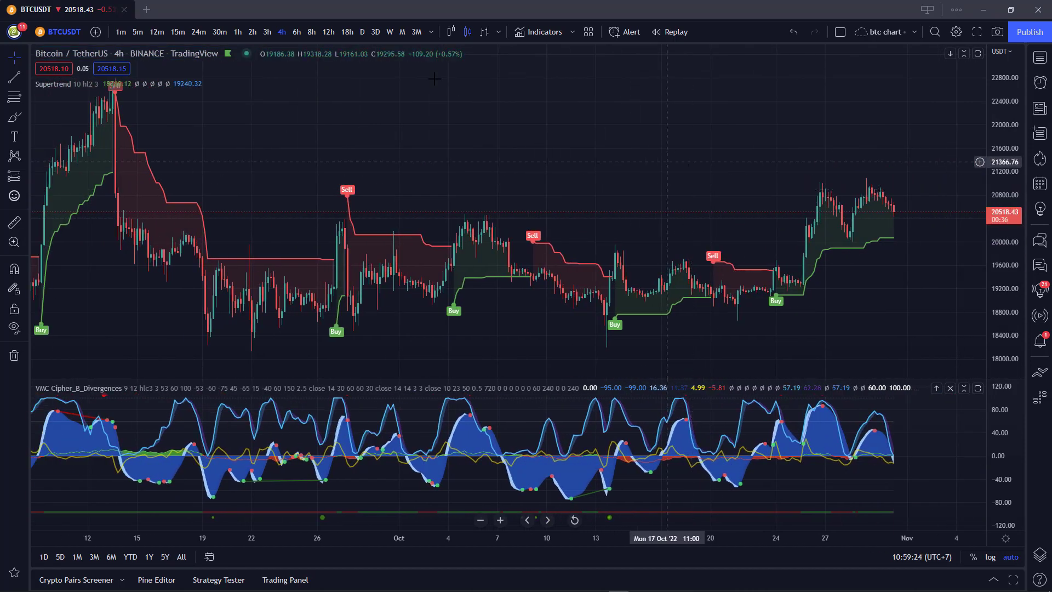
# Switch BTCUSDT to daily candles and measure the 19 Jul Buy to 14 Aug Sell rise (about 9%, 26 bars).
pyautogui.click(363, 33)
pyautogui.moveTo(880, 171); pyautogui.dragTo(699, 164)
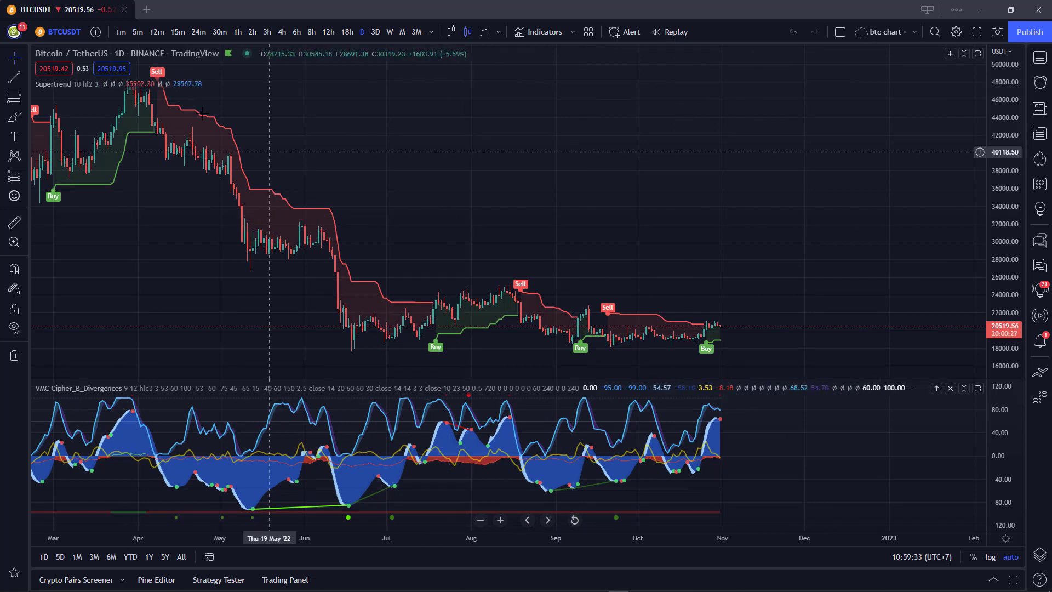
pyautogui.click(14, 222)
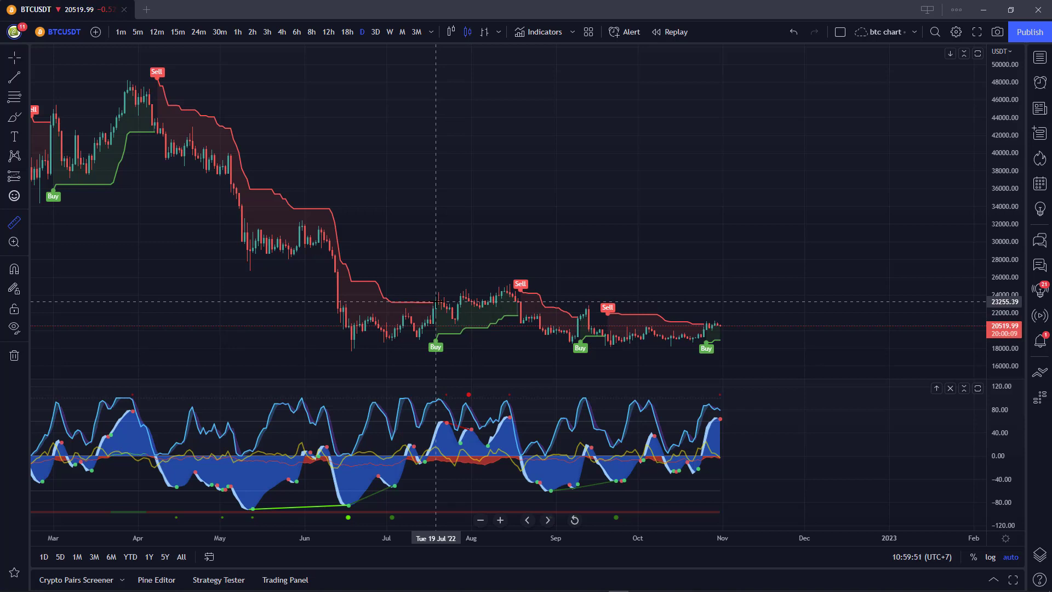
pyautogui.click(436, 301)
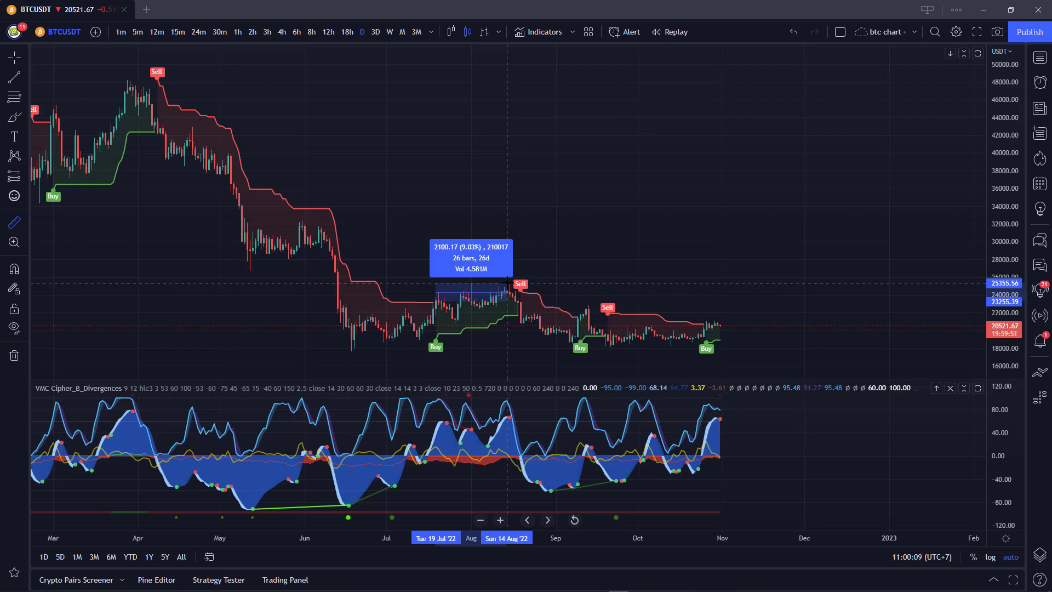
pyautogui.click(506, 282)
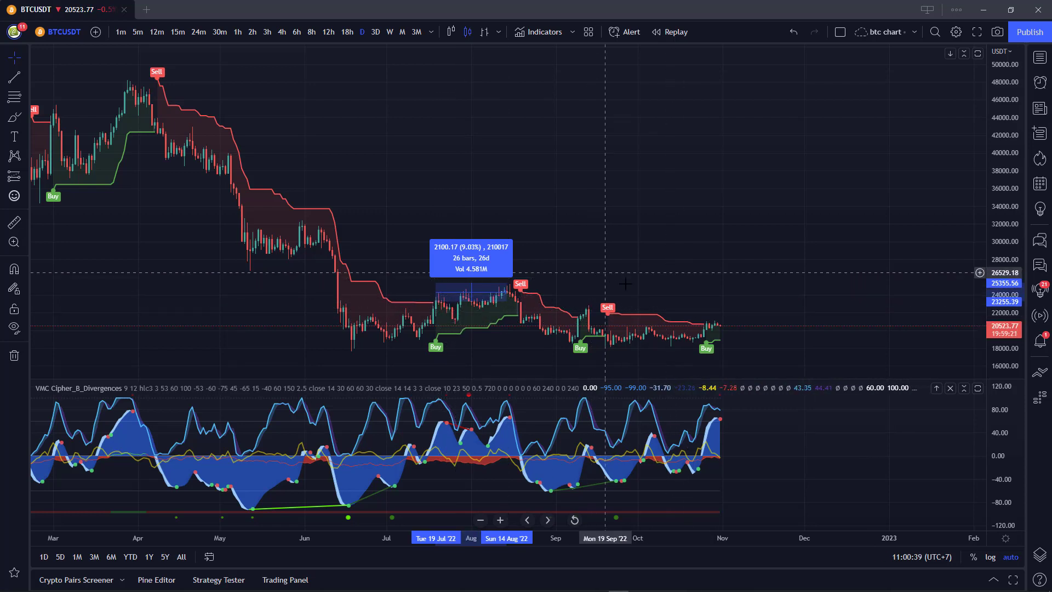
# Clear the measurement and adjust the zoom of the daily chart.
pyautogui.click(757, 252)
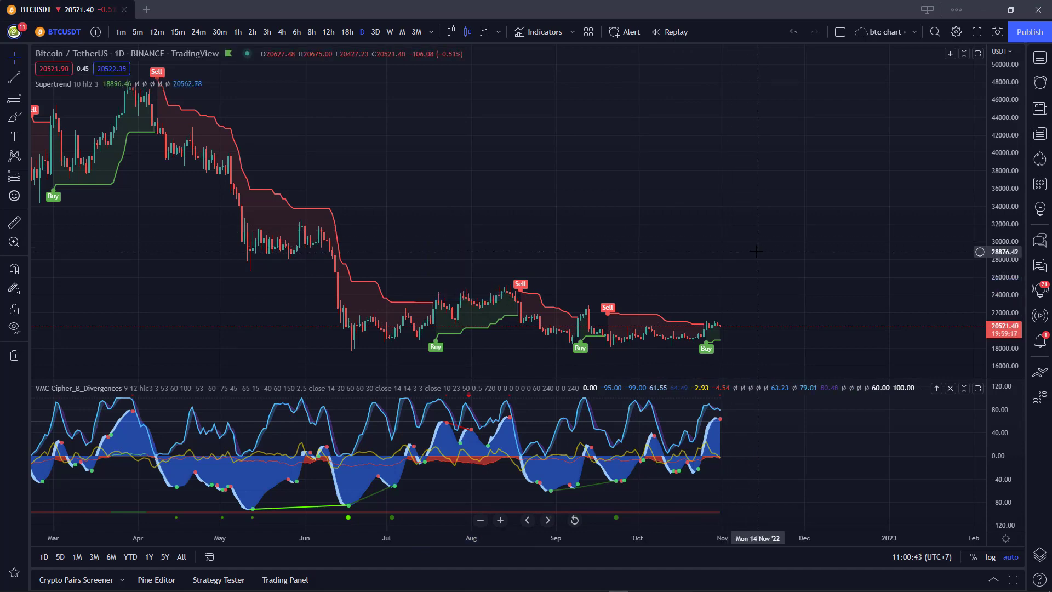
pyautogui.scroll(-4, 758, 252)
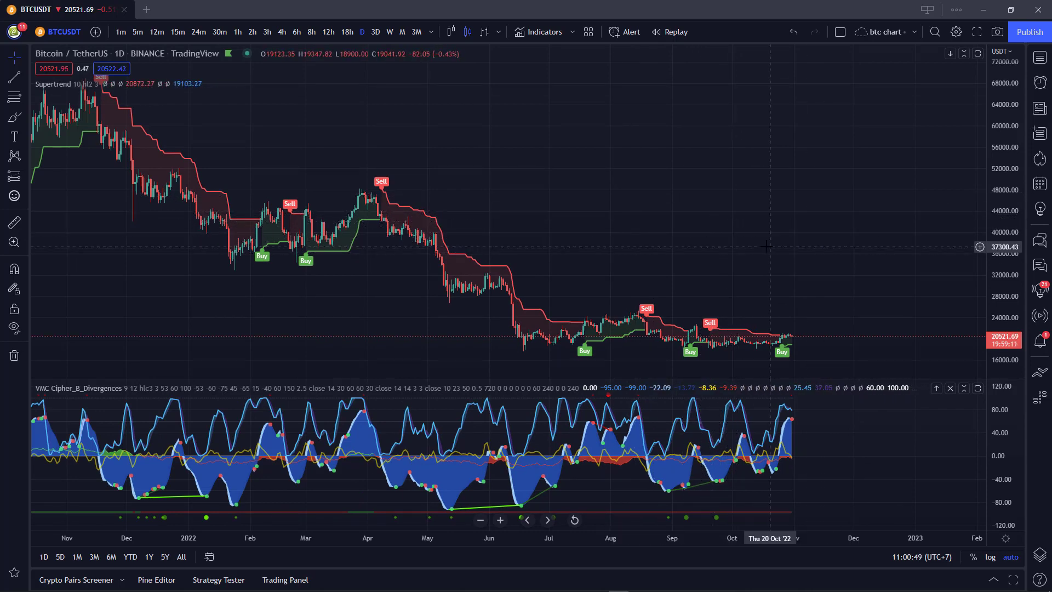
pyautogui.scroll(4, 767, 241)
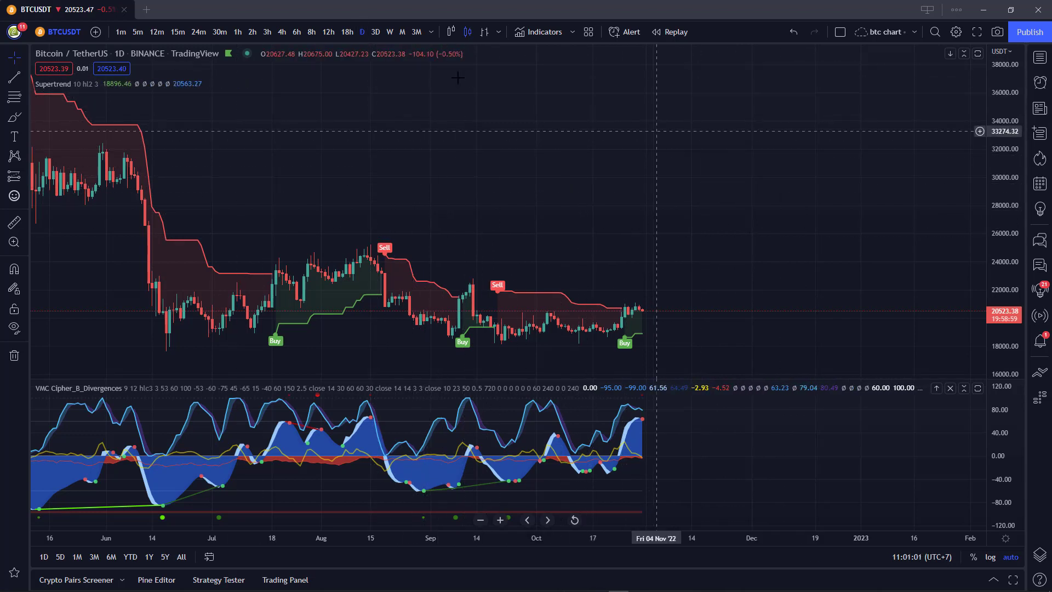
pyautogui.click(237, 33)
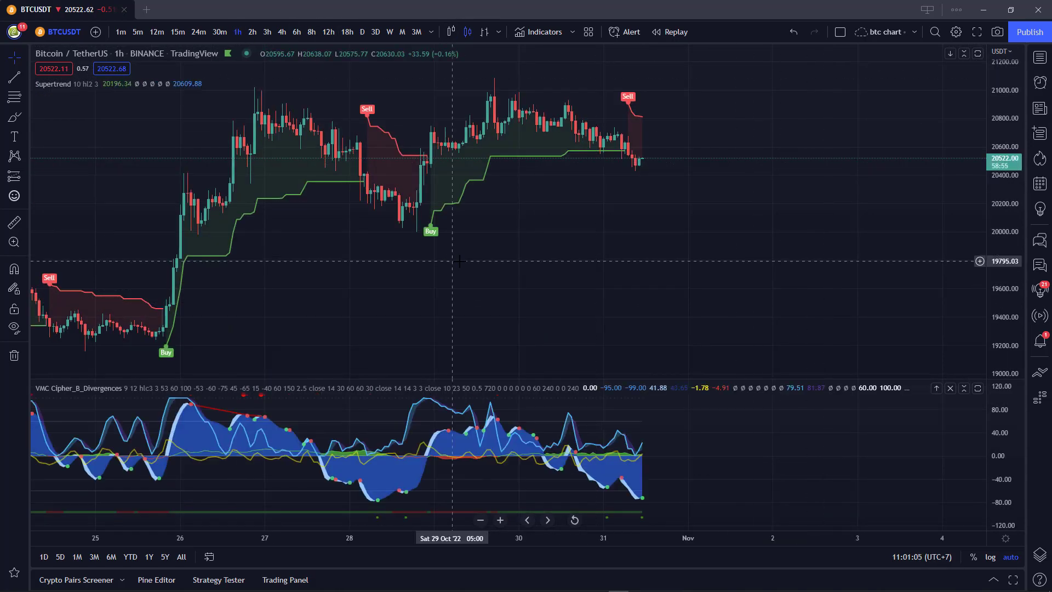
pyautogui.scroll(-1, 793, 308)
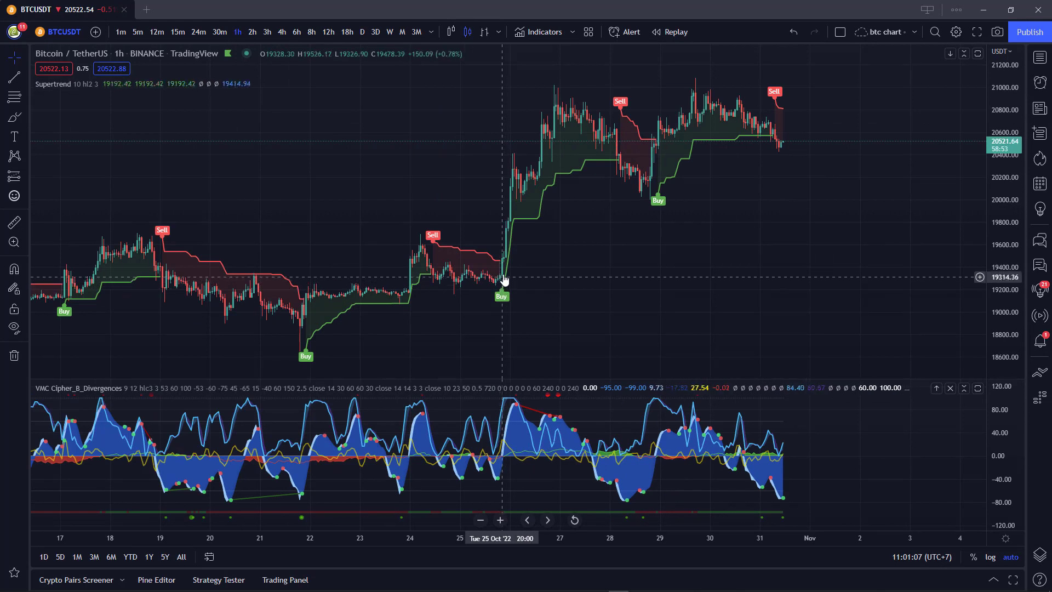
pyautogui.click(15, 222)
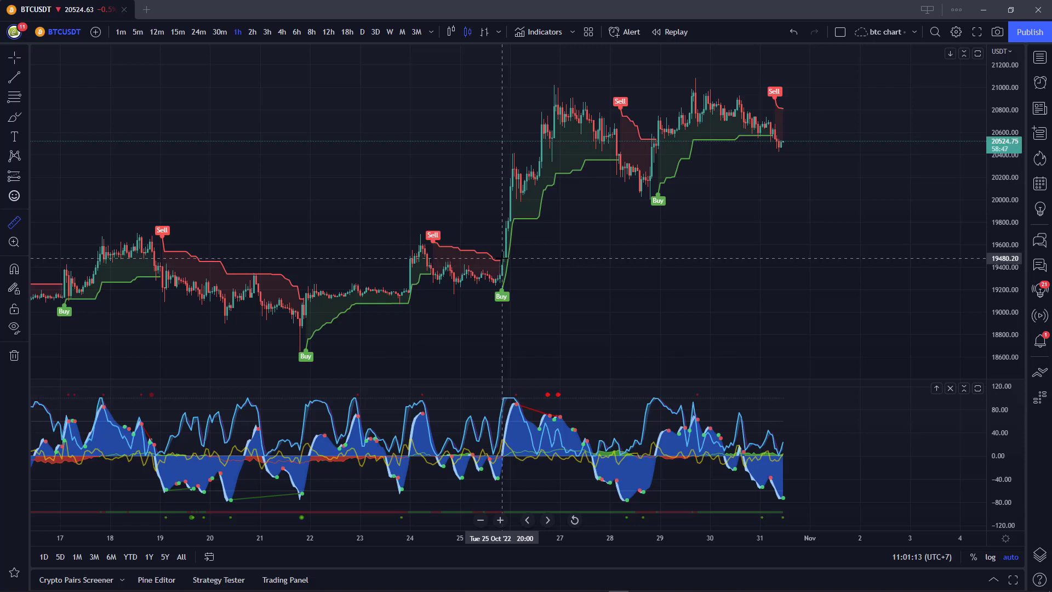
pyautogui.click(502, 258)
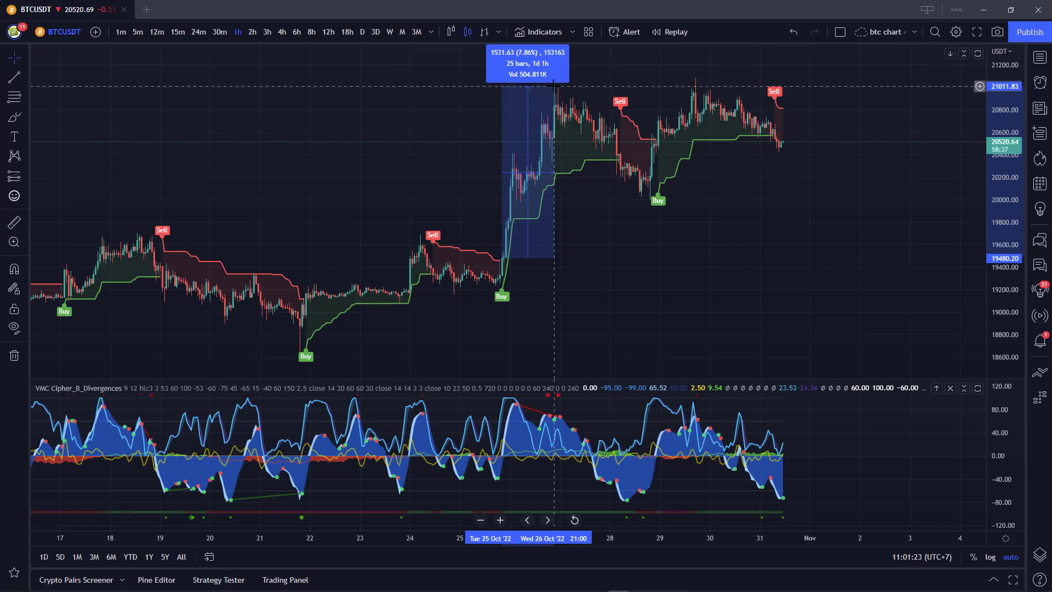
pyautogui.click(718, 329)
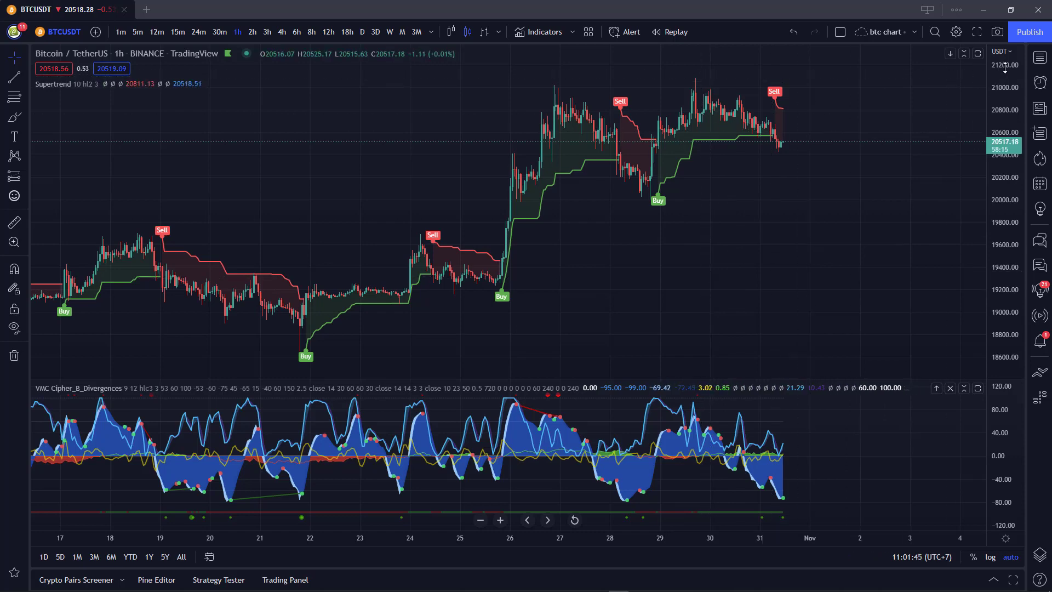
# Show a widened Green list watchlist beside the chart and take TradingView out of full screen.
pyautogui.click(1040, 58)
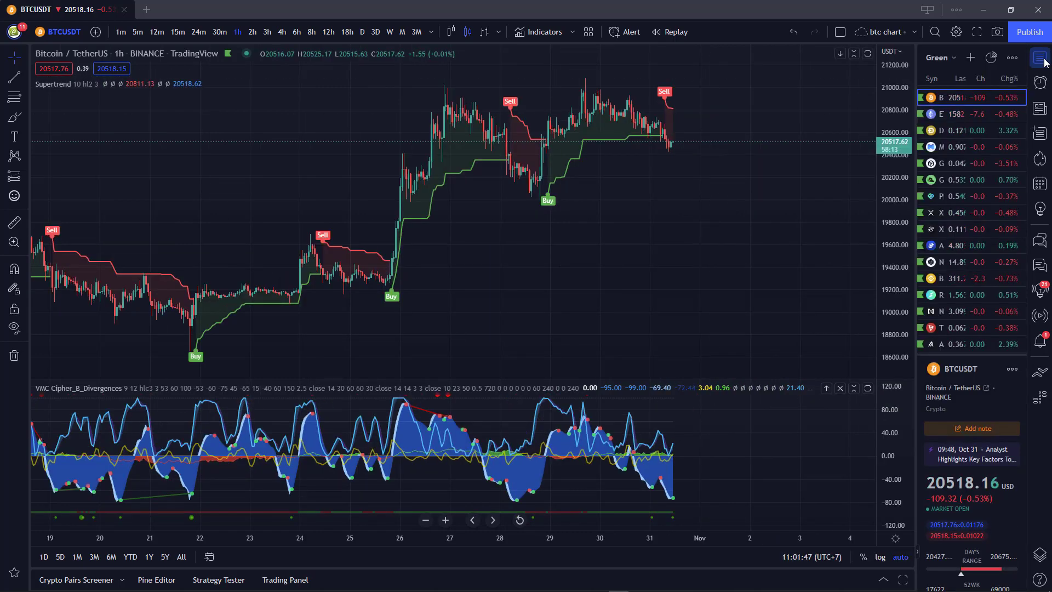
pyautogui.moveTo(917, 172); pyautogui.dragTo(827, 172)
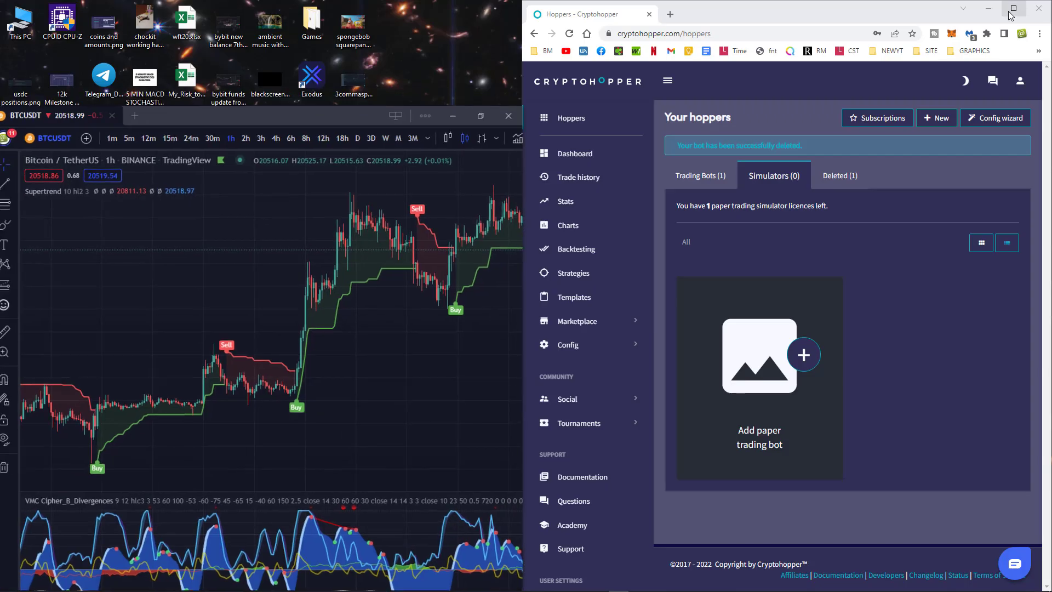
pyautogui.click(1011, 15)
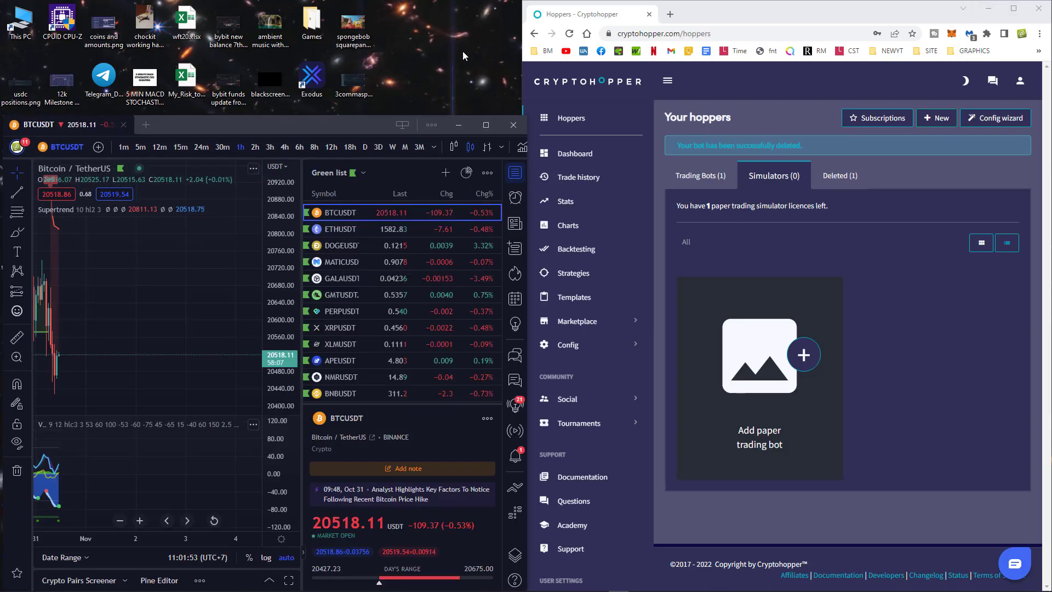
# Stretch the TradingView window to full screen height and pan the chart back to earlier candles.
pyautogui.moveTo(362, 122); pyautogui.dragTo(363, 4)
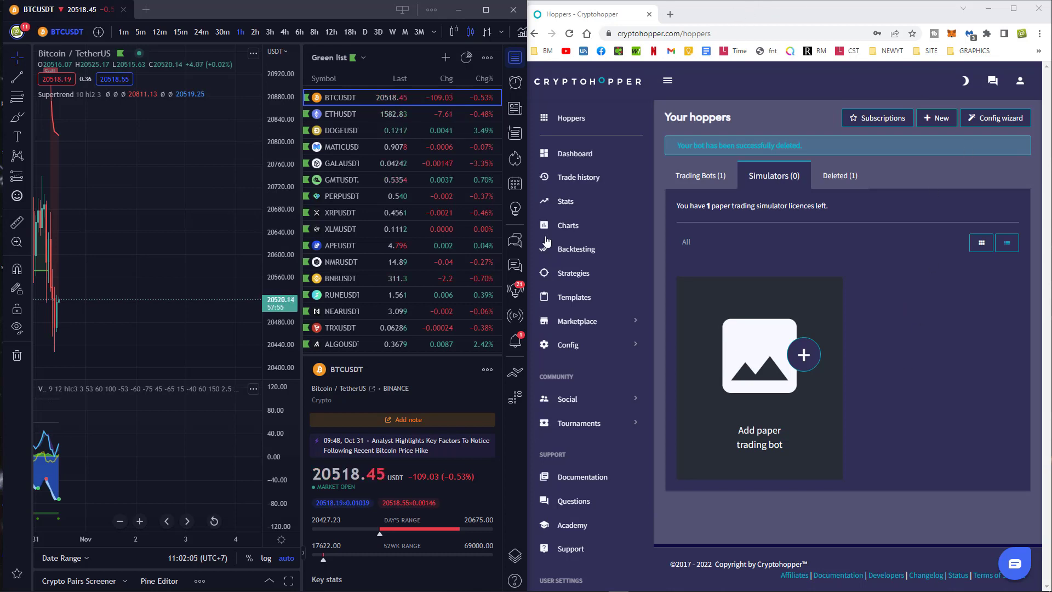
pyautogui.scroll(2, 142, 281)
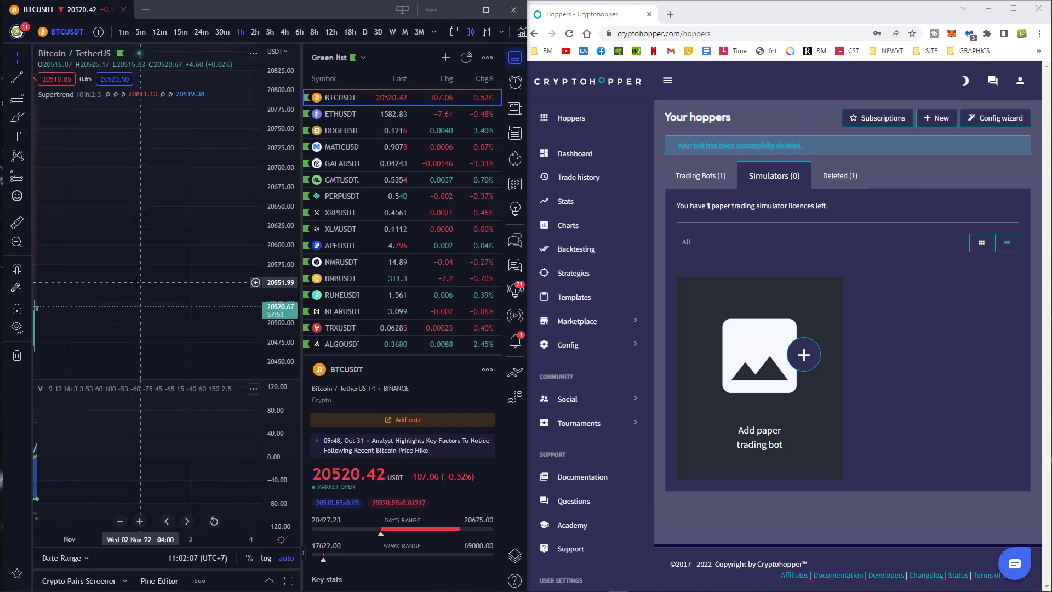
pyautogui.moveTo(59, 245); pyautogui.dragTo(193, 234)
pyautogui.moveTo(119, 307); pyautogui.dragTo(163, 303)
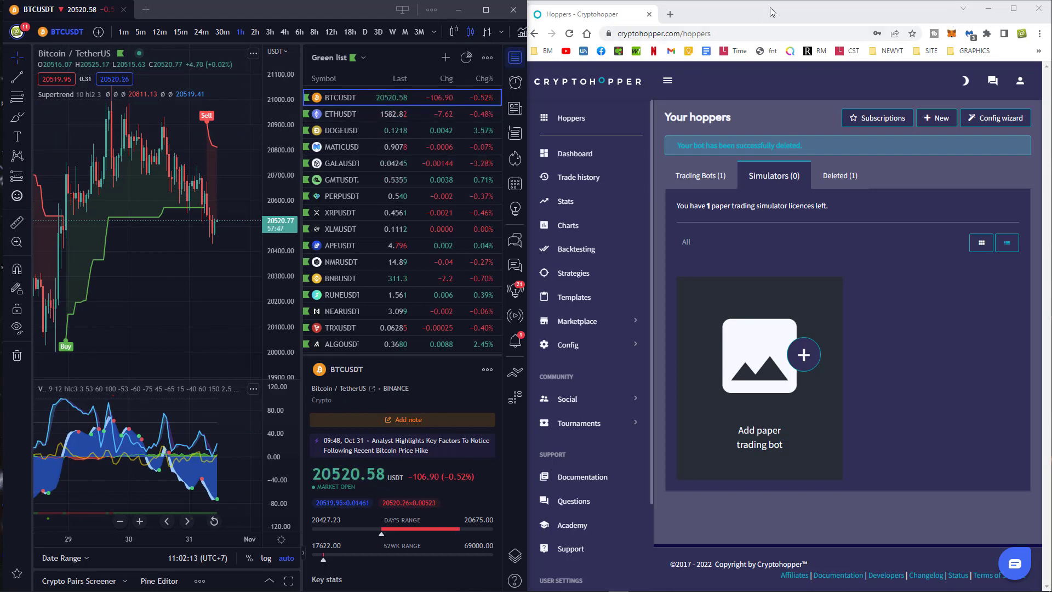
# Close the TradingView watchlist and bring Cryptohopper's Hoppers page to the front.
pyautogui.click(909, 13)
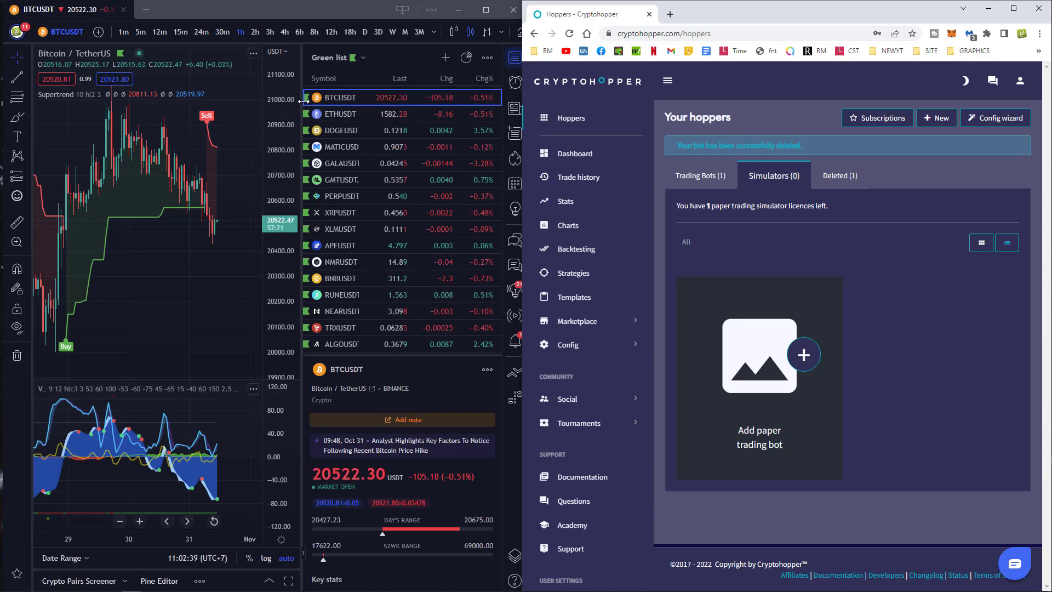
pyautogui.click(514, 57)
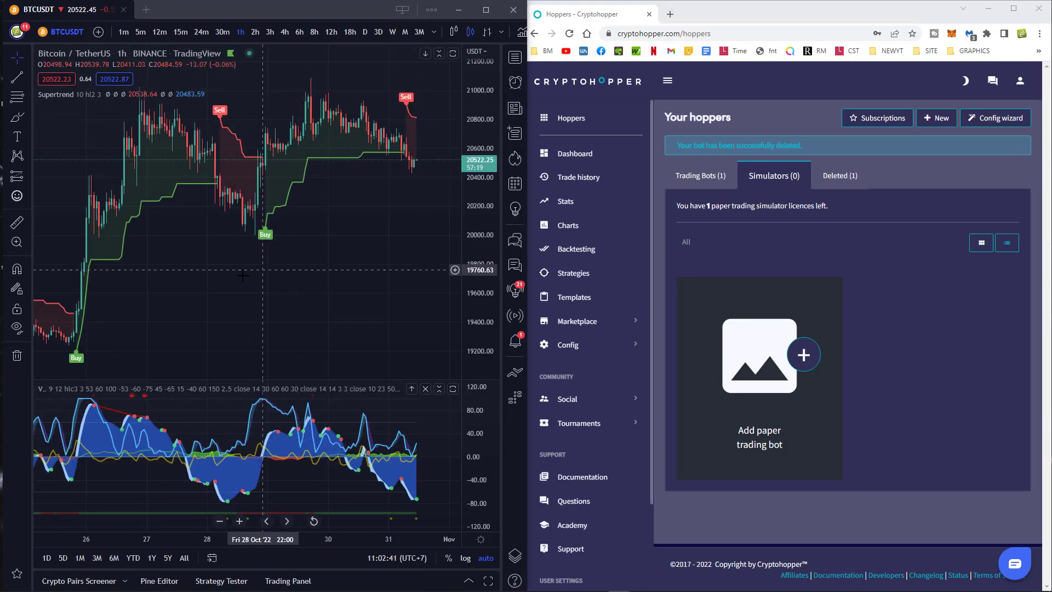
pyautogui.click(822, 81)
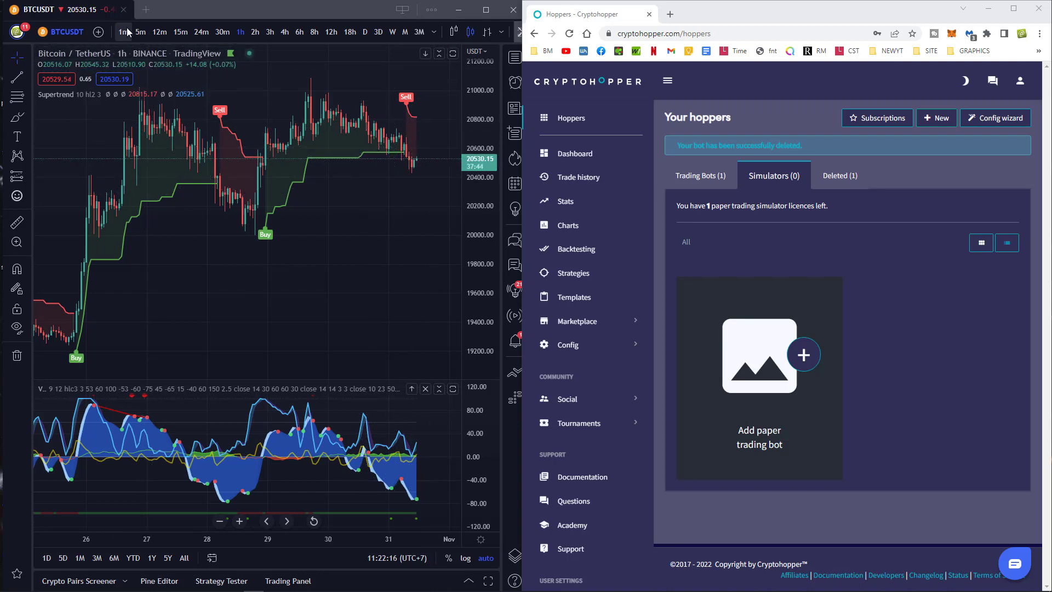
# Change the BTCUSDT chart to 1-minute candles, then to 5-minute candles.
pyautogui.click(124, 32)
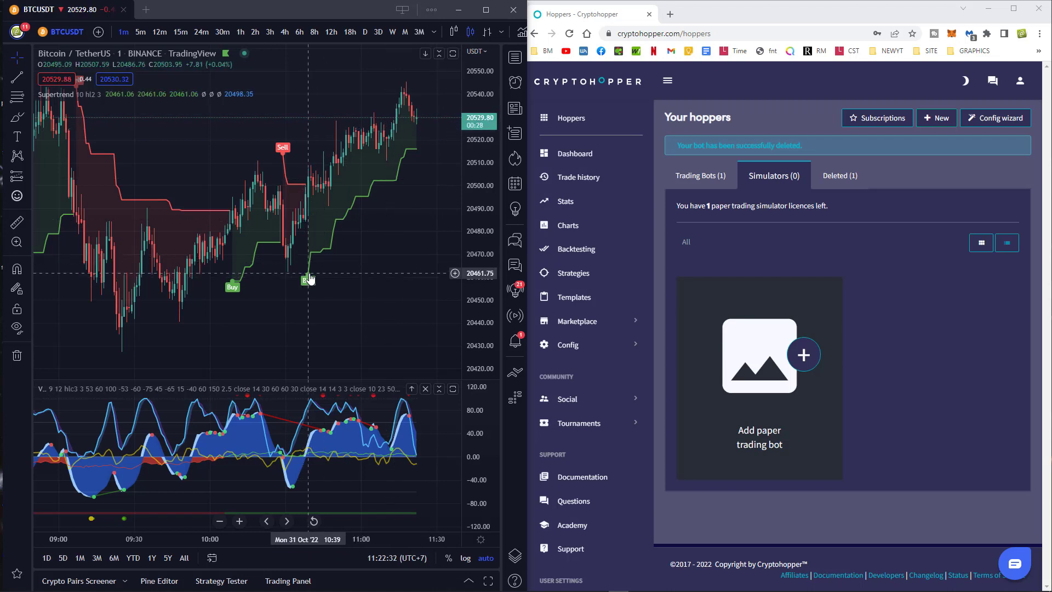
pyautogui.moveTo(608, 590)
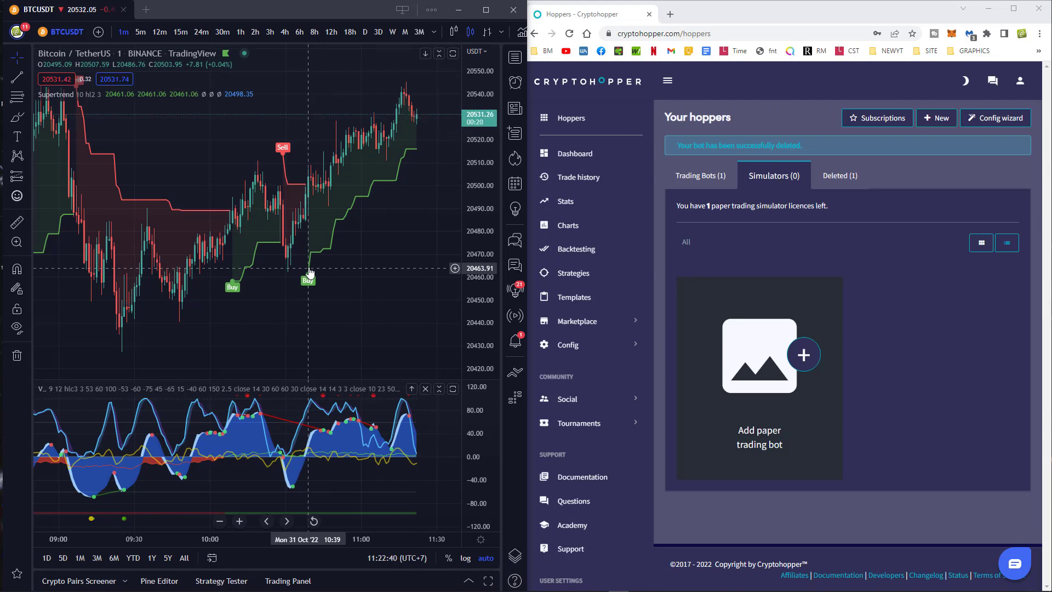
pyautogui.click(141, 32)
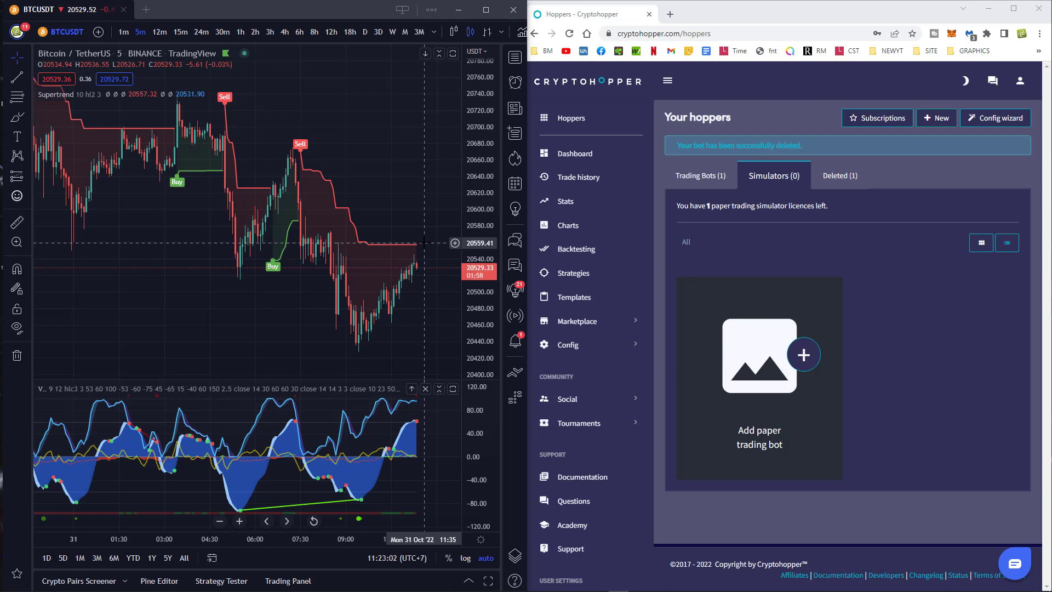
# Try 3-minute, 2-minute and 4-minute candles from the interval dropdown.
pyautogui.click(434, 33)
pyautogui.click(441, 102)
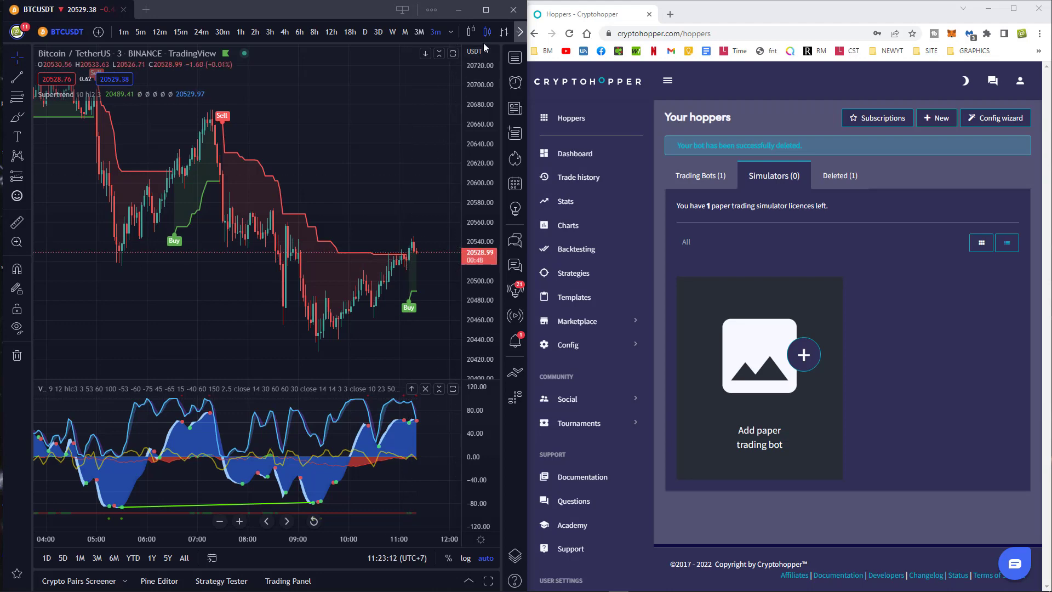
pyautogui.click(451, 32)
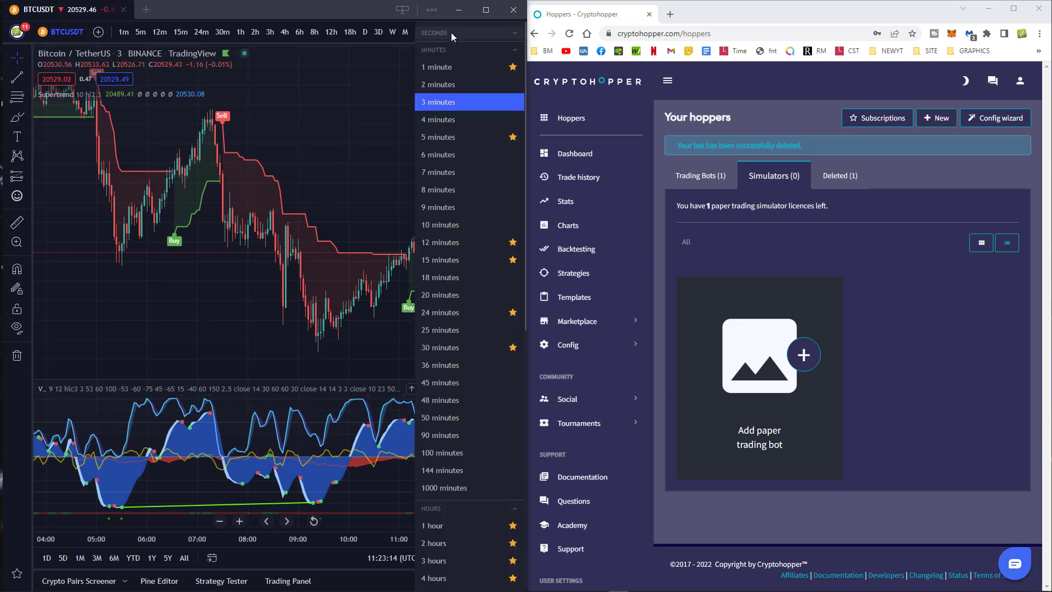
pyautogui.click(440, 85)
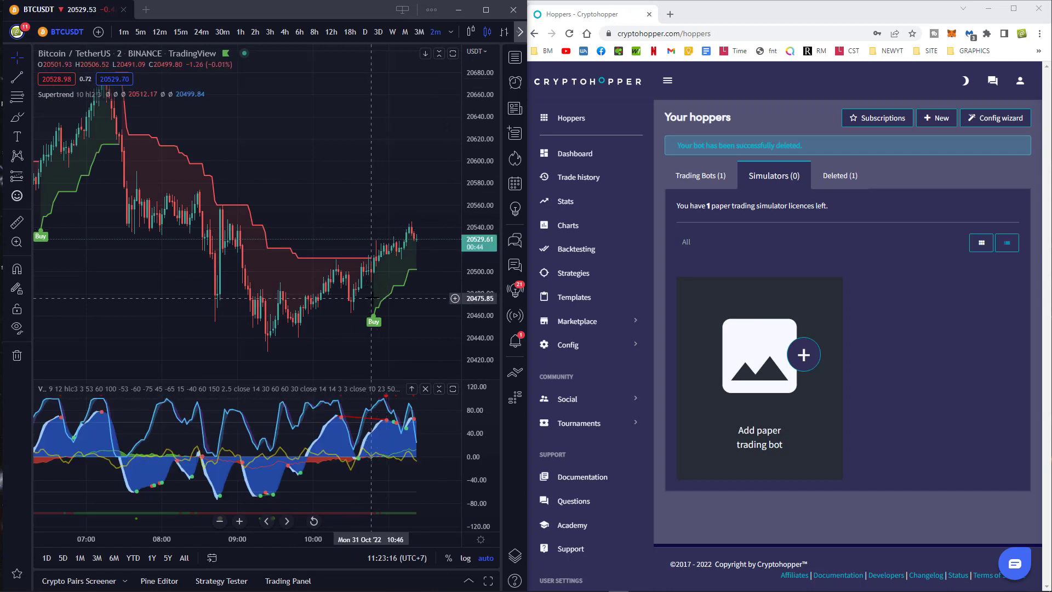
pyautogui.click(449, 32)
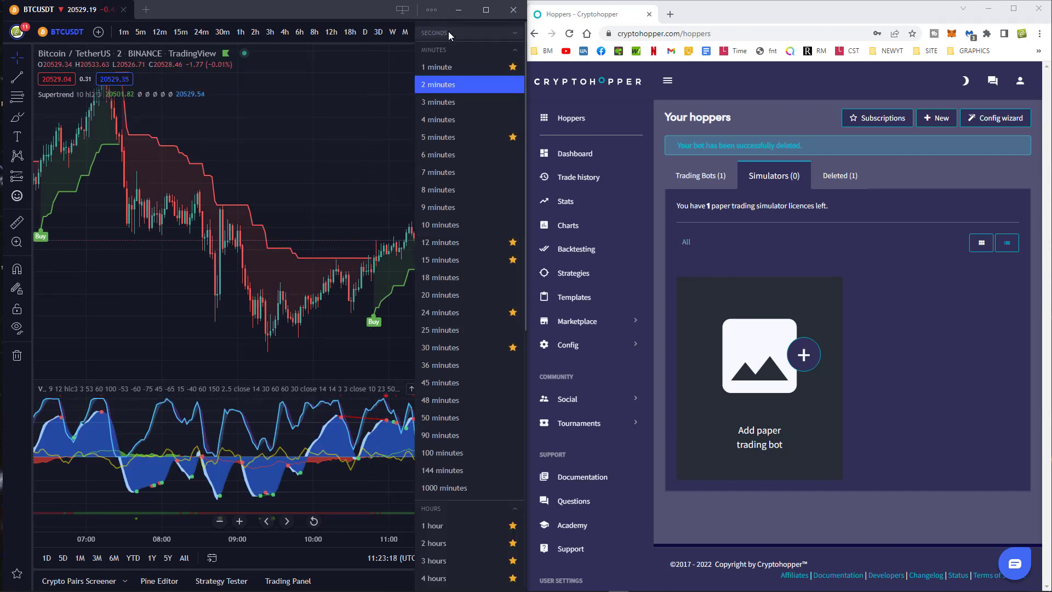
pyautogui.click(429, 118)
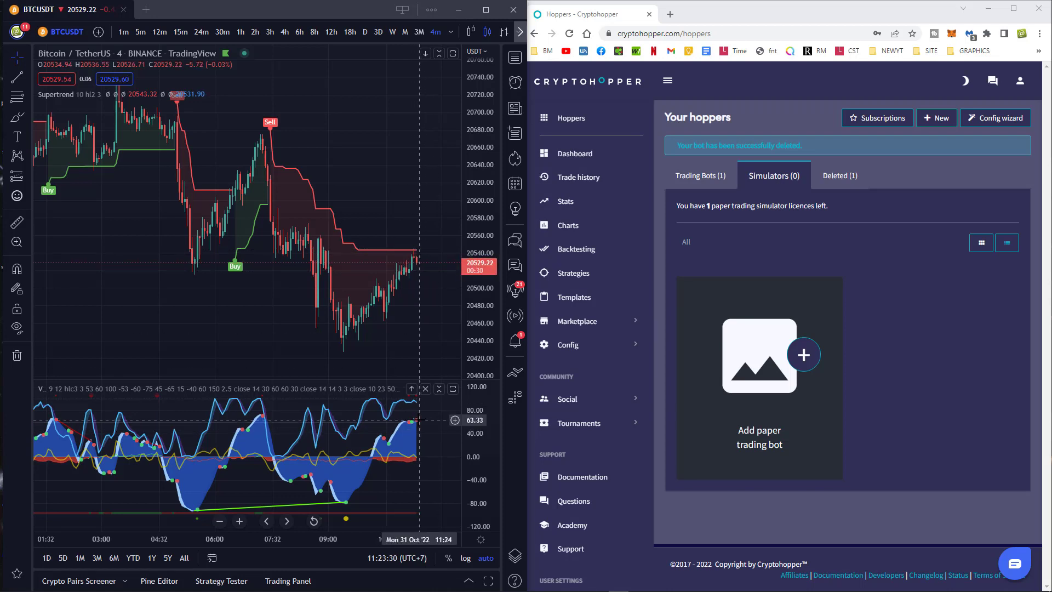
# Step through 5m and 15m to 1-hour candles and reopen the watchlist.
pyautogui.click(139, 32)
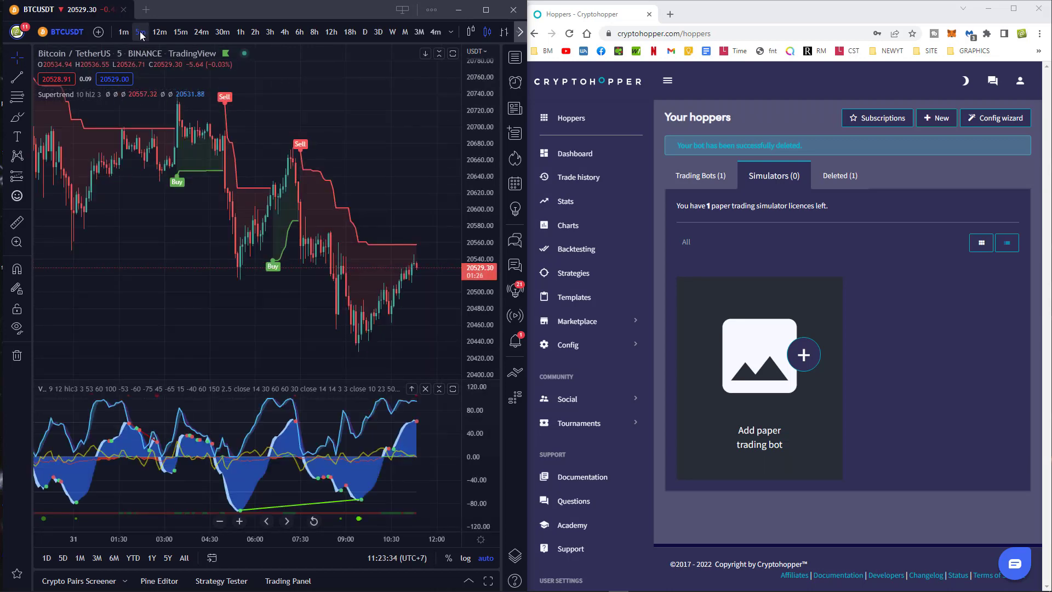
pyautogui.click(180, 32)
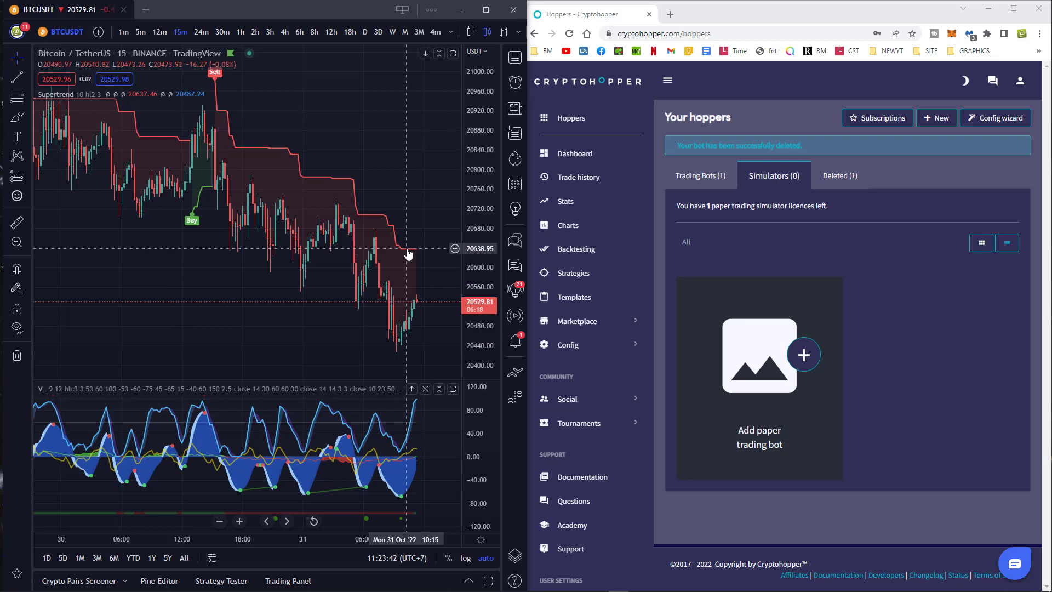
pyautogui.click(240, 32)
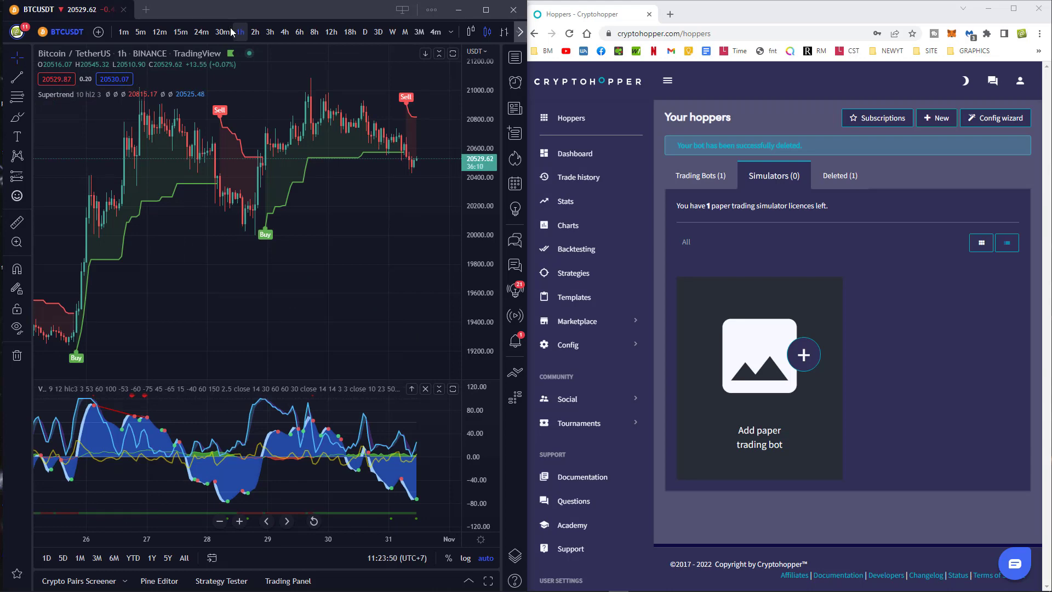
pyautogui.click(515, 57)
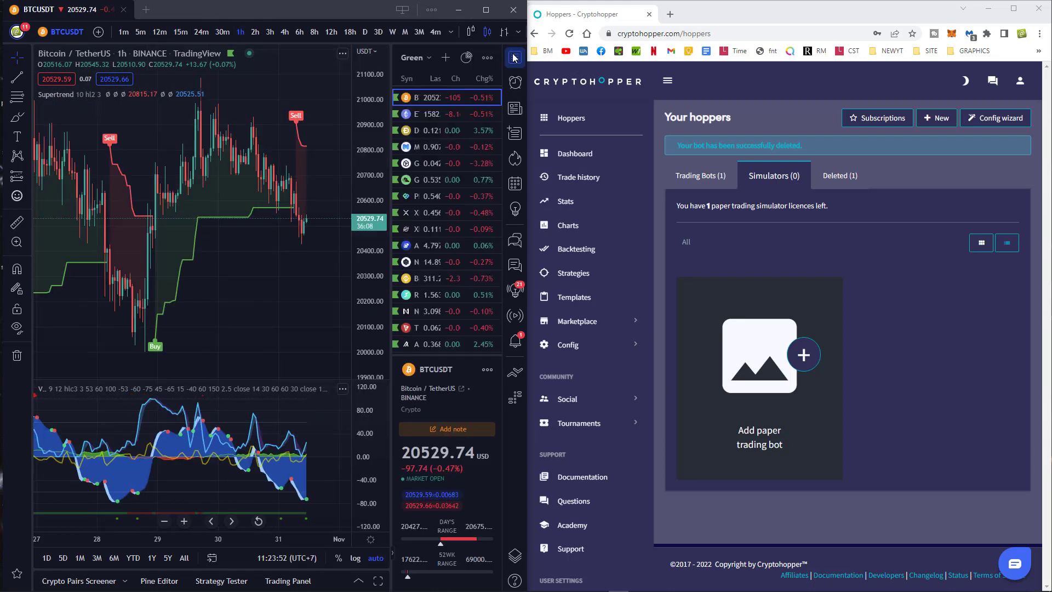
# View ETHUSDT briefly, then return to BTCUSDT on 1-minute candles.
pyautogui.click(420, 114)
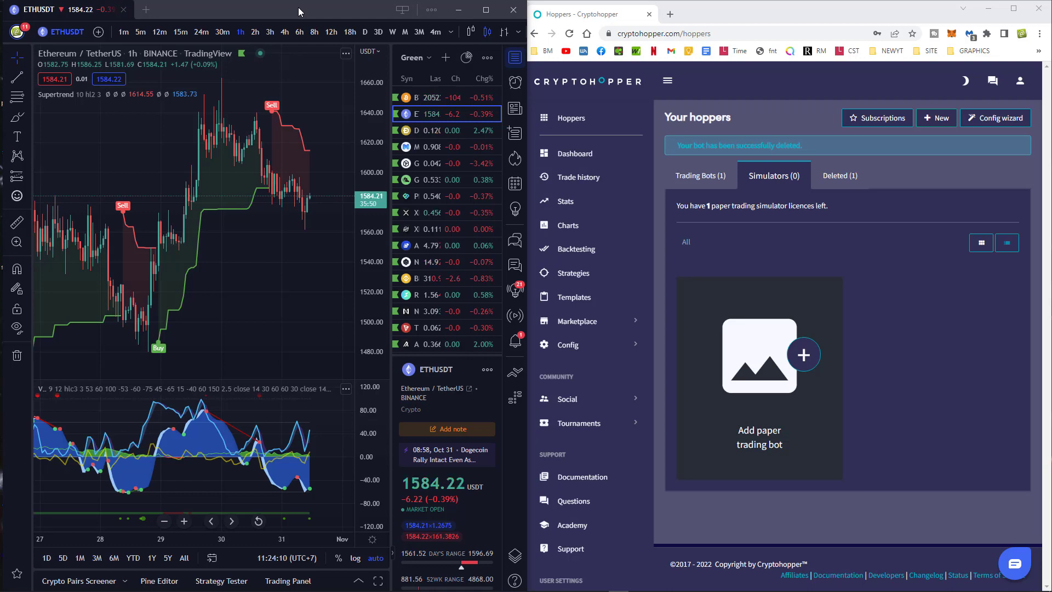
pyautogui.click(439, 97)
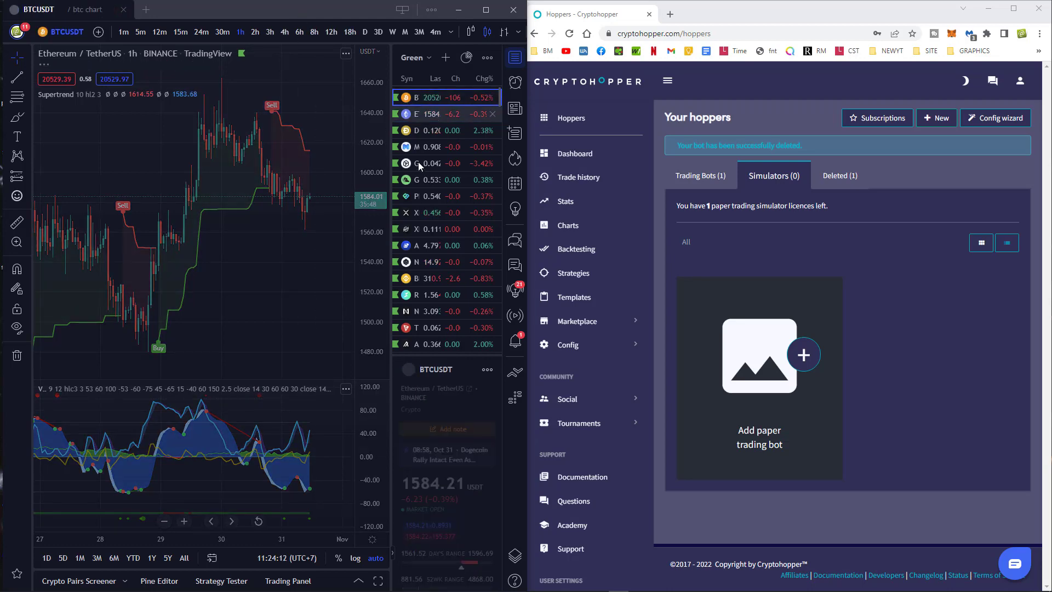
pyautogui.click(124, 33)
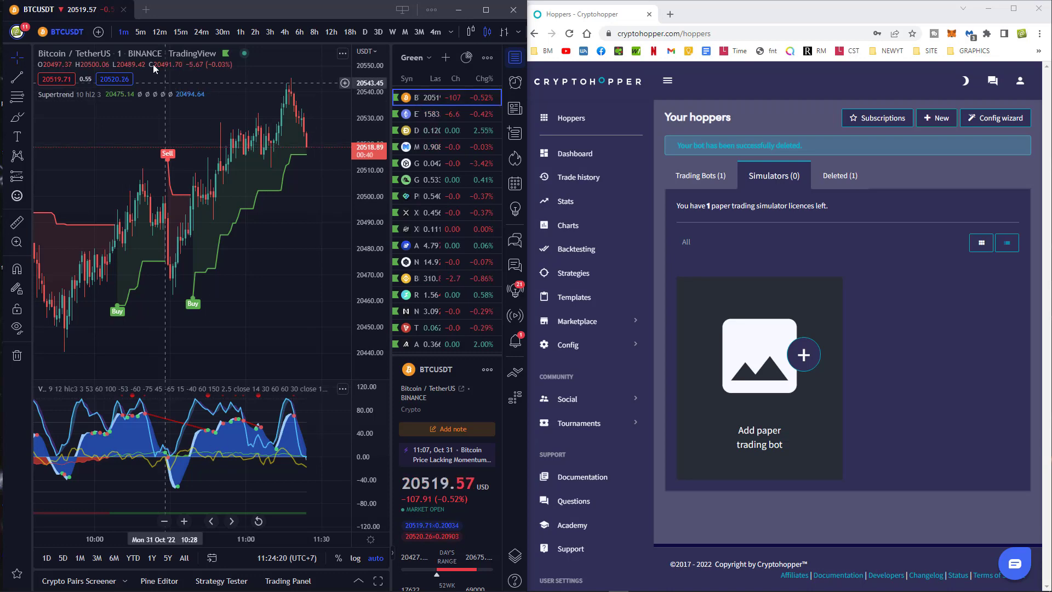
# Set 5-minute candles and flip through ETHUSDT, DOGEUSDT (at 15m) and MATICUSDT.
pyautogui.click(140, 31)
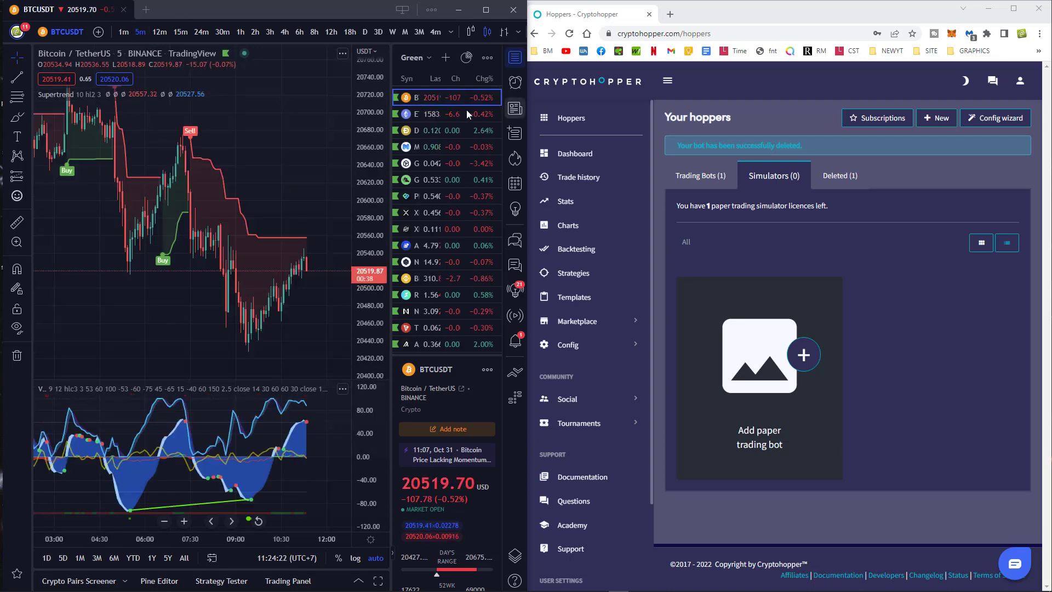
pyautogui.click(415, 115)
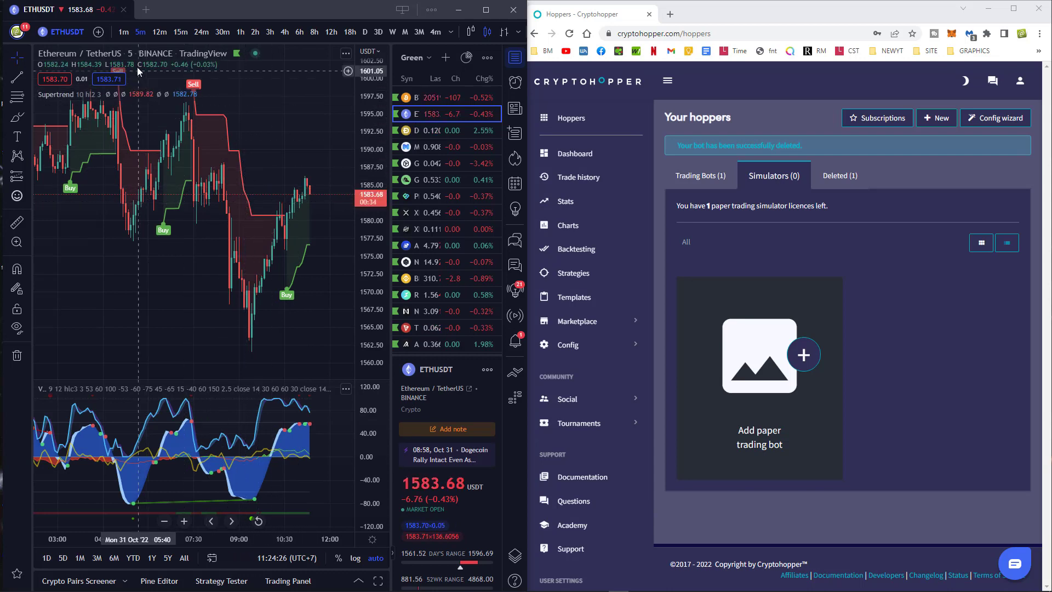
pyautogui.click(423, 130)
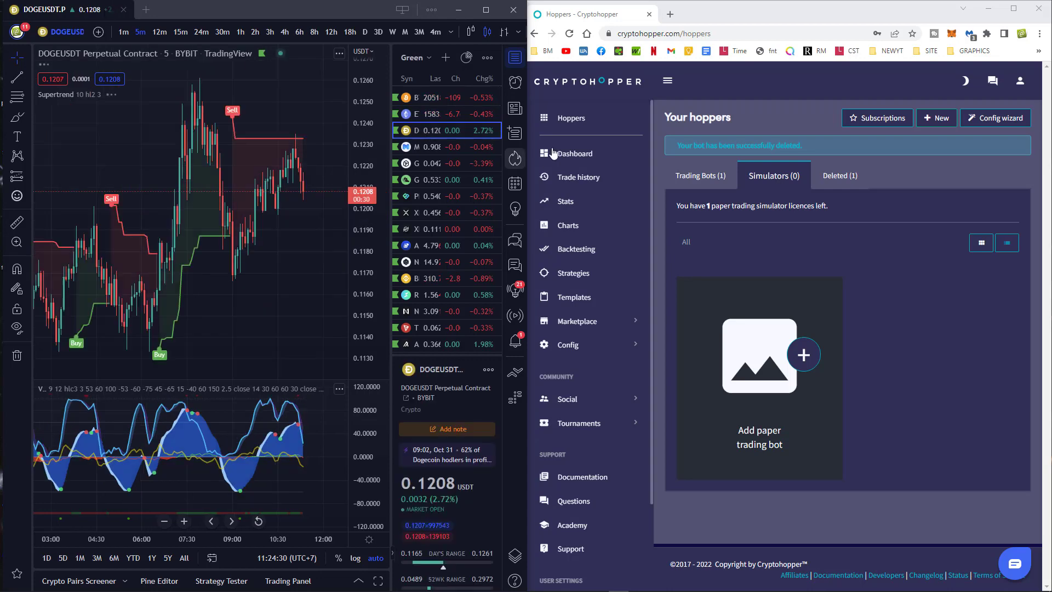
pyautogui.click(177, 32)
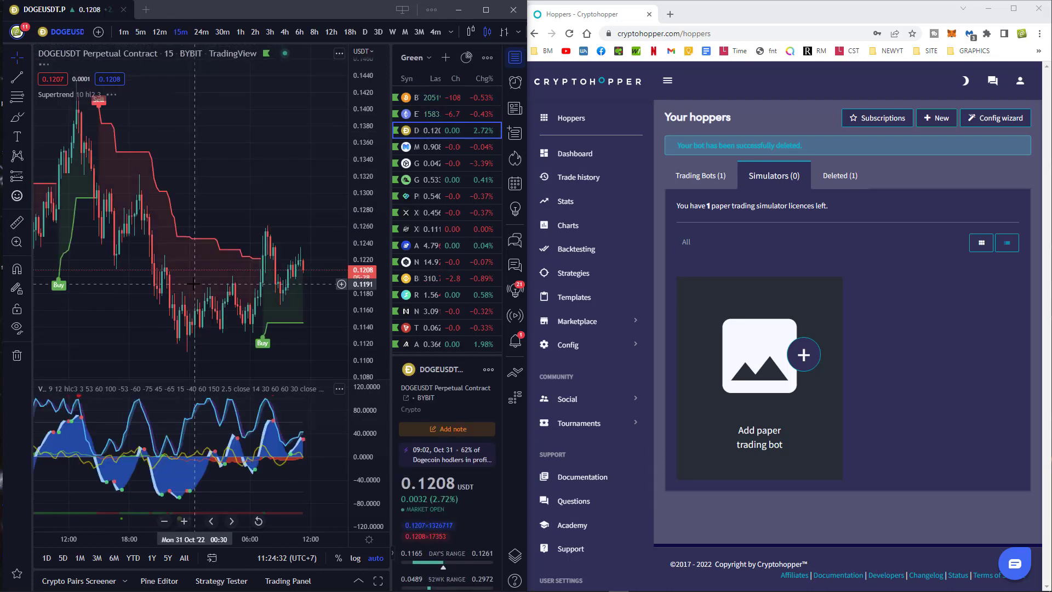
pyautogui.click(421, 147)
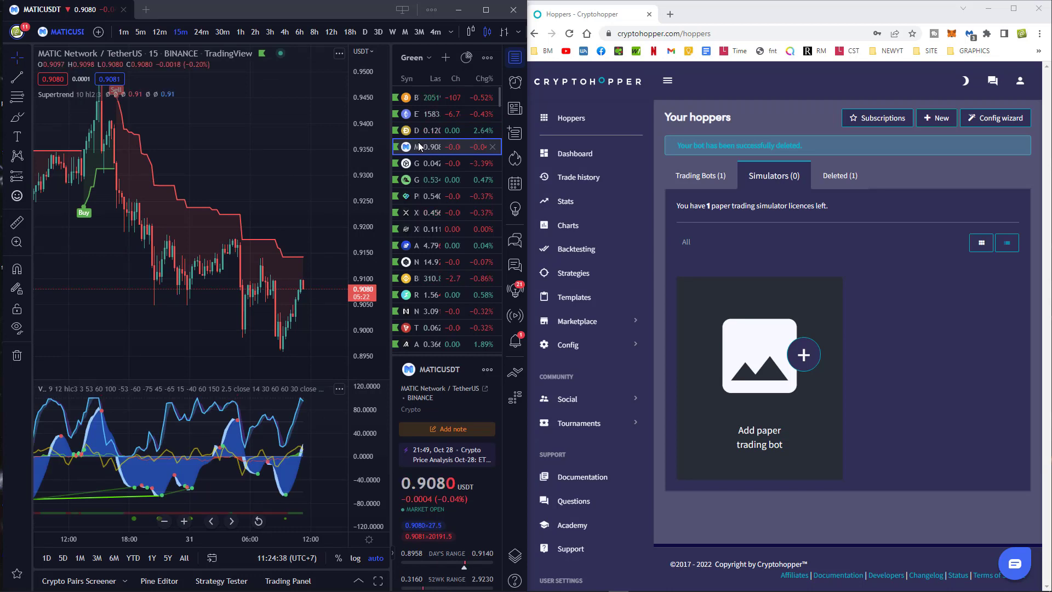
# Continue to GALAUSDT and GMTUSDT while raising the timeframe through 30m and 1h to 2h.
pyautogui.click(222, 31)
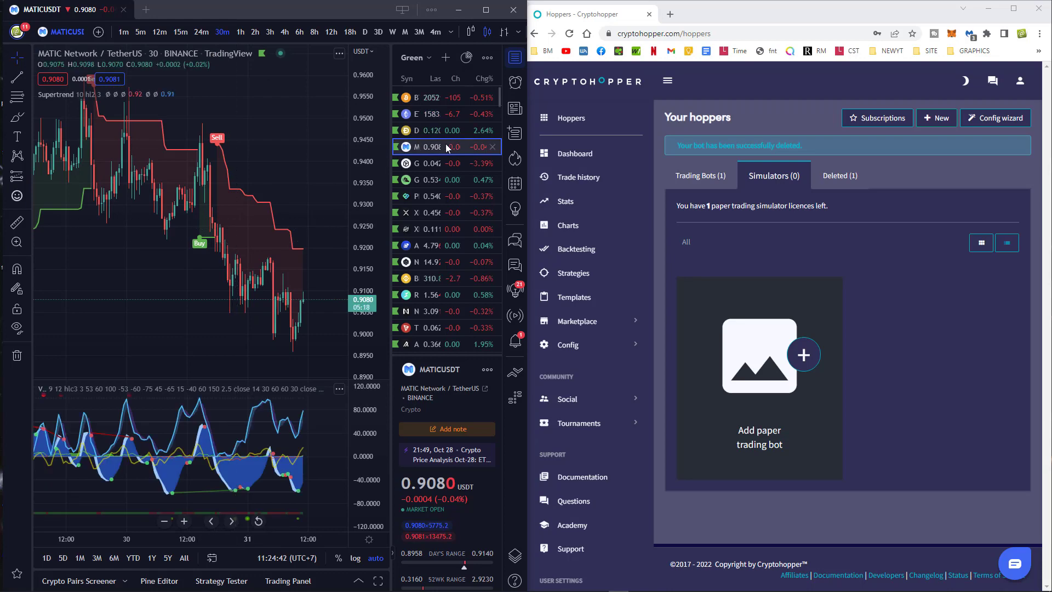
pyautogui.click(416, 163)
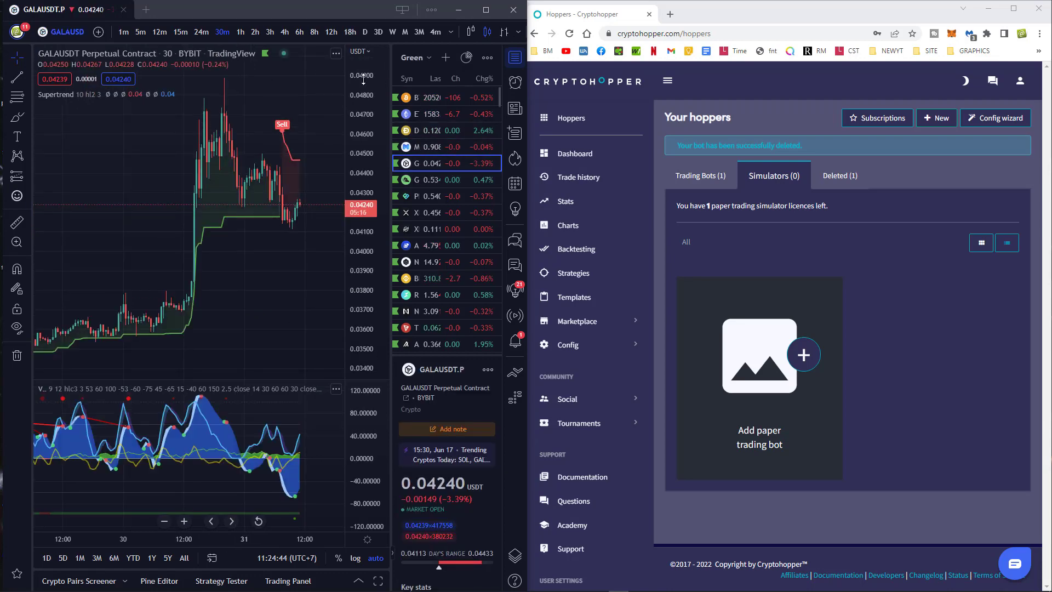
pyautogui.click(241, 33)
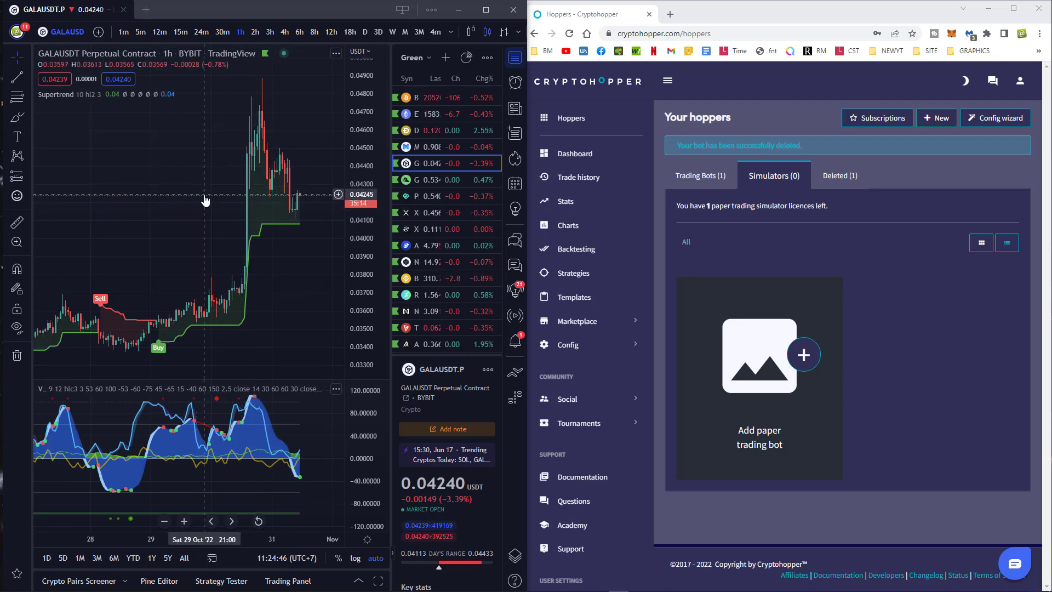
pyautogui.click(423, 180)
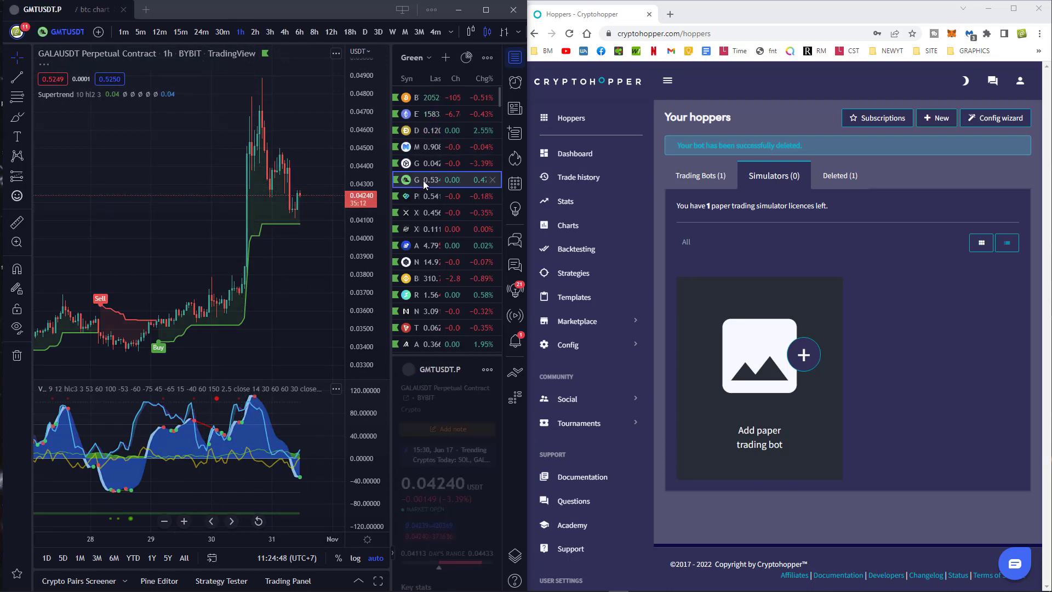
pyautogui.click(255, 32)
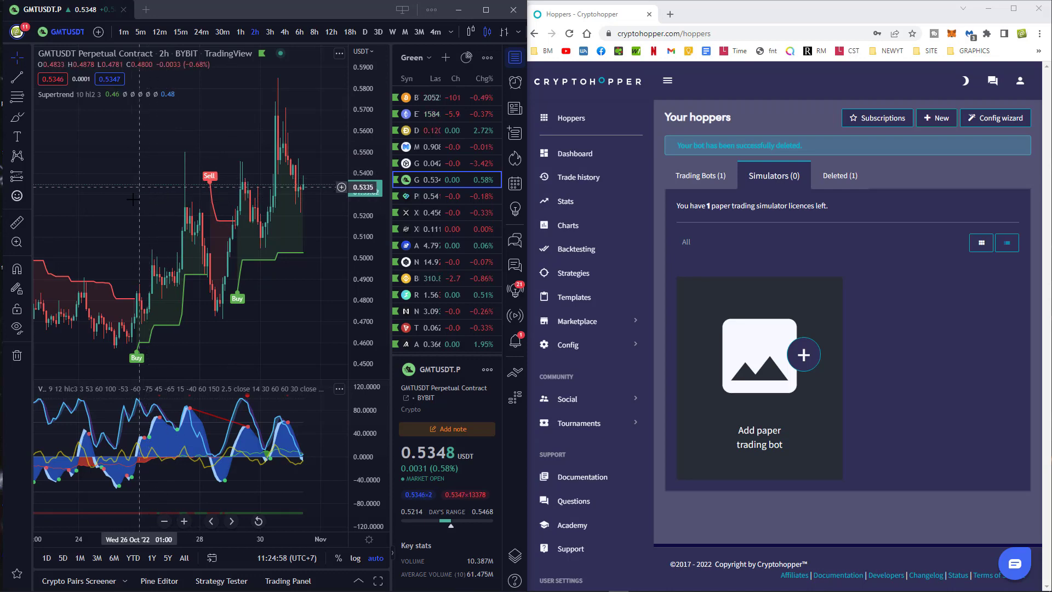
# Review BTCUSDT, ETHUSDT, DOGEUSDT, MATICUSDT and GALAUSDT on the 2-hour chart.
pyautogui.click(424, 97)
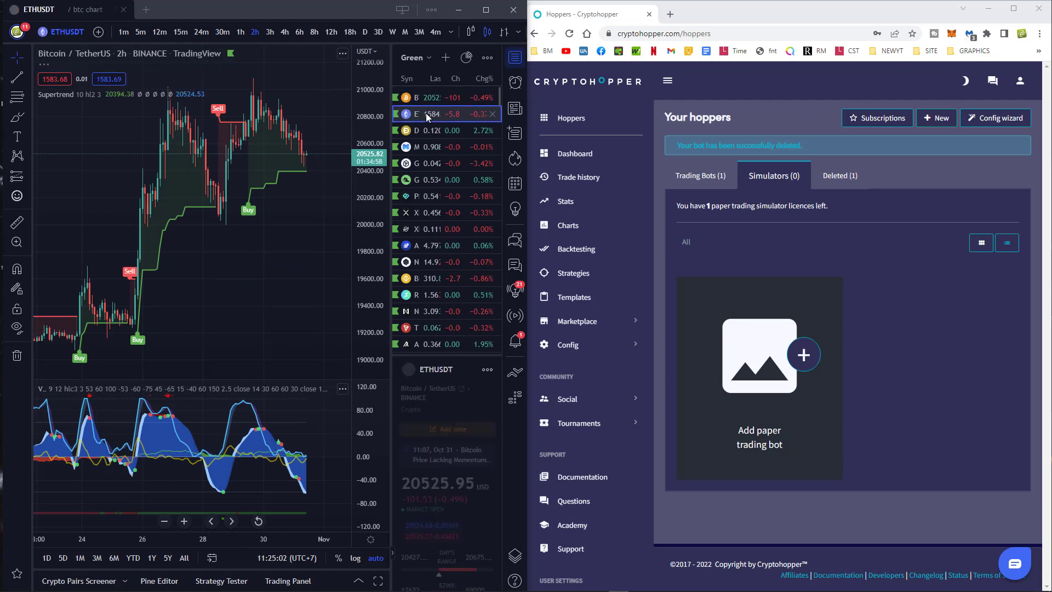
pyautogui.click(426, 113)
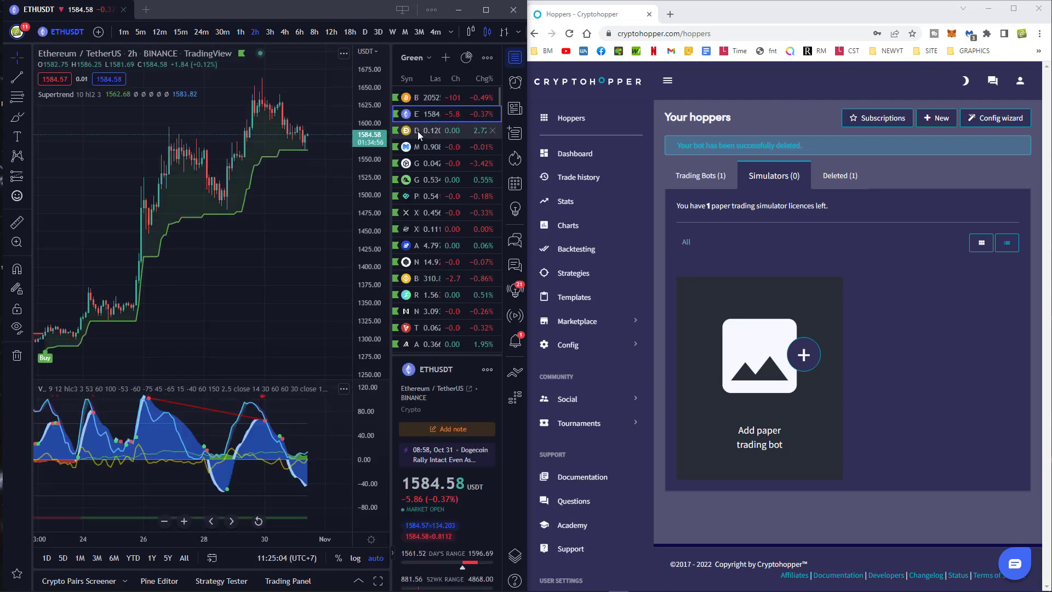
pyautogui.click(418, 131)
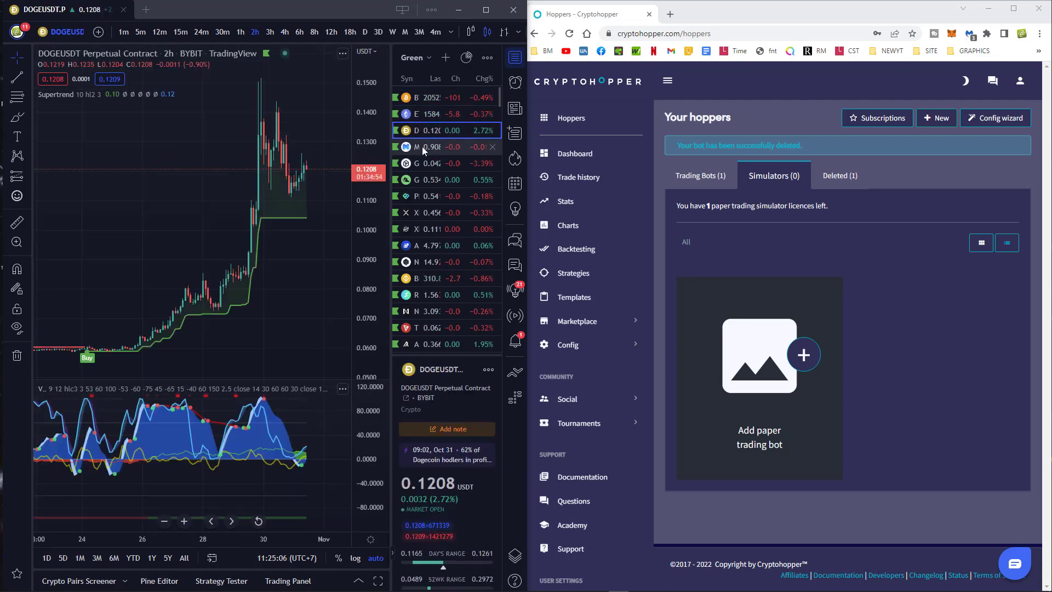
pyautogui.click(422, 147)
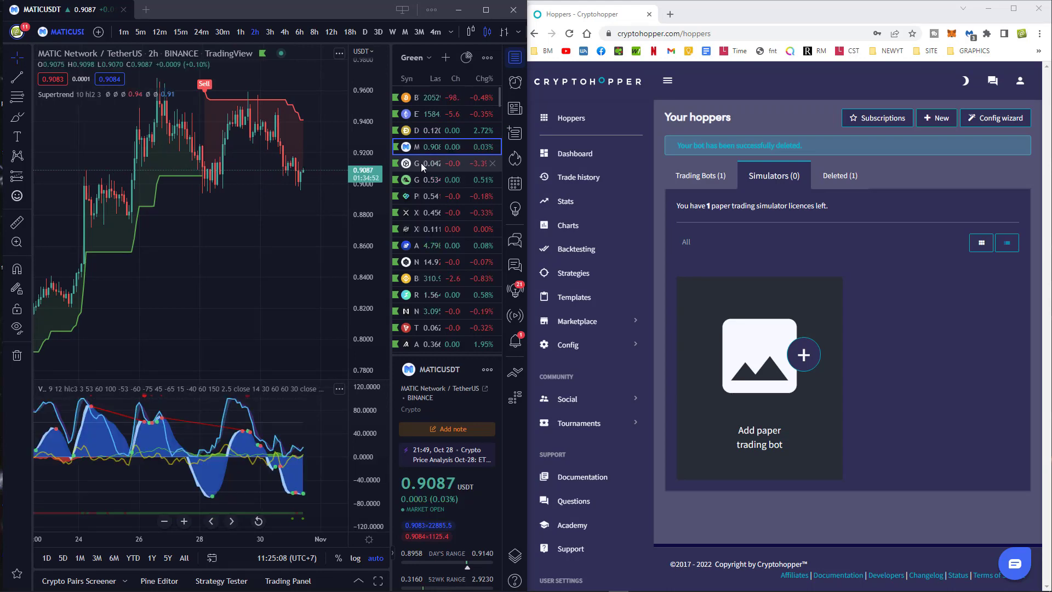
pyautogui.click(422, 163)
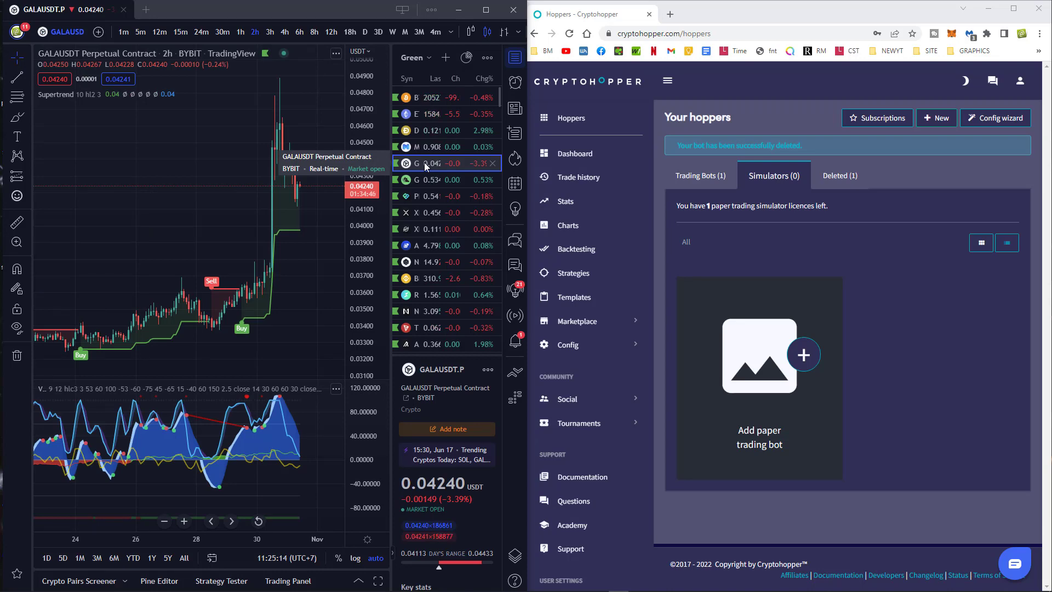
# Review GMTUSDT, PERPUSDT and XRPUSDT, return to BTCUSDT, and widen the watchlist.
pyautogui.click(426, 179)
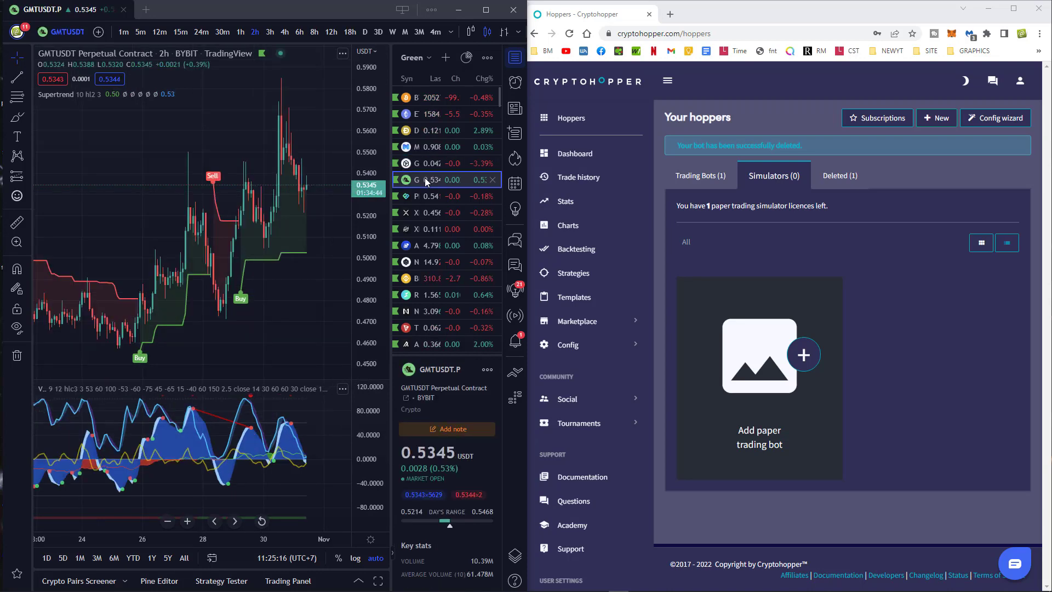
pyautogui.click(420, 195)
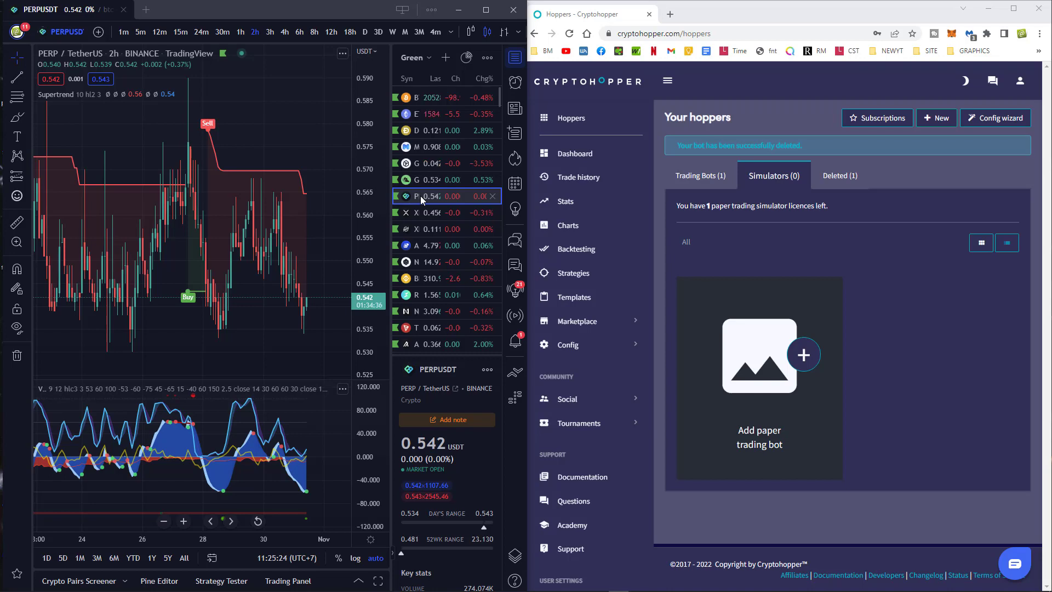
pyautogui.click(416, 212)
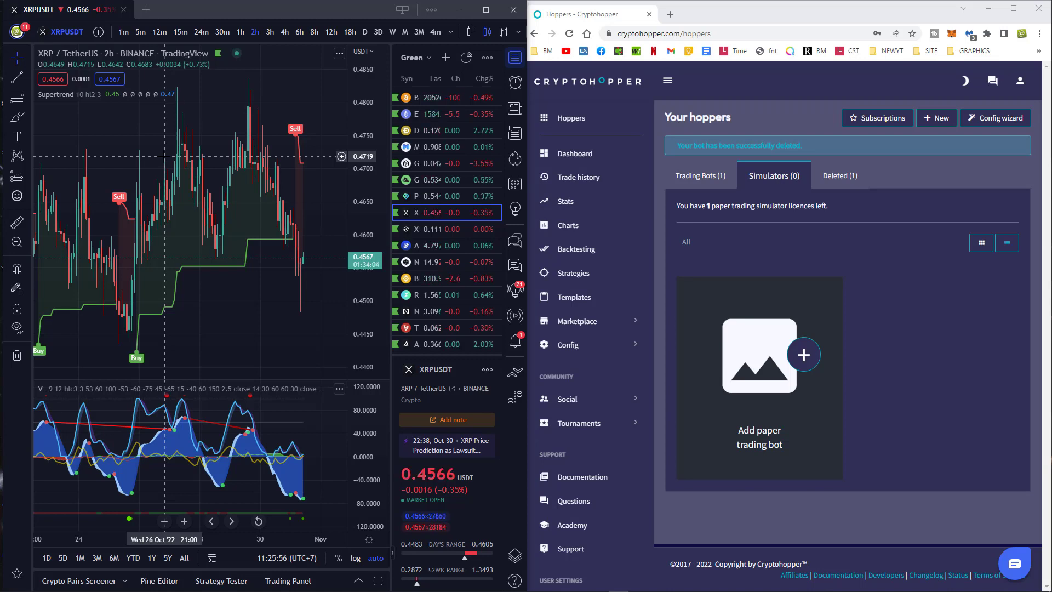
pyautogui.click(418, 98)
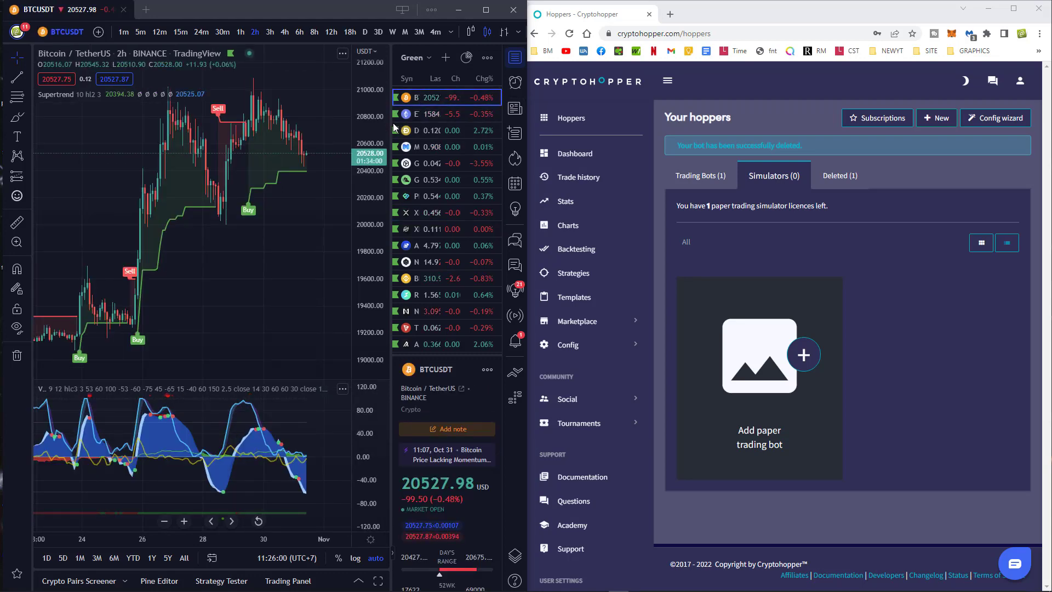
pyautogui.moveTo(391, 127); pyautogui.dragTo(341, 125)
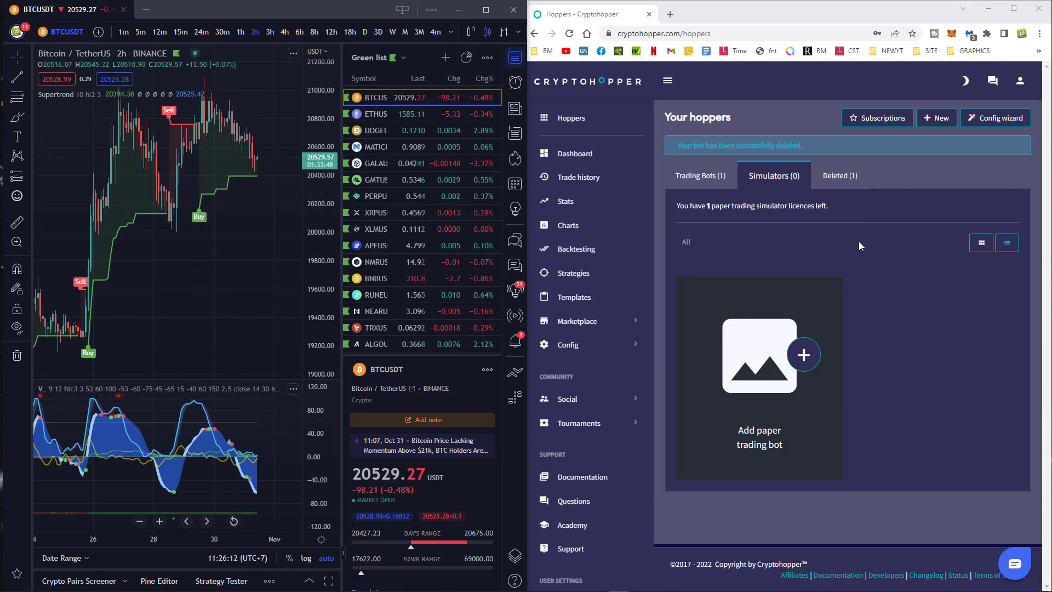
# Maximize Cryptohopper and choose Auto Trading Bot for a new hopper to reach the template list.
pyautogui.click(1014, 9)
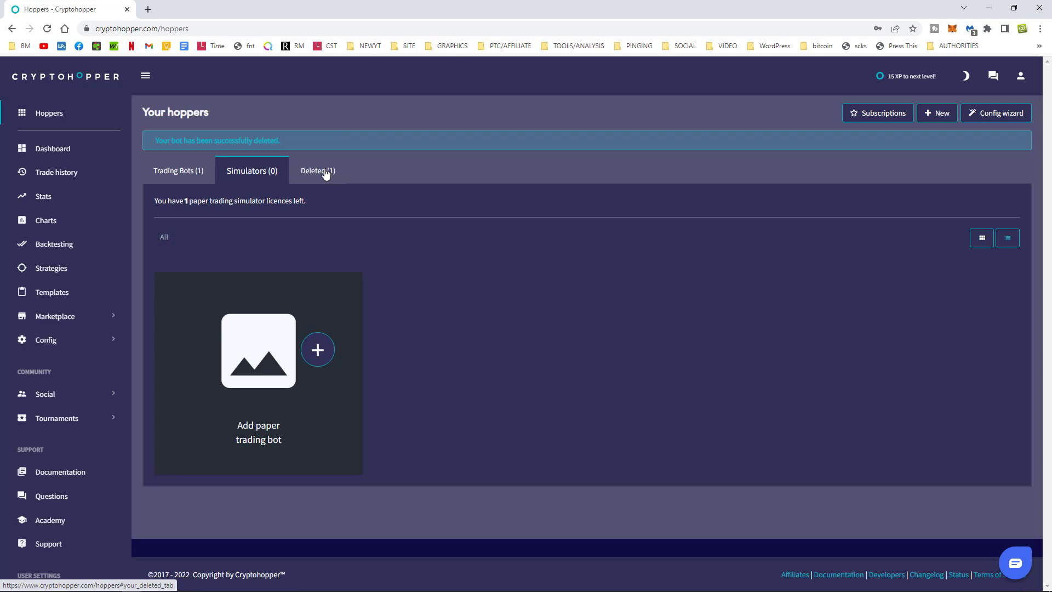
pyautogui.click(317, 351)
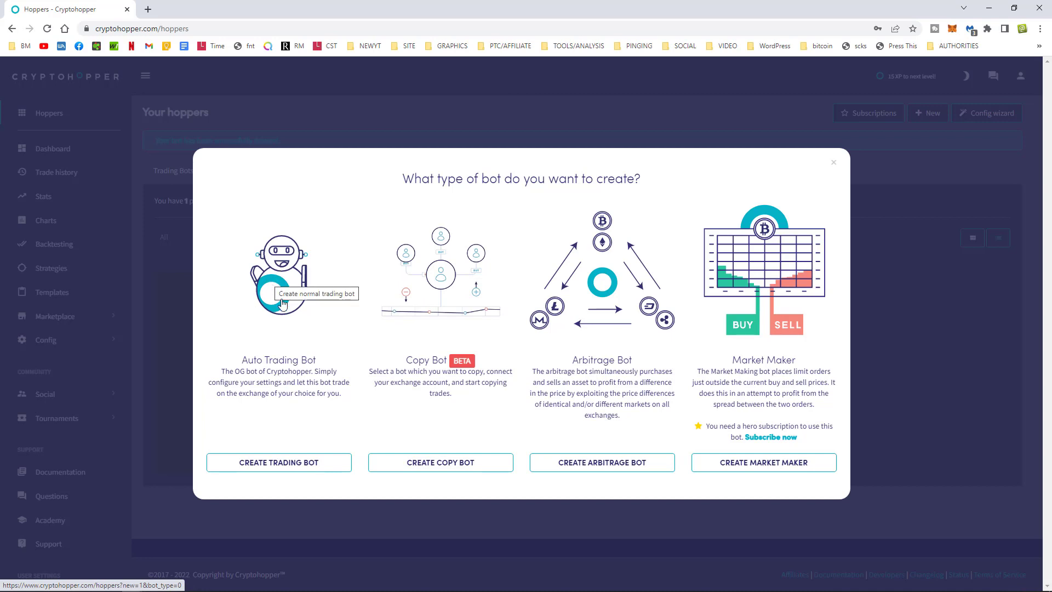
pyautogui.click(283, 465)
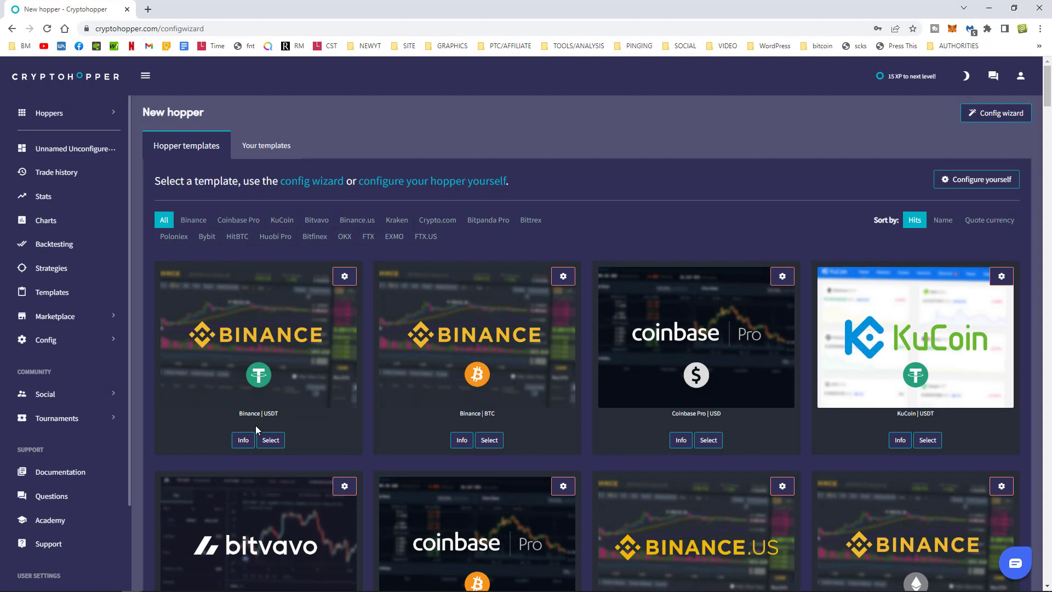
# Create a Binance | USDT hopper with paper trading on, hopper enabled, buying and selling off.
pyautogui.click(268, 441)
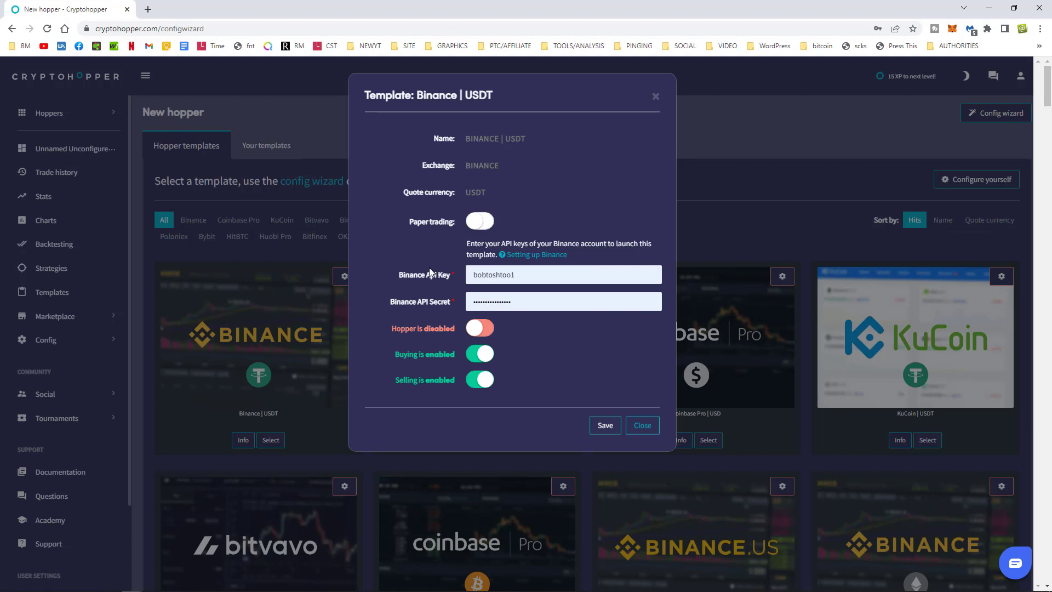
pyautogui.click(480, 222)
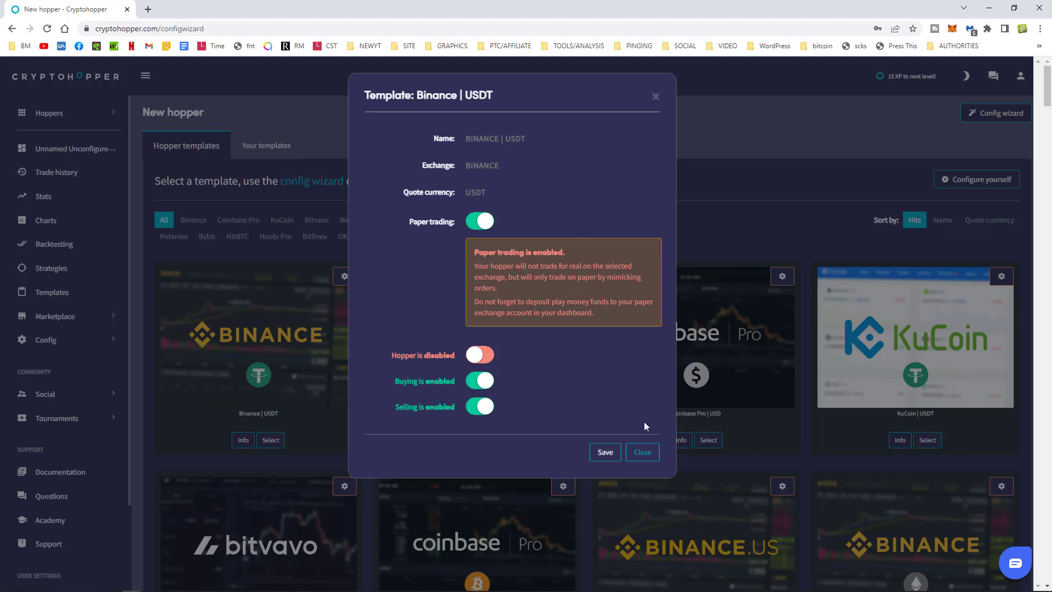
pyautogui.click(477, 359)
pyautogui.click(478, 384)
pyautogui.click(478, 411)
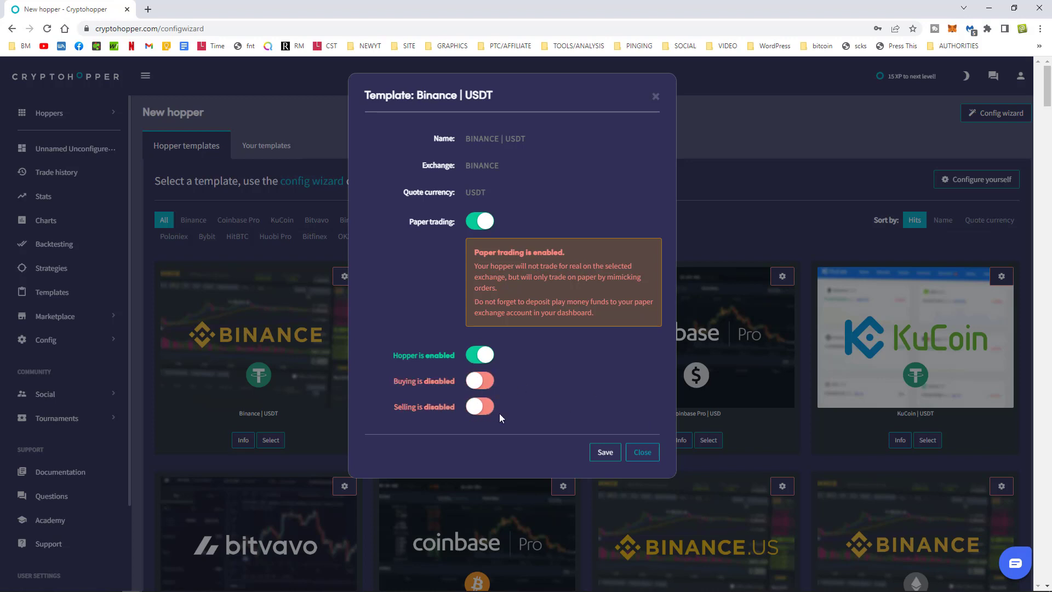
pyautogui.click(604, 453)
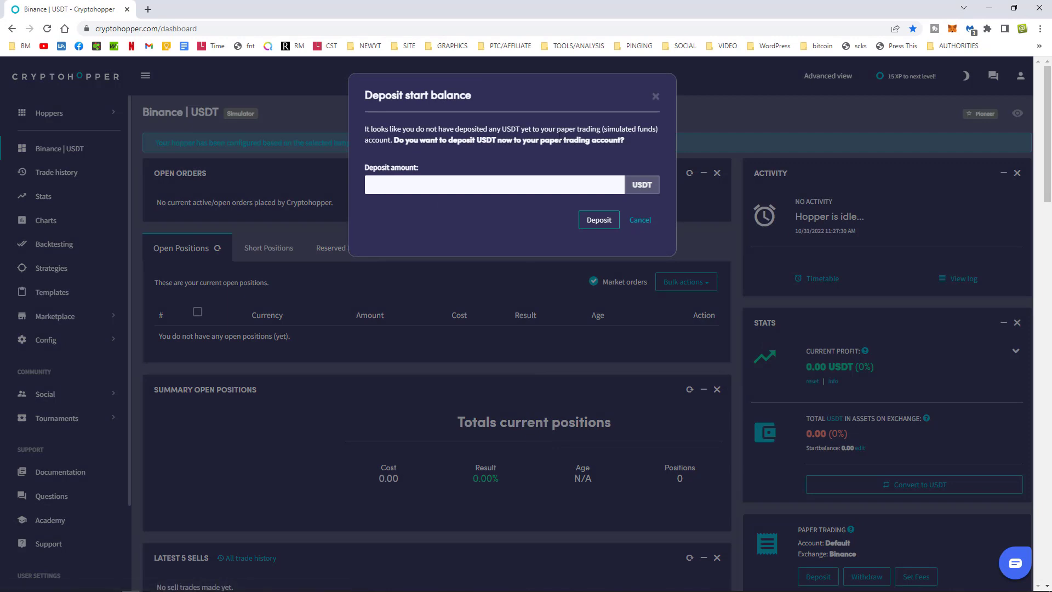
# Deposit 1000 USDT as the start balance and check the 1,000.00 USDT total in Stats.
pyautogui.moveTo(483, 130); pyautogui.dragTo(592, 132)
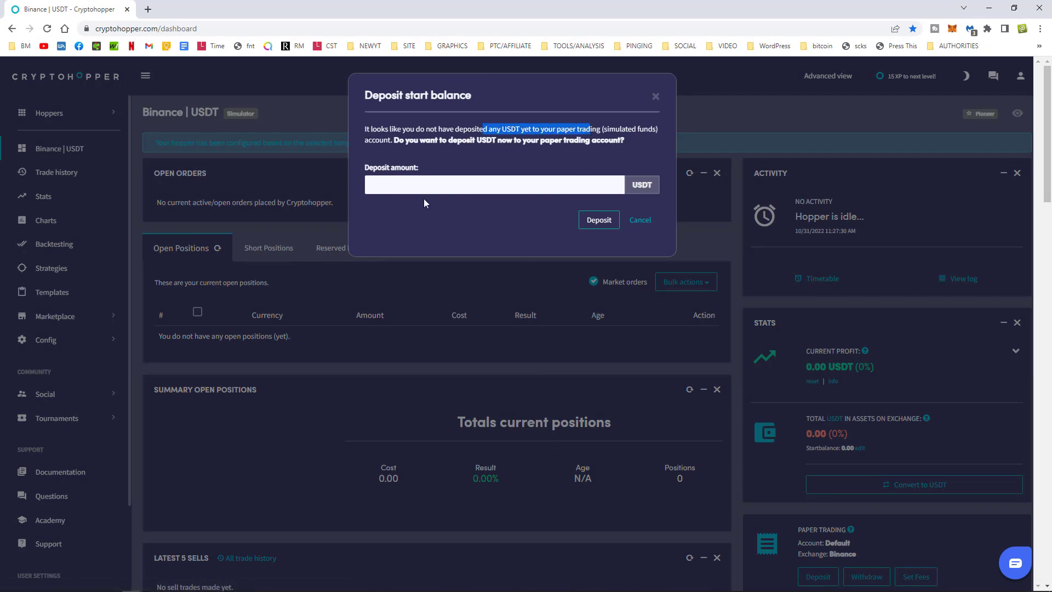
pyautogui.click(417, 185)
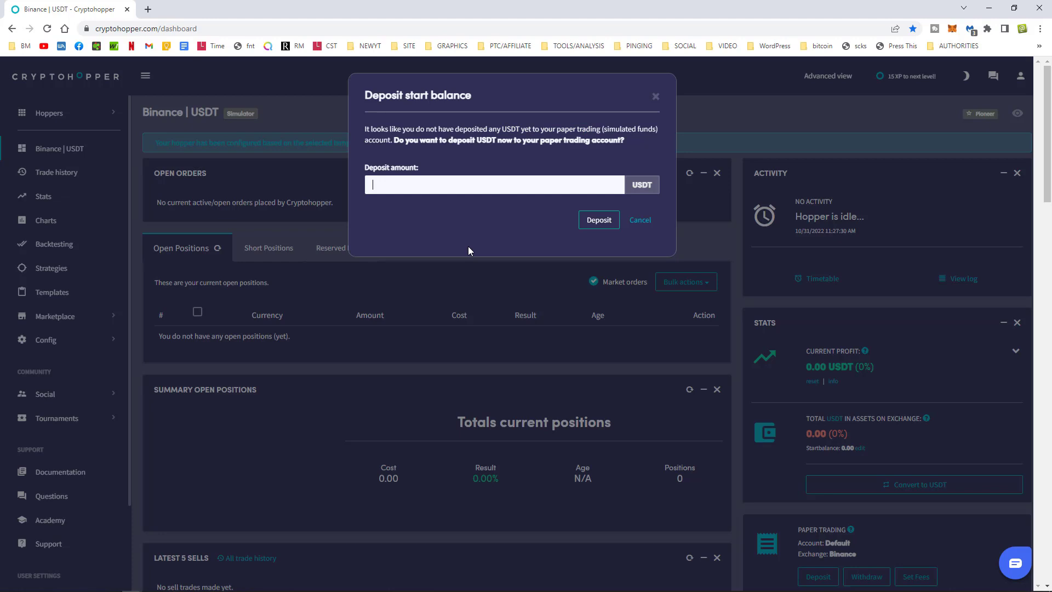
pyautogui.write('1000')
pyautogui.click(598, 224)
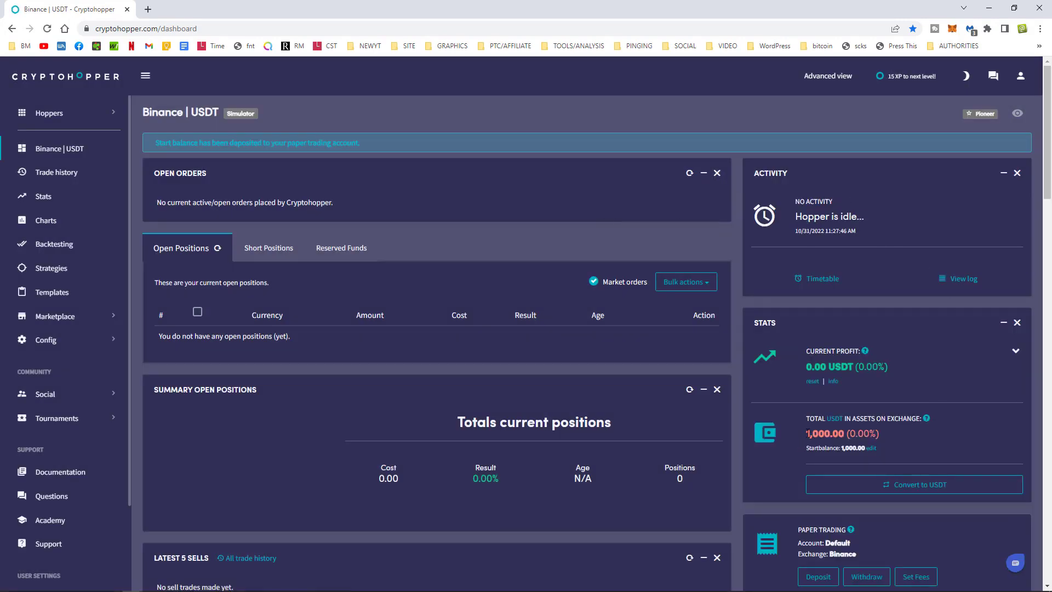
pyautogui.moveTo(805, 437); pyautogui.dragTo(889, 437)
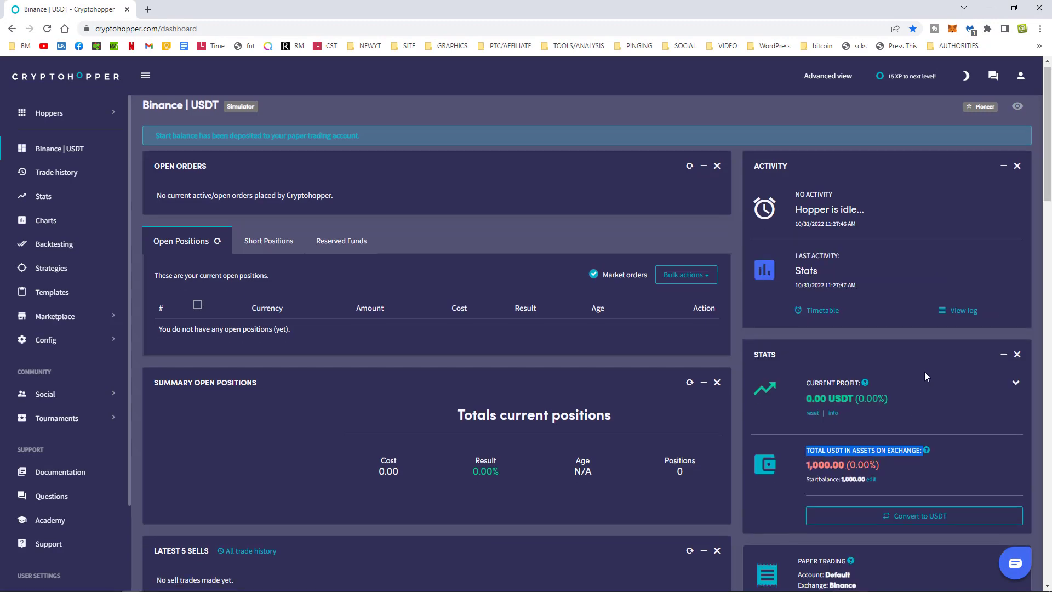
pyautogui.scroll(-3, 924, 371)
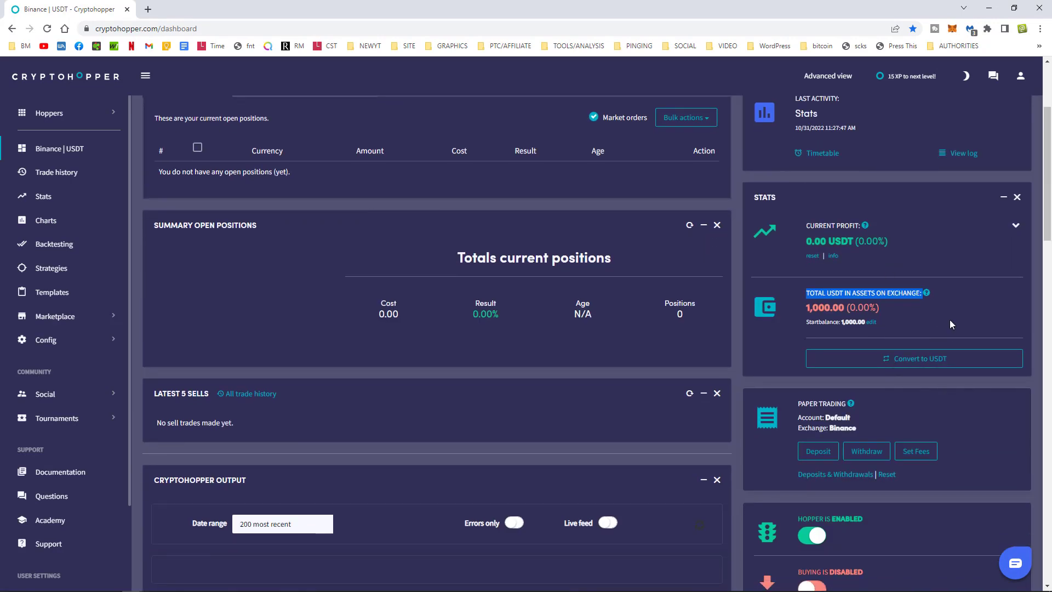
pyautogui.scroll(3, 950, 325)
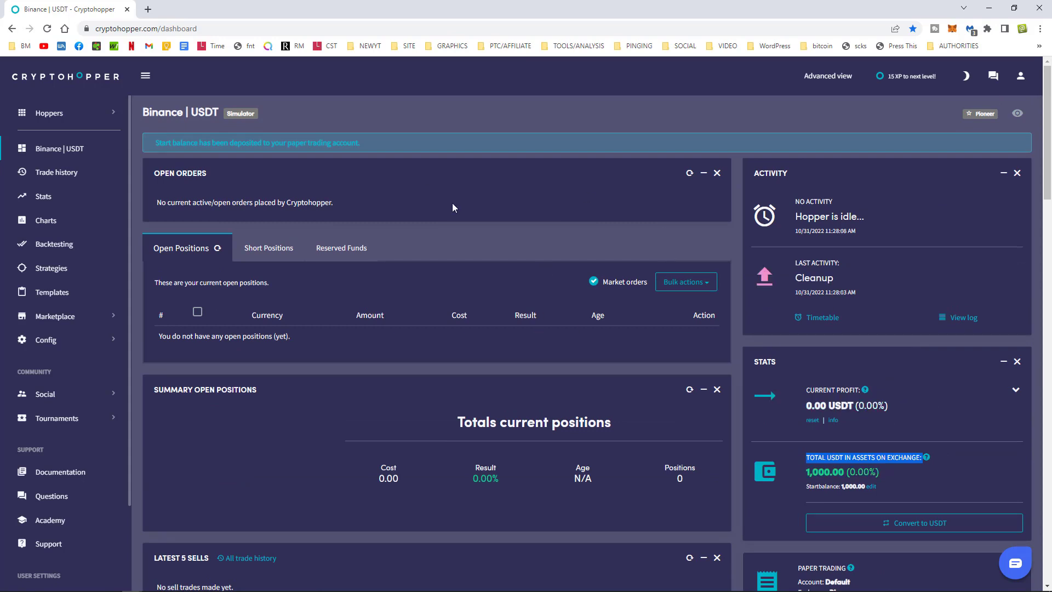
pyautogui.click(470, 116)
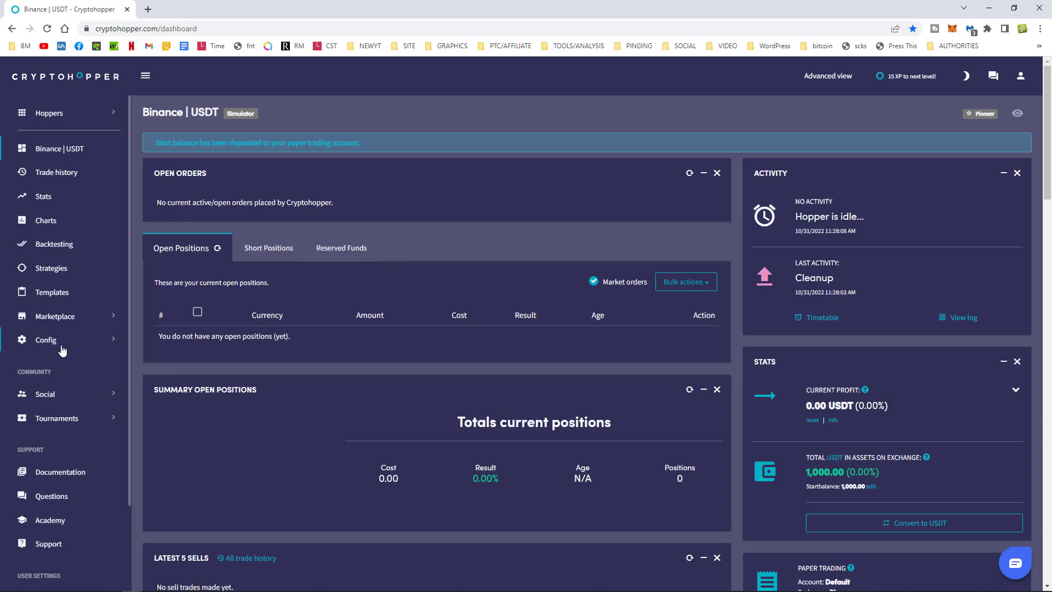
# Change the hopper Name in Basic settings to 'Paper' and save, accepting the stop-loss warning.
pyautogui.click(23, 345)
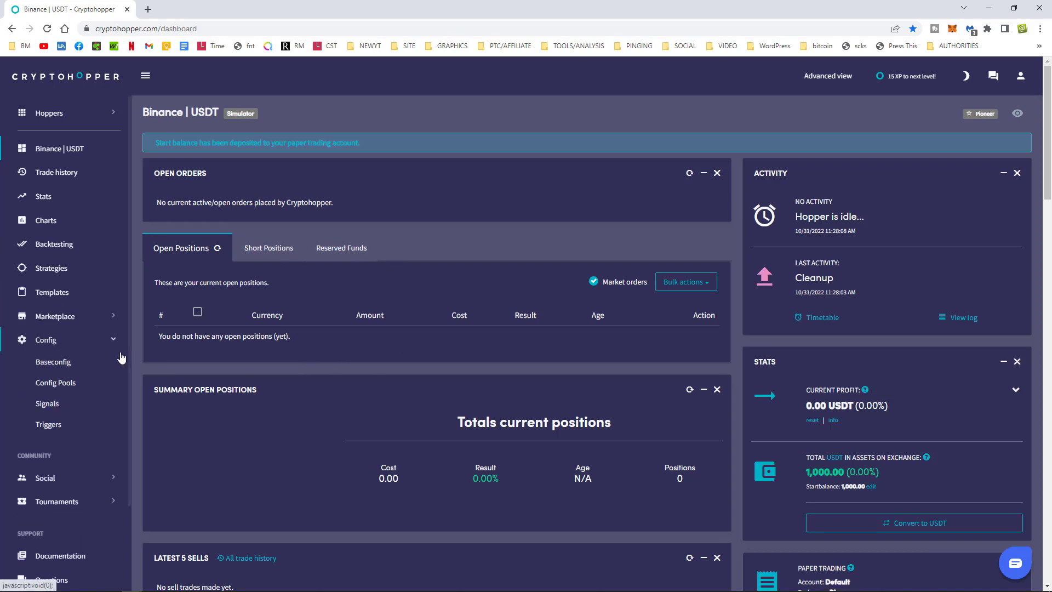
pyautogui.click(55, 366)
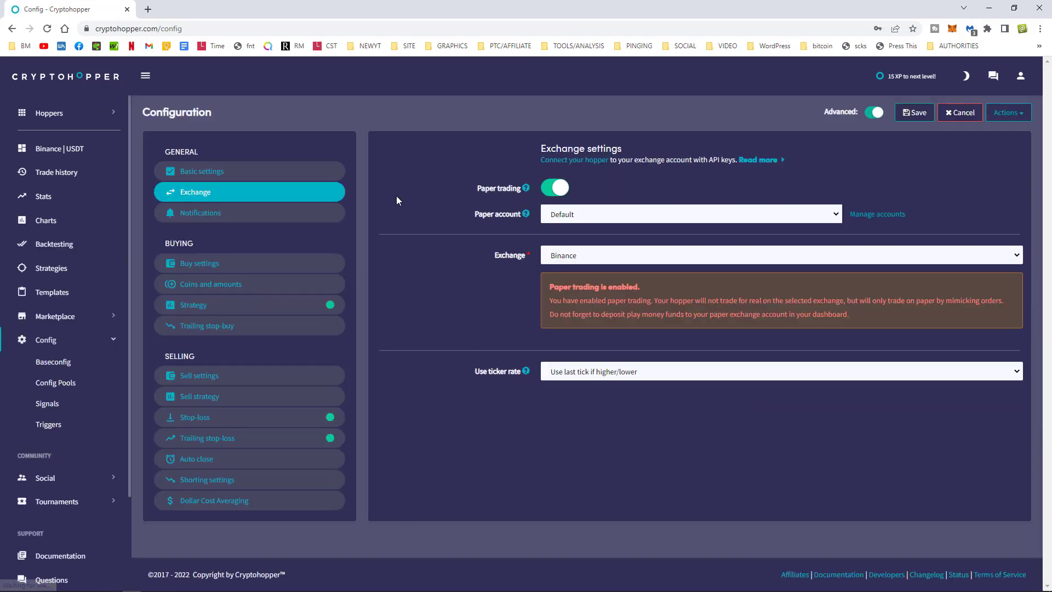
pyautogui.click(212, 173)
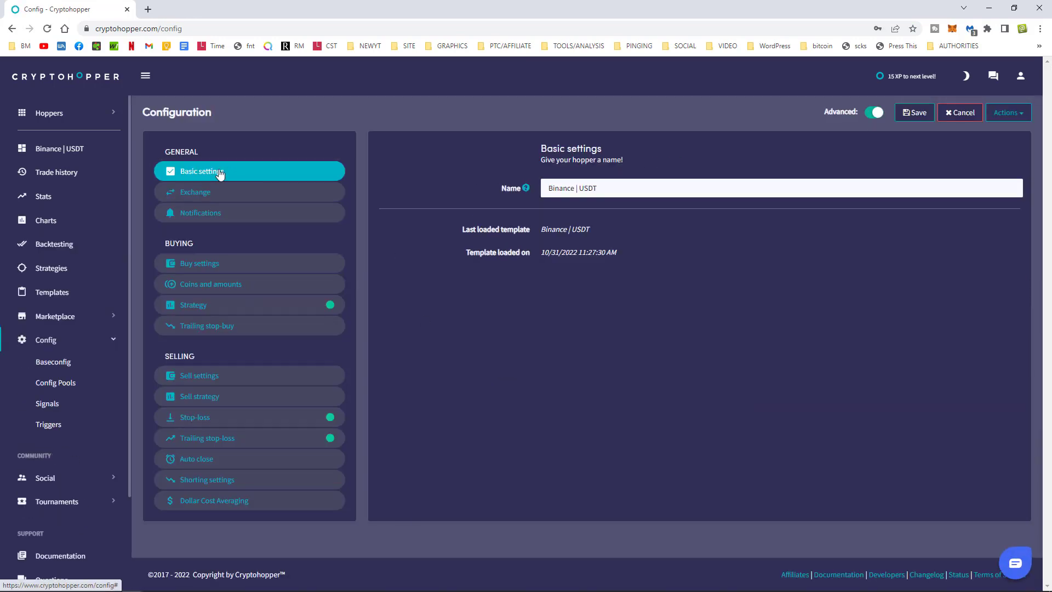
pyautogui.moveTo(614, 190); pyautogui.dragTo(533, 191)
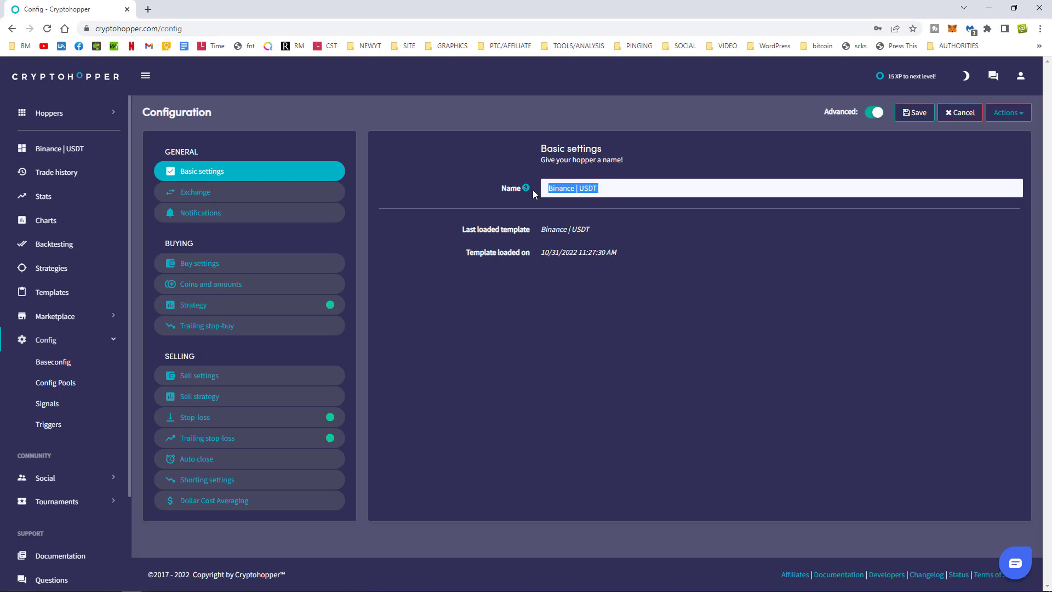
pyautogui.write('Paper')
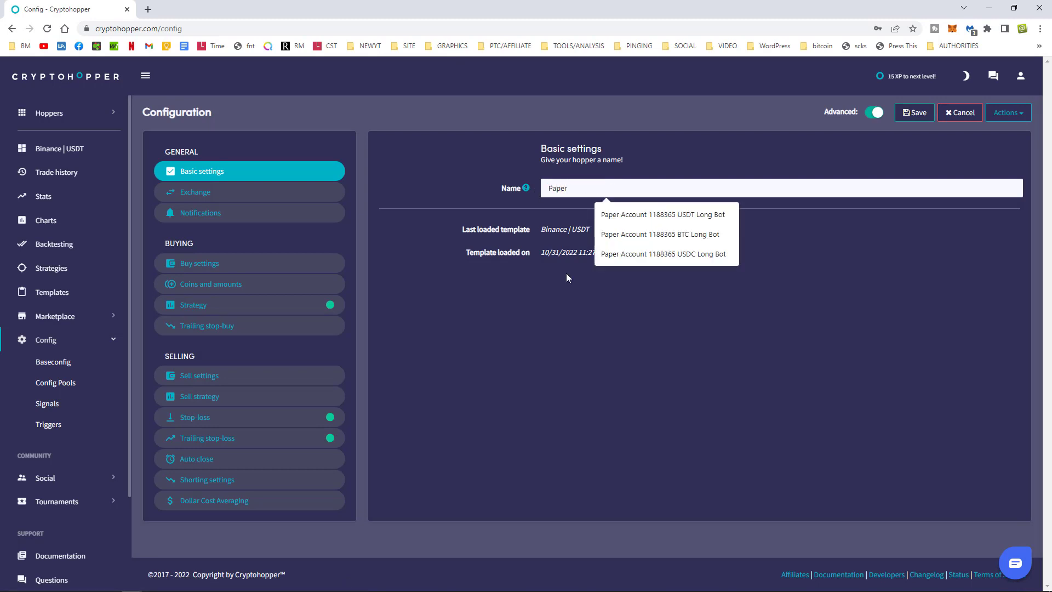
pyautogui.click(676, 131)
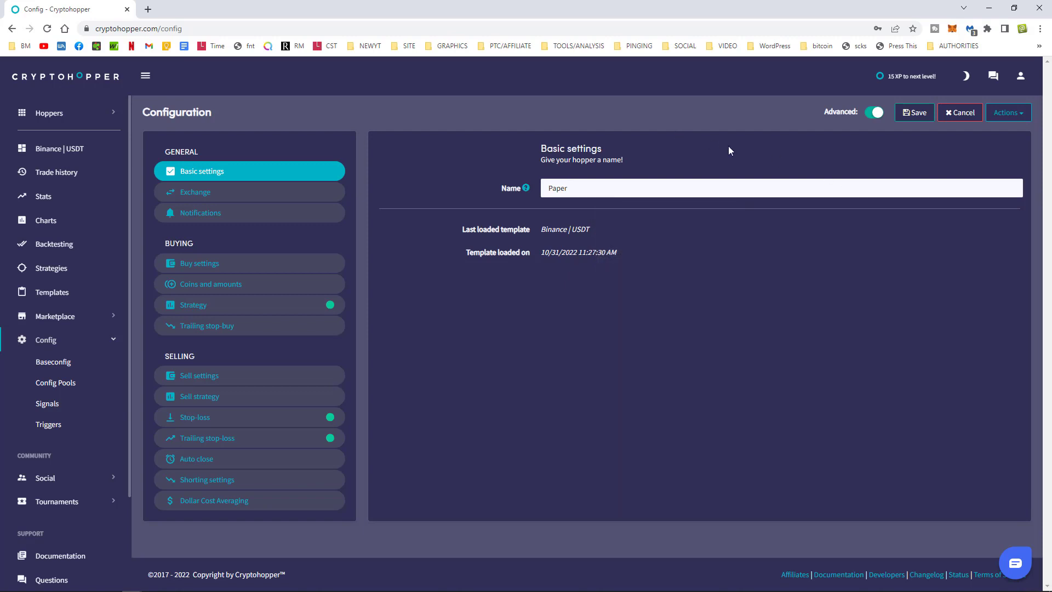
pyautogui.click(914, 113)
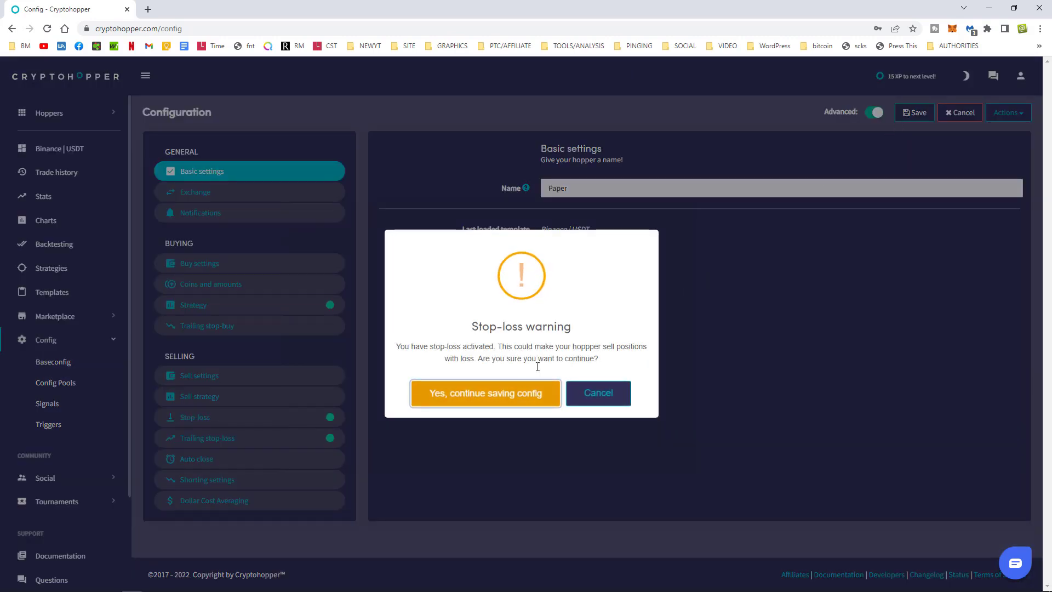
pyautogui.click(491, 402)
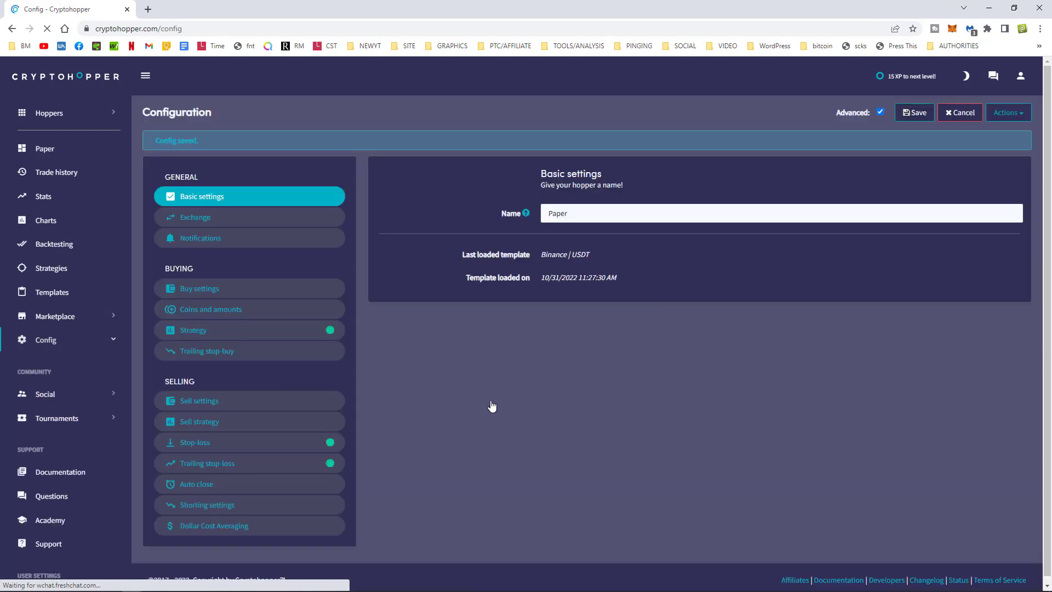
# Set the Exchange settings' Use ticker rate to Highest bid / Lowest ask.
pyautogui.click(223, 223)
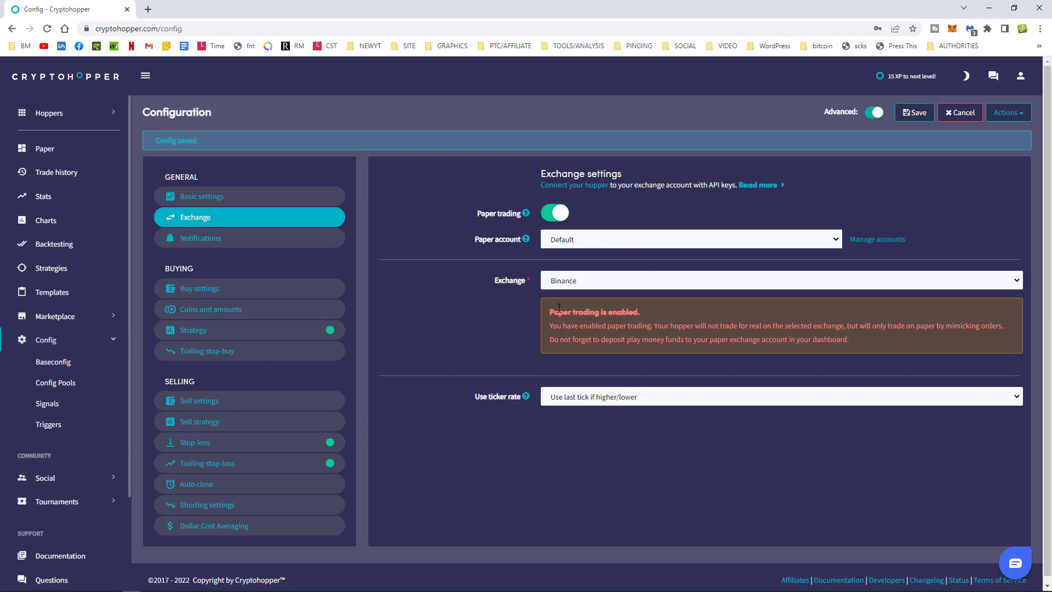
pyautogui.click(601, 402)
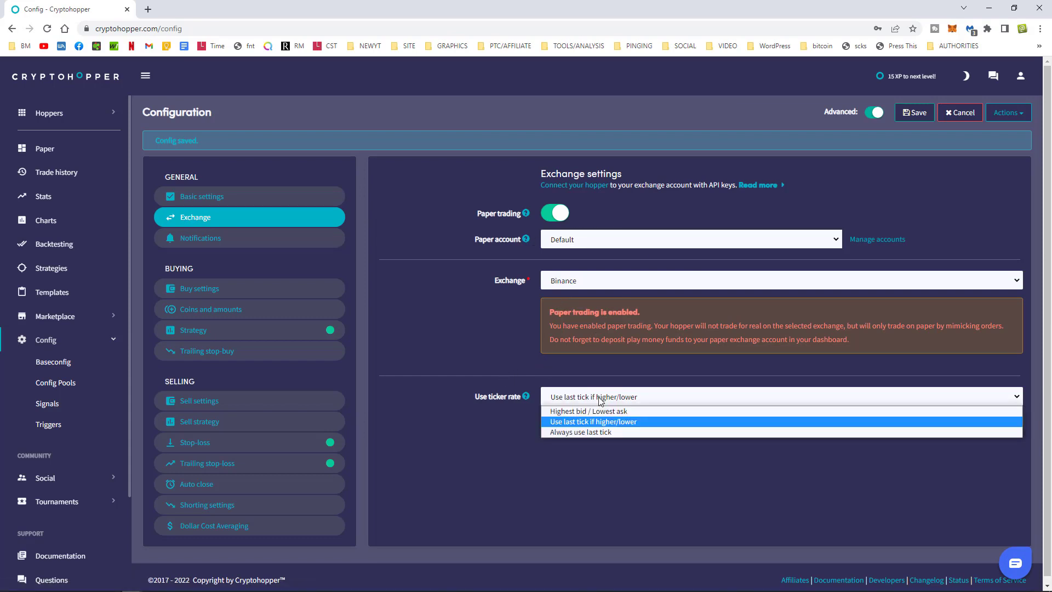
pyautogui.click(589, 410)
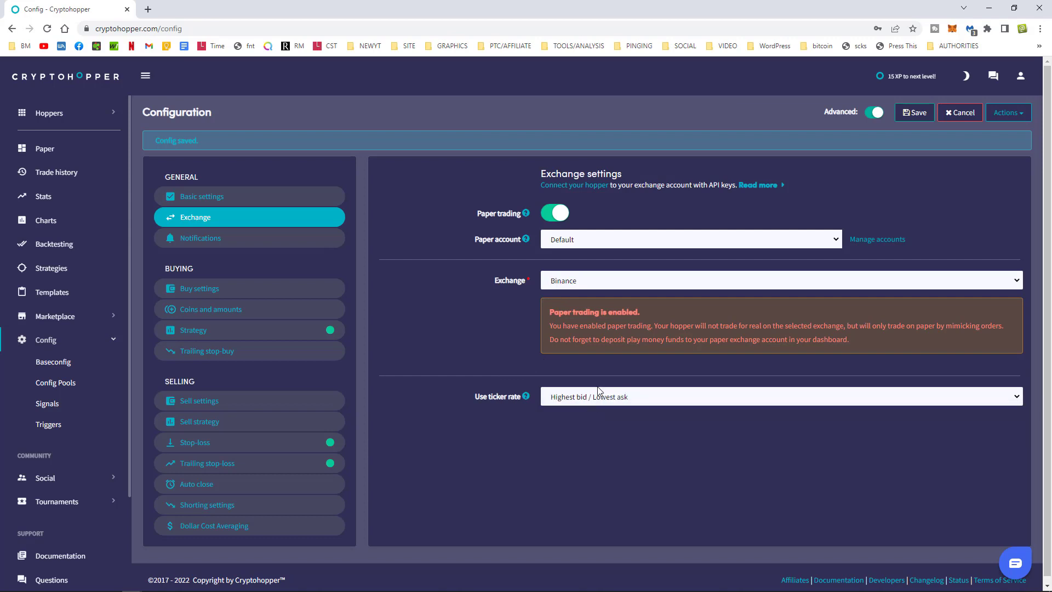
pyautogui.click(587, 399)
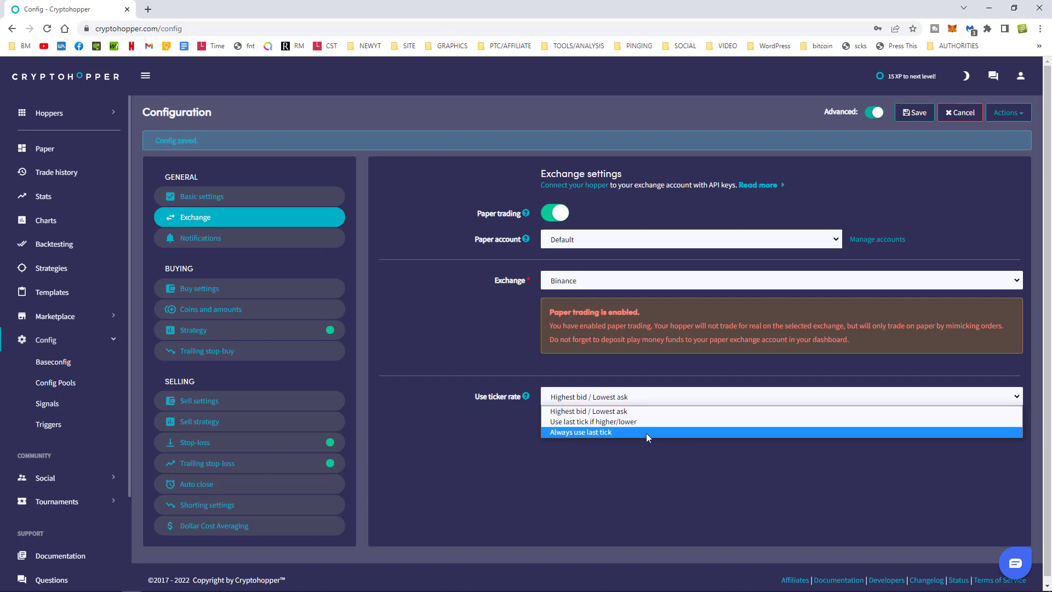
pyautogui.click(587, 410)
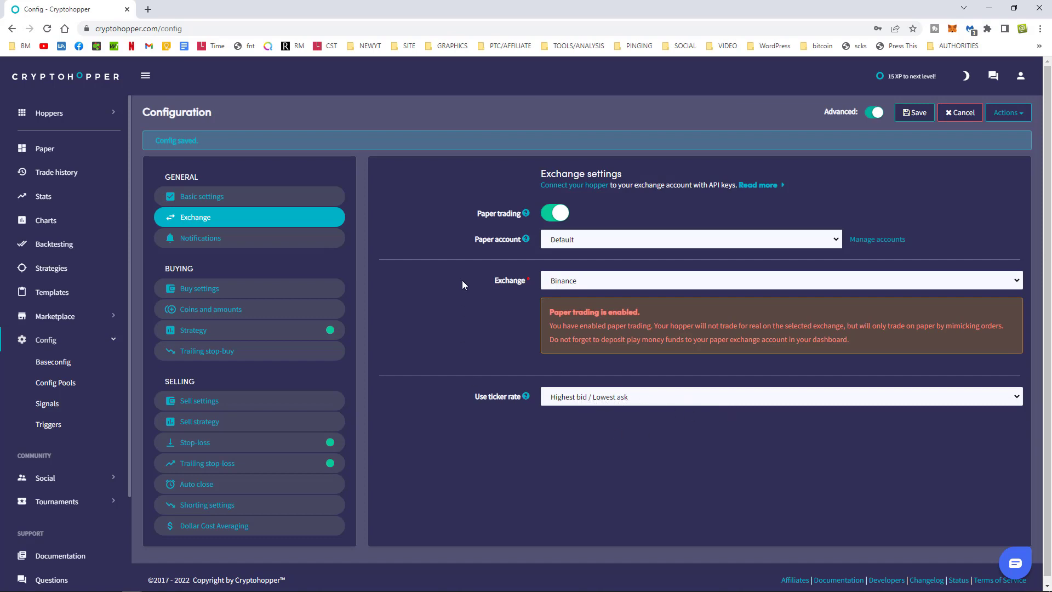
# Save the ticker-rate change past the stop-loss warning, then view Notifications and Buy settings.
pyautogui.click(914, 112)
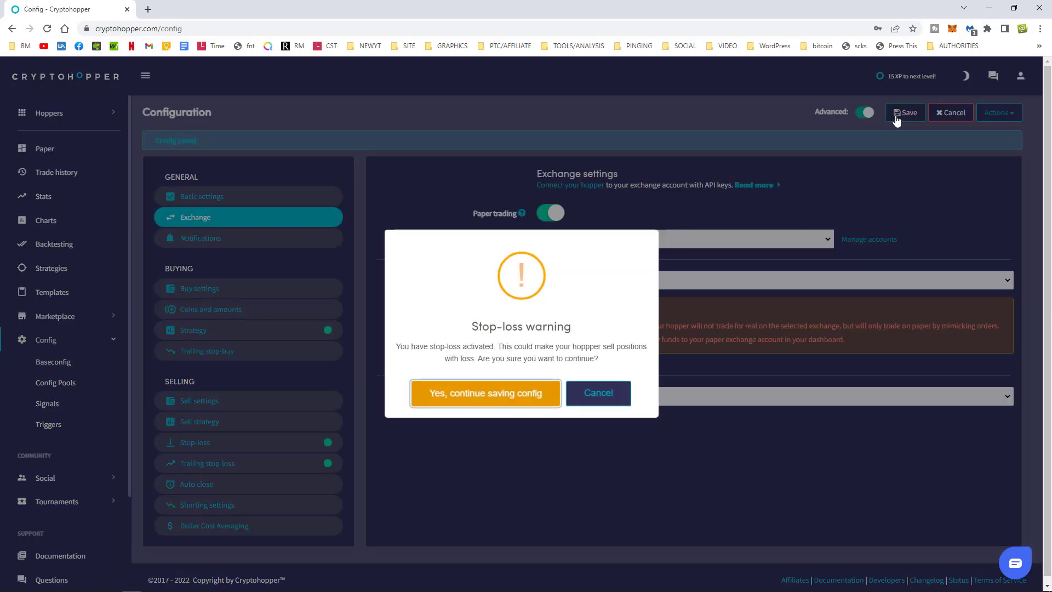
pyautogui.click(487, 396)
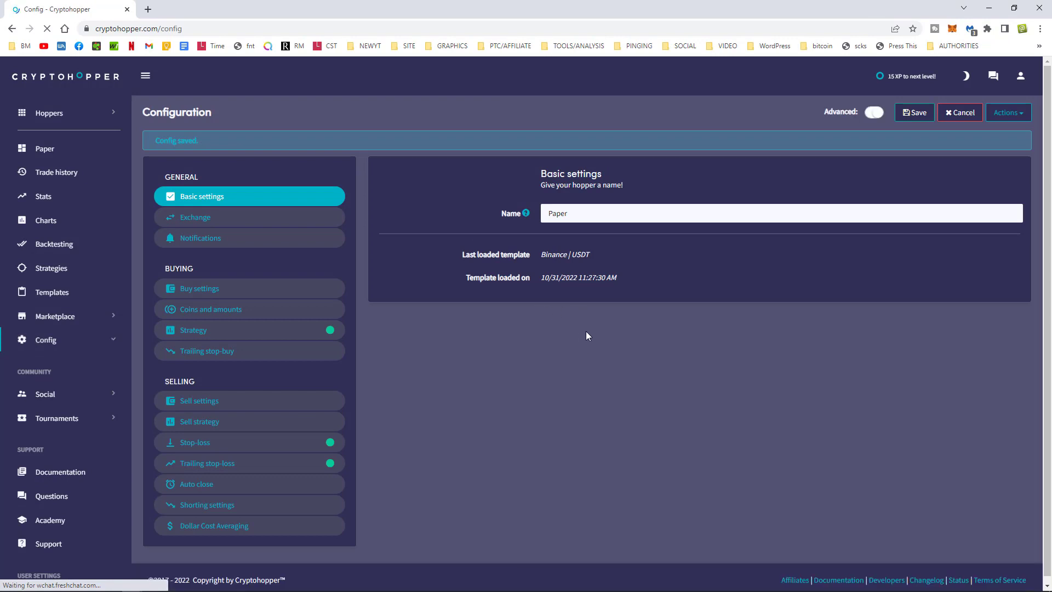
pyautogui.click(248, 224)
pyautogui.click(225, 239)
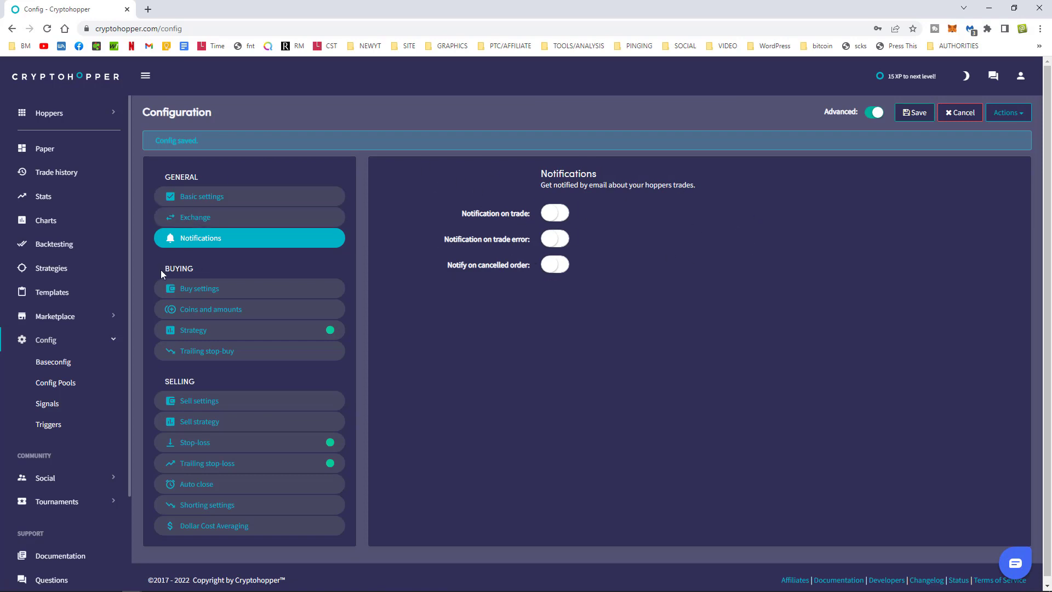
pyautogui.click(218, 293)
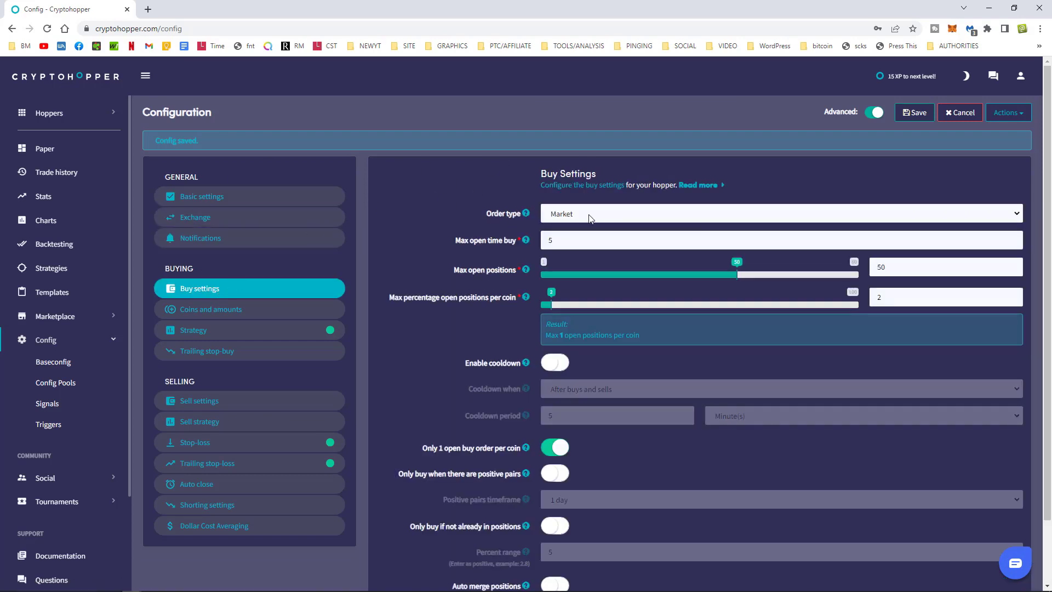
# Keep Market as the order type and set Max open positions to 10.
pyautogui.click(565, 217)
pyautogui.click(565, 217)
pyautogui.moveTo(897, 269); pyautogui.dragTo(862, 272)
pyautogui.write('10')
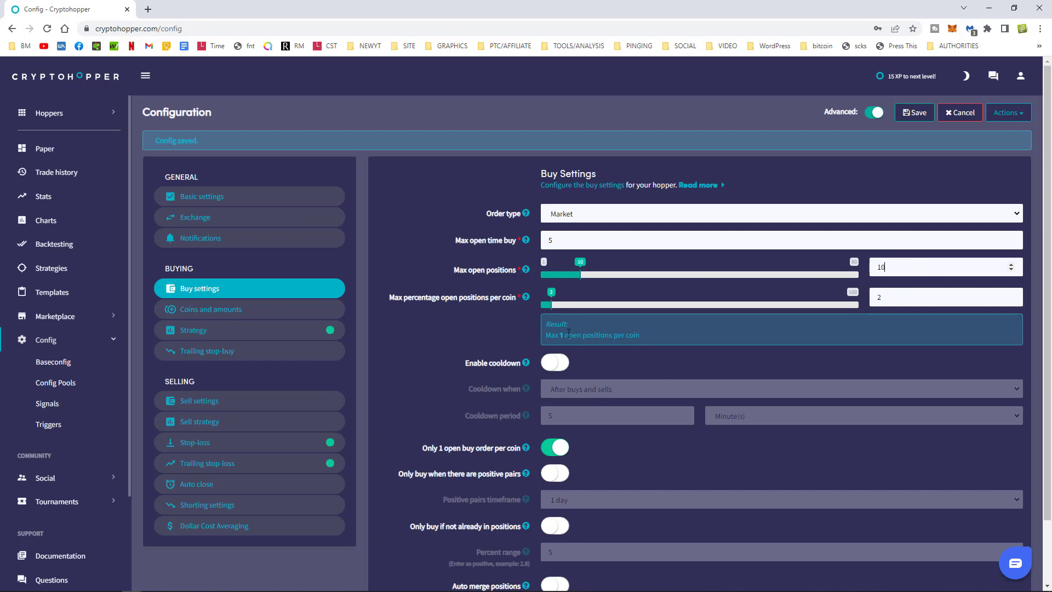
# Set Max percentage open positions per coin to 1, allowing one position per coin.
pyautogui.moveTo(647, 336); pyautogui.dragTo(551, 336)
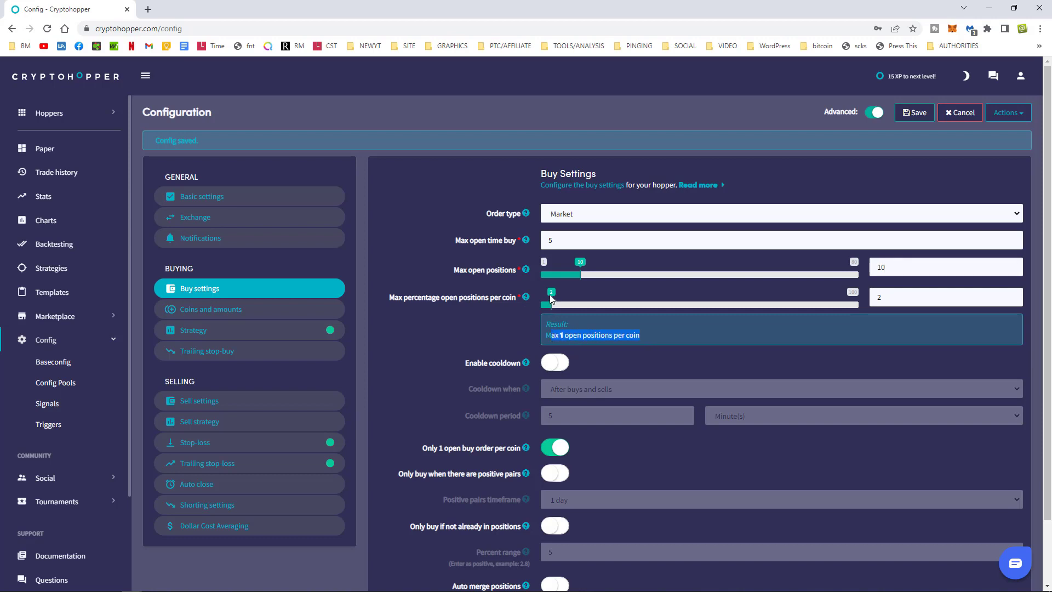
pyautogui.click(556, 304)
pyautogui.moveTo(582, 294); pyautogui.dragTo(879, 297)
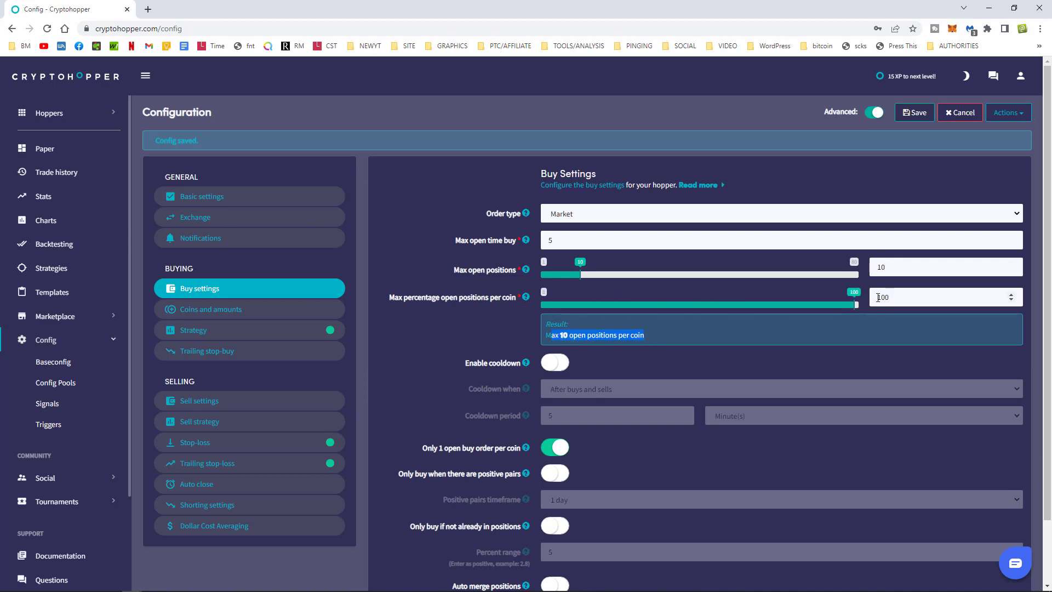
pyautogui.moveTo(545, 336); pyautogui.dragTo(648, 335)
pyautogui.moveTo(853, 296); pyautogui.dragTo(548, 292)
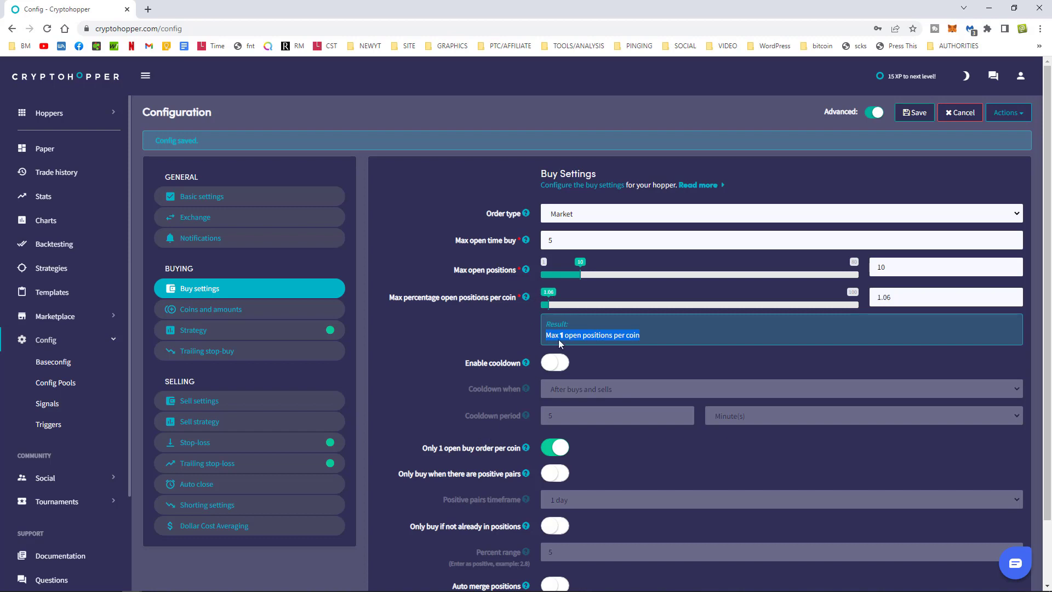
pyautogui.click(911, 298)
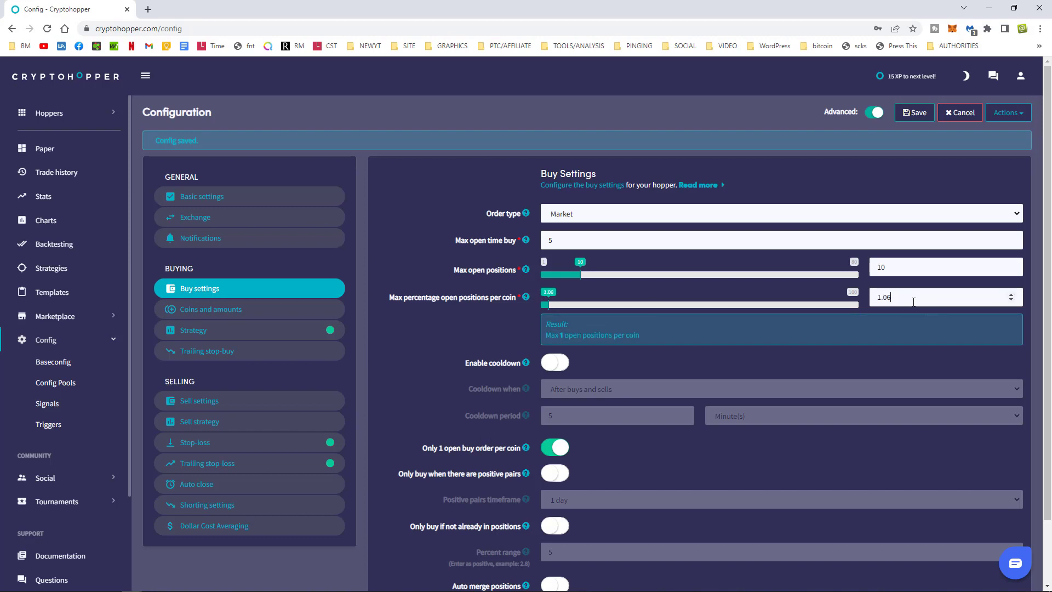
pyautogui.write('1')
pyautogui.hotkey('ctrl', 'a')
pyautogui.write('1')
pyautogui.scroll(-2, 662, 455)
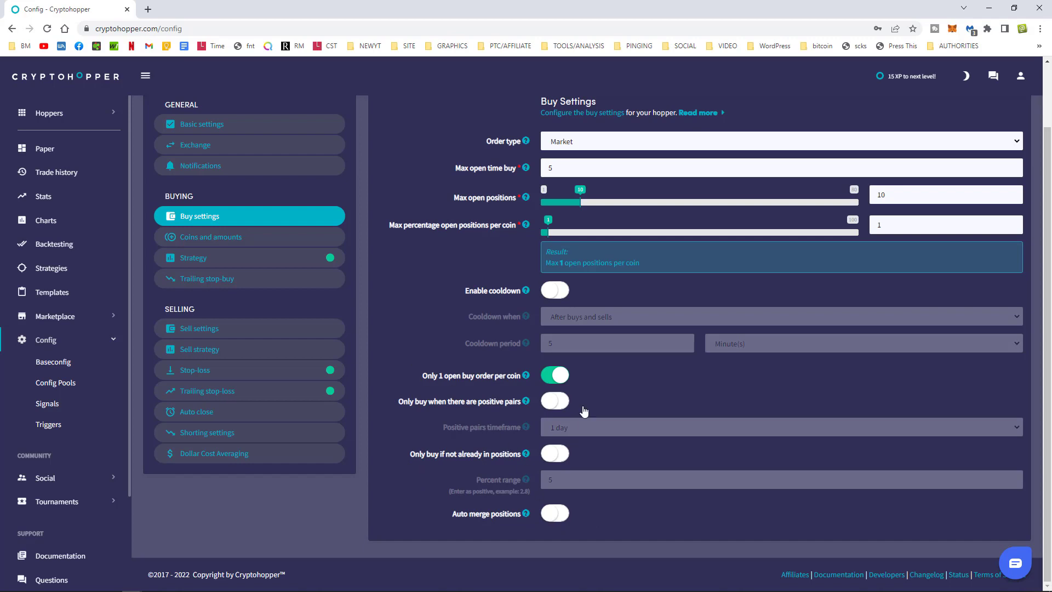
pyautogui.scroll(2, 840, 420)
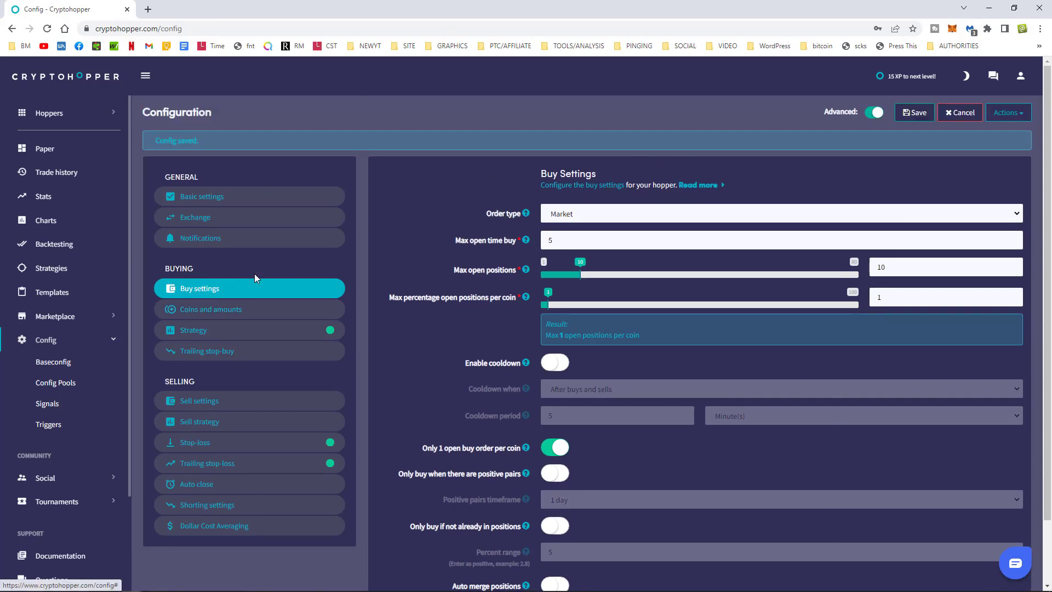
# Save the buy settings, confirming past the stop-loss warning.
pyautogui.click(914, 113)
pyautogui.click(485, 393)
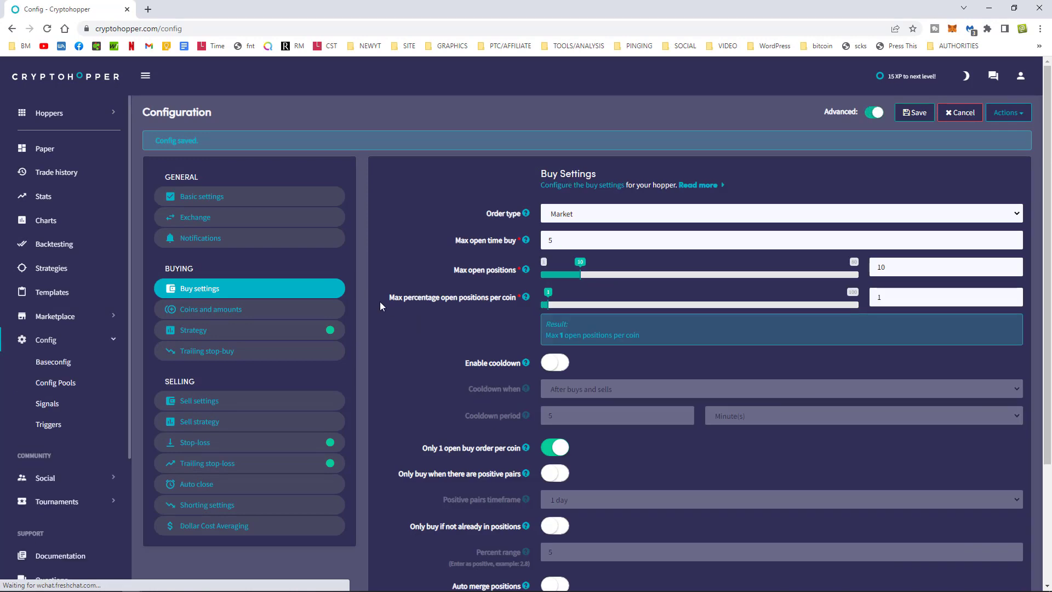
pyautogui.click(220, 311)
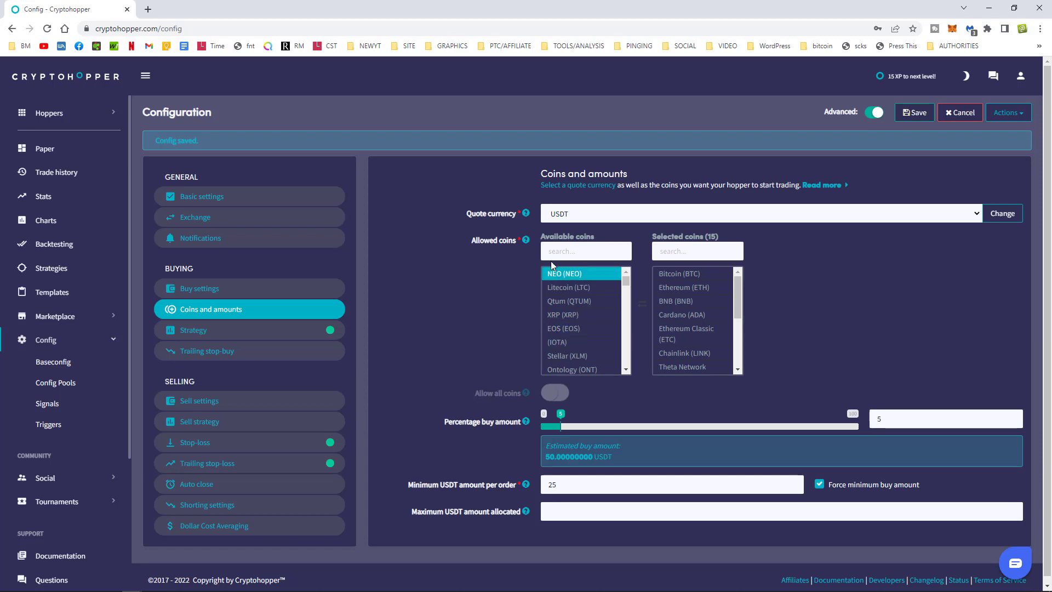
# Add EOS, Litecoin and NEO to the allowed coins.
pyautogui.click(545, 287)
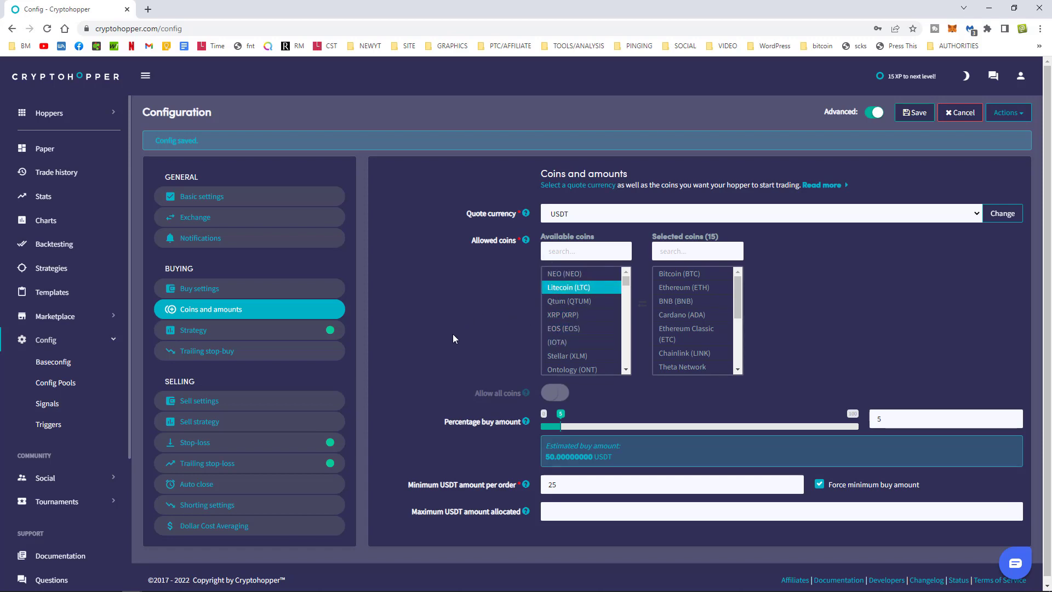
pyautogui.click(578, 328)
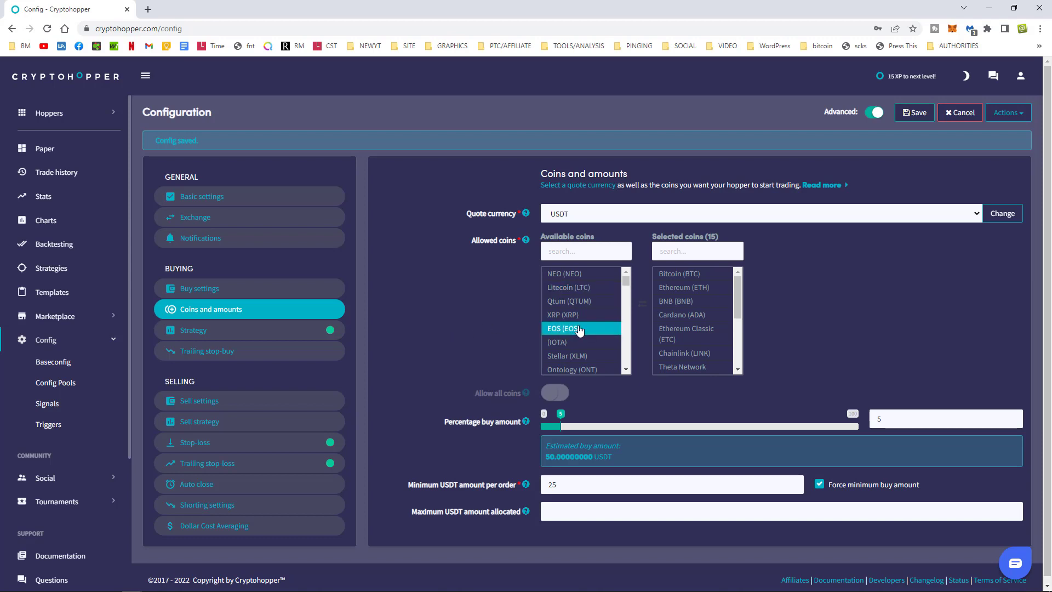
pyautogui.click(579, 328)
pyautogui.click(572, 288)
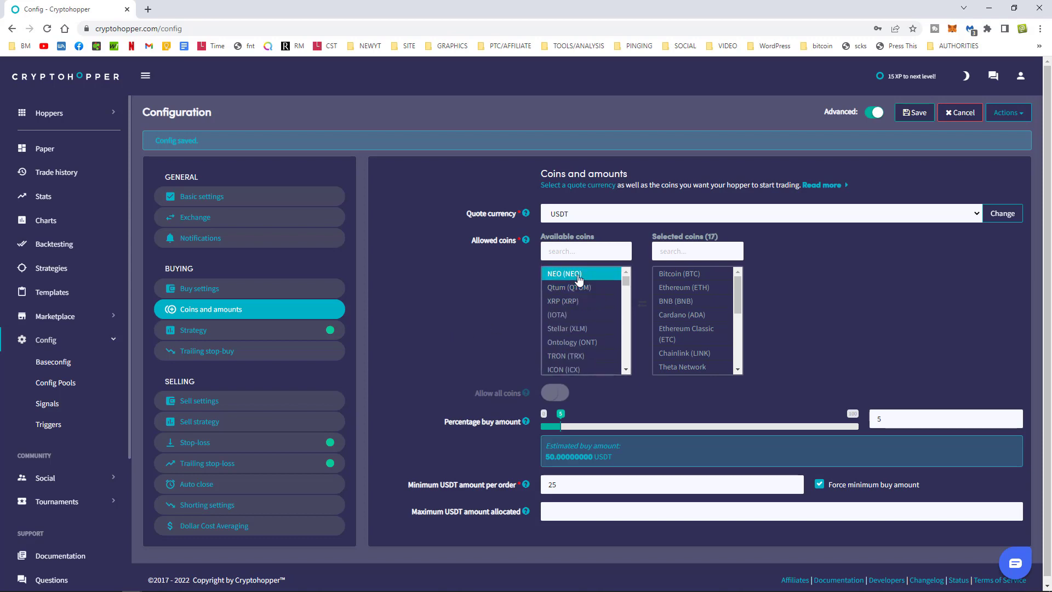
pyautogui.click(579, 276)
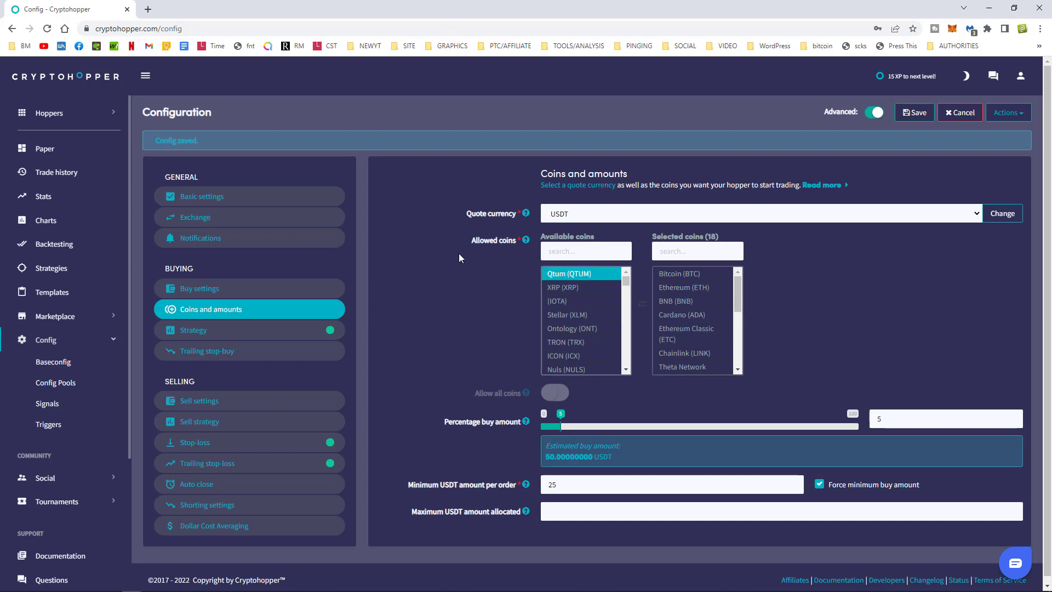
# Remove every coin from the Selected allowed-coins list.
pyautogui.click(704, 280)
pyautogui.click(704, 279)
pyautogui.click(704, 279)
pyautogui.click(704, 280)
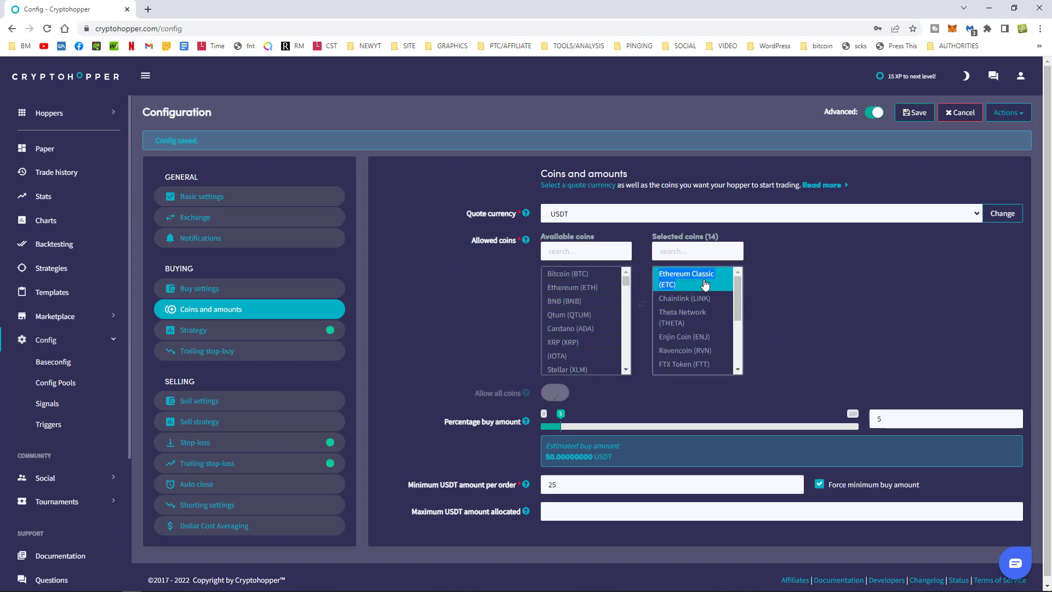
pyautogui.click(704, 279)
pyautogui.click(704, 279)
pyautogui.click(704, 279)
pyautogui.click(704, 280)
pyautogui.click(704, 281)
pyautogui.click(704, 280)
pyautogui.click(704, 281)
pyautogui.click(704, 280)
pyautogui.click(704, 280)
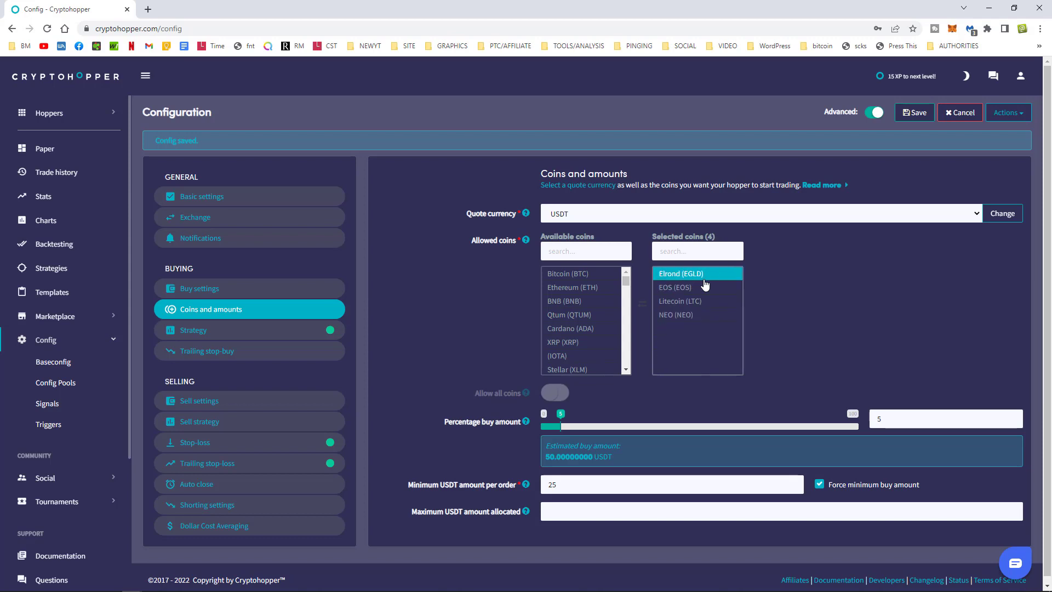
pyautogui.click(704, 280)
pyautogui.click(704, 280)
pyautogui.click(704, 281)
pyautogui.click(704, 281)
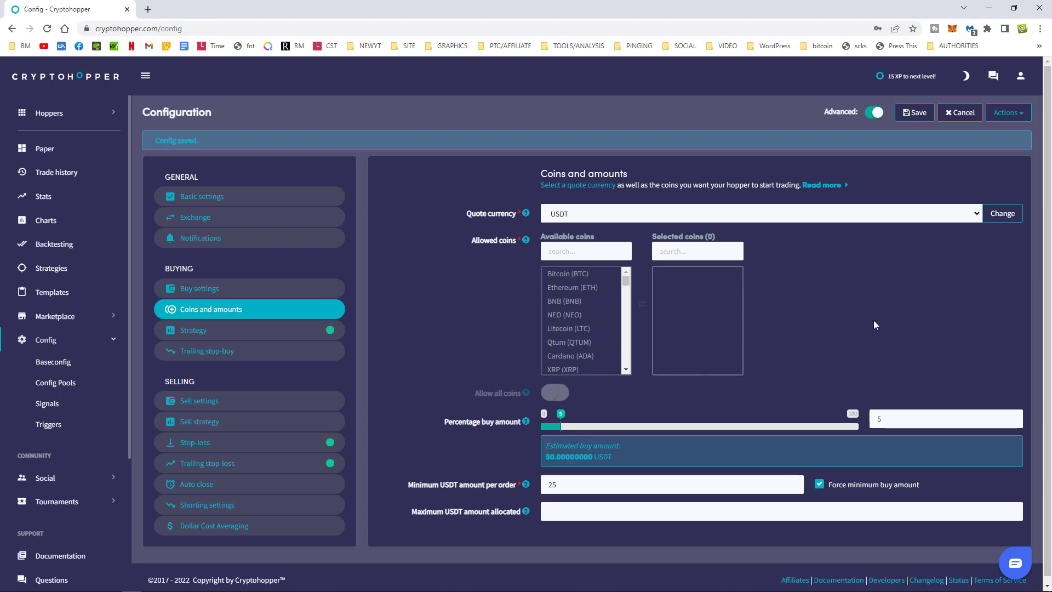
# Add Bitcoin, BNB, Ethereum, Litecoin, XRP, Cardano and Stellar to the allowed coins.
pyautogui.click(567, 275)
pyautogui.click(566, 287)
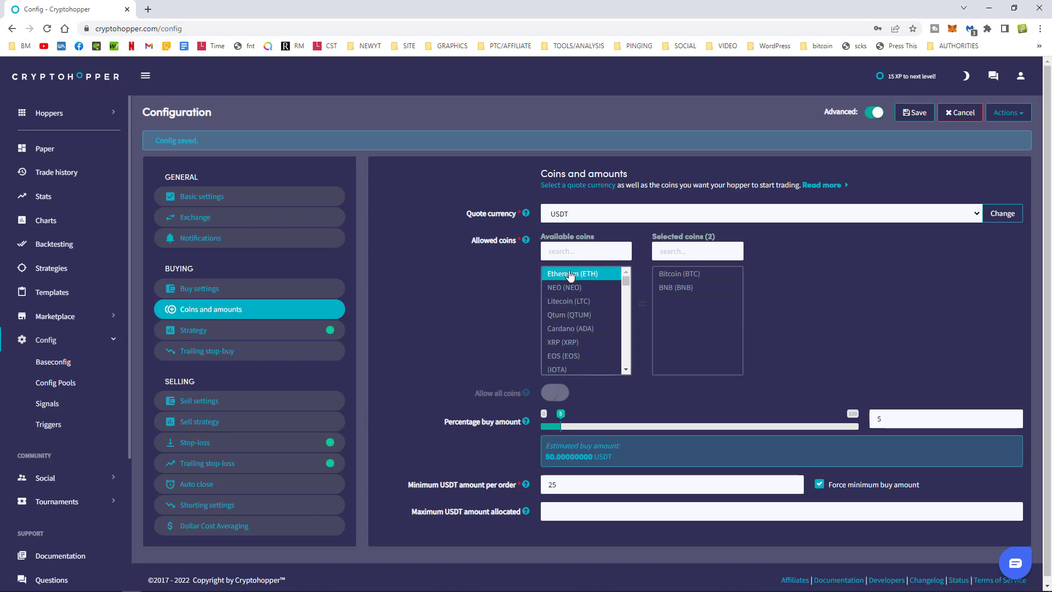
pyautogui.click(570, 274)
pyautogui.click(572, 288)
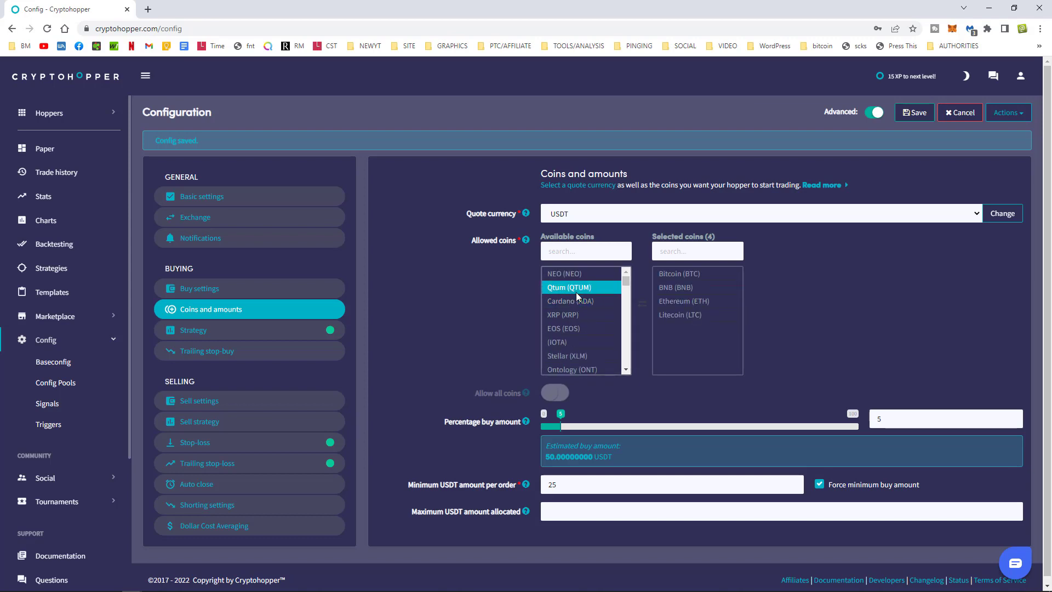
pyautogui.click(572, 313)
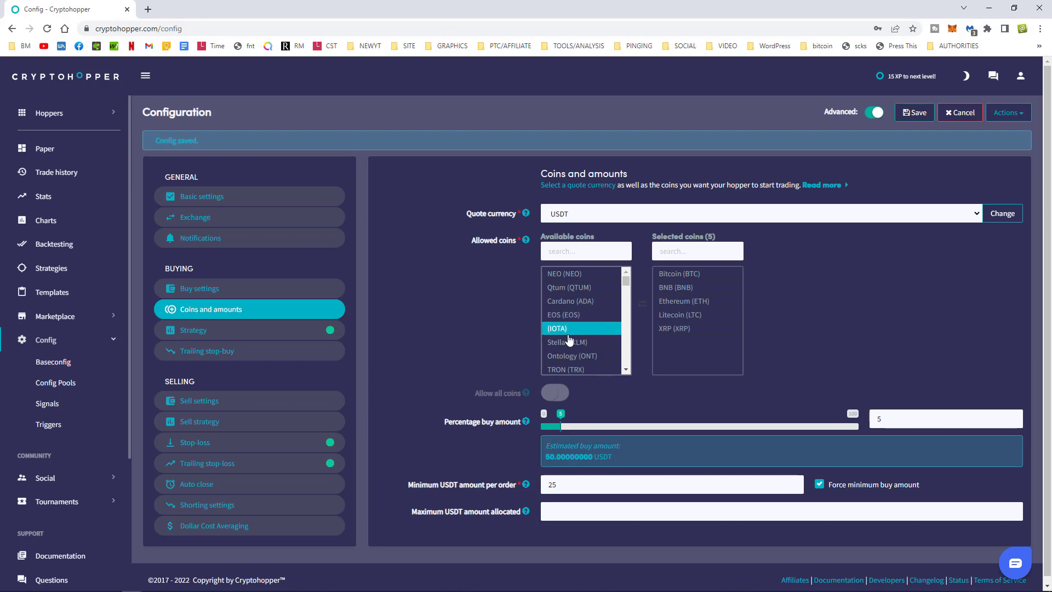
pyautogui.click(570, 303)
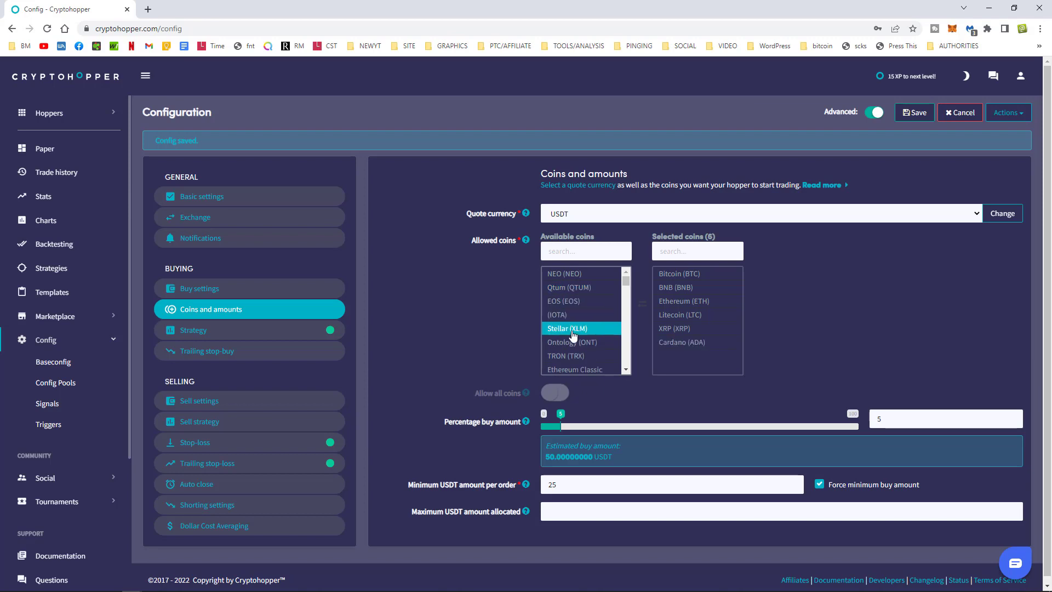
pyautogui.click(579, 331)
# Add Waves, Zilliqa and Enjin Coin to the allowed coins, keeping USDT as quote currency.
pyautogui.scroll(-2, 570, 350)
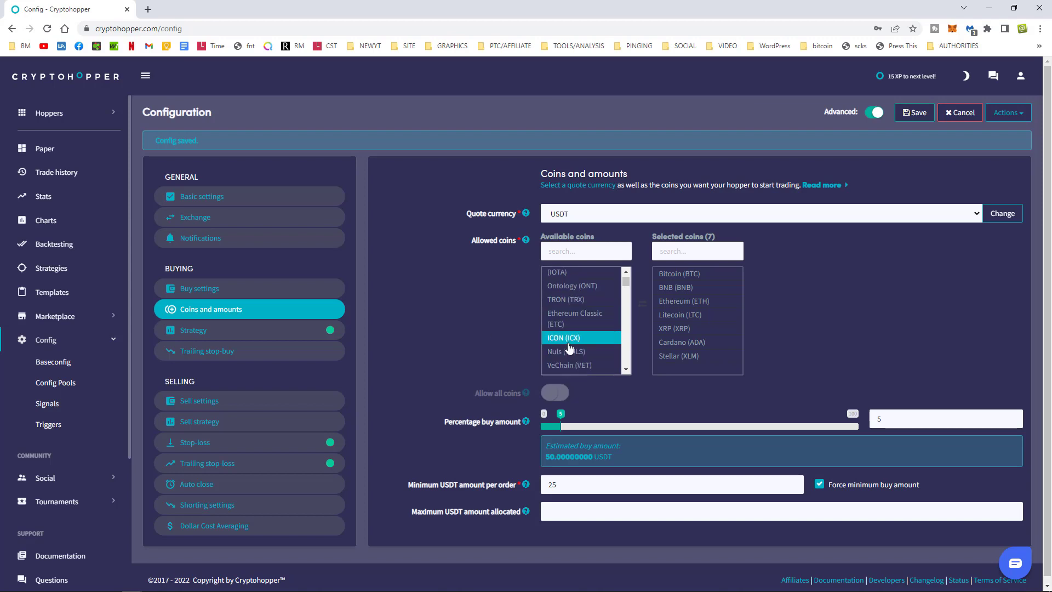
pyautogui.scroll(-4, 582, 343)
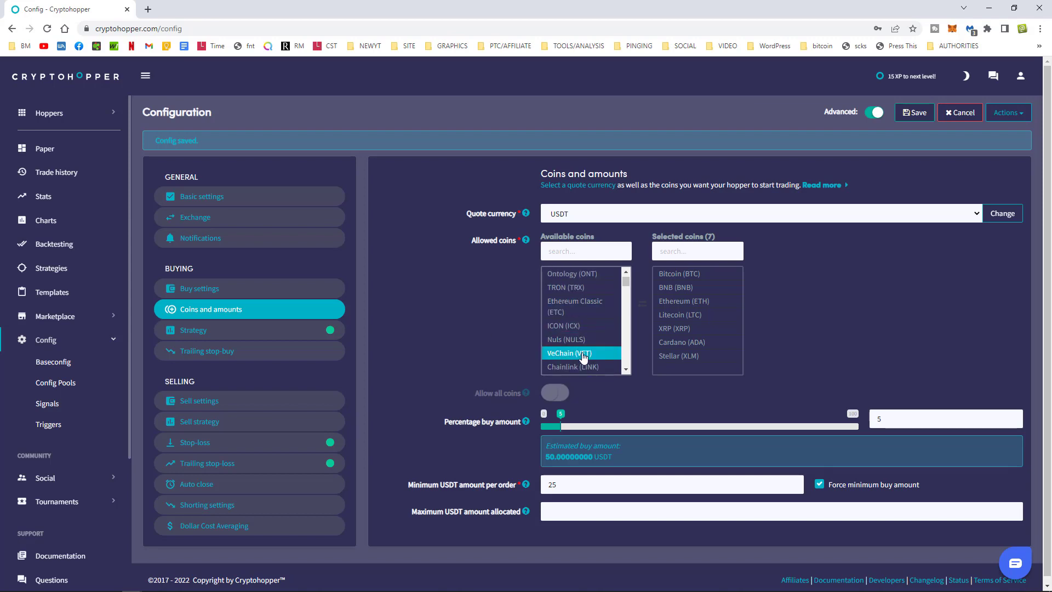
pyautogui.click(583, 280)
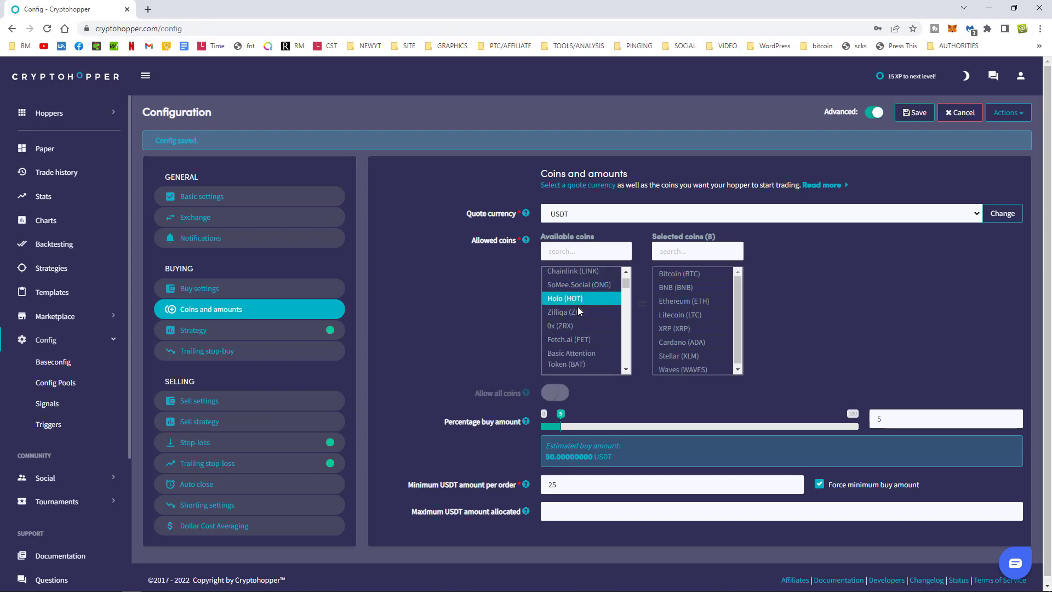
pyautogui.click(578, 309)
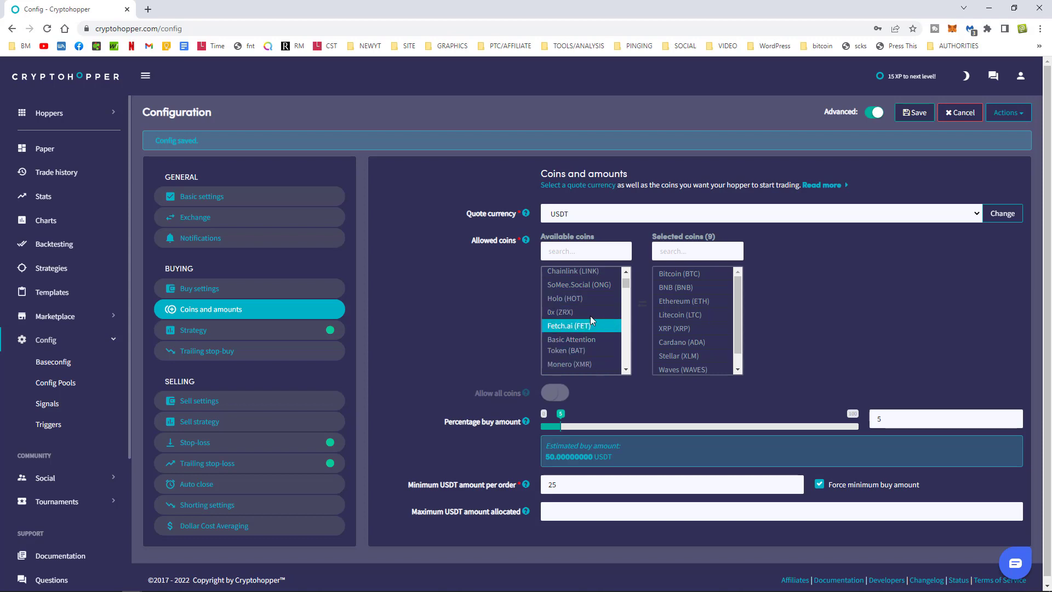
pyautogui.scroll(-2, 585, 348)
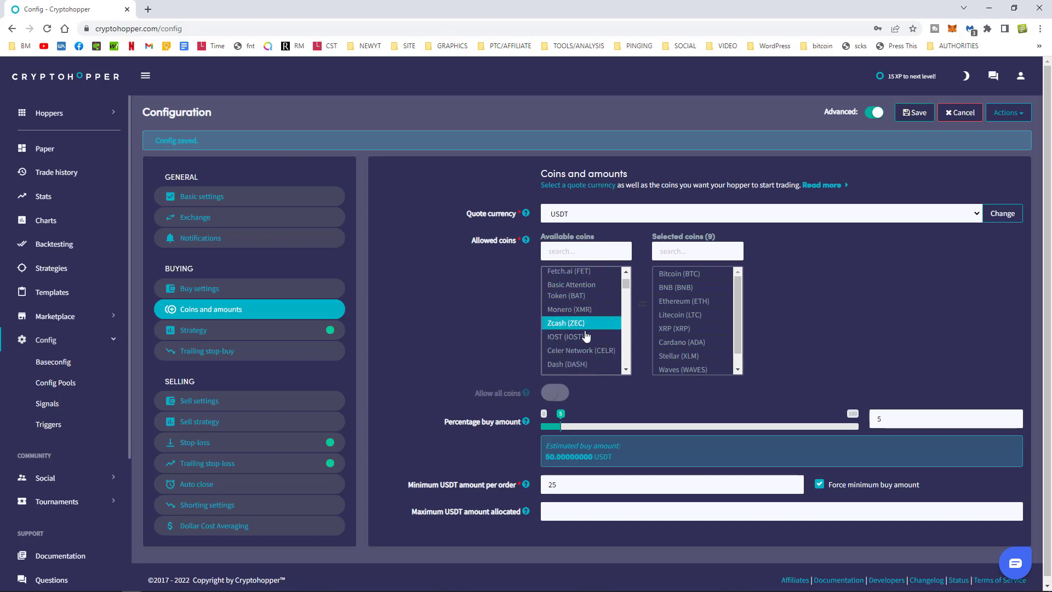
pyautogui.scroll(-2, 583, 356)
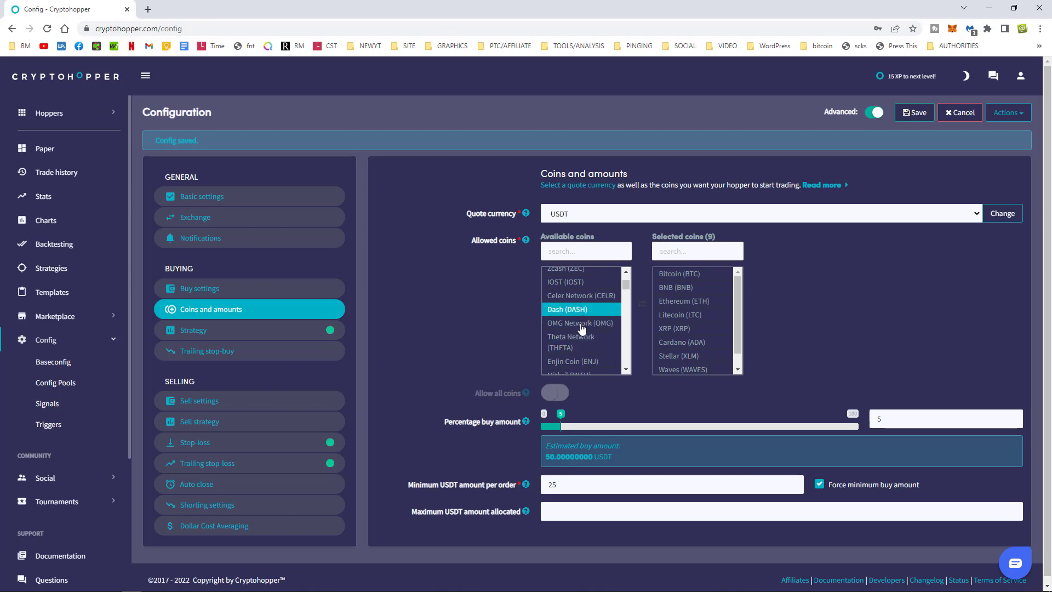
pyautogui.click(584, 362)
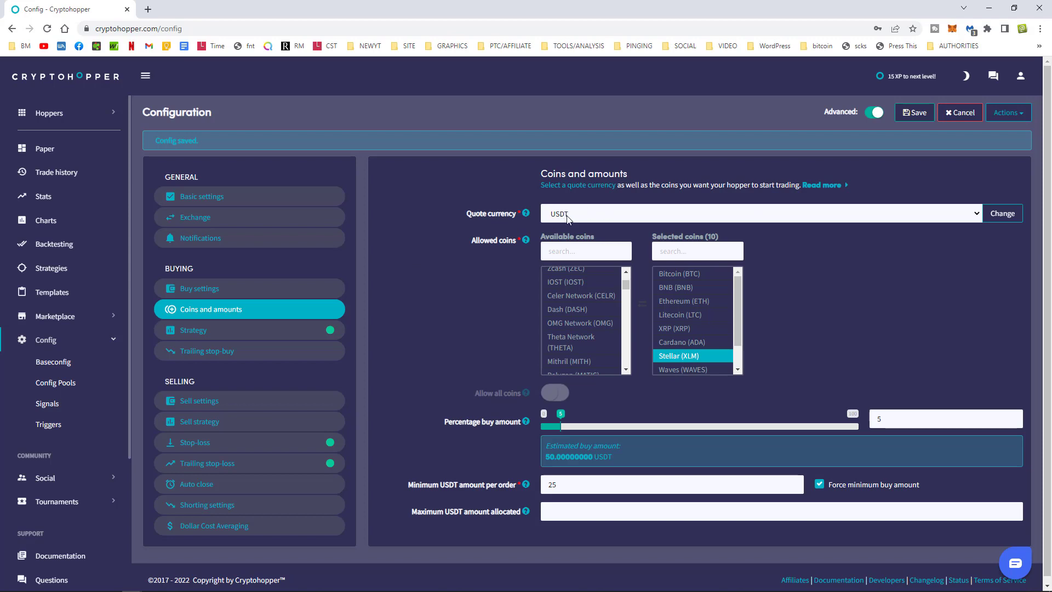
pyautogui.click(611, 214)
pyautogui.click(611, 214)
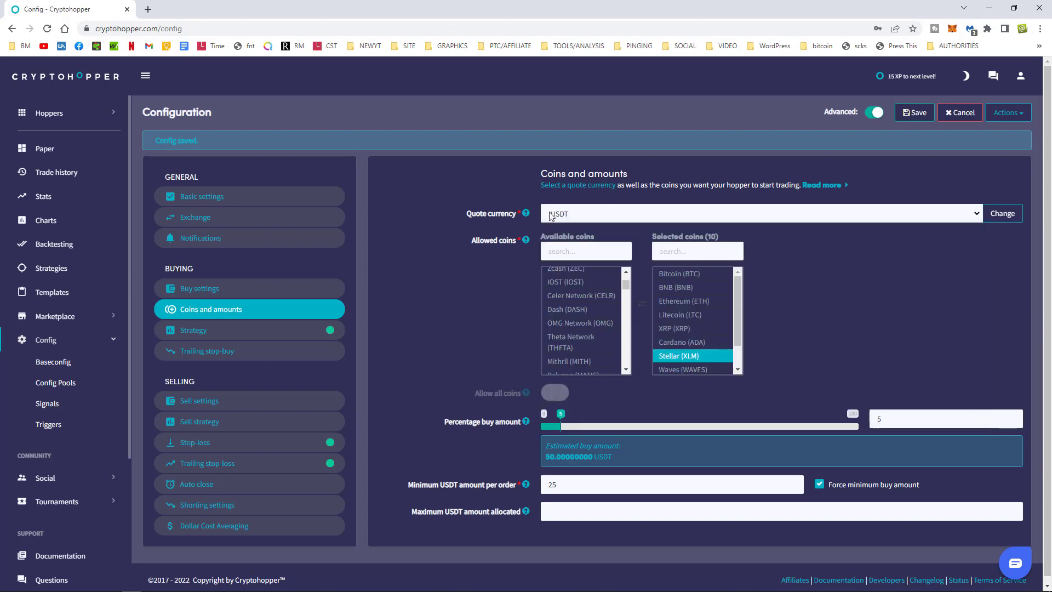
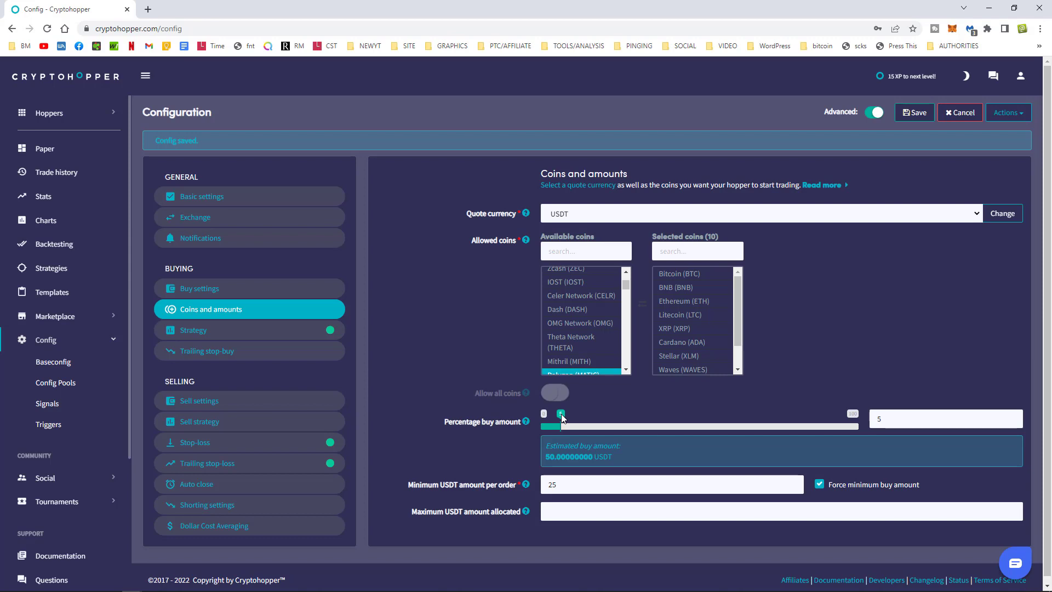
# Set the percentage buy amount to 1.05.
pyautogui.moveTo(562, 418); pyautogui.dragTo(559, 419)
pyautogui.click(685, 369)
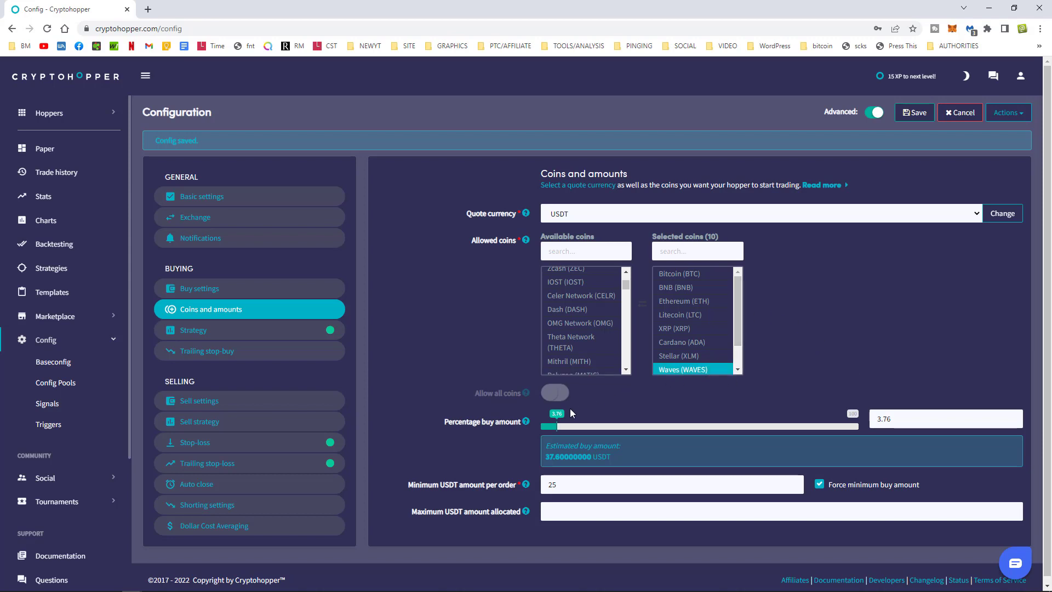
pyautogui.moveTo(558, 420); pyautogui.dragTo(548, 420)
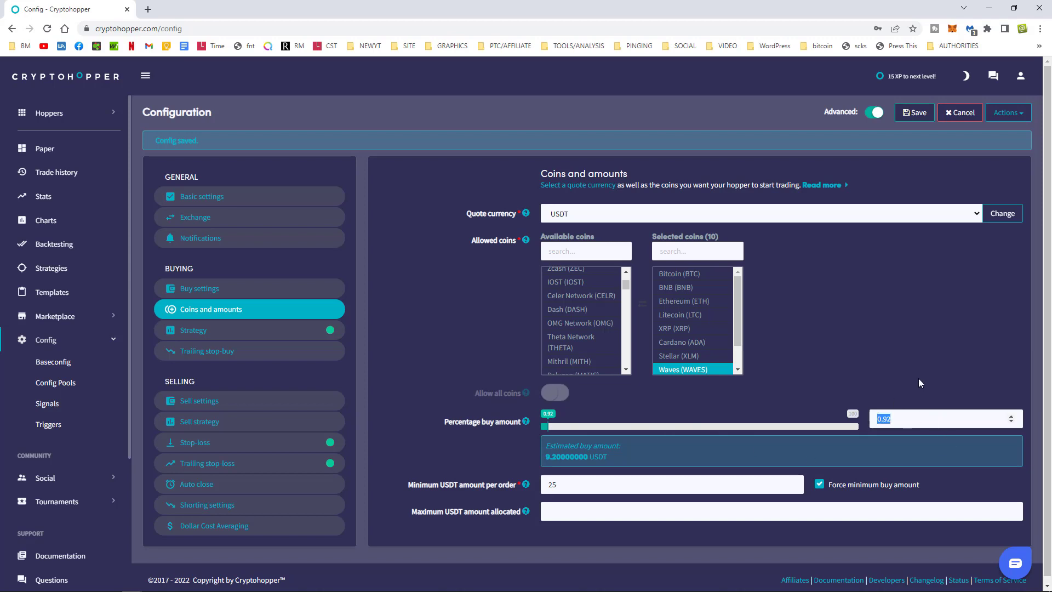
pyautogui.write('1')
pyautogui.click(1011, 418)
pyautogui.click(1011, 418)
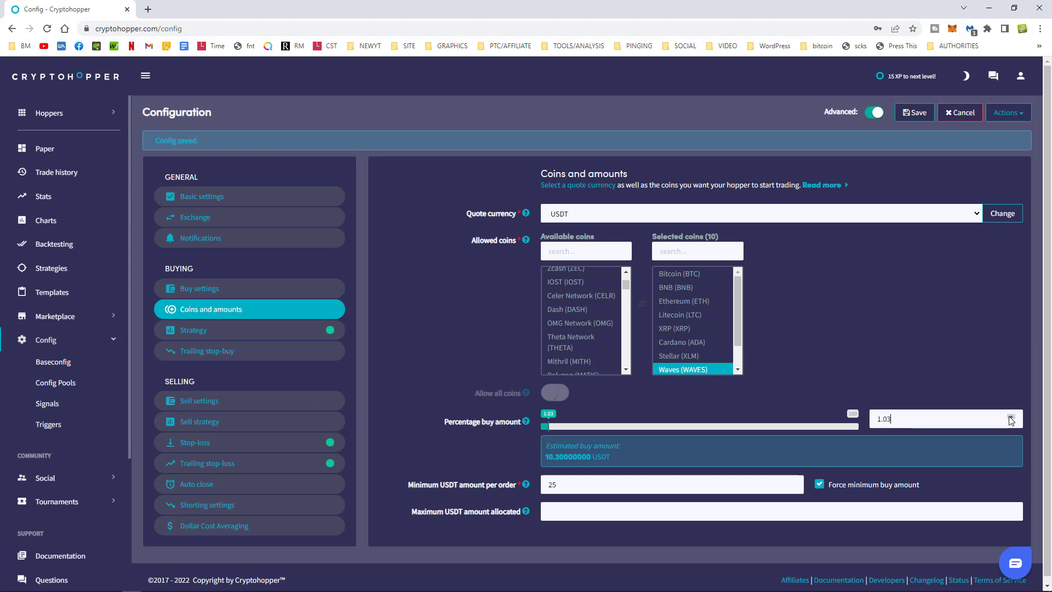
pyautogui.click(1011, 417)
pyautogui.click(1011, 417)
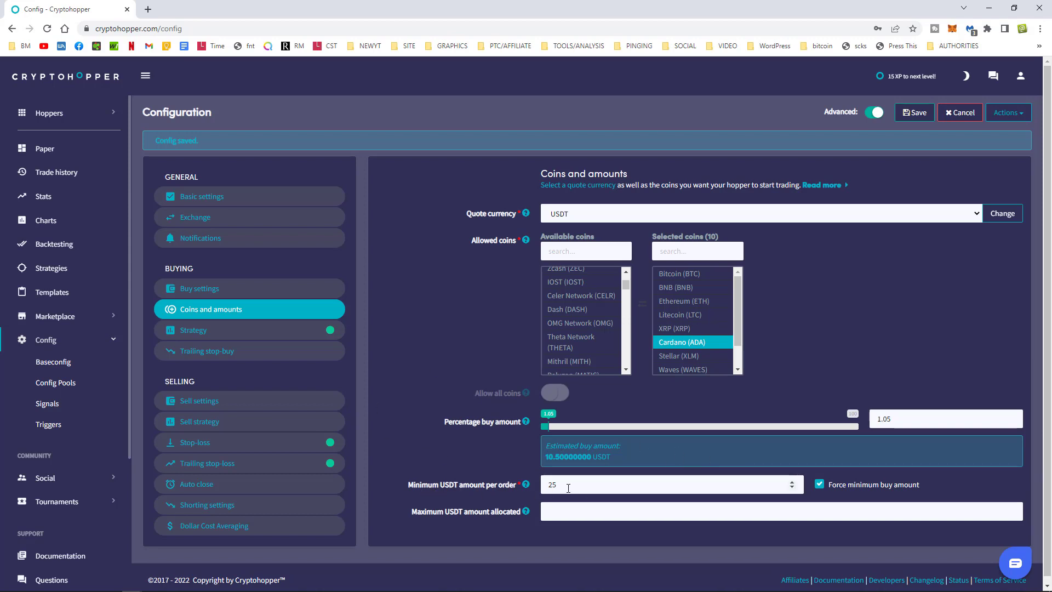
# Set the minimum order to 10 USDT and the maximum allocation to 500 USDT.
pyautogui.moveTo(568, 488); pyautogui.dragTo(543, 487)
pyautogui.write('10')
pyautogui.click(464, 514)
pyautogui.write('500')
# Keep force minimum buy amount on and save the config past the stop-loss warning.
pyautogui.click(819, 485)
pyautogui.click(819, 484)
pyautogui.click(819, 484)
pyautogui.click(819, 485)
pyautogui.click(910, 113)
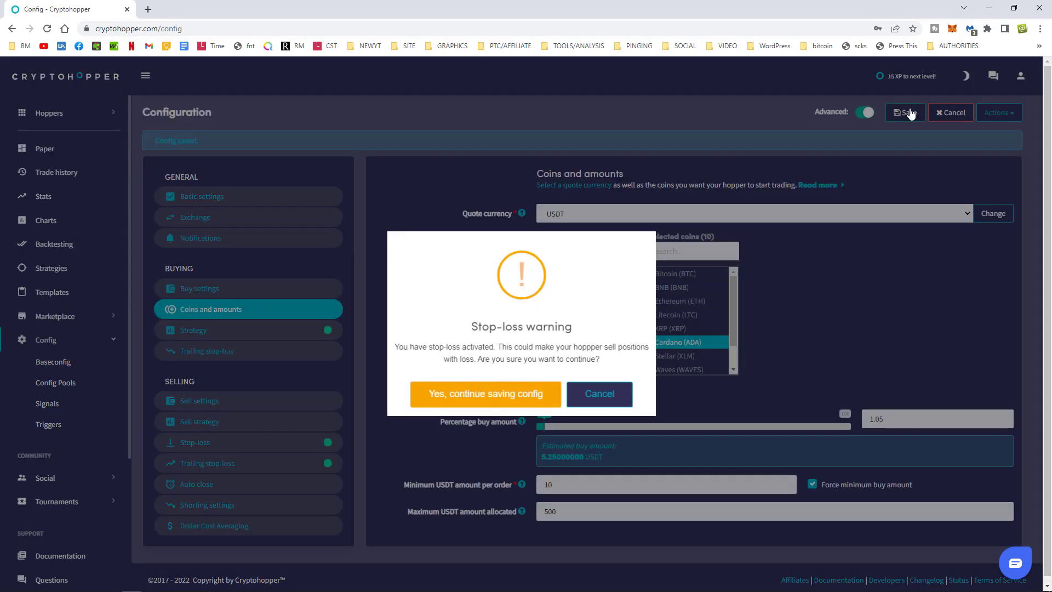
pyautogui.click(455, 399)
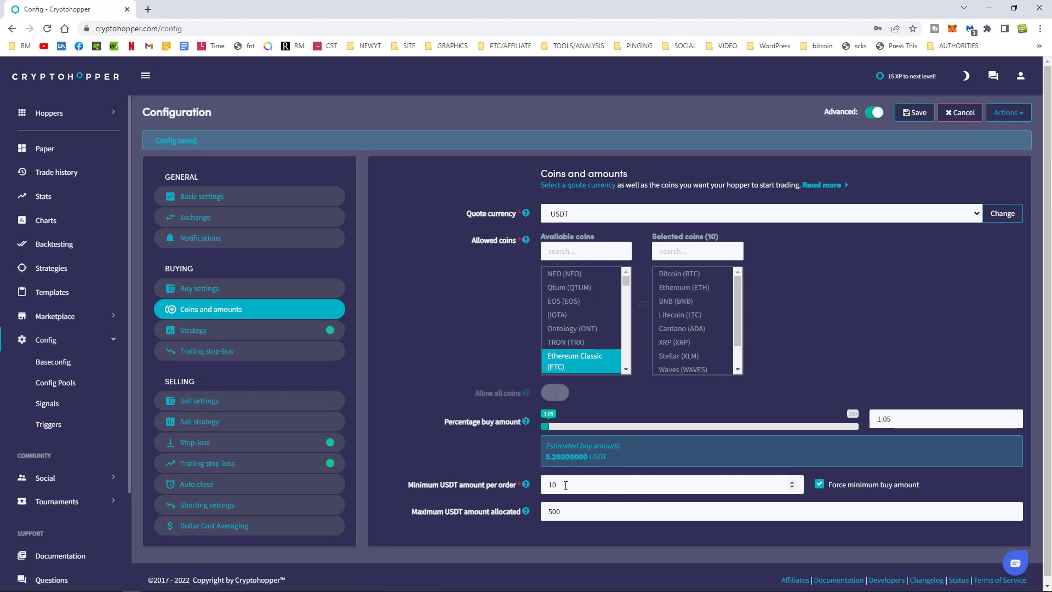
# Change the percentage buy amount from 1.05 to 2.1 and save again, confirming the warning.
pyautogui.doubleClick(555, 512)
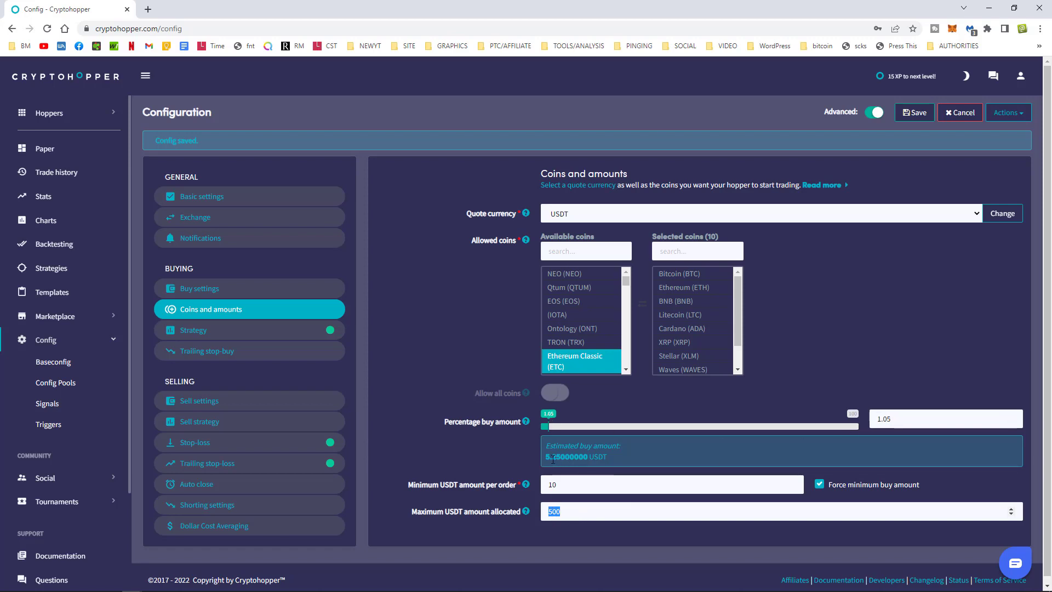
pyautogui.moveTo(544, 456); pyautogui.dragTo(562, 457)
pyautogui.click(953, 325)
pyautogui.doubleClick(885, 420)
pyautogui.write('2')
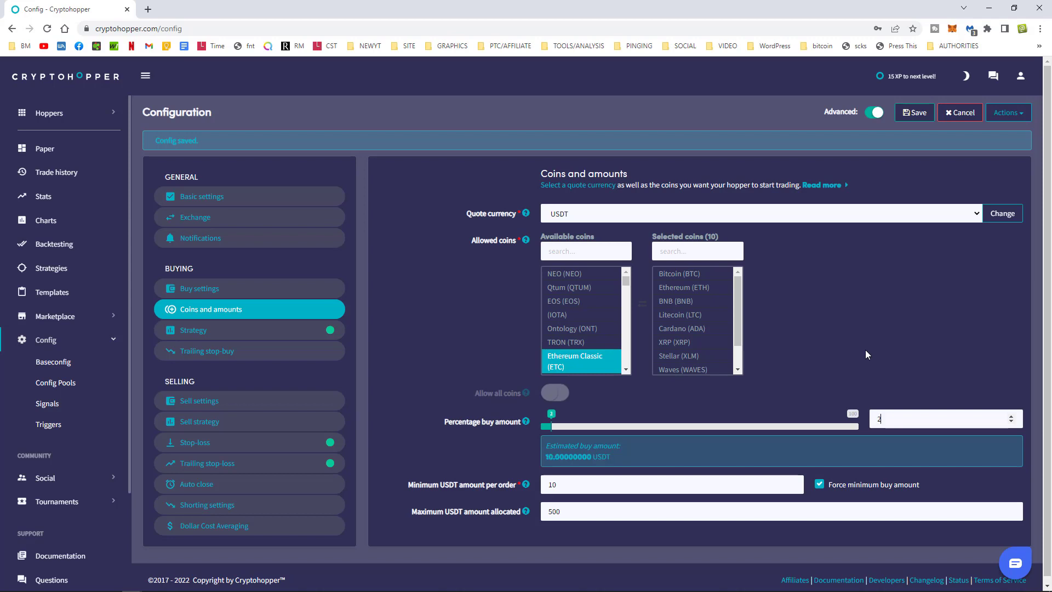
pyautogui.write('.1')
pyautogui.click(913, 112)
pyautogui.click(459, 404)
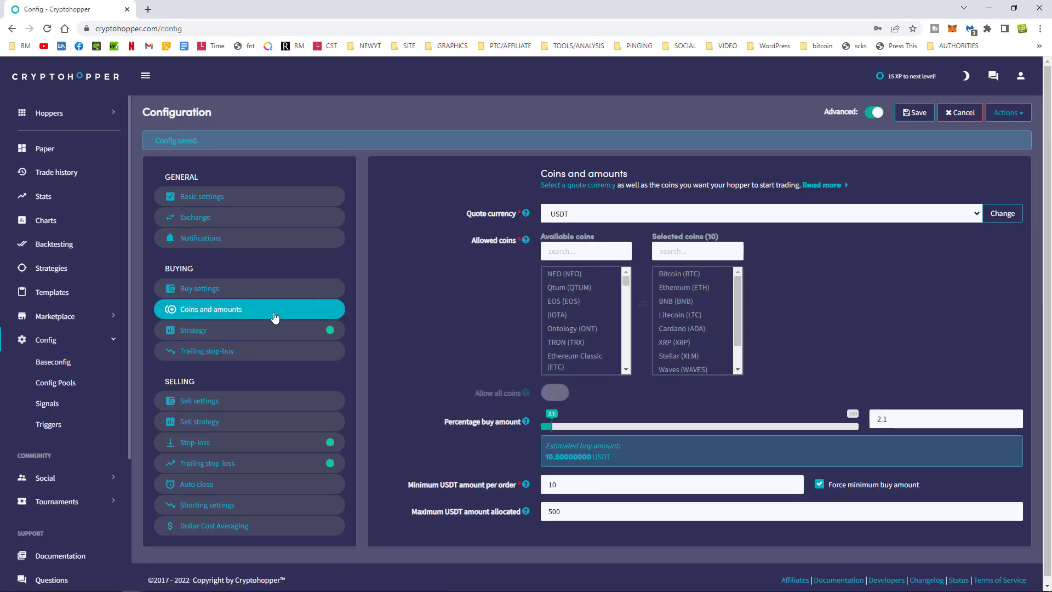
# Browse the strategy list in Strategy settings, leaving Multiple TA Factors selected.
pyautogui.click(208, 332)
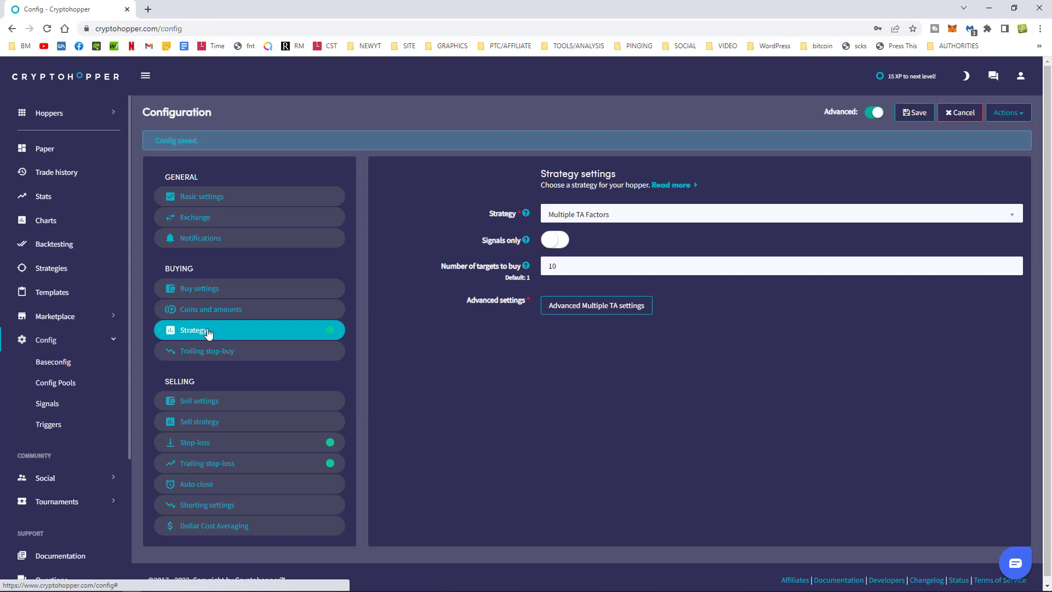
pyautogui.click(586, 215)
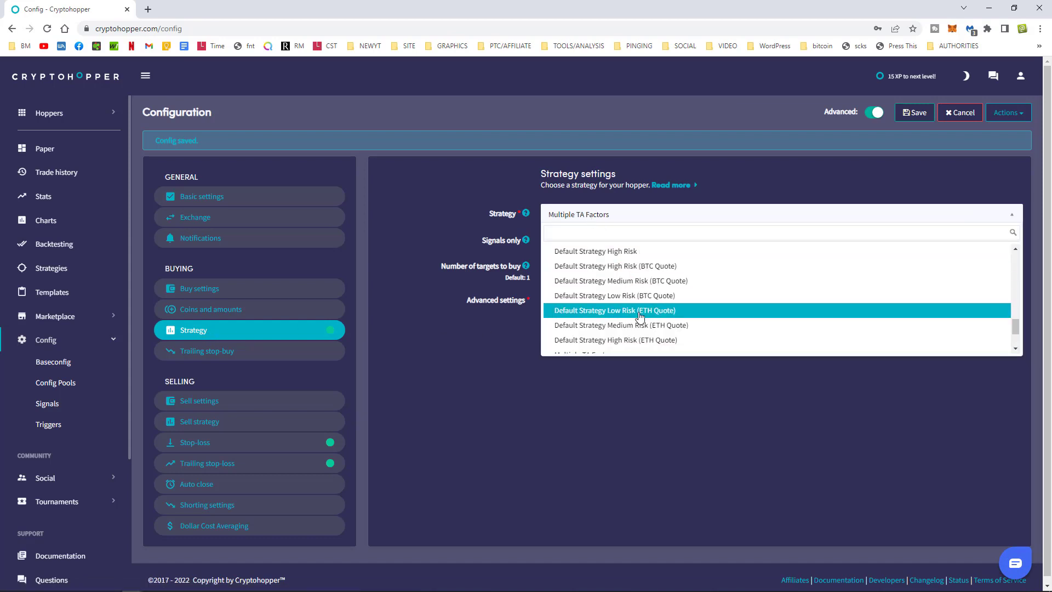
pyautogui.scroll(-5, 647, 307)
pyautogui.scroll(5, 712, 334)
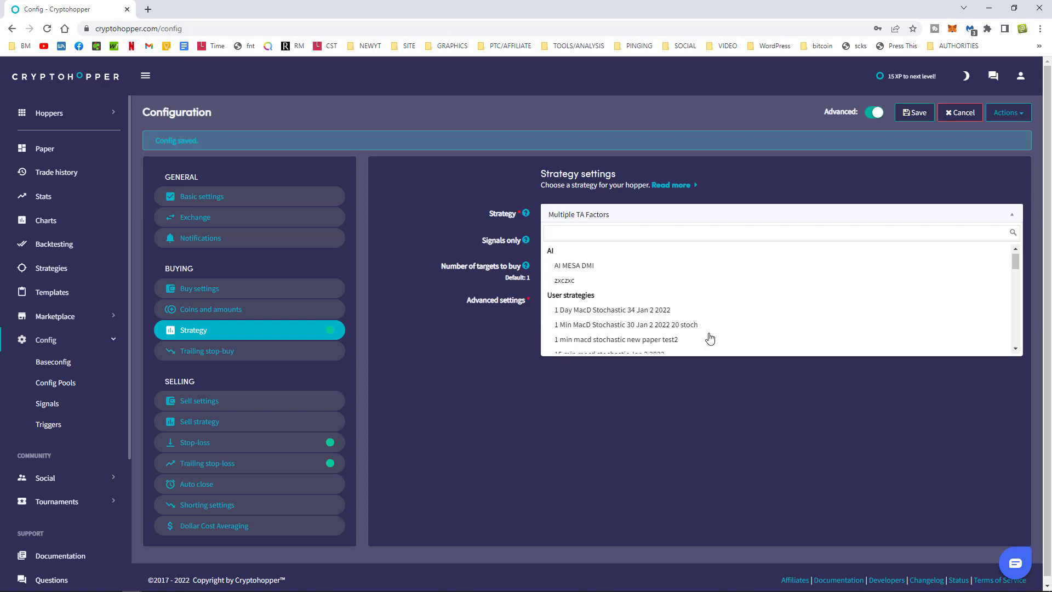
pyautogui.scroll(-5, 680, 326)
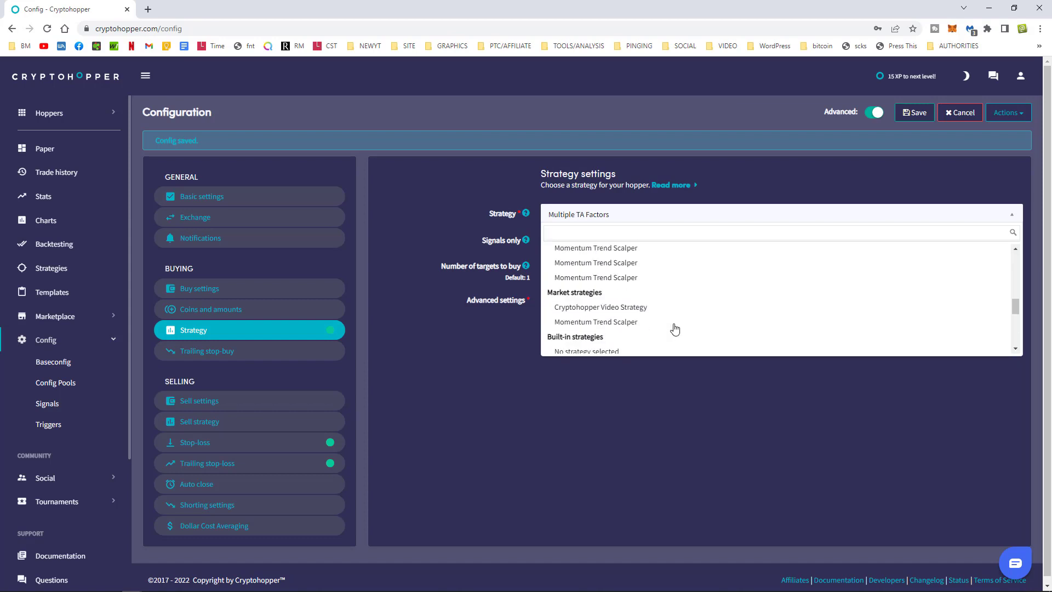
pyautogui.scroll(-5, 685, 328)
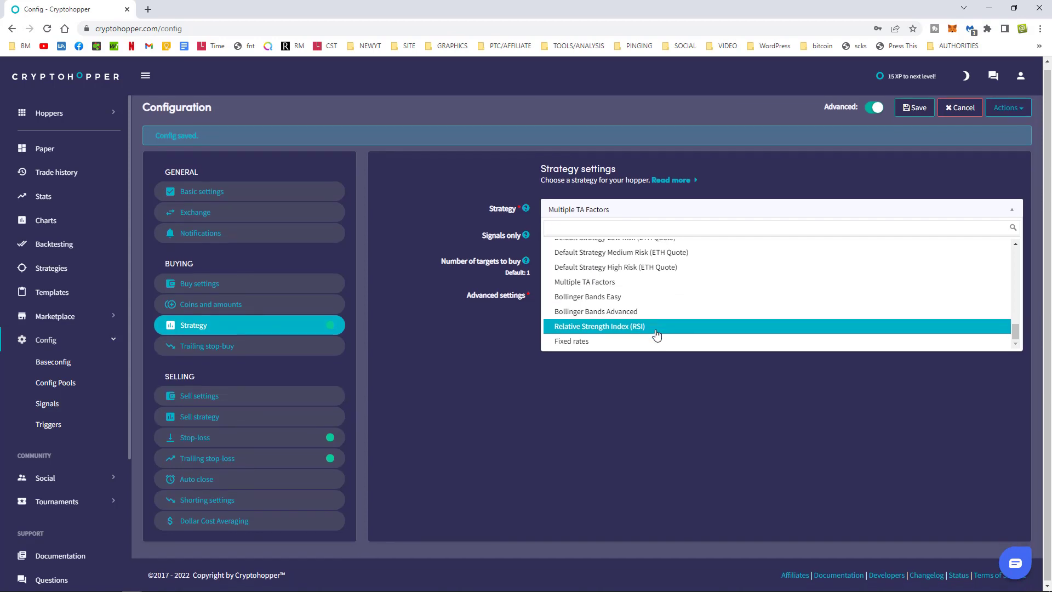
pyautogui.scroll(3, 671, 324)
pyautogui.scroll(5, 670, 323)
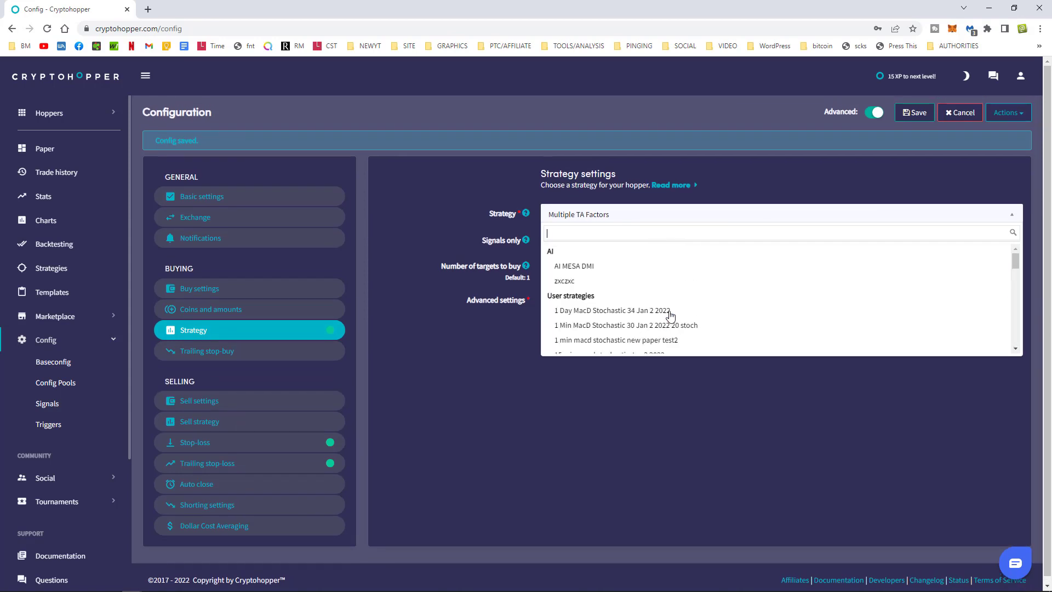
pyautogui.click(449, 149)
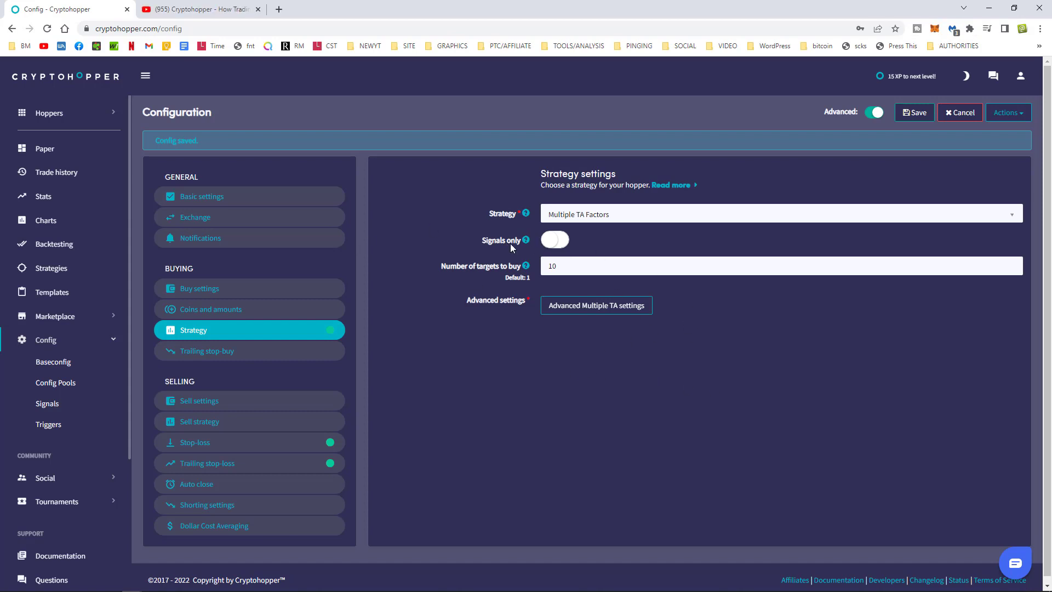
# Enable Signals only, cut targets to buy from 10 to 1, save, and open Trailing stop-buy.
pyautogui.click(554, 239)
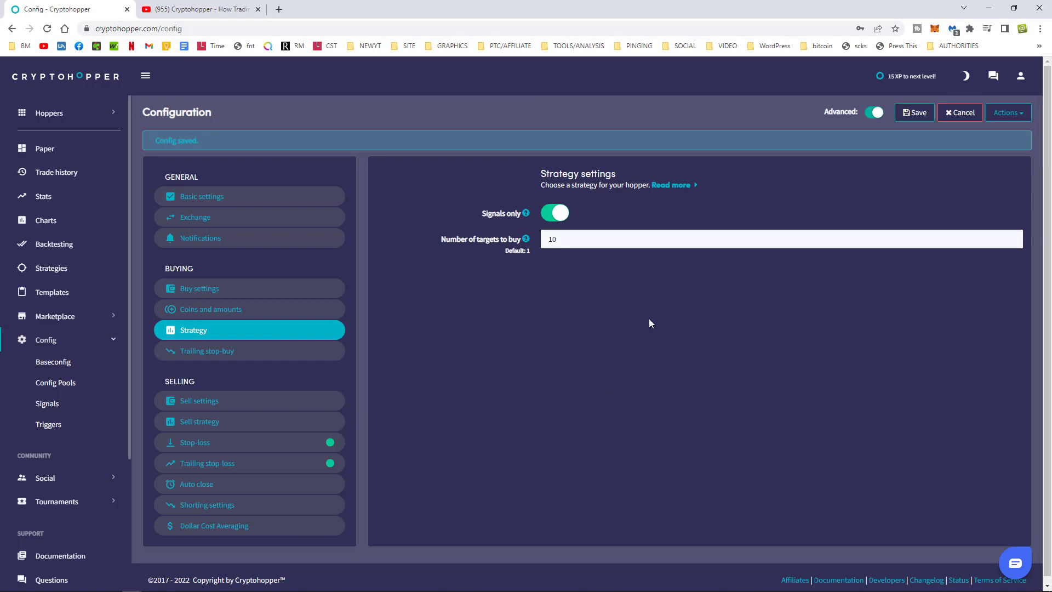
pyautogui.click(576, 239)
pyautogui.press('BackSpace')
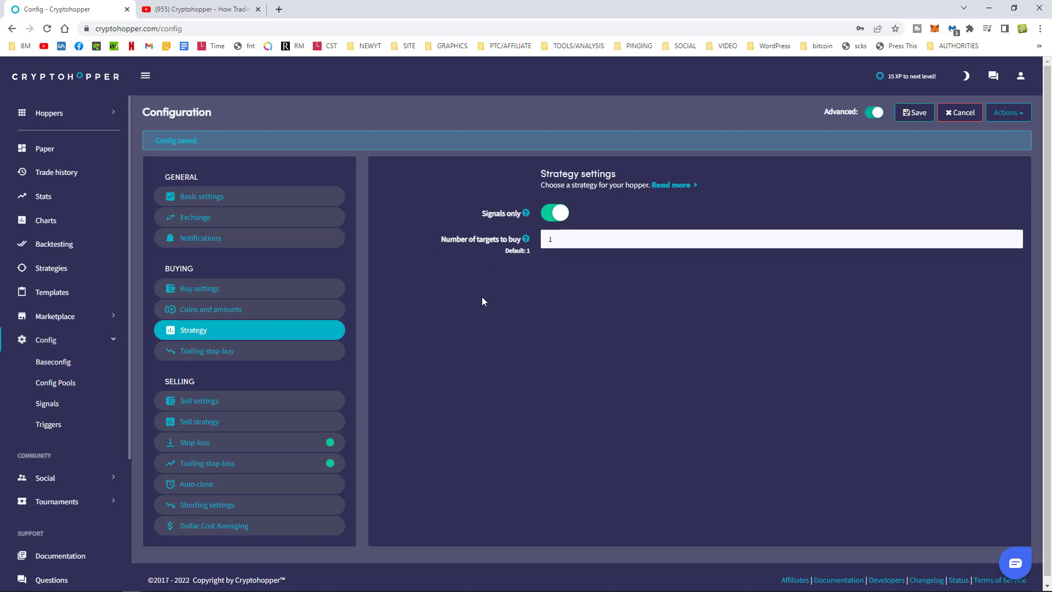
pyautogui.click(914, 112)
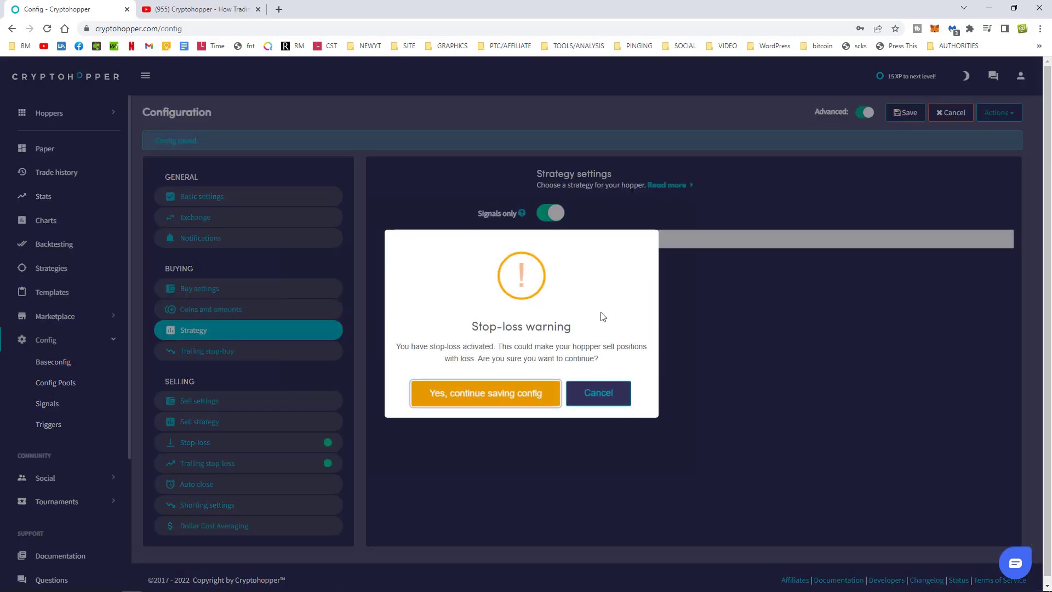
pyautogui.click(476, 400)
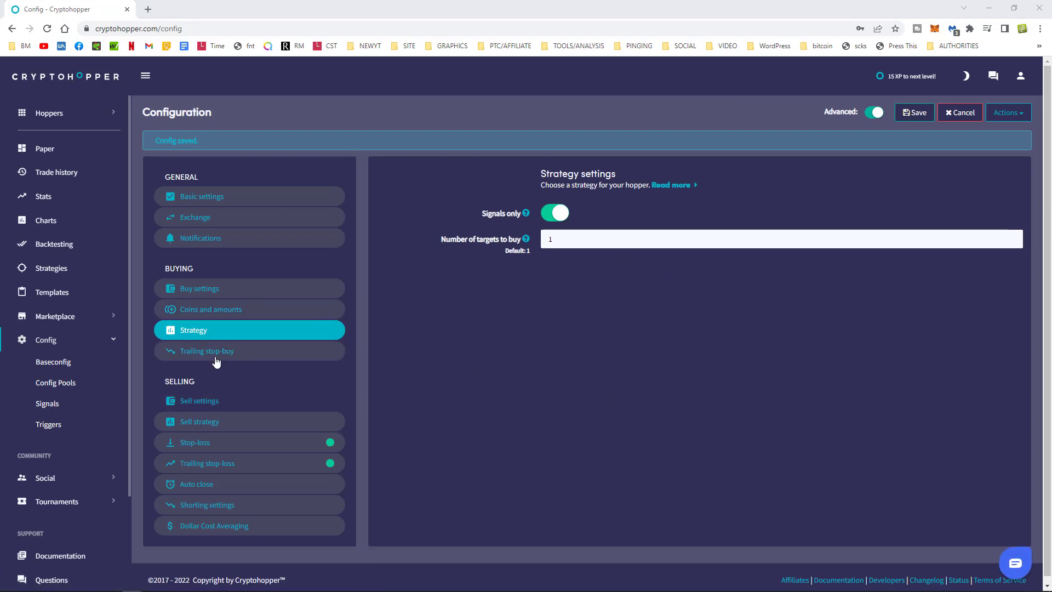
pyautogui.click(216, 352)
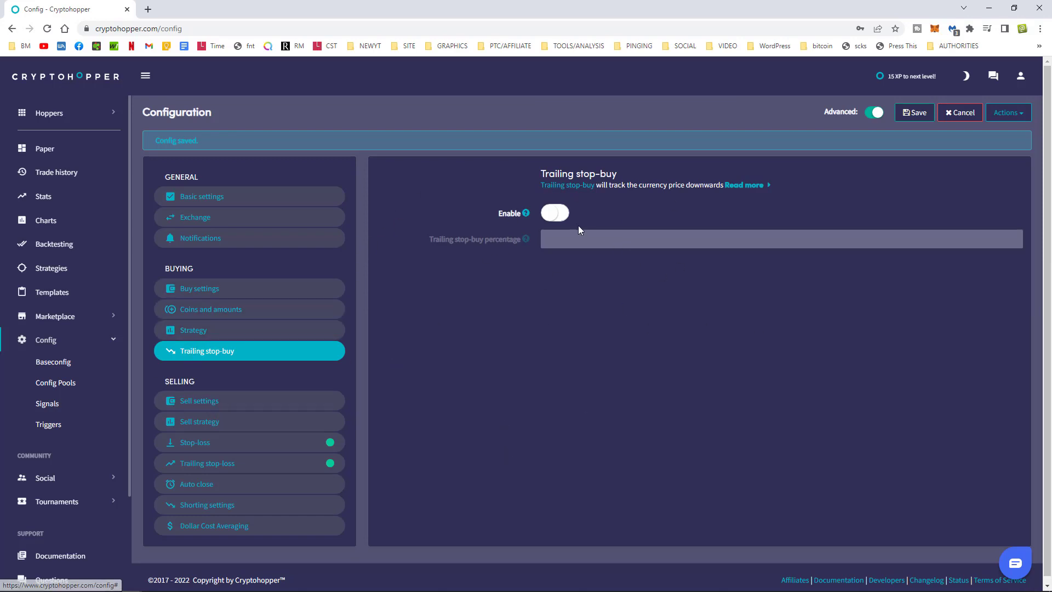
# Leave trailing stop-buy off and change the sell take-profit from 7 to 1000.
pyautogui.click(555, 213)
pyautogui.click(555, 213)
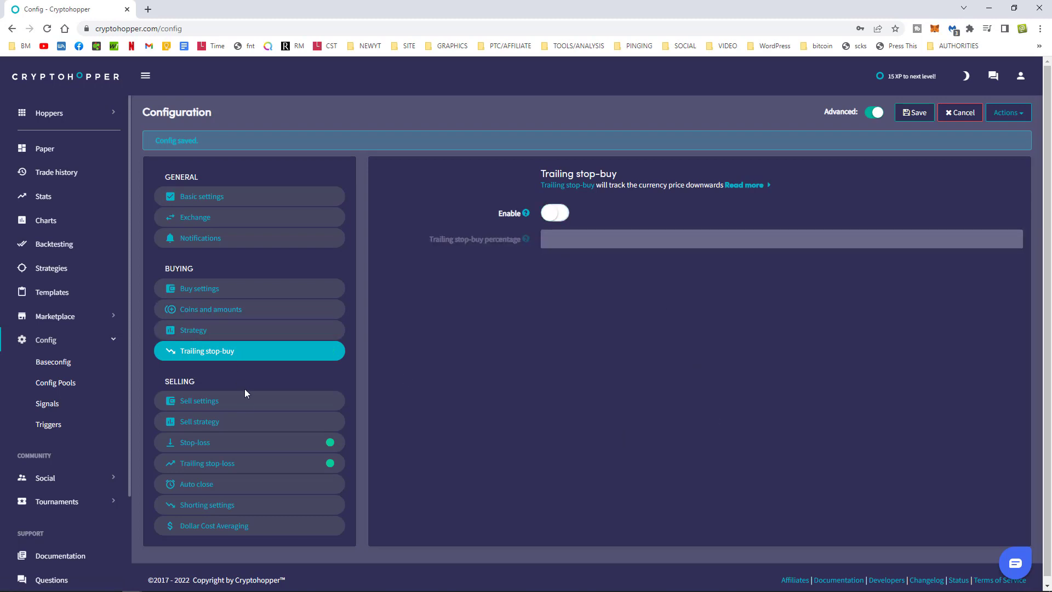
pyautogui.click(230, 402)
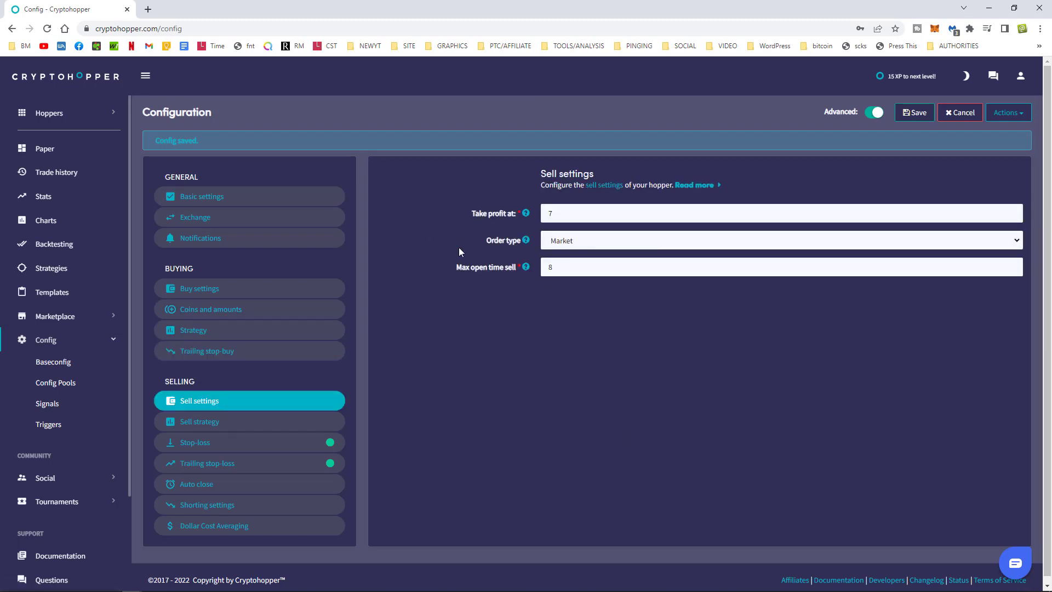
pyautogui.doubleClick(550, 214)
pyautogui.write('1000')
pyautogui.doubleClick(571, 216)
pyautogui.write('3')
pyautogui.doubleClick(550, 214)
pyautogui.write('1000')
pyautogui.moveTo(572, 213); pyautogui.dragTo(531, 213)
# Change max open time sell from 8 to 5 and save past the stop-loss warning.
pyautogui.click(580, 214)
pyautogui.moveTo(581, 214); pyautogui.dragTo(531, 215)
pyautogui.click(573, 214)
pyautogui.doubleClick(546, 213)
pyautogui.doubleClick(572, 269)
pyautogui.write('5')
pyautogui.click(909, 117)
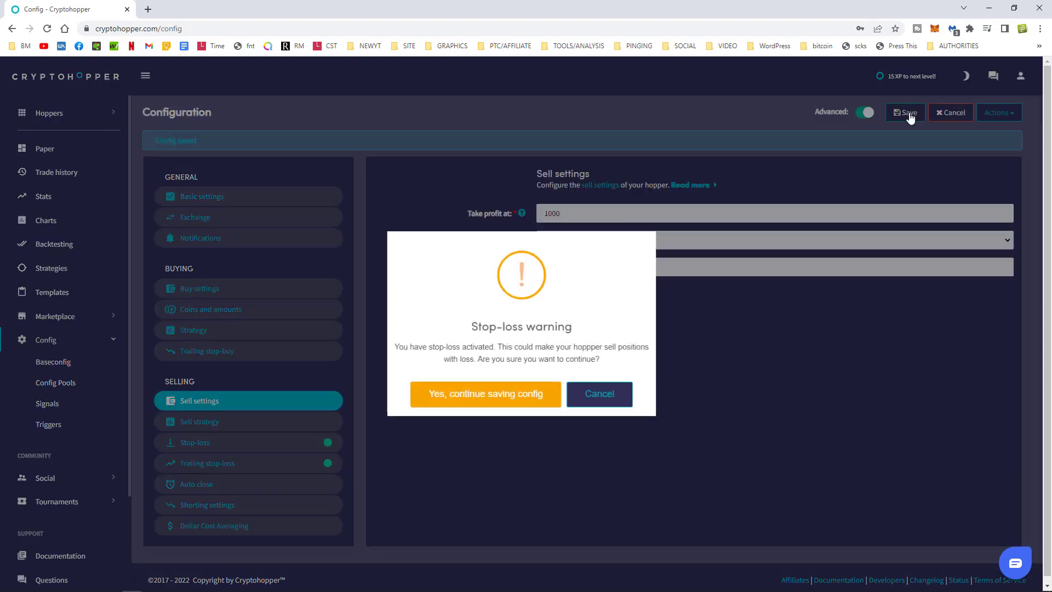
pyautogui.click(459, 393)
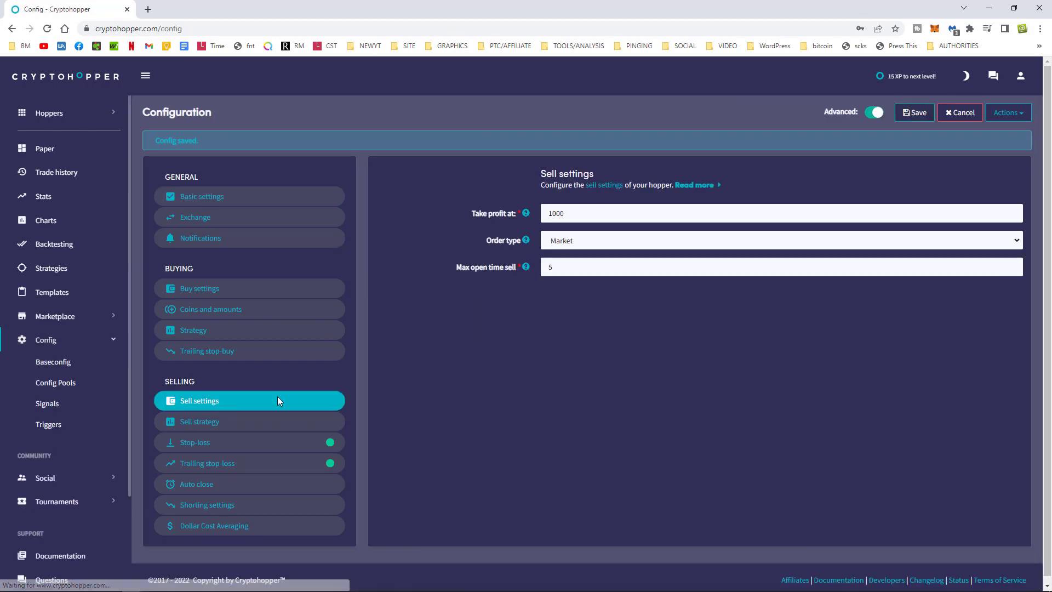
pyautogui.click(211, 425)
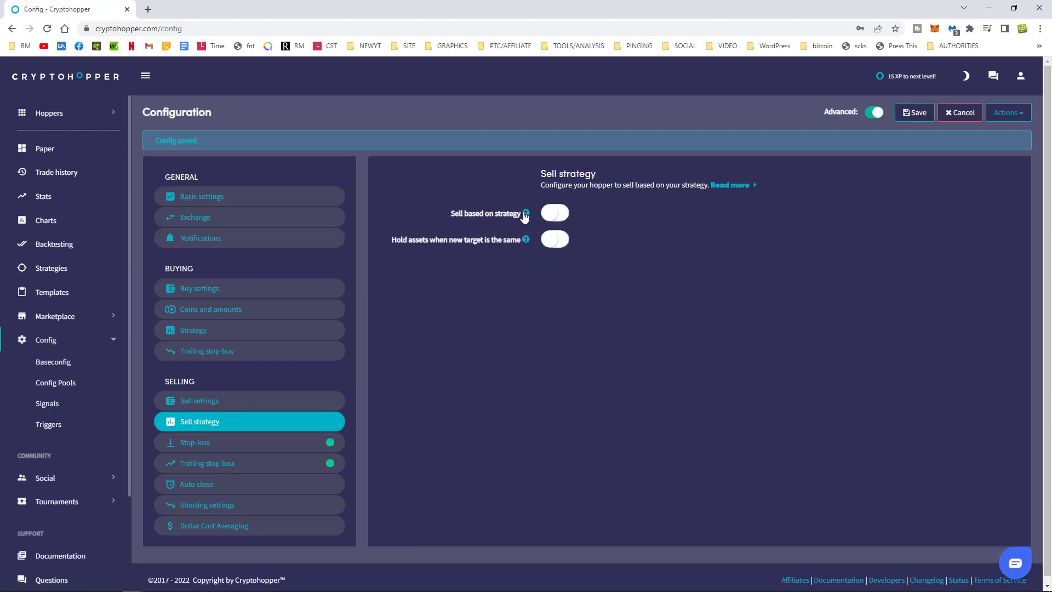
# Leave sell based on strategy and hold assets when target repeats switched off.
pyautogui.click(556, 214)
pyautogui.click(556, 214)
pyautogui.click(555, 245)
pyautogui.click(556, 244)
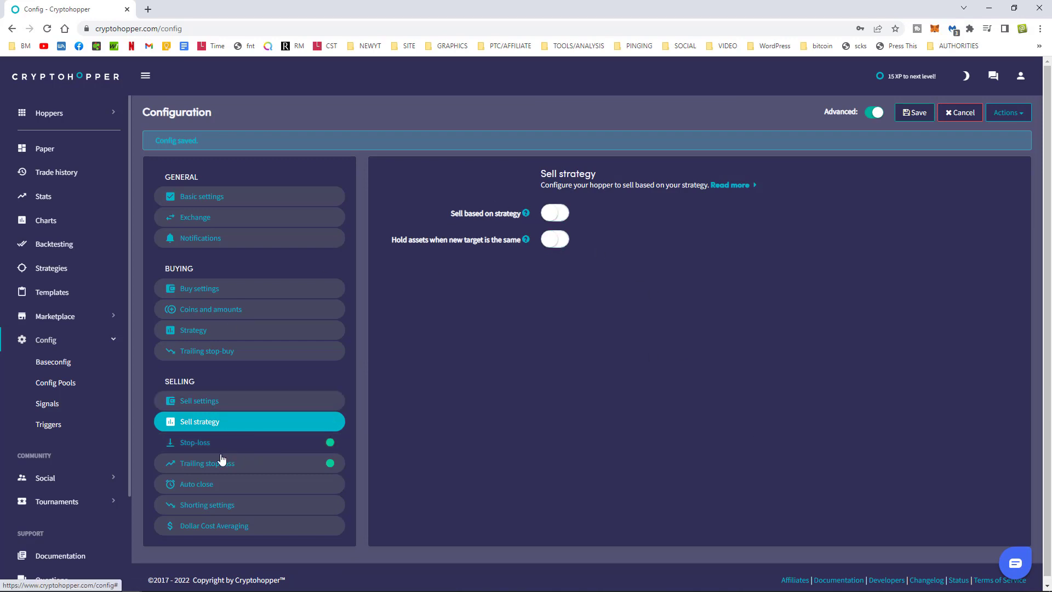
# Try a 3% stop-loss, then leave stop-loss disabled and save the configuration.
pyautogui.click(193, 445)
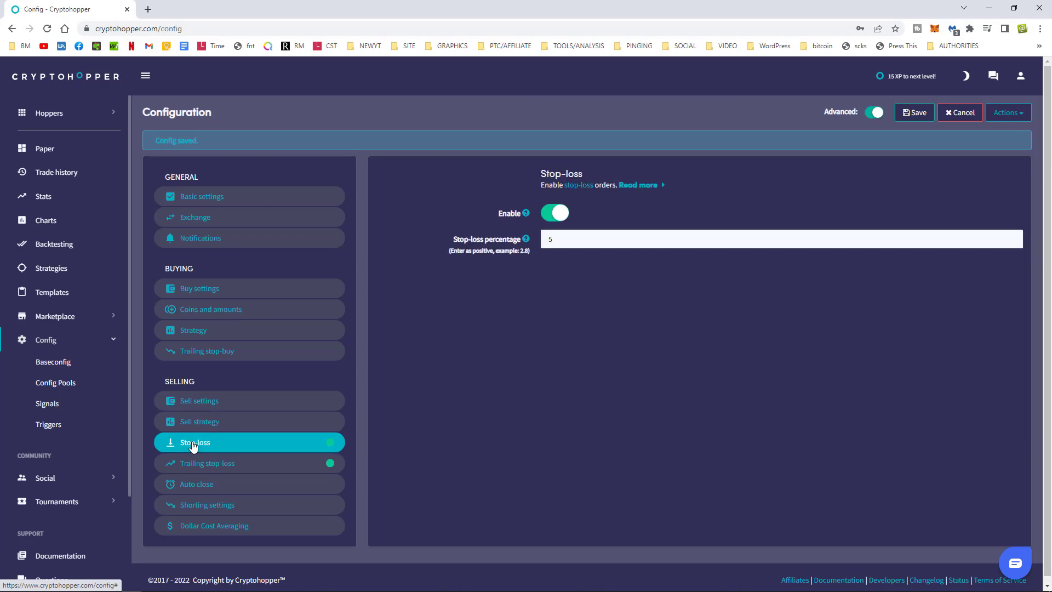
pyautogui.click(555, 217)
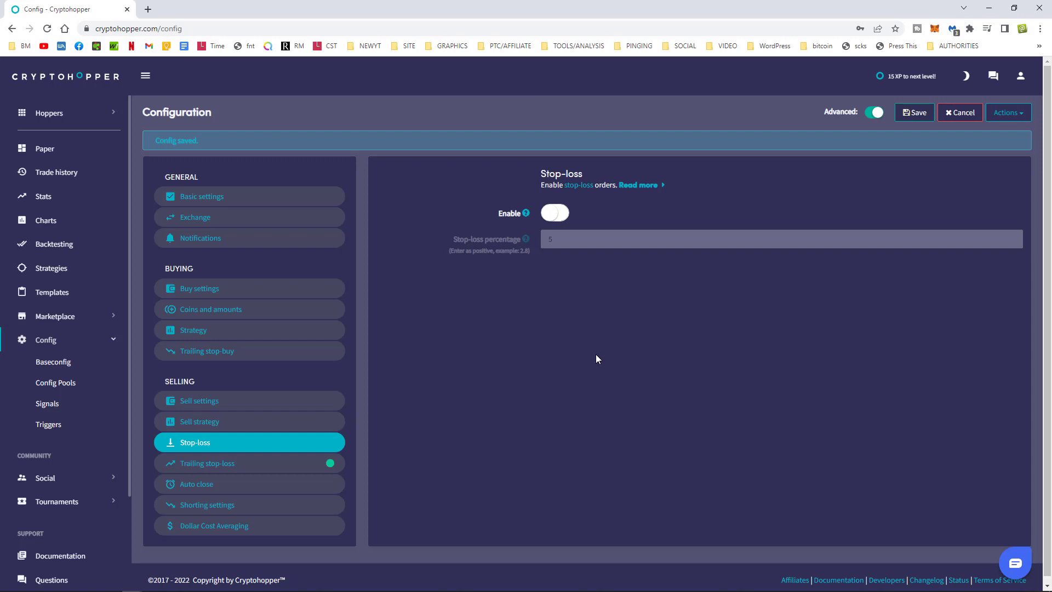
pyautogui.click(555, 213)
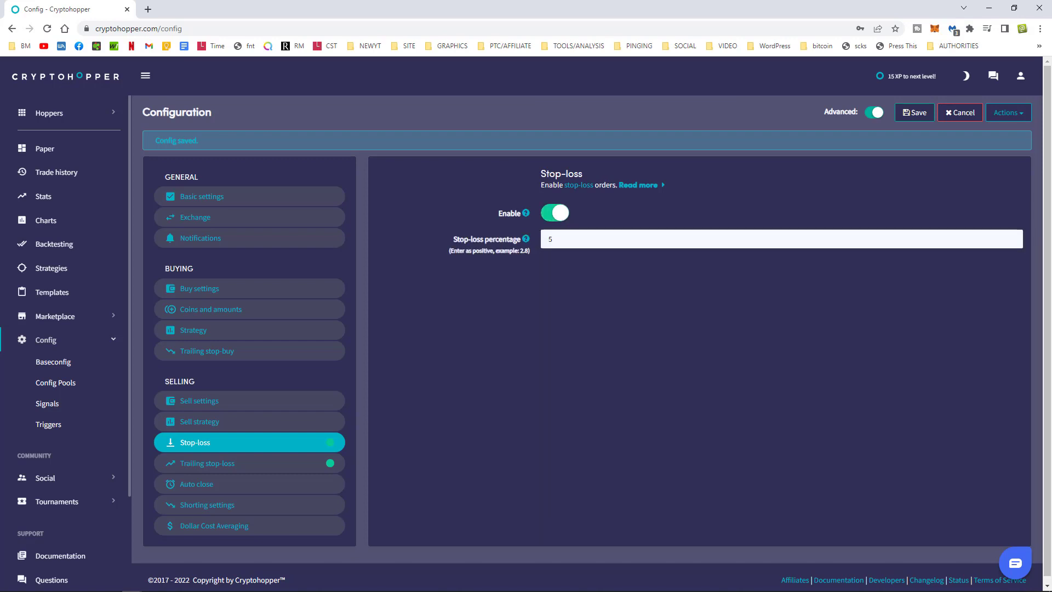
pyautogui.doubleClick(569, 240)
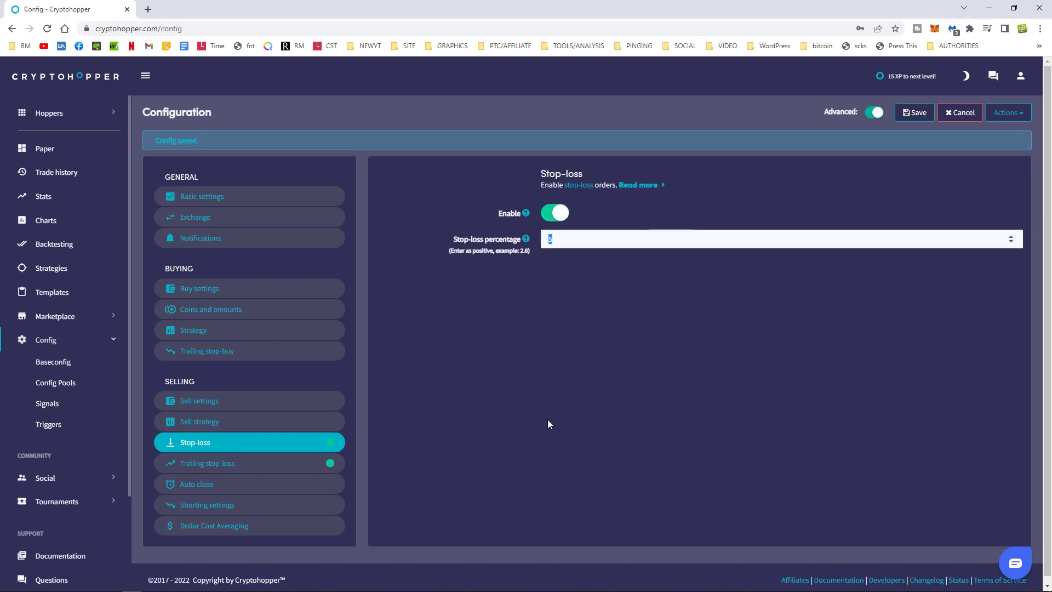
pyautogui.write('3')
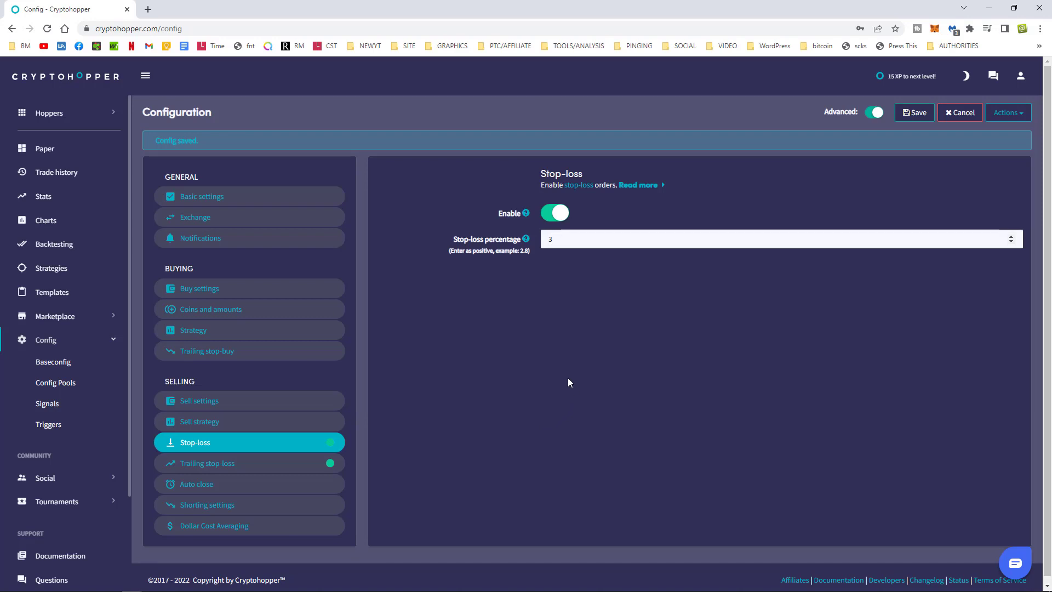
pyautogui.click(551, 216)
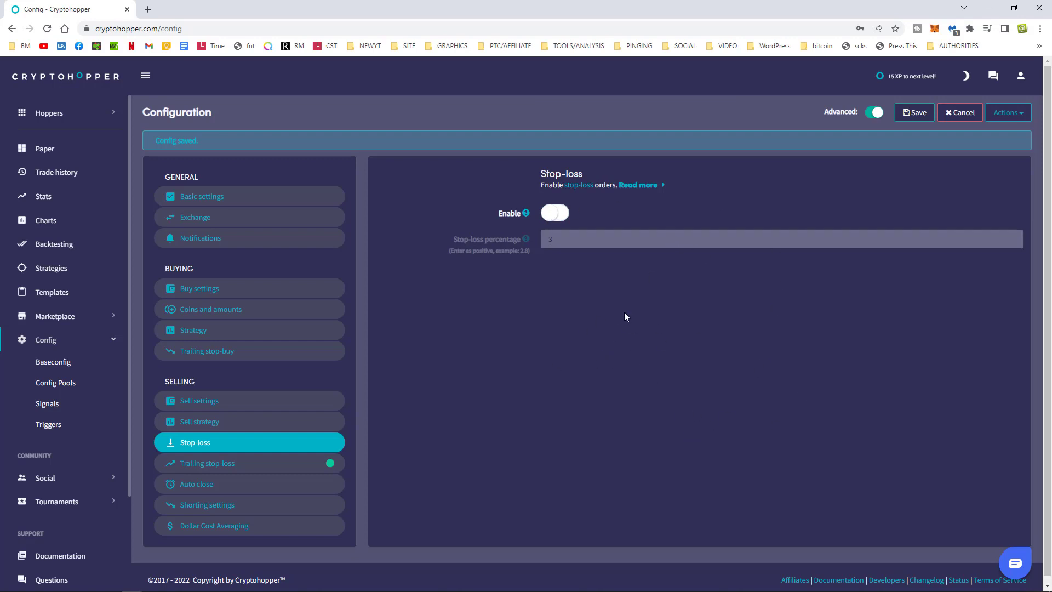
pyautogui.click(913, 116)
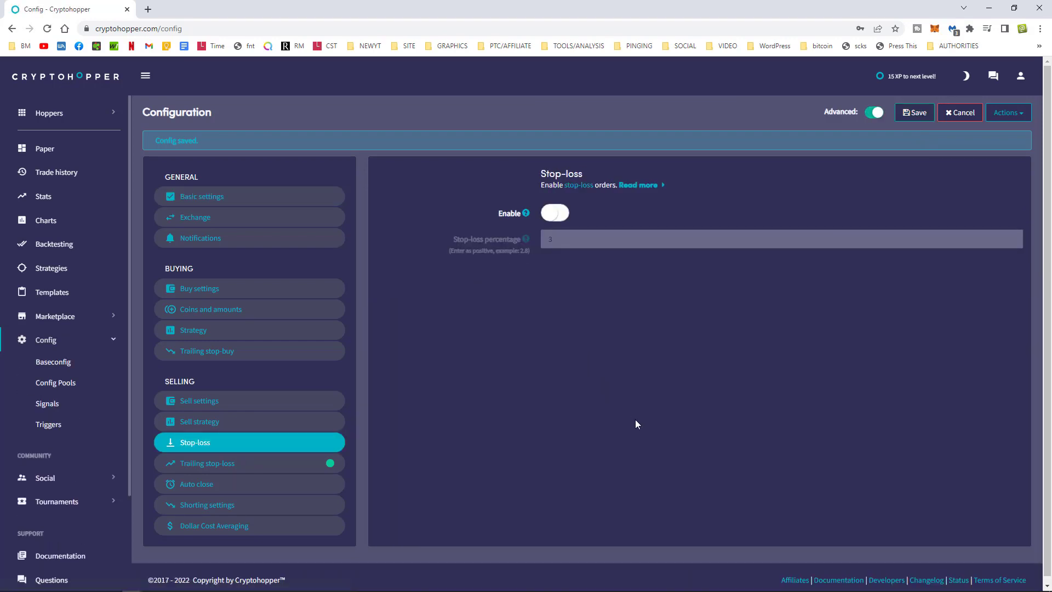
pyautogui.click(206, 466)
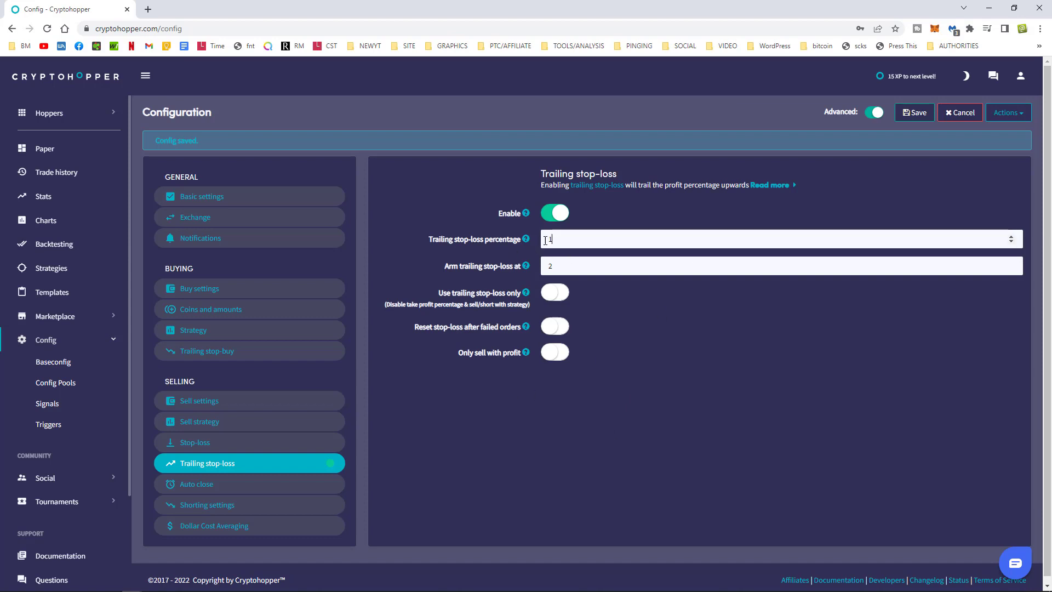
# Set Arm trailing stop-loss at to 1000, then change it to 5.
pyautogui.doubleClick(563, 244)
pyautogui.moveTo(445, 267); pyautogui.dragTo(493, 268)
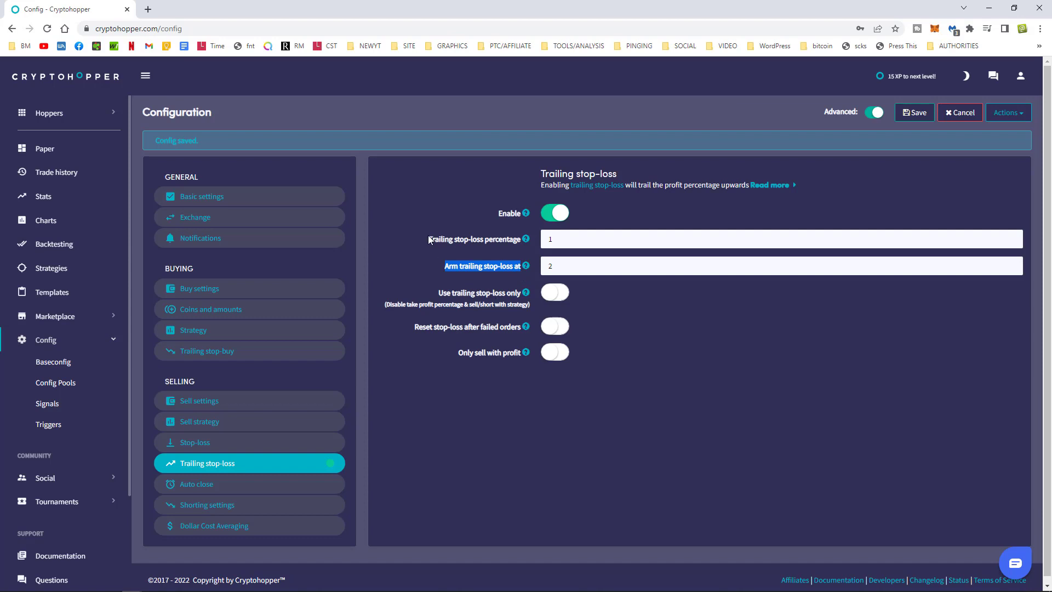
pyautogui.moveTo(429, 238); pyautogui.dragTo(519, 241)
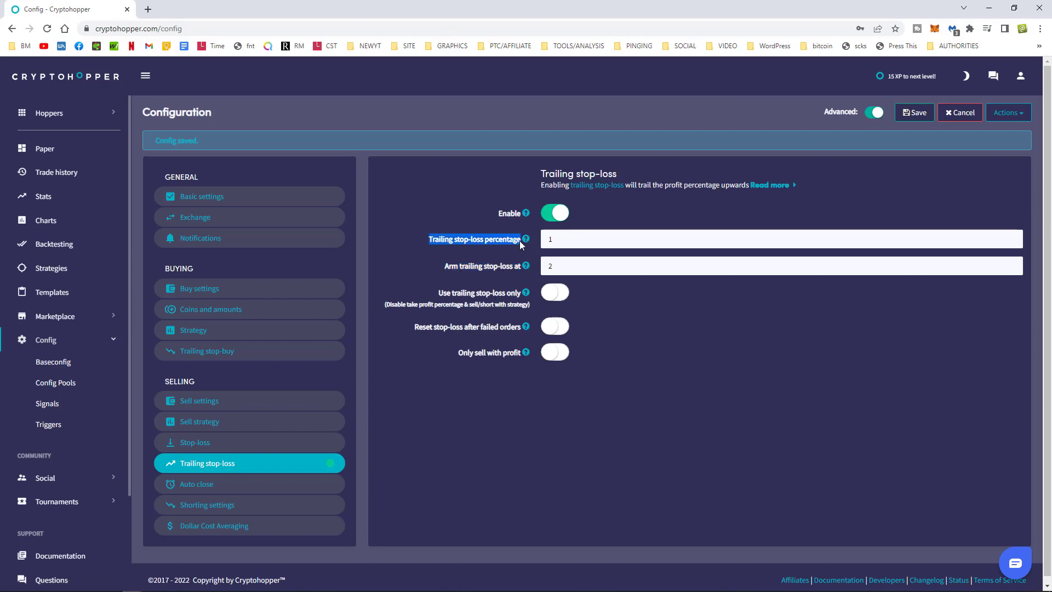
pyautogui.click(444, 268)
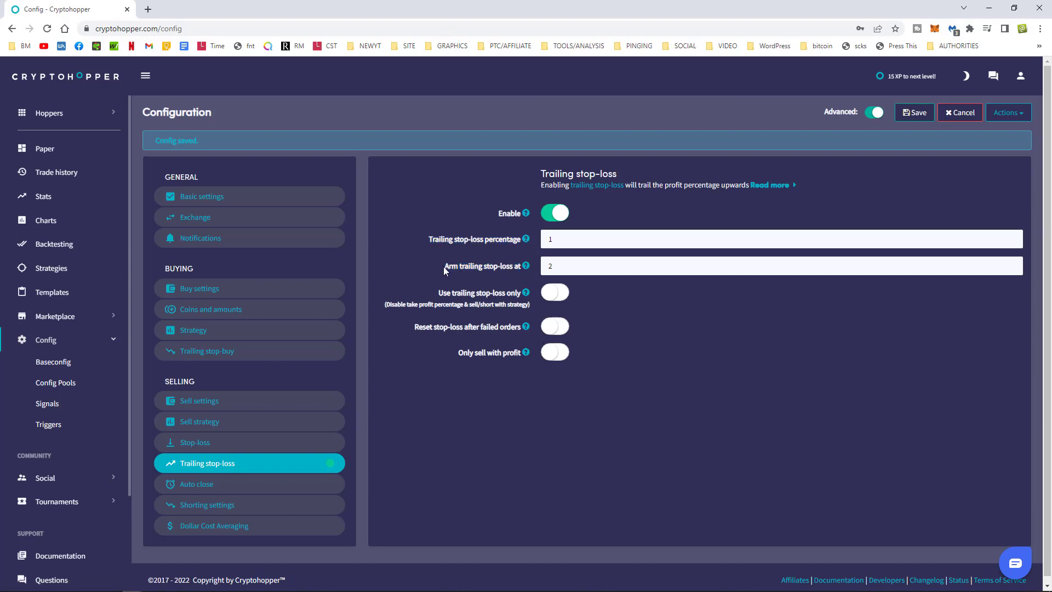
pyautogui.moveTo(519, 269); pyautogui.dragTo(521, 268)
pyautogui.click(580, 266)
pyautogui.write('1000')
pyautogui.doubleClick(544, 242)
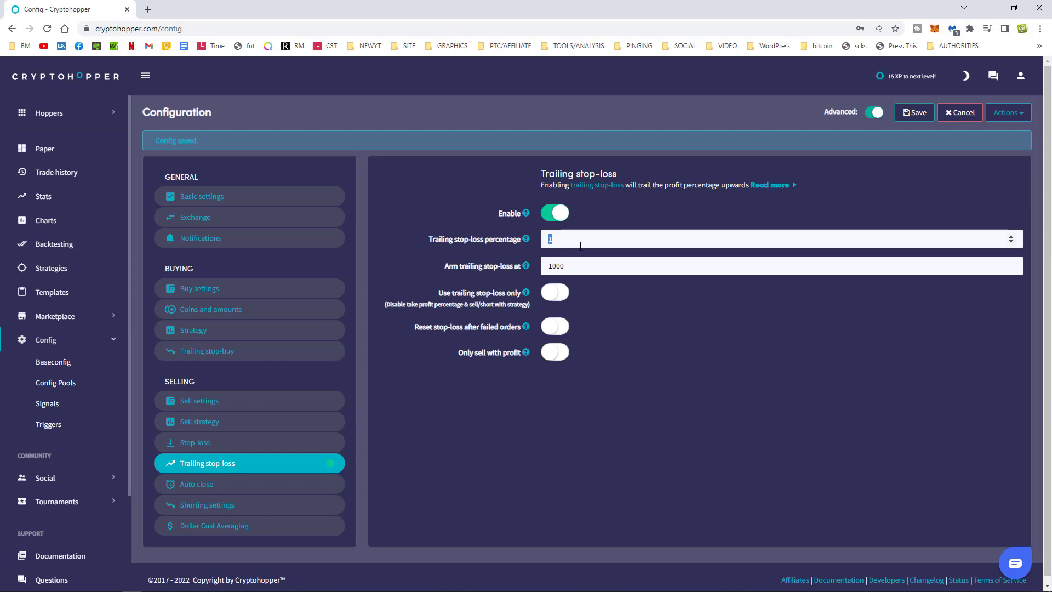
pyautogui.doubleClick(574, 262)
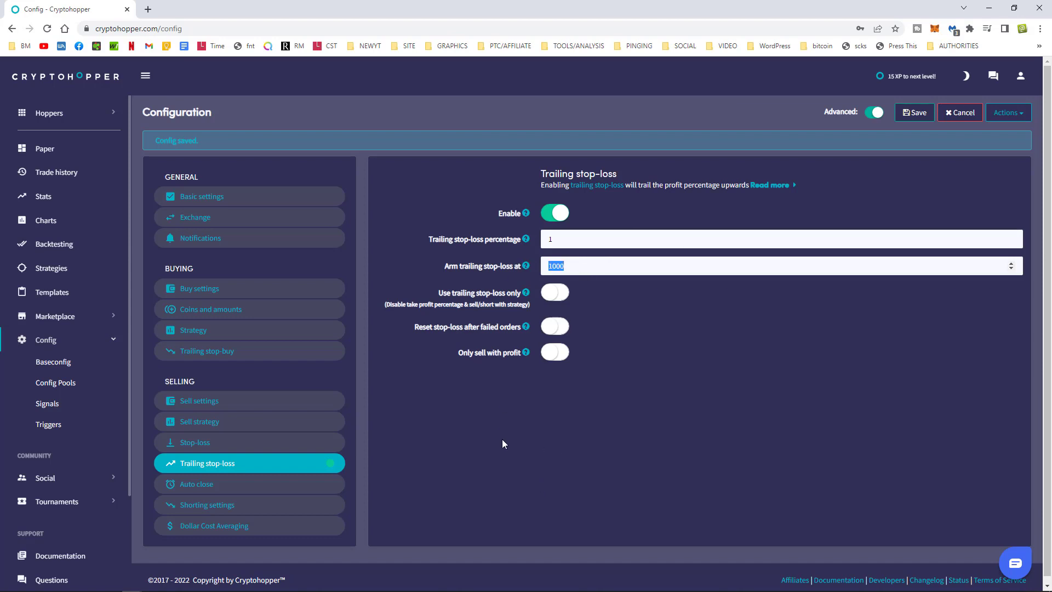
pyautogui.write('5')
pyautogui.hotkey('shift', 'Tab')
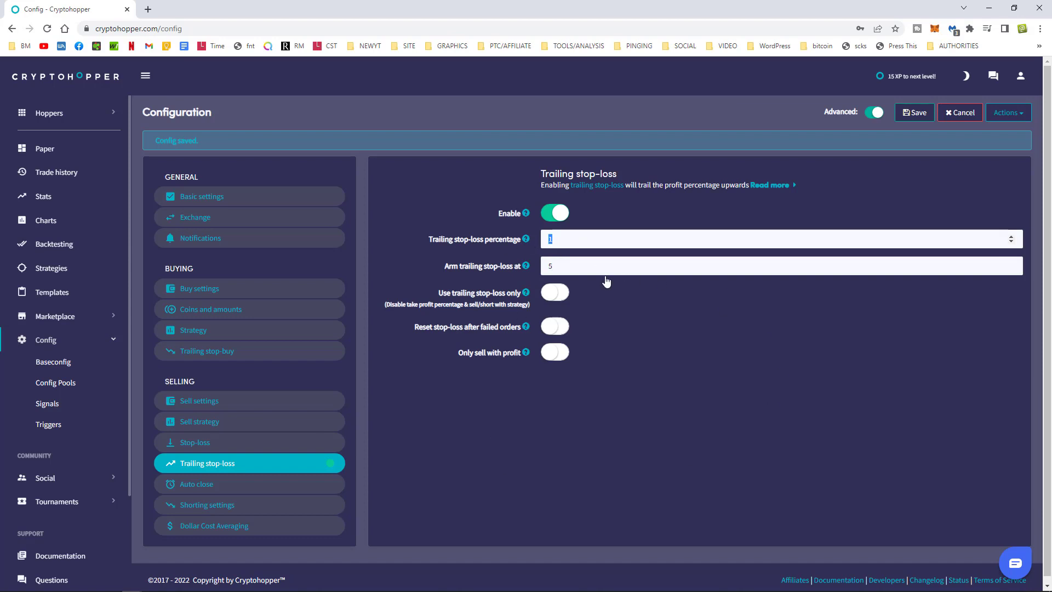
pyautogui.click(580, 447)
# Try arm 6 and percentage 3, then restore arm 5 and percentage 1.
pyautogui.doubleClick(566, 265)
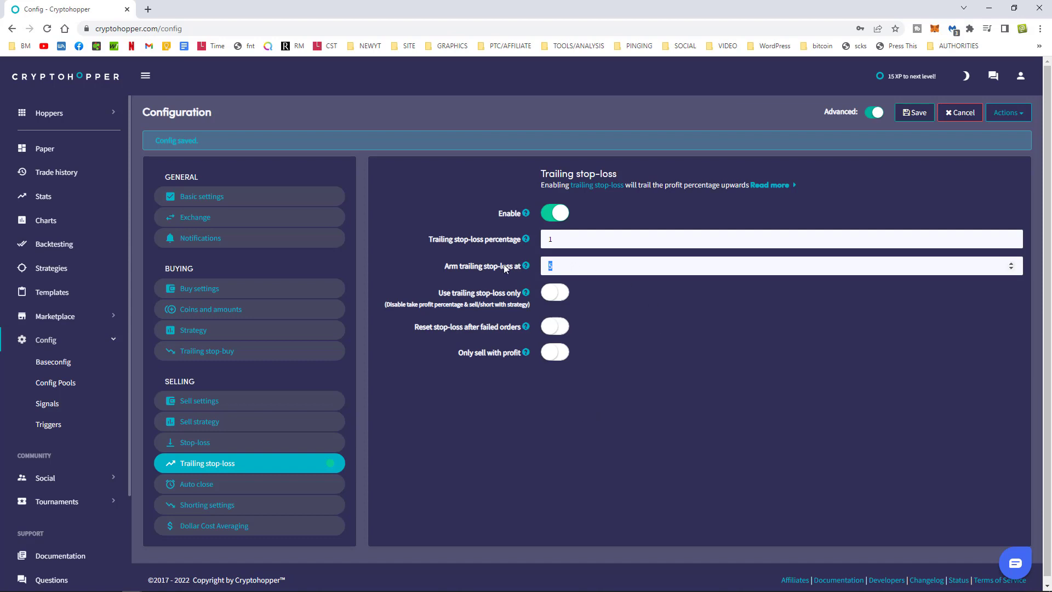
pyautogui.write('6')
pyautogui.moveTo(554, 239); pyautogui.dragTo(511, 277)
pyautogui.write('1')
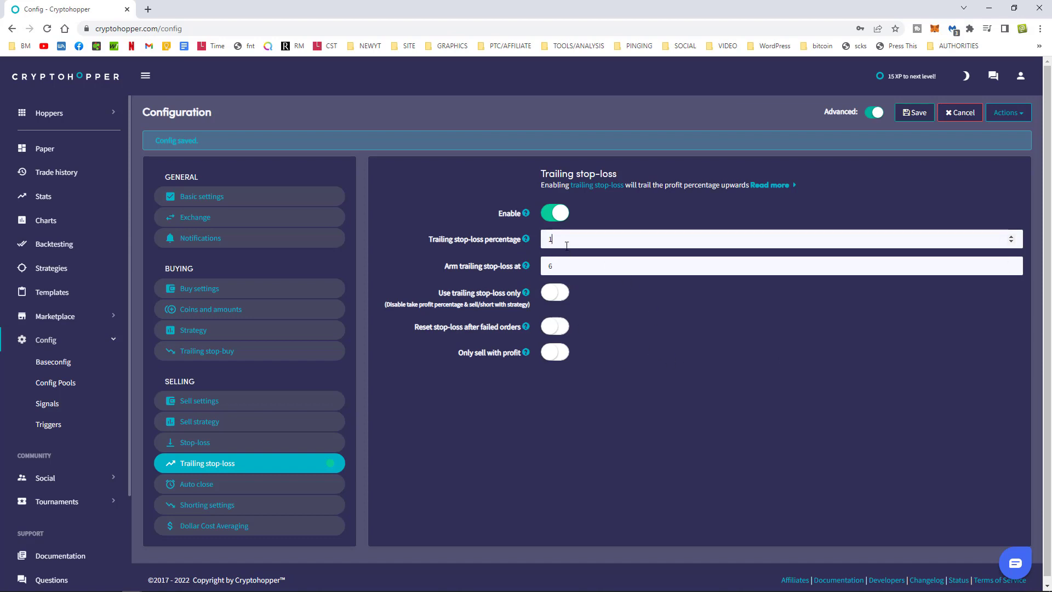
pyautogui.moveTo(565, 242); pyautogui.dragTo(541, 242)
pyautogui.write('3')
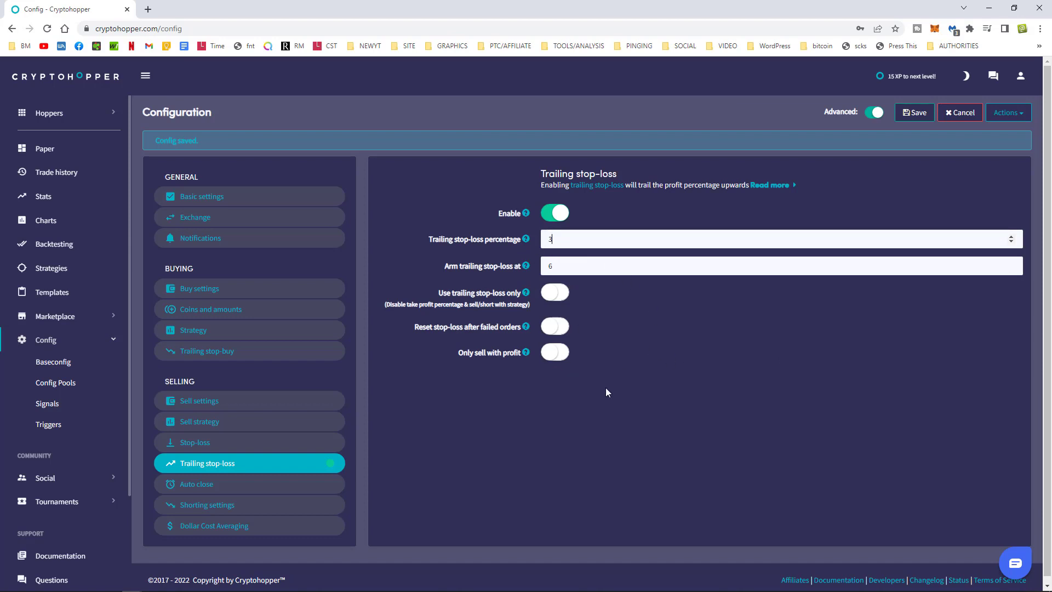
pyautogui.click(573, 271)
pyautogui.moveTo(570, 264); pyautogui.dragTo(534, 267)
pyautogui.click(571, 264)
pyautogui.press('BackSpace')
pyautogui.write('5')
pyautogui.click(570, 242)
pyautogui.press('BackSpace')
pyautogui.write('1')
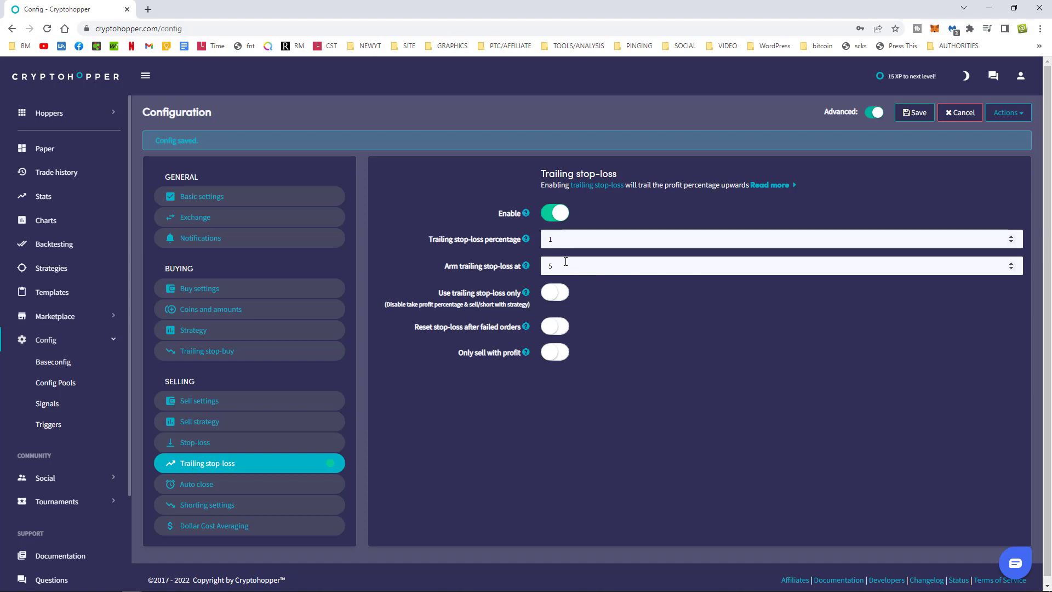
# Try arm 3 and percentage 0.5, then settle on percentage 1 and arm 5.
pyautogui.doubleClick(588, 261)
pyautogui.write('3')
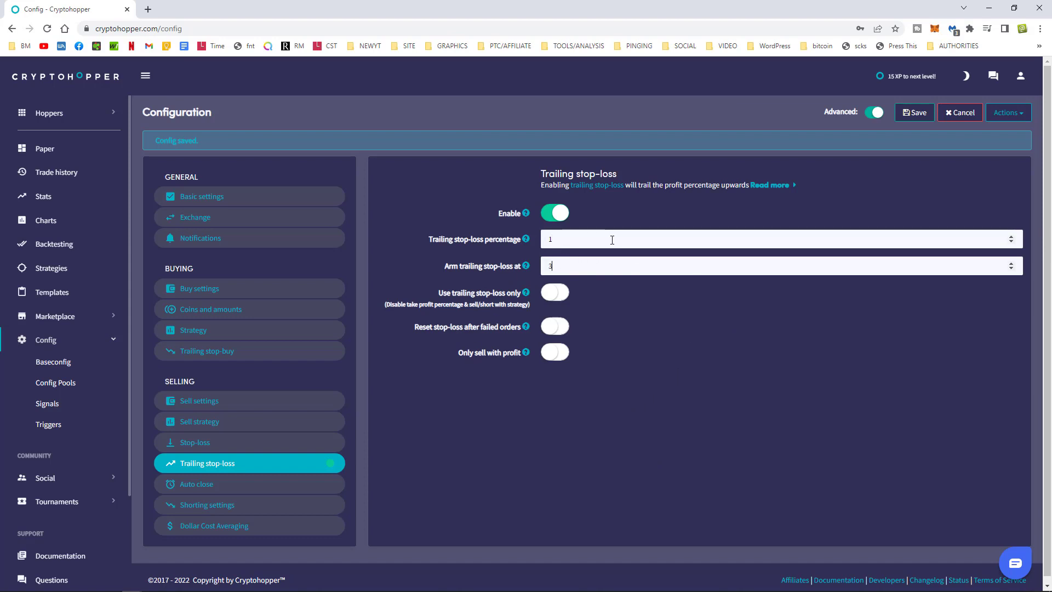
pyautogui.doubleClick(612, 238)
pyautogui.write('0.5')
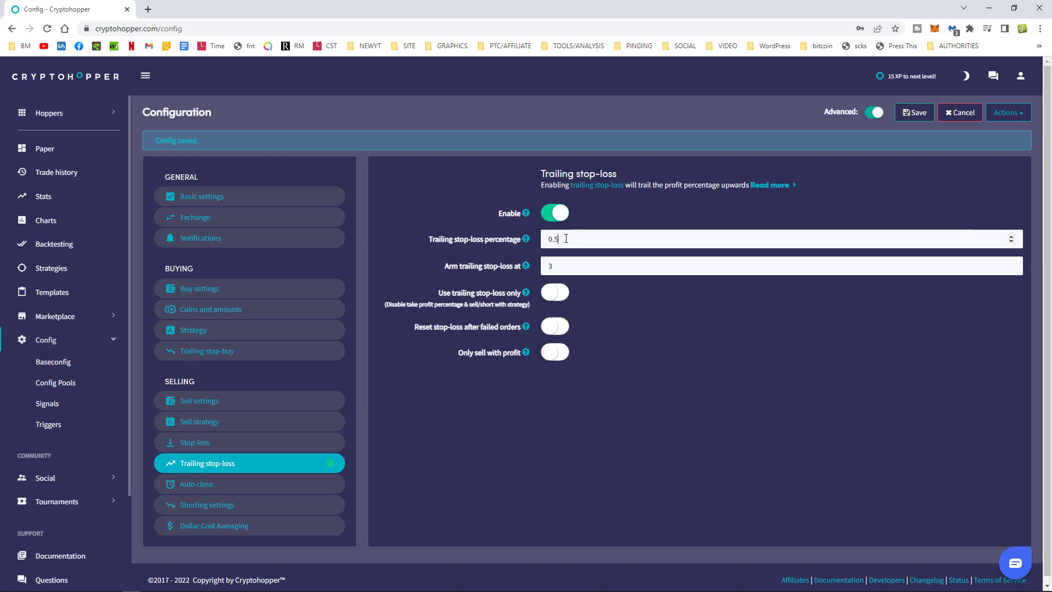
pyautogui.hotkey('ctrl', 'a')
pyautogui.write('1')
pyautogui.press('Tab')
pyautogui.write('5')
pyautogui.click(472, 417)
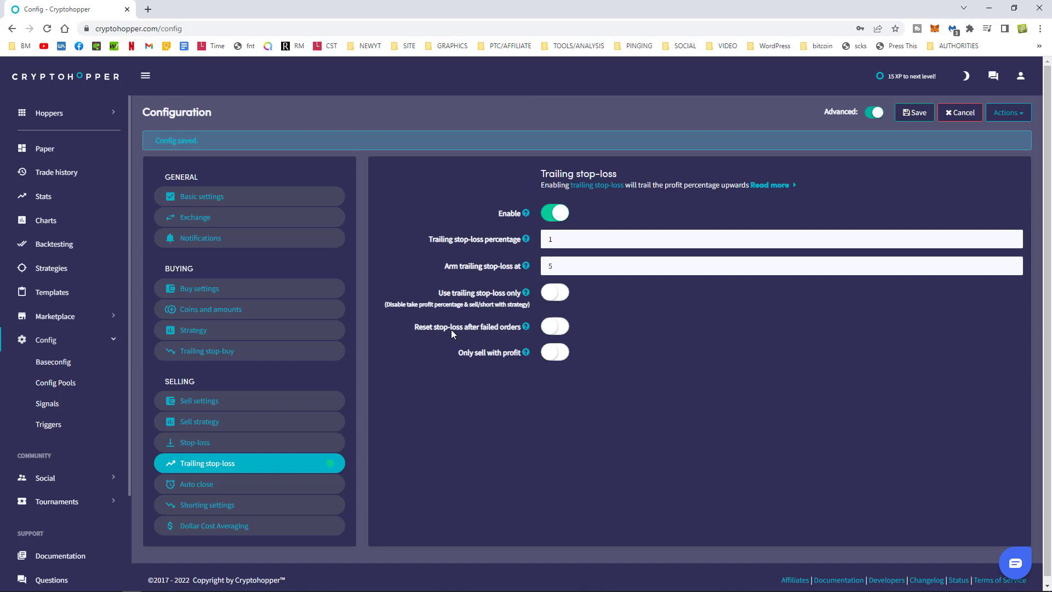
# Turn on Reset stop-loss after failed orders and Only sell with profit, then save.
pyautogui.click(552, 328)
pyautogui.click(552, 353)
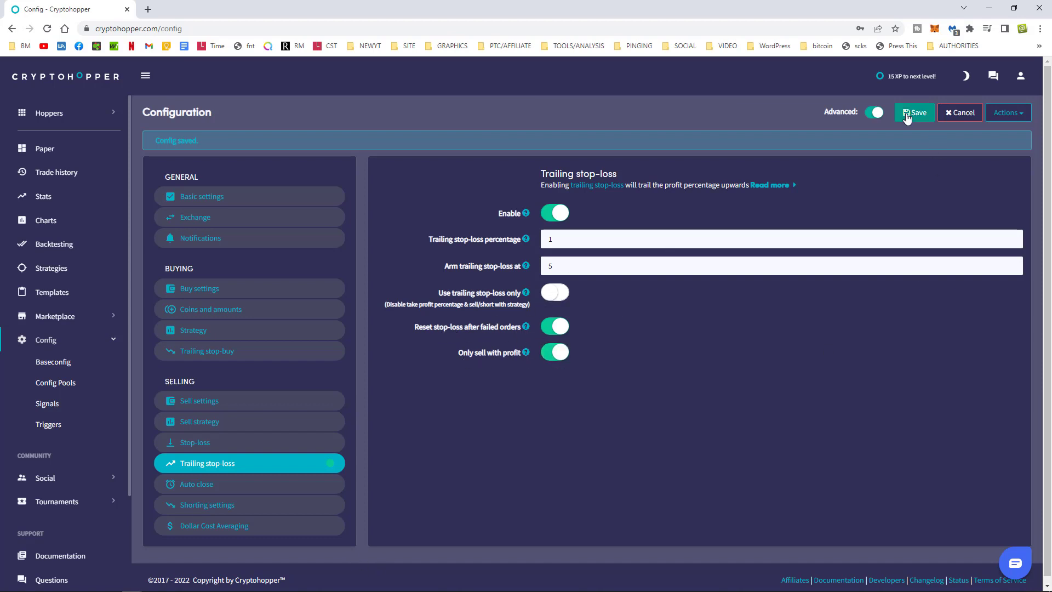
pyautogui.click(907, 115)
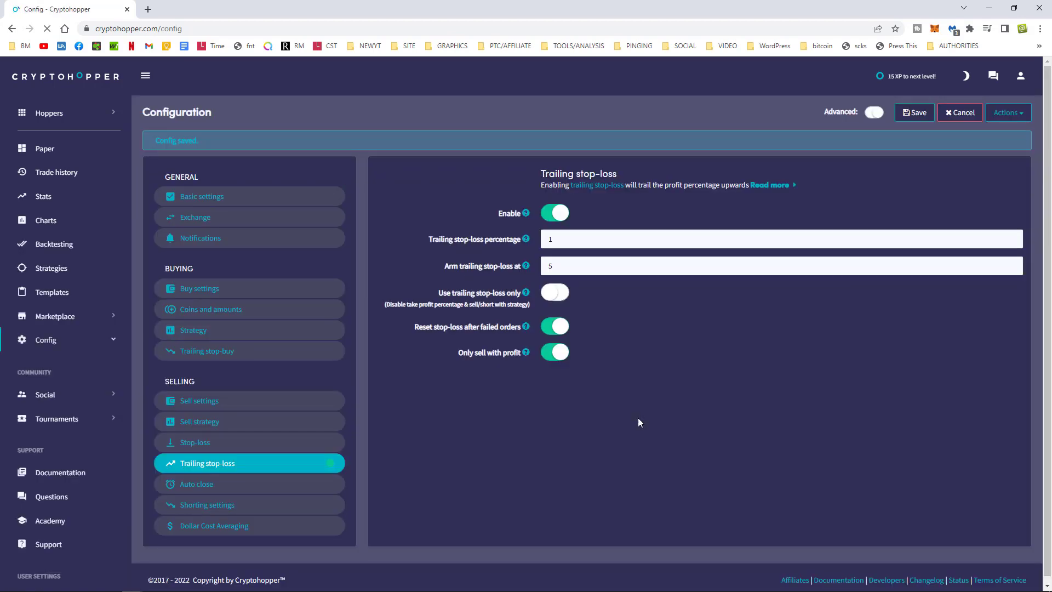
# Turn on Use trailing stop-loss only and save the trailing stop-loss settings again.
pyautogui.click(552, 296)
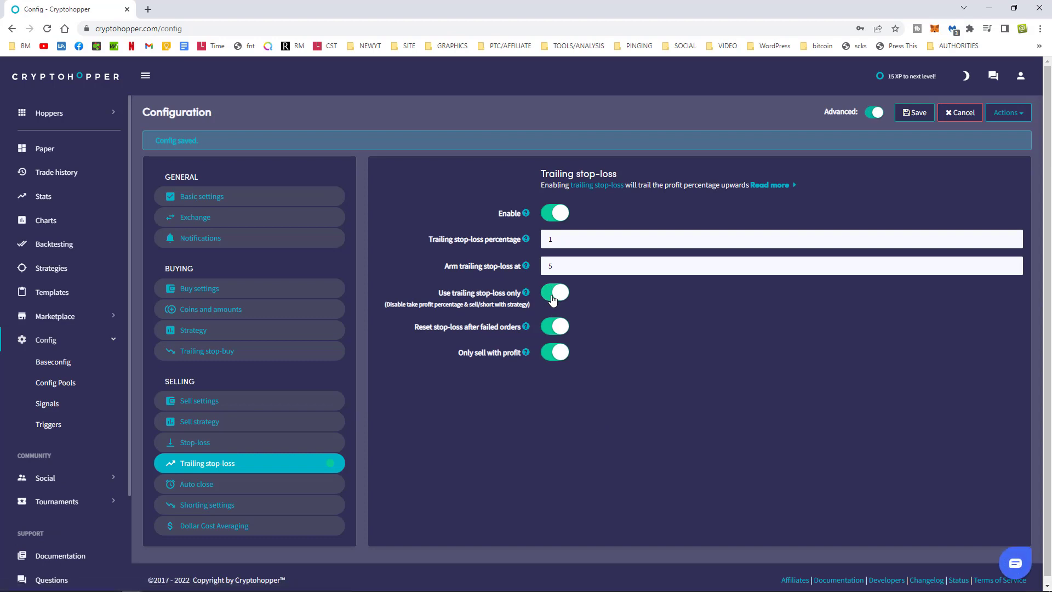
pyautogui.click(260, 407)
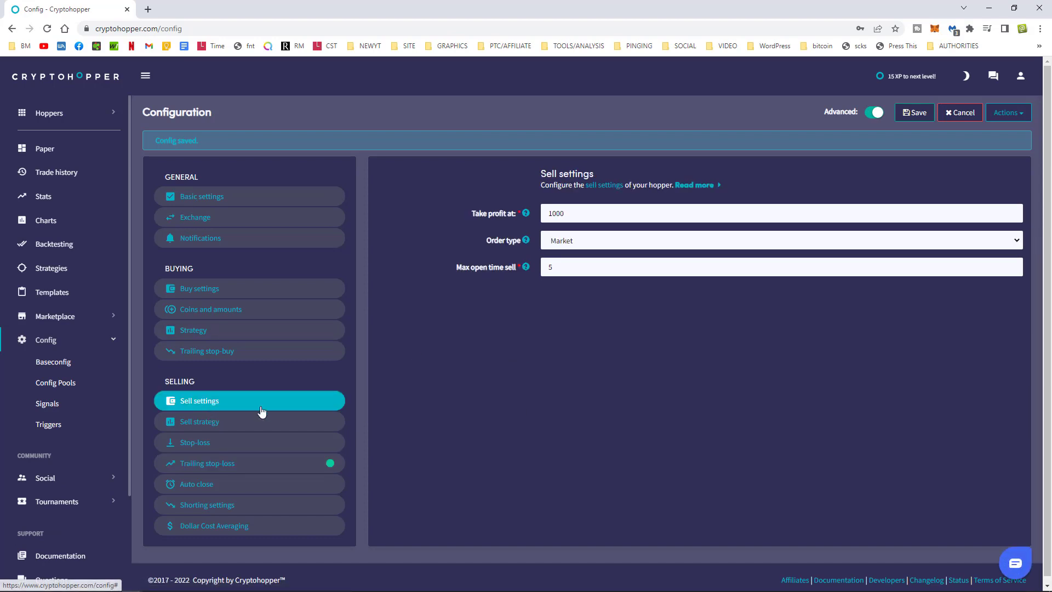
pyautogui.click(208, 465)
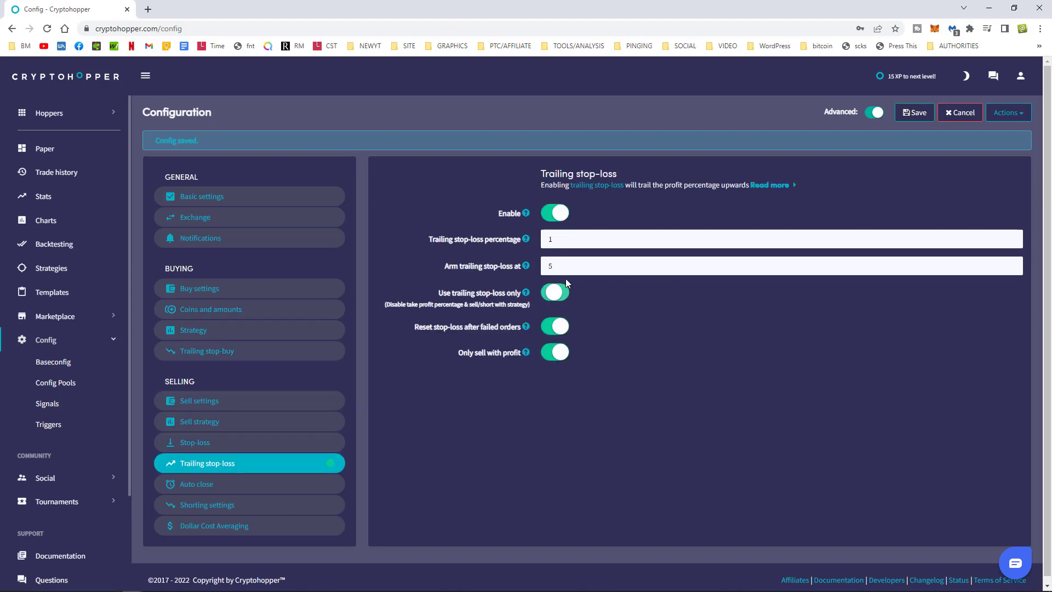
pyautogui.click(914, 114)
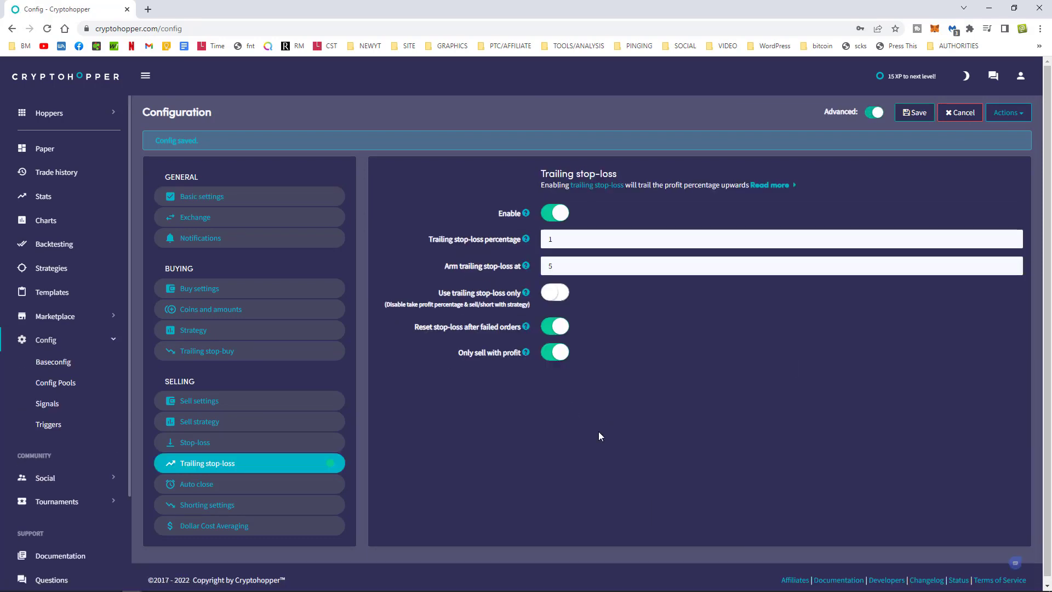
pyautogui.click(202, 489)
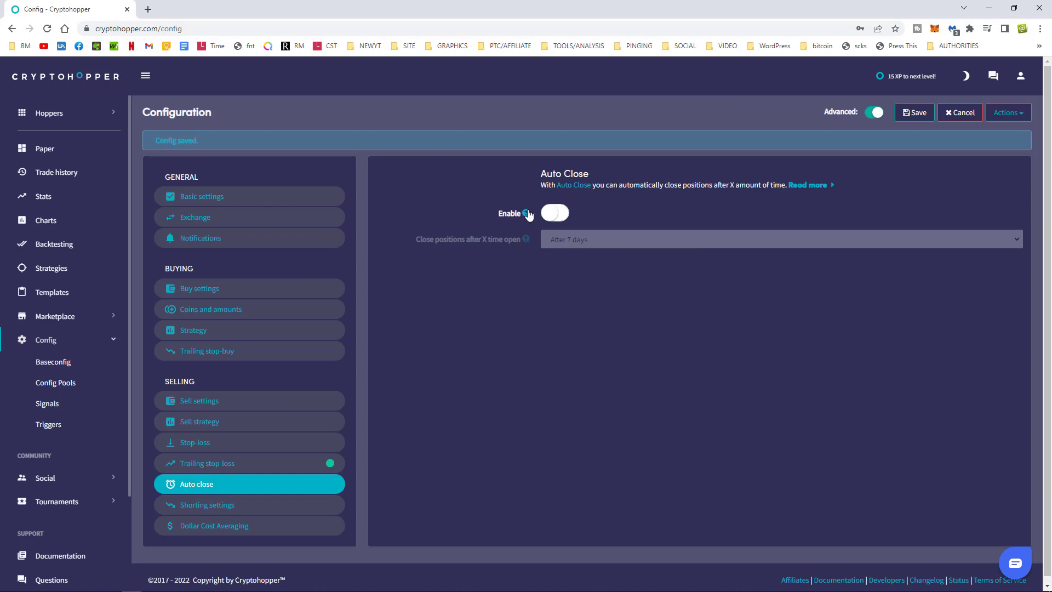
# Leave Auto Close disabled and look through the Shorting settings page.
pyautogui.click(548, 214)
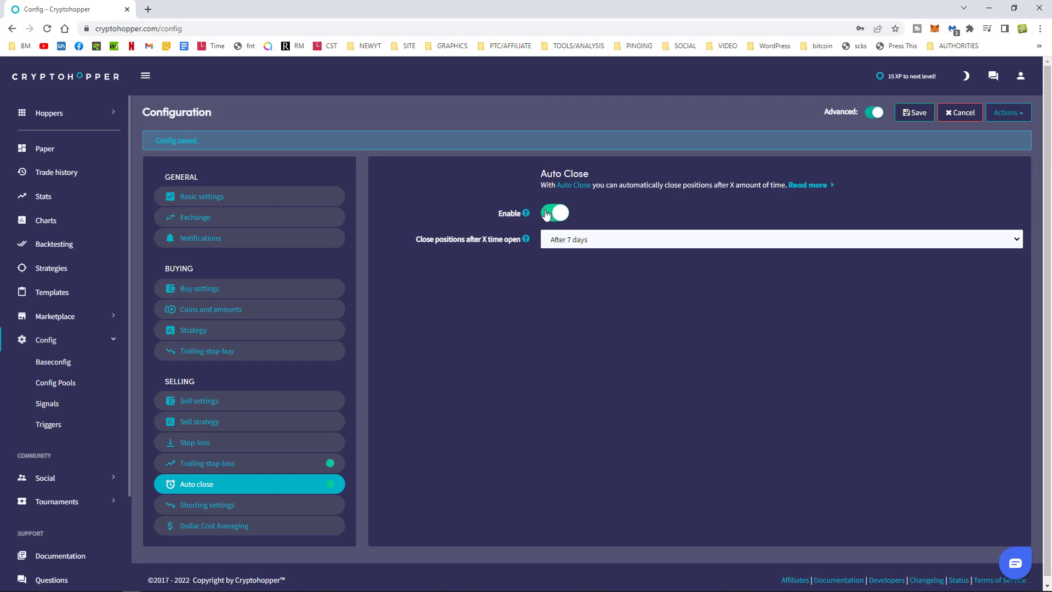
pyautogui.click(546, 214)
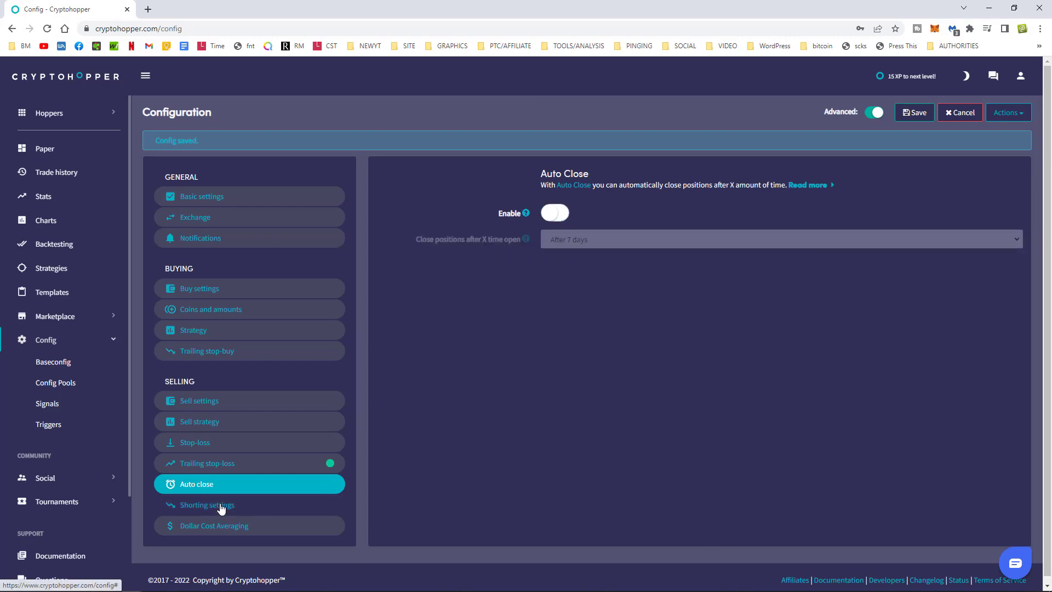
pyautogui.click(221, 509)
pyautogui.scroll(-3, 445, 475)
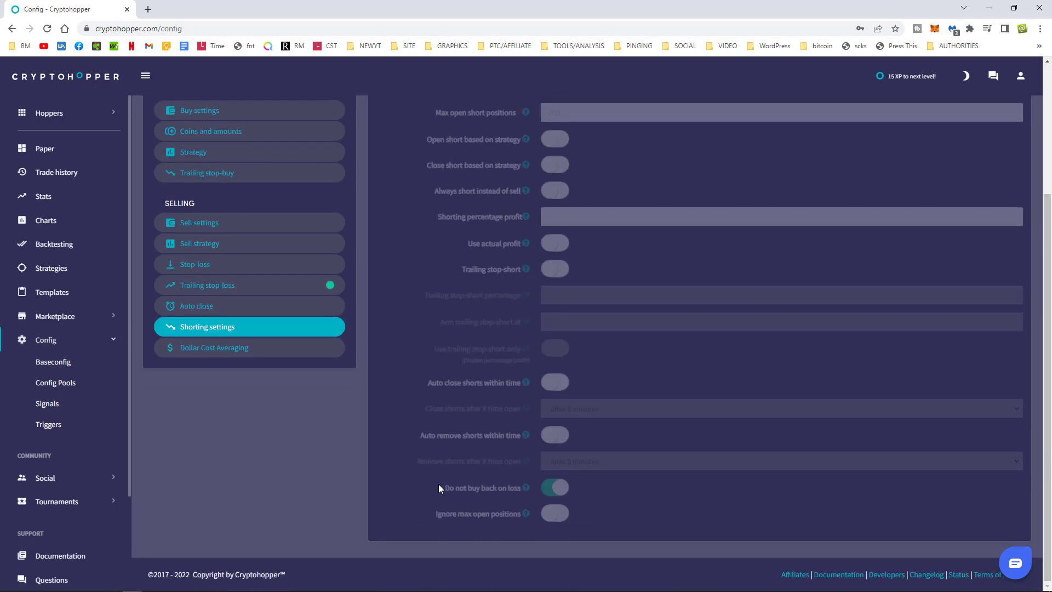
pyautogui.scroll(3, 436, 493)
pyautogui.scroll(-3, 452, 467)
pyautogui.scroll(3, 452, 474)
pyautogui.scroll(-3, 452, 472)
pyautogui.scroll(3, 454, 488)
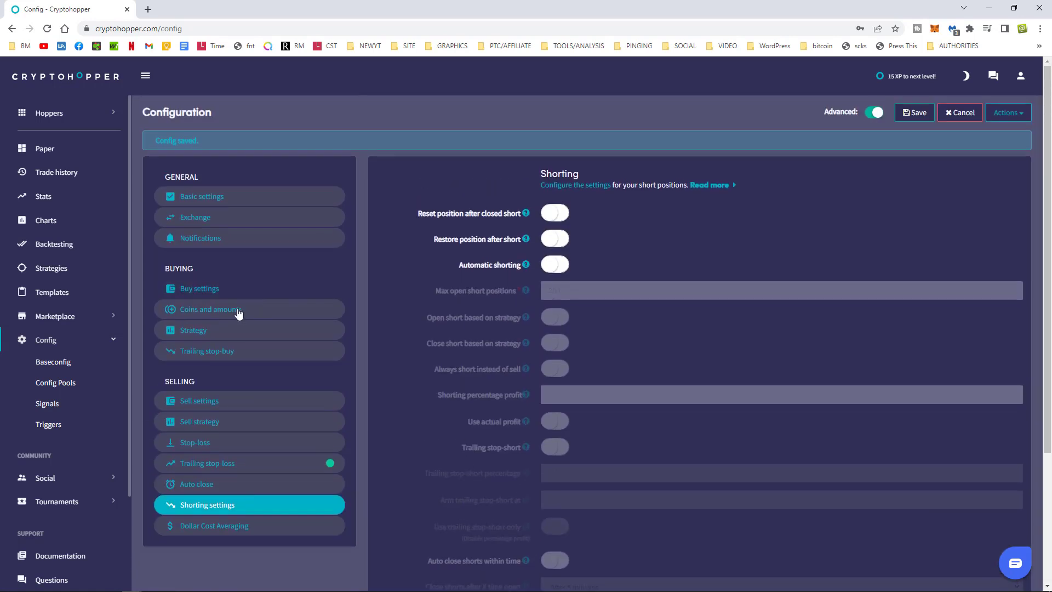
pyautogui.click(207, 529)
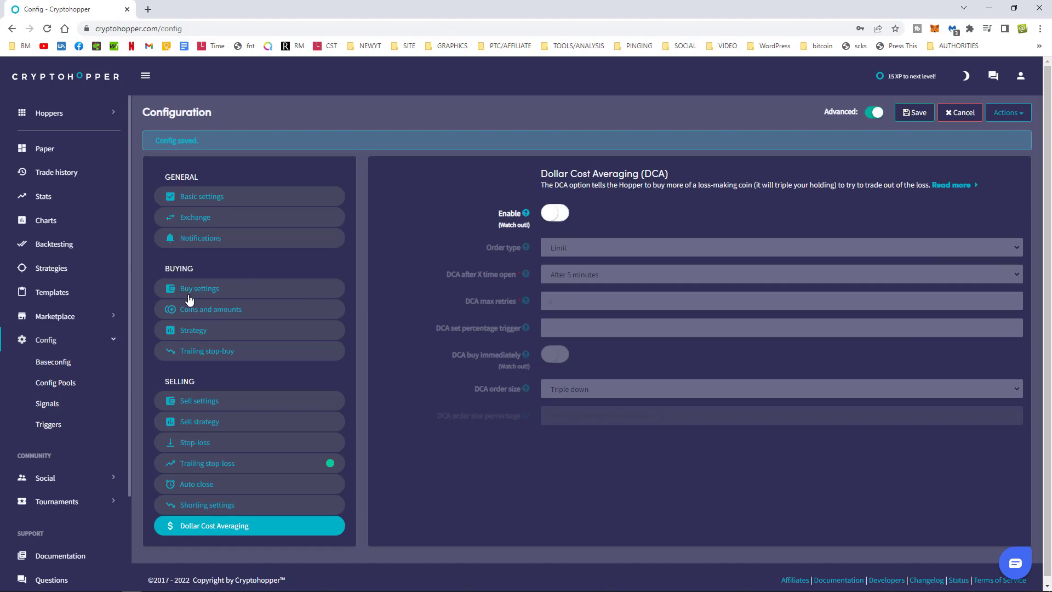
pyautogui.click(201, 445)
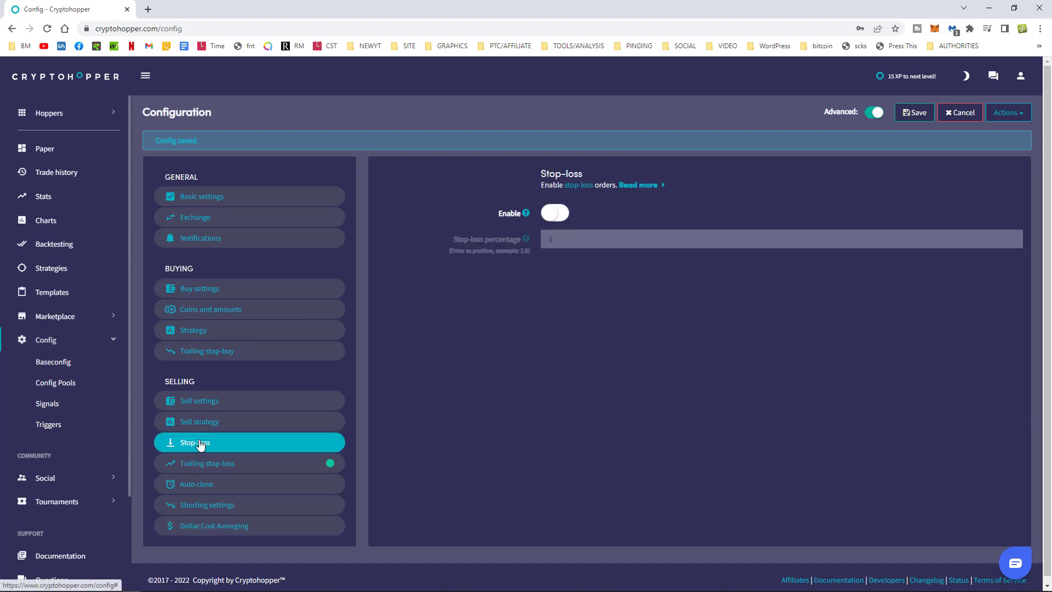
pyautogui.click(209, 526)
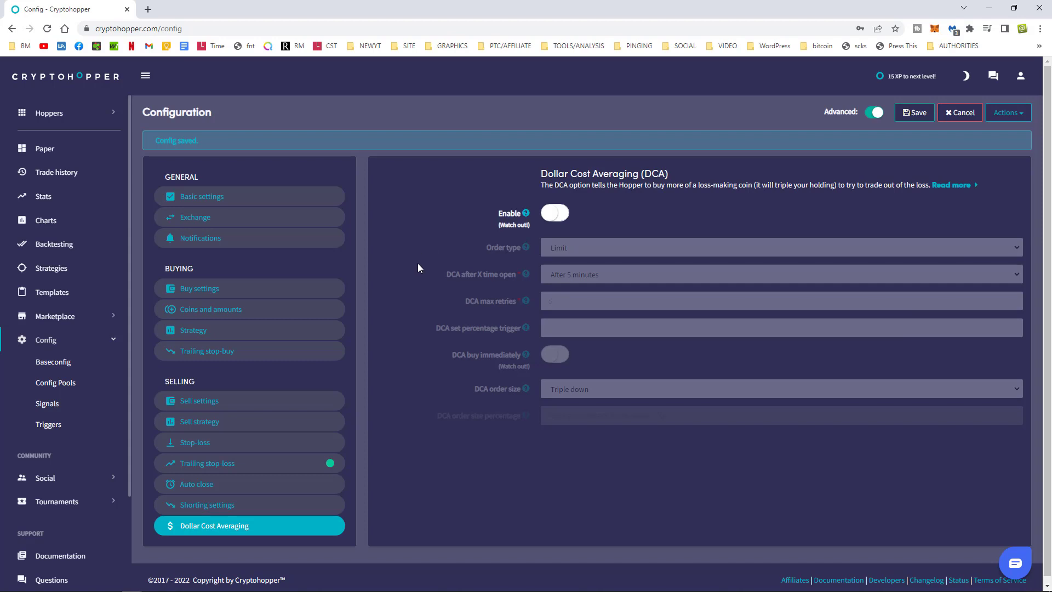
# Enable DCA with Market orders starting after 1 hour open, with 3 max retries.
pyautogui.click(559, 213)
pyautogui.click(571, 247)
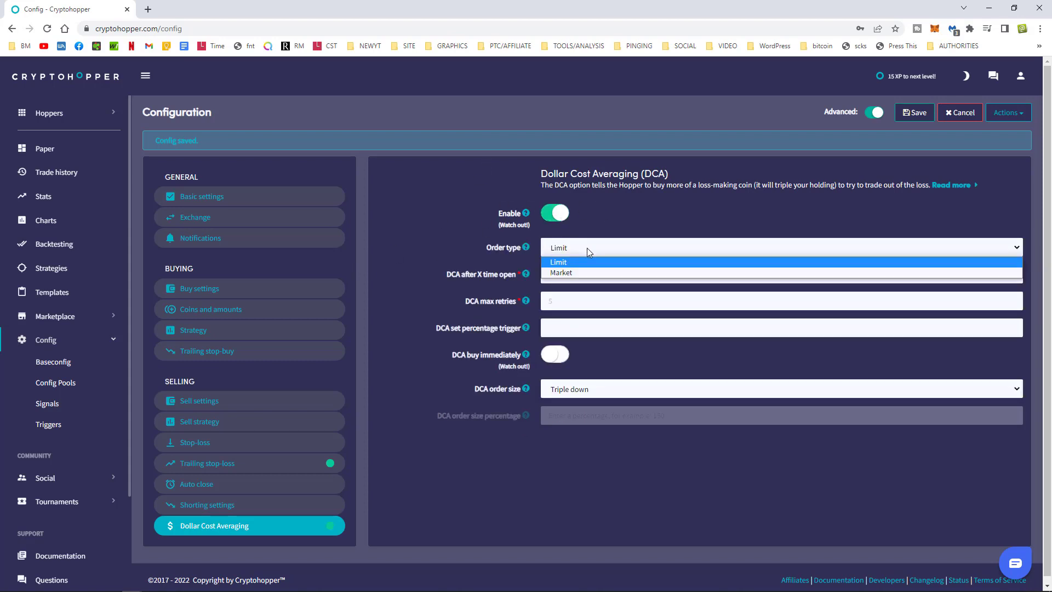
pyautogui.click(571, 274)
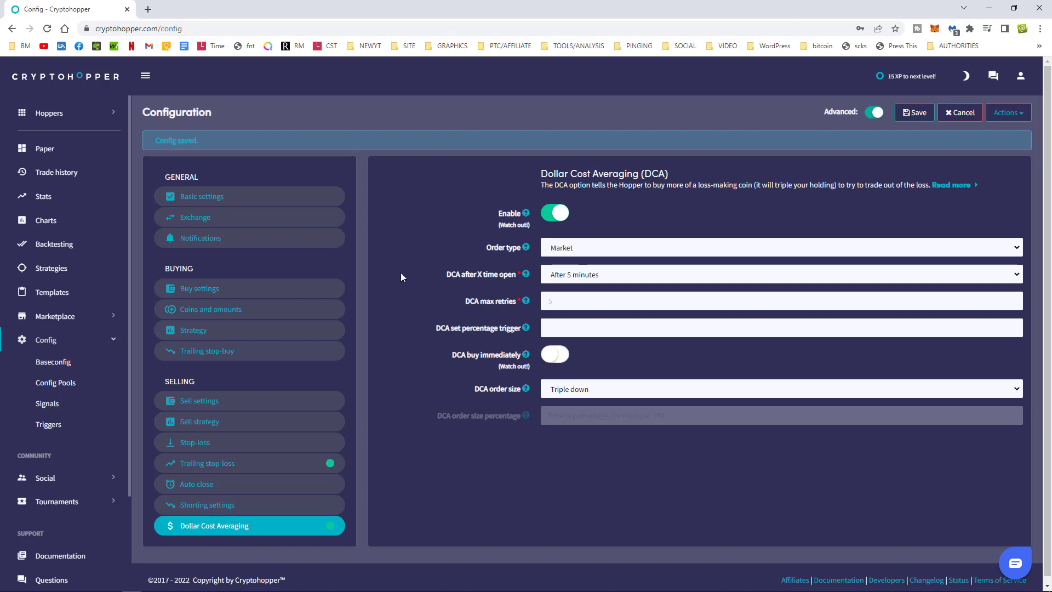
pyautogui.click(570, 280)
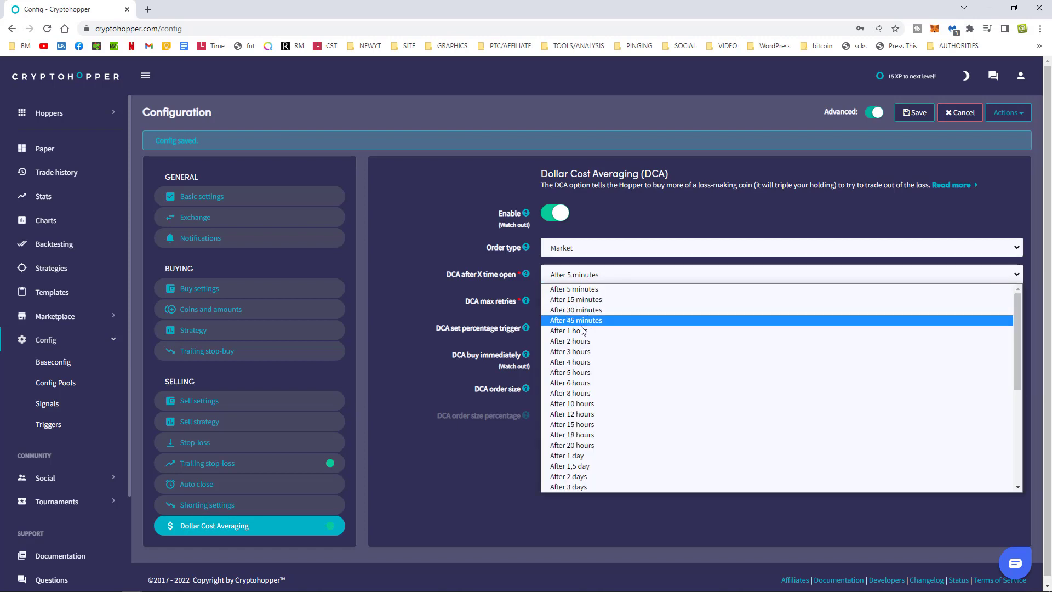
pyautogui.click(639, 330)
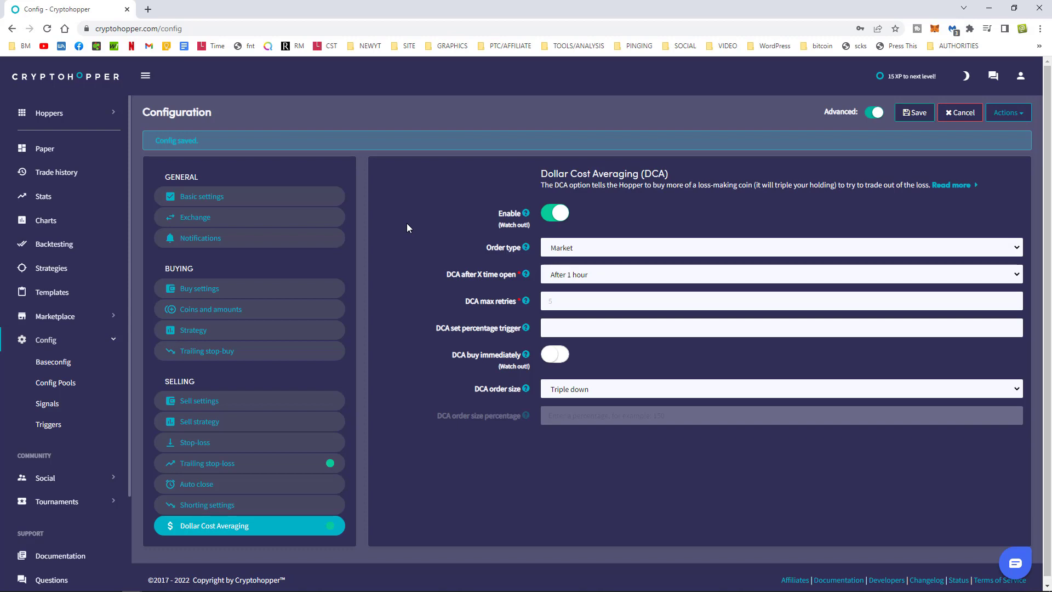
pyautogui.click(570, 302)
pyautogui.click(592, 331)
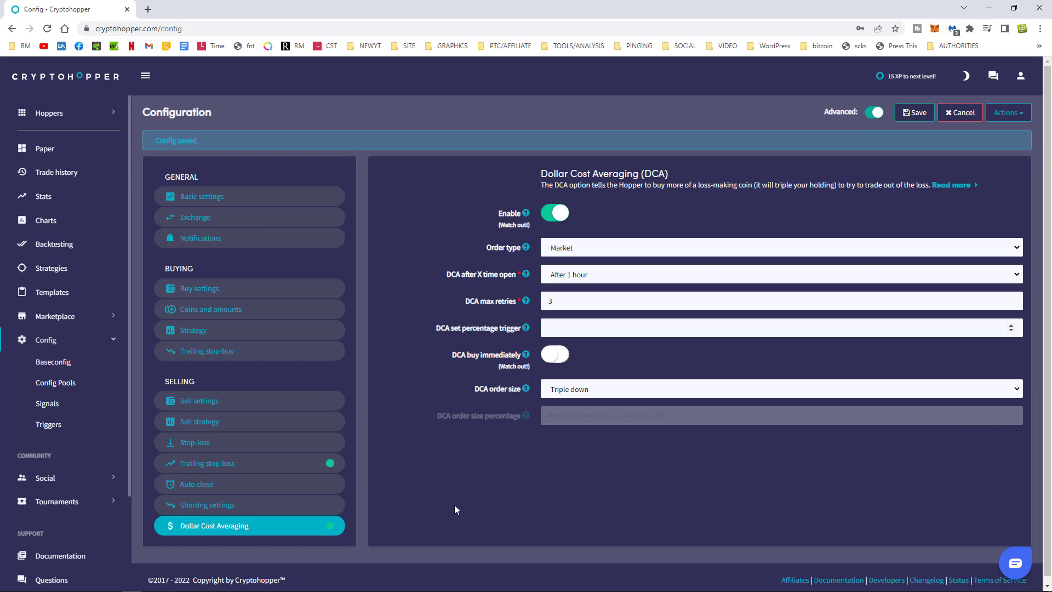
# Set a 10 percentage DCA trigger and Double down order size, then save the config.
pyautogui.write('10')
pyautogui.doubleClick(554, 301)
pyautogui.click(583, 390)
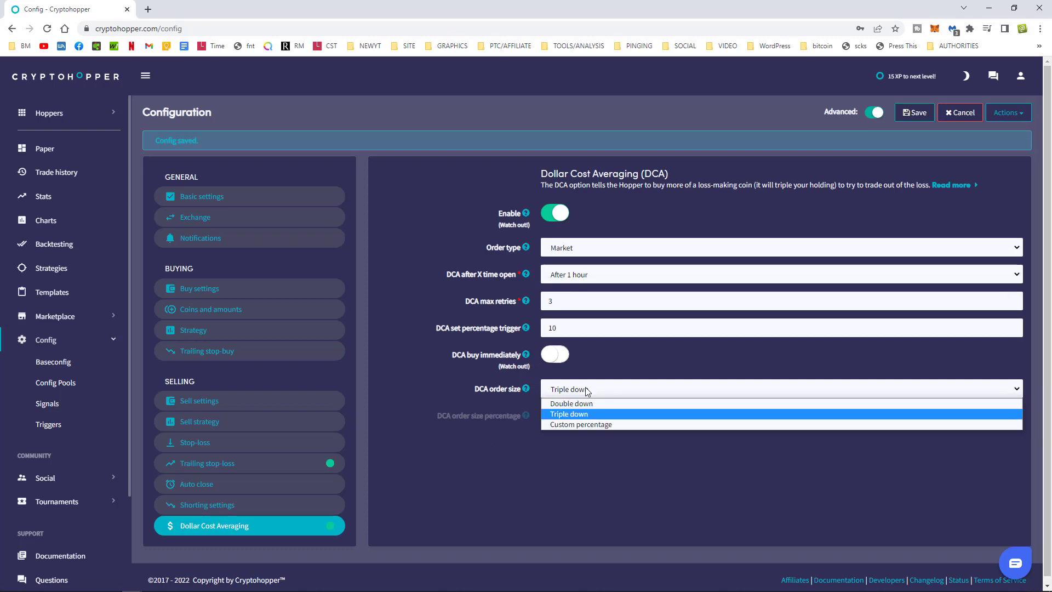
pyautogui.click(576, 404)
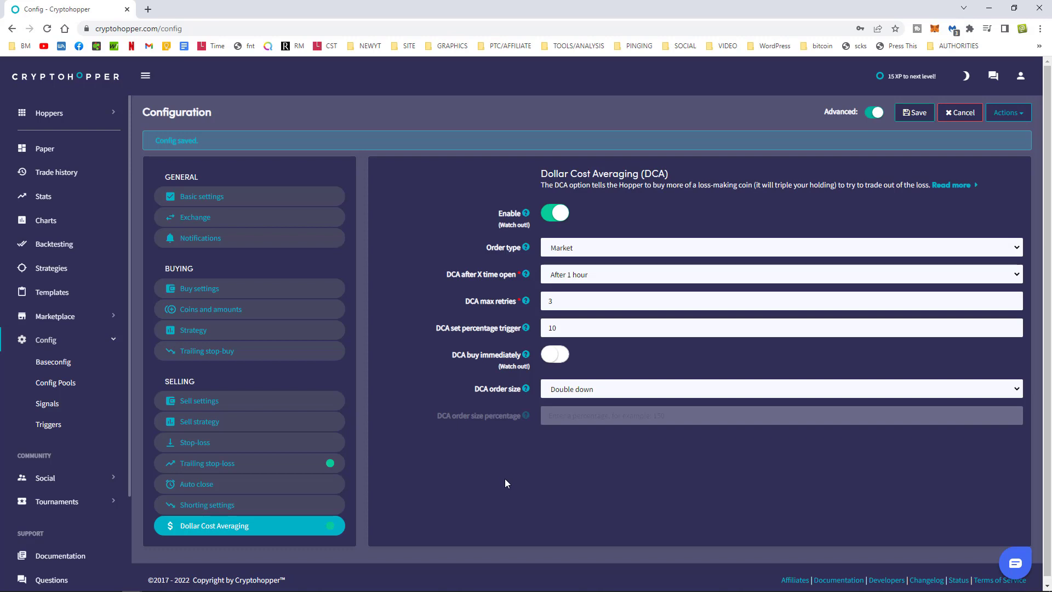
pyautogui.click(911, 117)
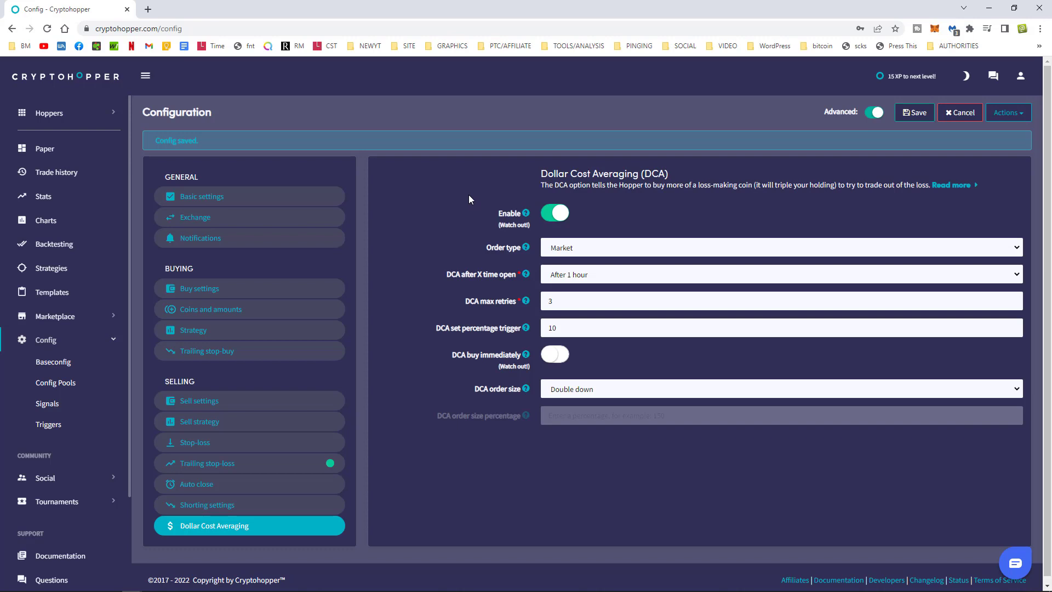
pyautogui.click(915, 112)
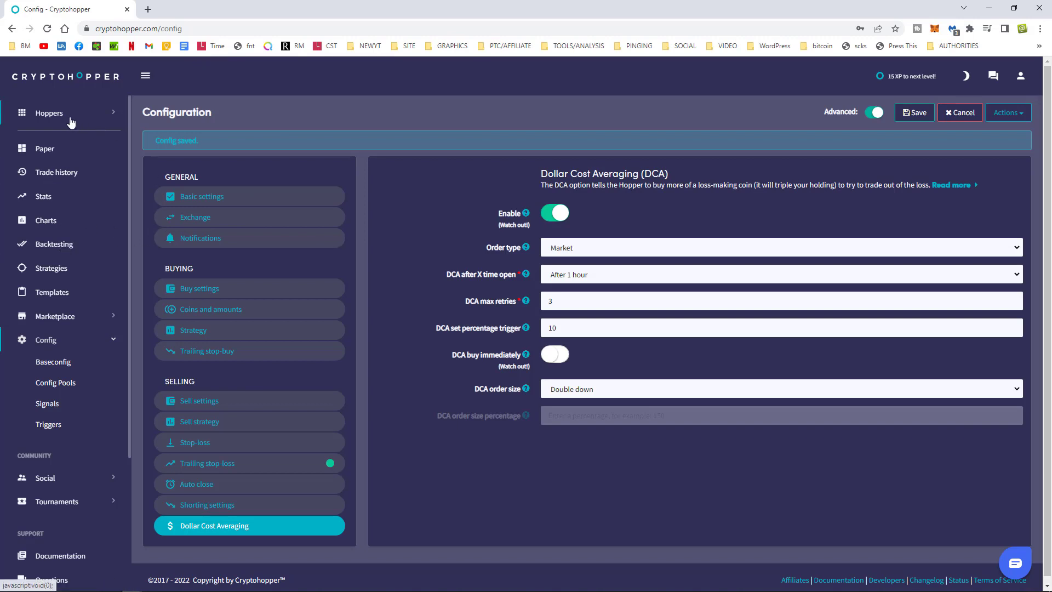
# Review the Paper hopper dashboard, then expand the Marketplace menu in the sidebar.
pyautogui.click(50, 148)
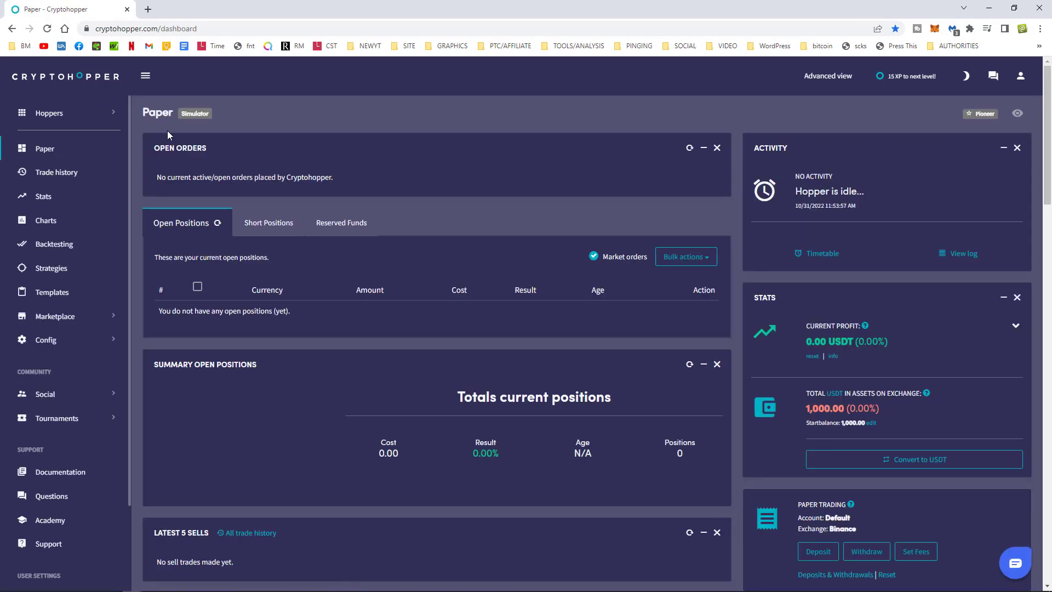
pyautogui.scroll(-6, 535, 306)
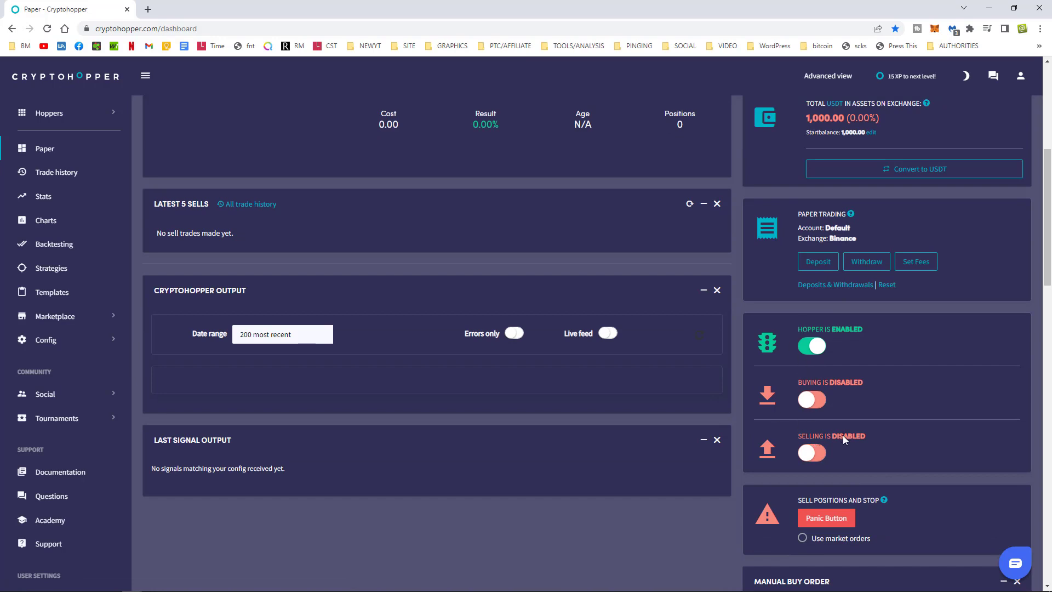
pyautogui.scroll(6, 843, 435)
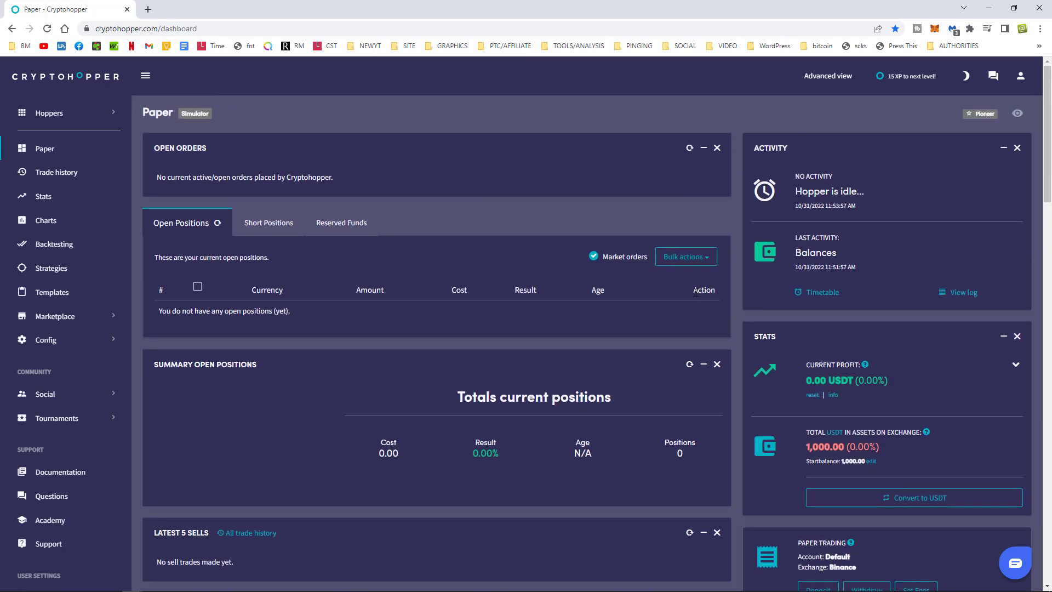
pyautogui.click(60, 321)
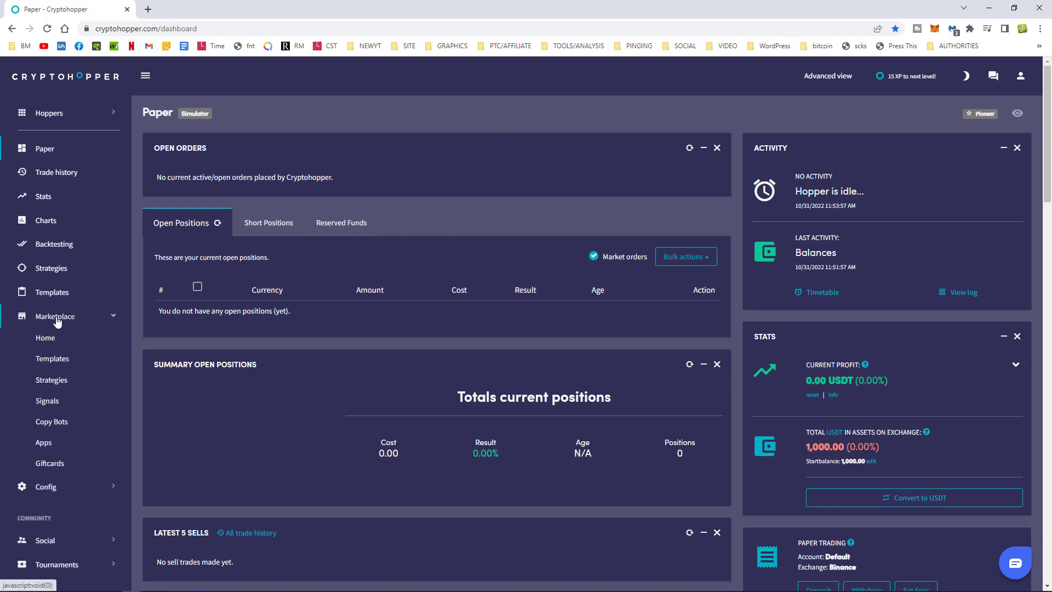
# Go to Marketplace Apps and browse the 12 apps, including TradingView and Zapier.
pyautogui.click(50, 448)
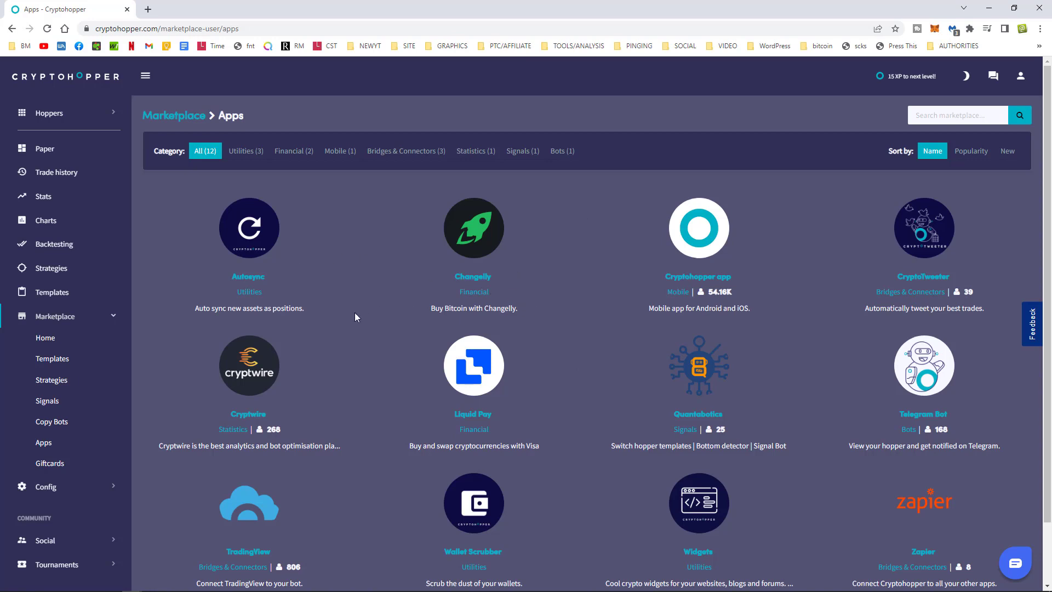
pyautogui.scroll(-2, 548, 323)
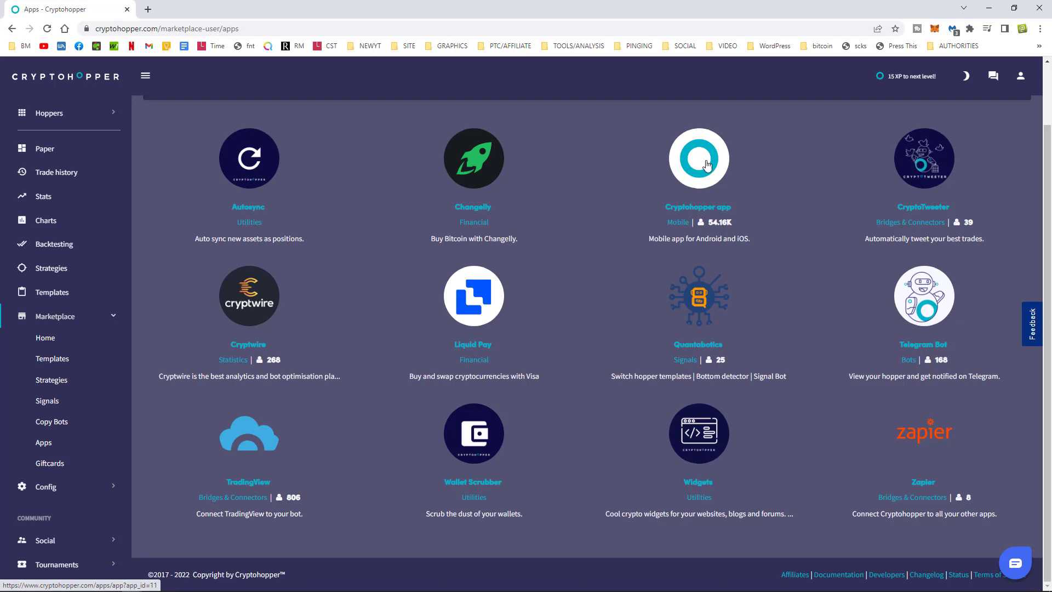
pyautogui.scroll(2, 548, 360)
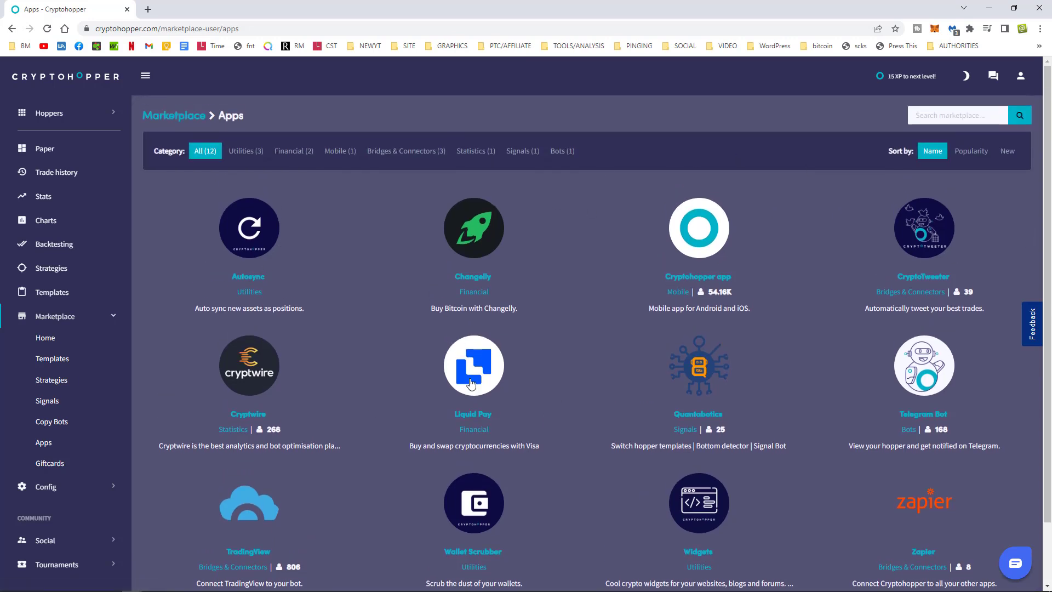
pyautogui.scroll(-2, 502, 384)
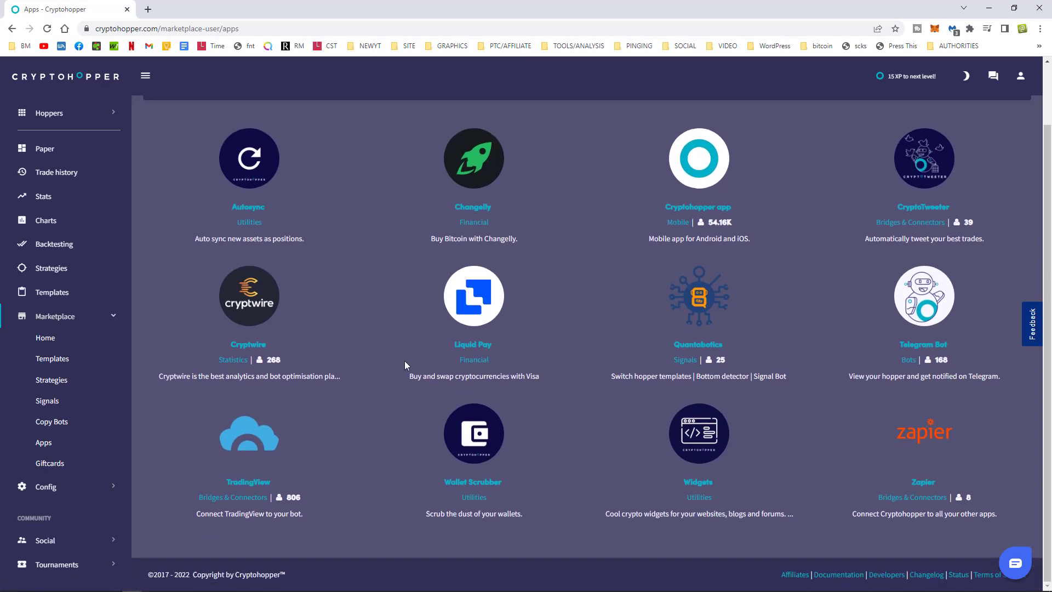
# Open the TradingView app from the Marketplace Apps list.
pyautogui.click(254, 446)
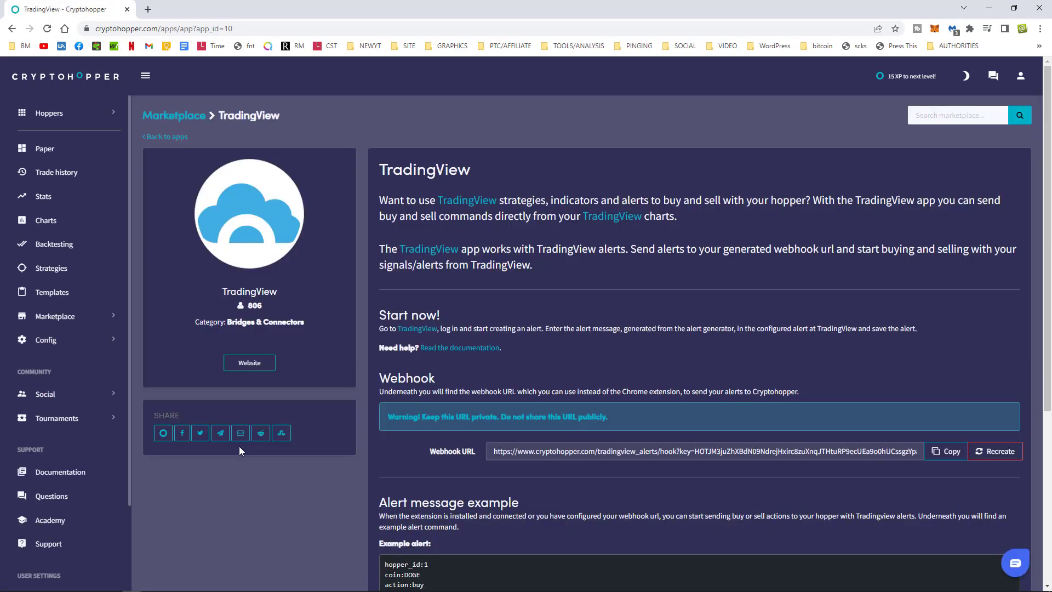
pyautogui.scroll(-4, 669, 268)
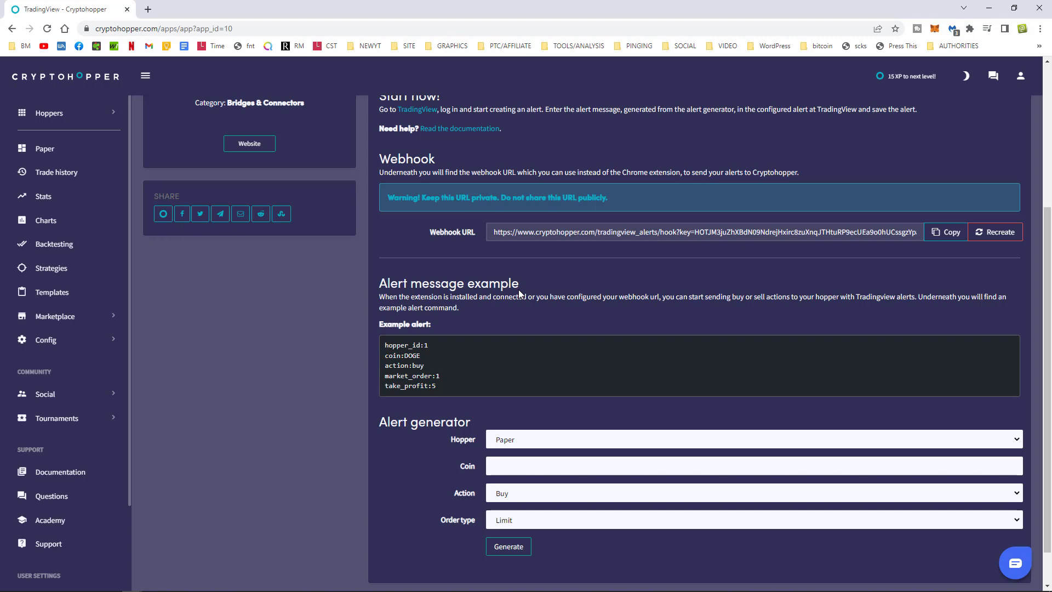
pyautogui.scroll(4, 639, 359)
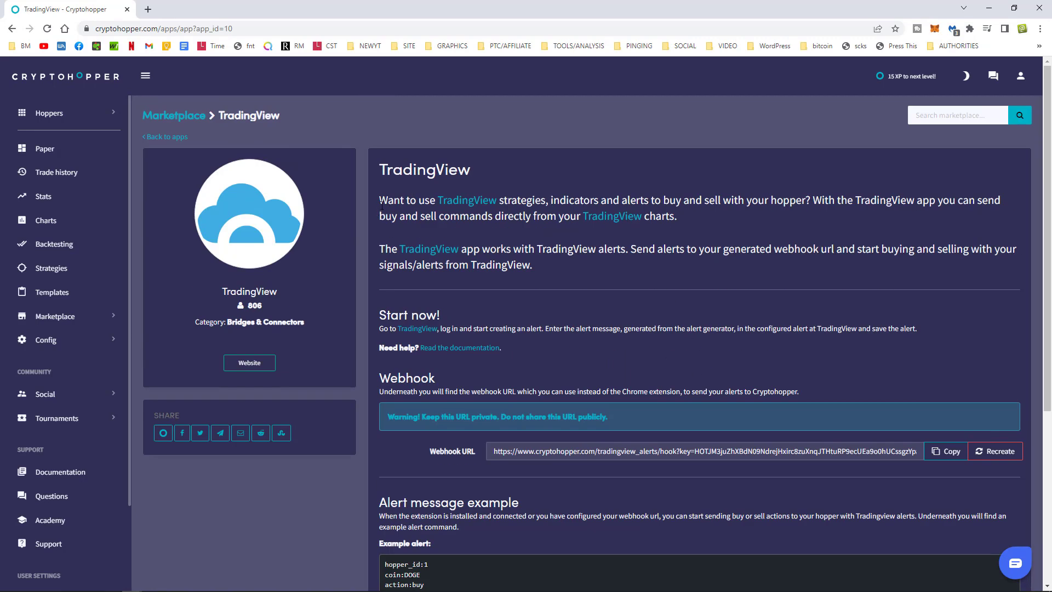
# Highlight the description's key sentences on webhook alerts, buying and selling, and the Webhook heading.
pyautogui.moveTo(380, 200); pyautogui.dragTo(685, 222)
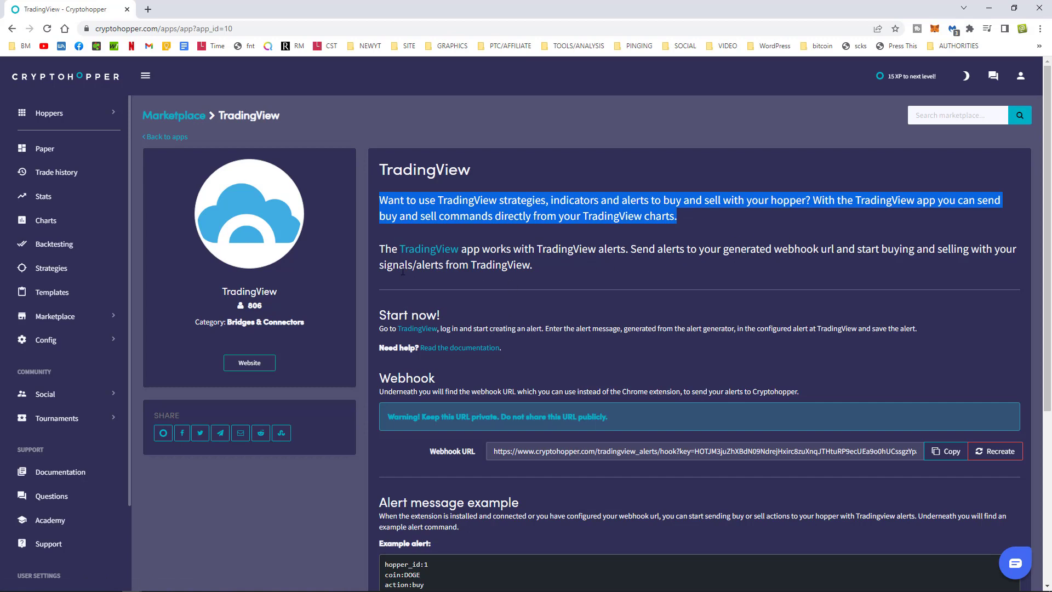
pyautogui.moveTo(378, 254); pyautogui.dragTo(704, 256)
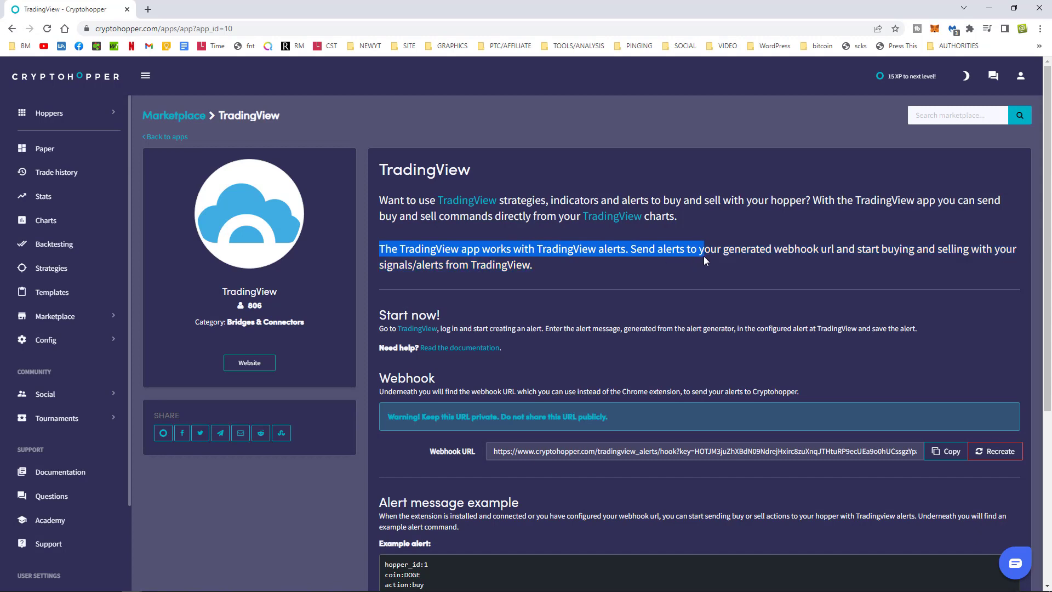
pyautogui.click(644, 253)
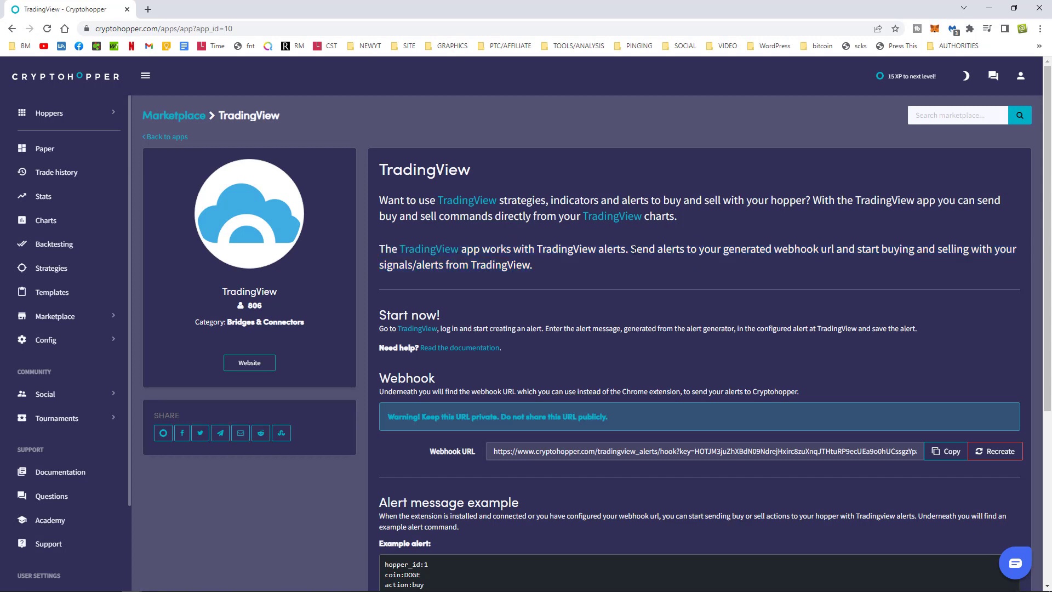
pyautogui.moveTo(630, 251); pyautogui.dragTo(842, 255)
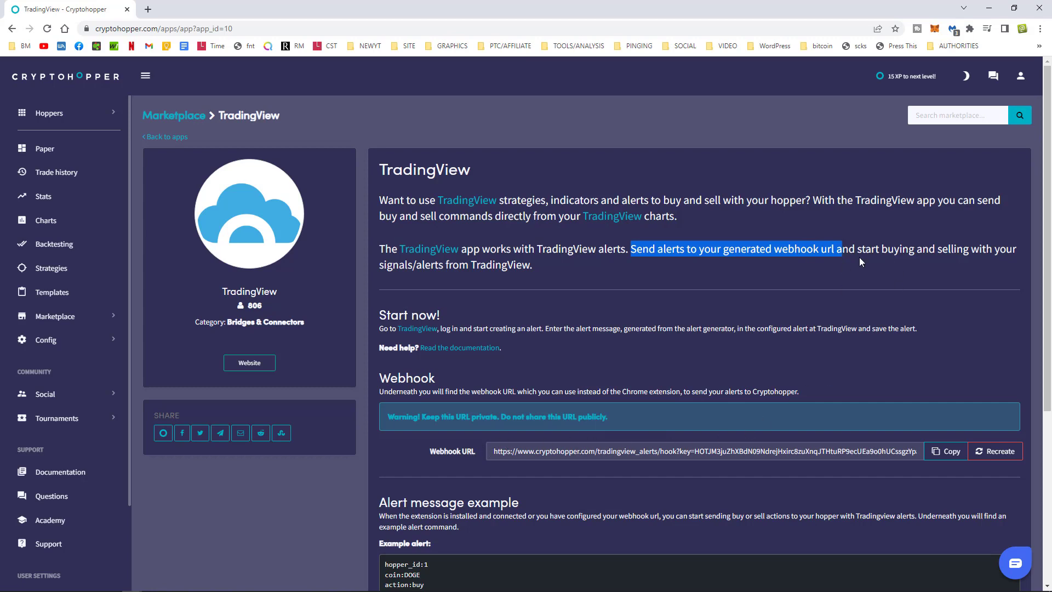
pyautogui.moveTo(882, 250); pyautogui.dragTo(986, 250)
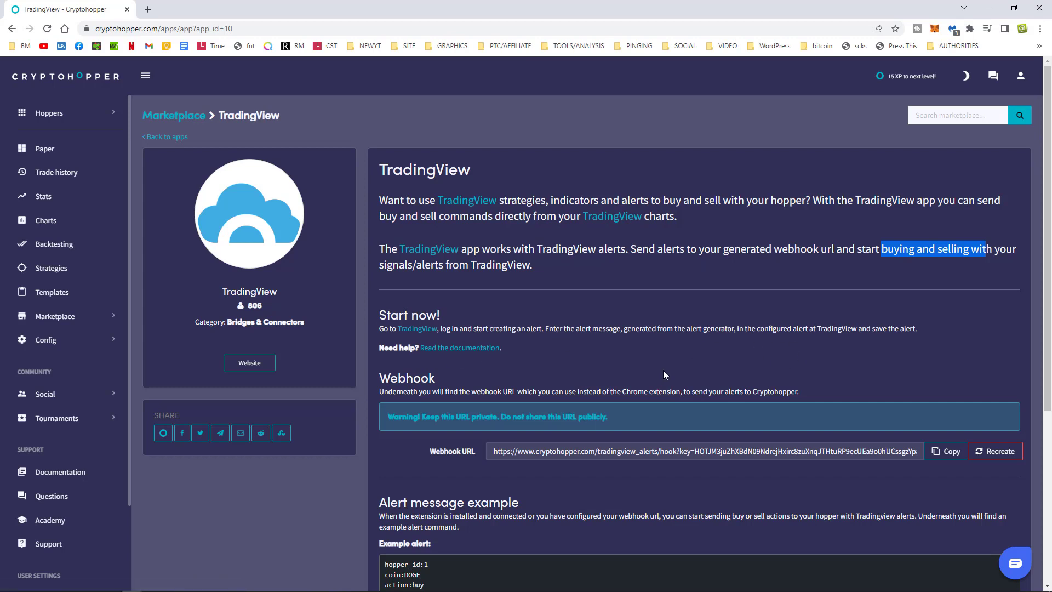
pyautogui.scroll(-2, 420, 284)
pyautogui.moveTo(380, 268); pyautogui.dragTo(447, 268)
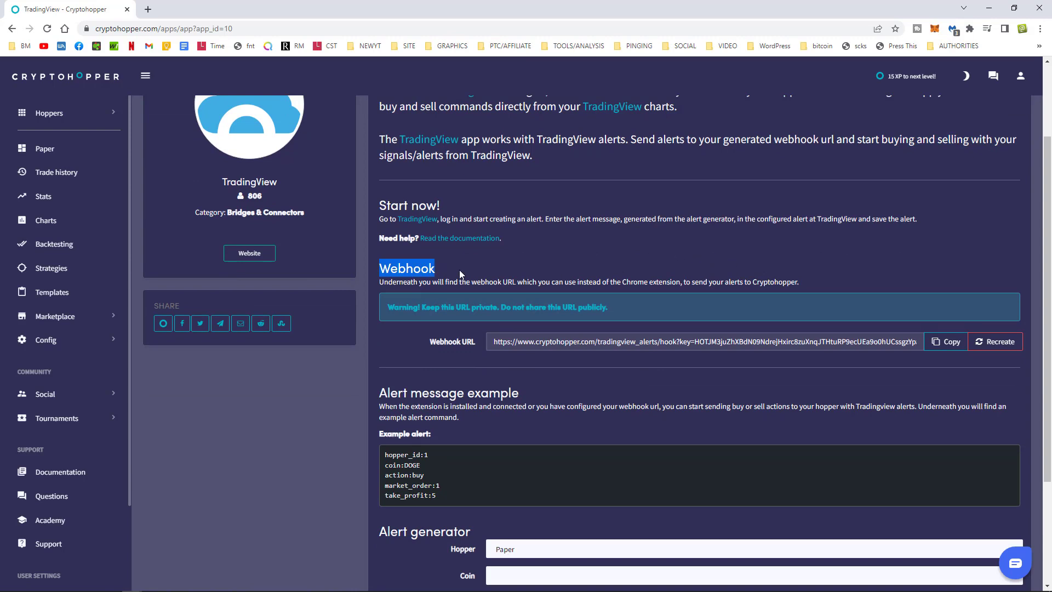
pyautogui.click(438, 274)
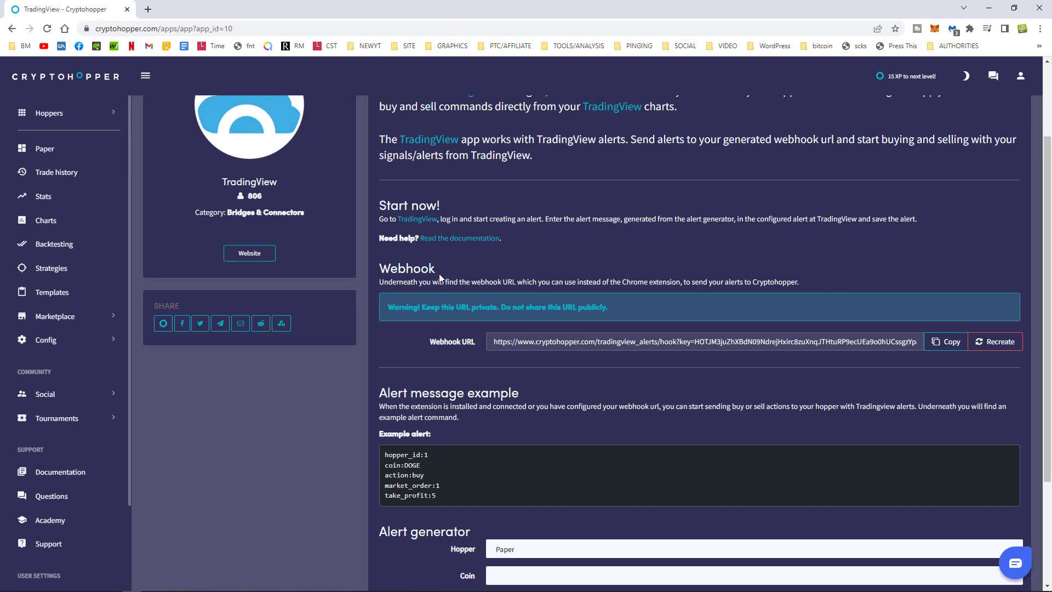
pyautogui.moveTo(489, 343); pyautogui.dragTo(952, 347)
pyautogui.click(952, 347)
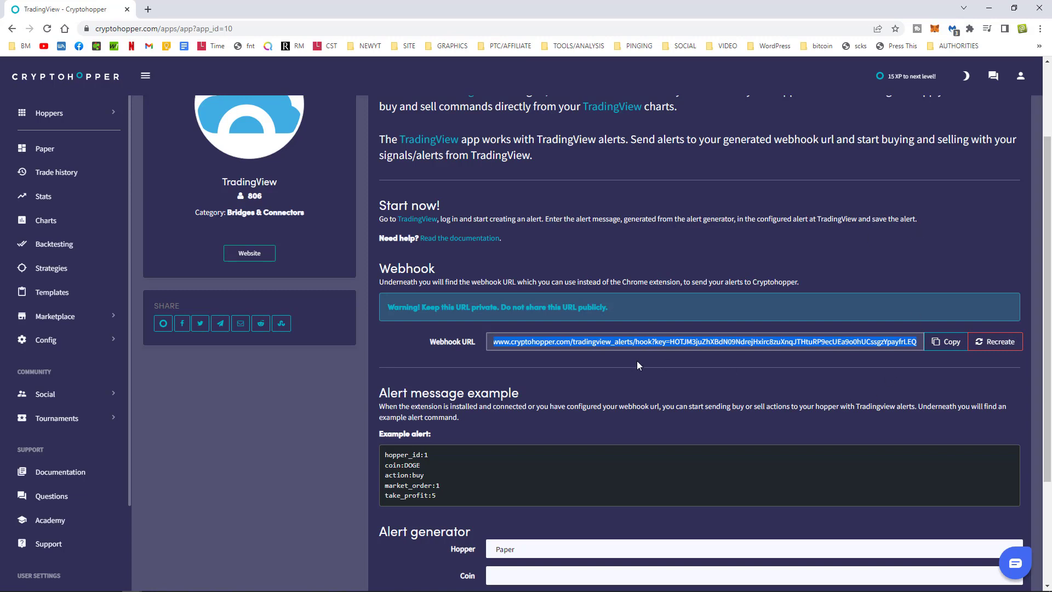
pyautogui.click(668, 373)
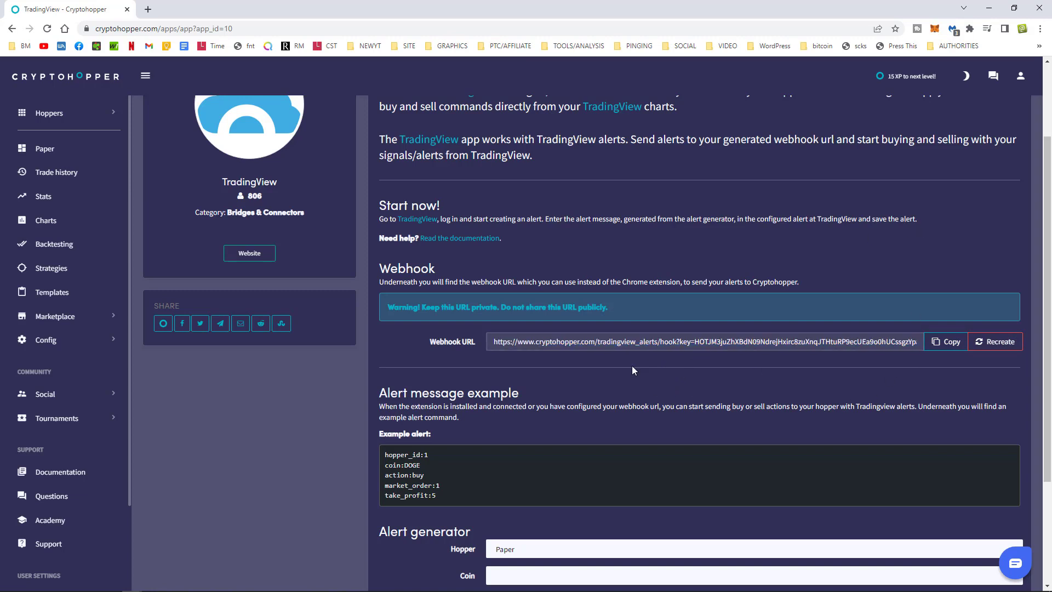
pyautogui.moveTo(491, 342); pyautogui.dragTo(921, 341)
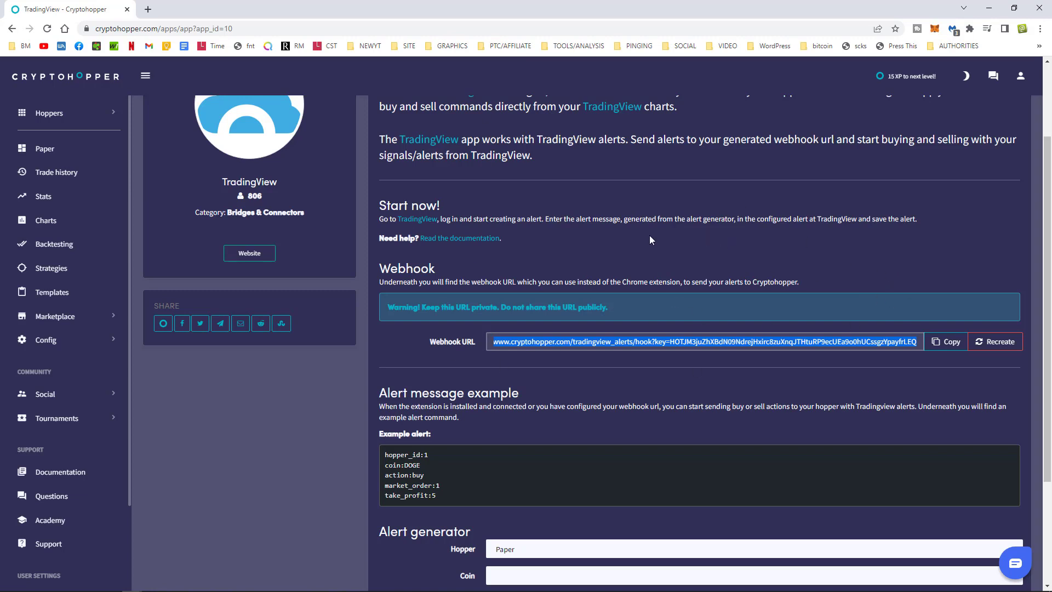
pyautogui.click(569, 346)
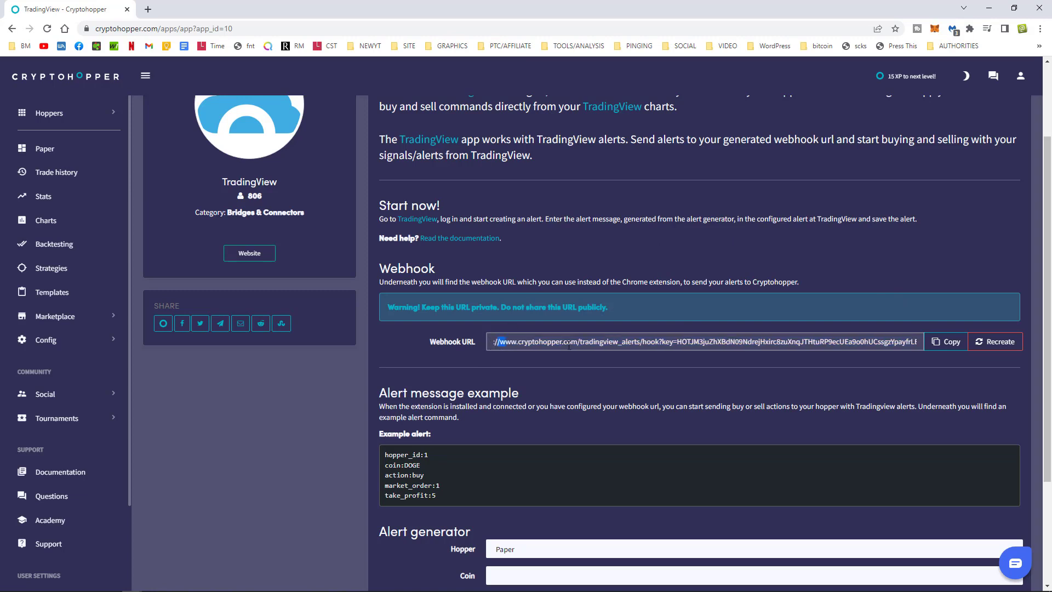
pyautogui.moveTo(569, 345); pyautogui.dragTo(947, 354)
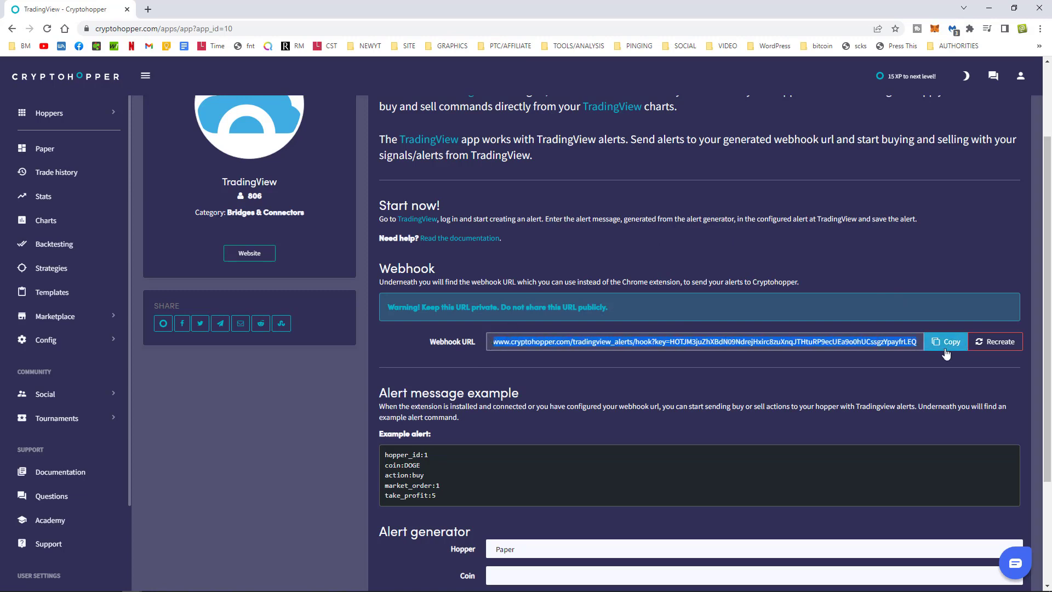
# Recreate the TradingView webhook URL, confirm, and copy the new URL.
pyautogui.click(995, 349)
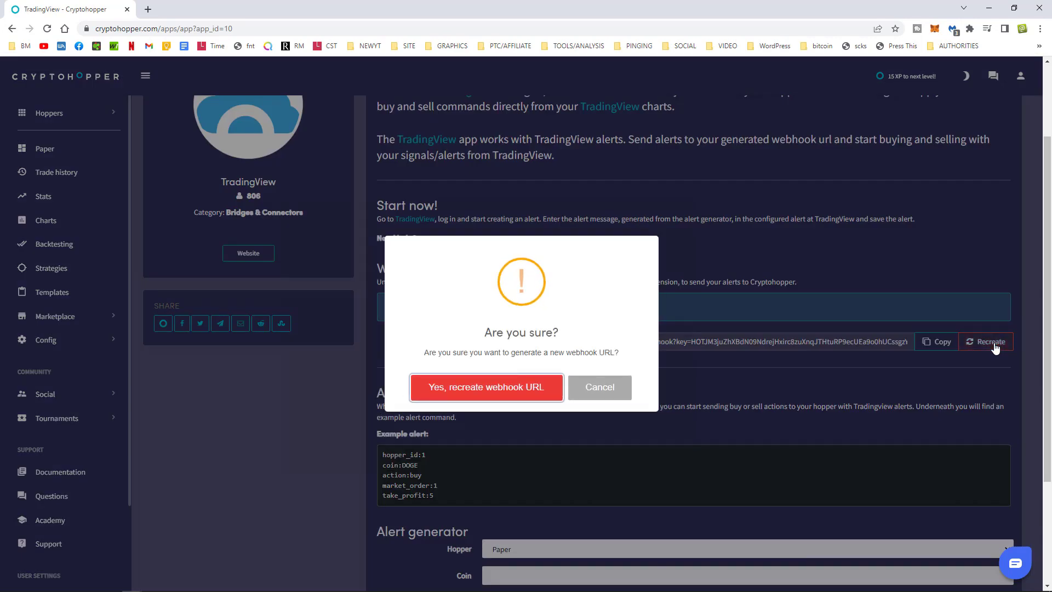
pyautogui.click(452, 390)
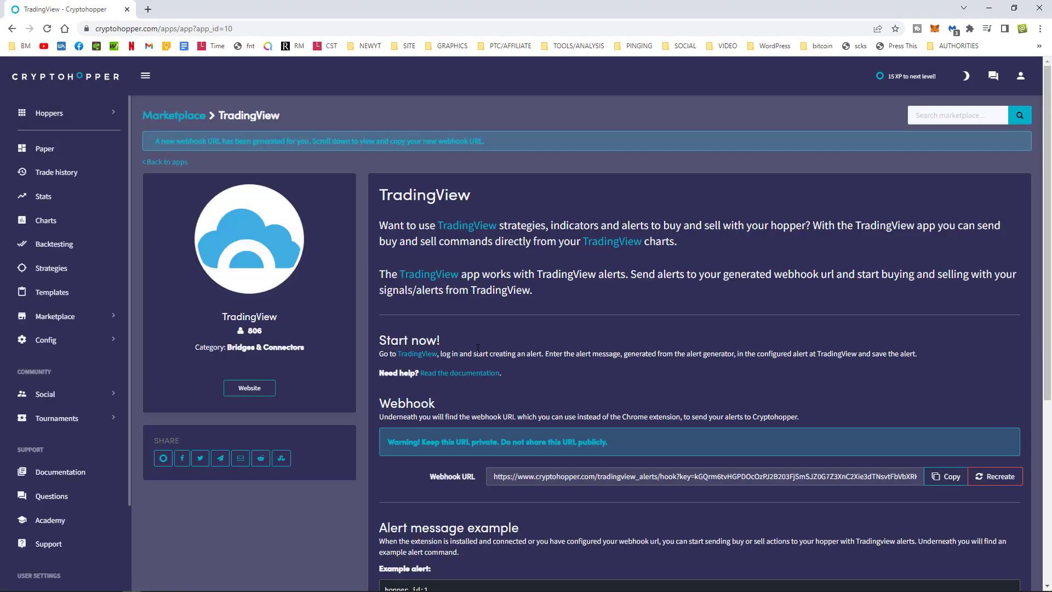
pyautogui.scroll(-1, 795, 416)
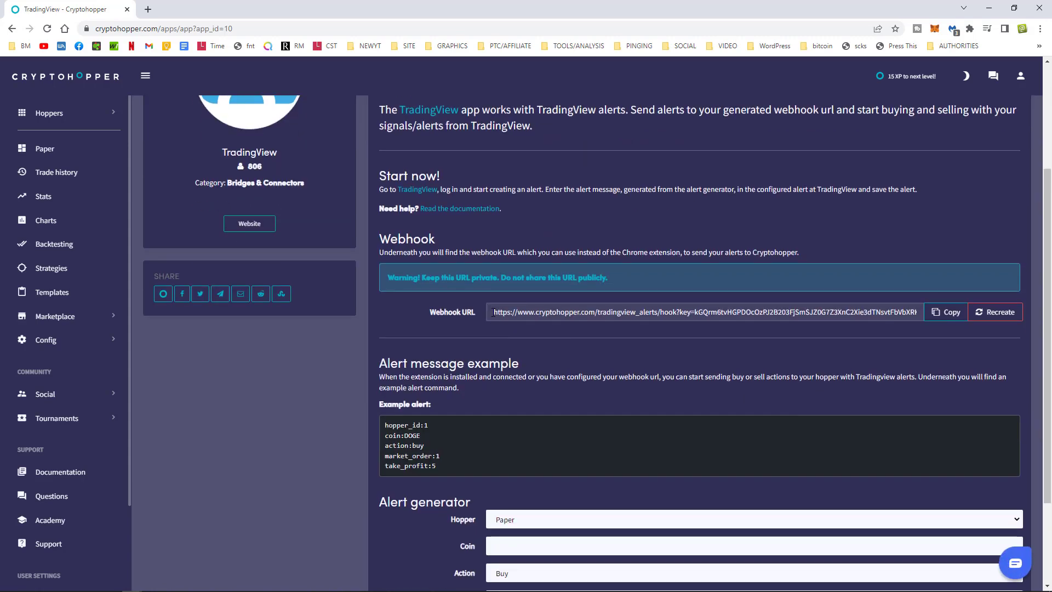
pyautogui.moveTo(518, 312); pyautogui.dragTo(948, 319)
pyautogui.click(946, 312)
# Reselect the new webhook URL, highlighting its base address, then select the whole URL.
pyautogui.click(917, 227)
pyautogui.moveTo(490, 316); pyautogui.dragTo(940, 317)
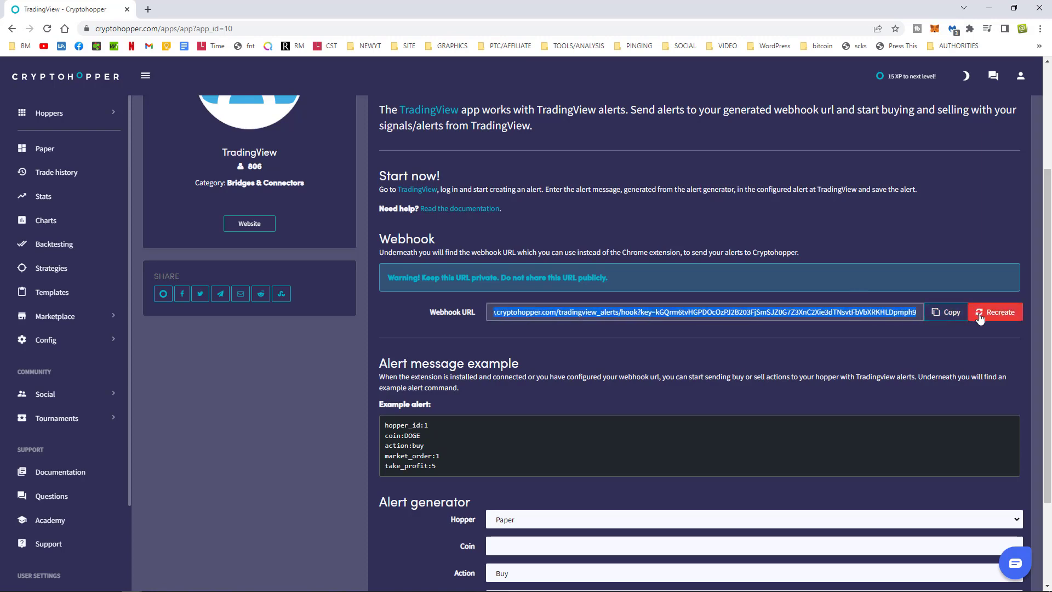
pyautogui.click(581, 339)
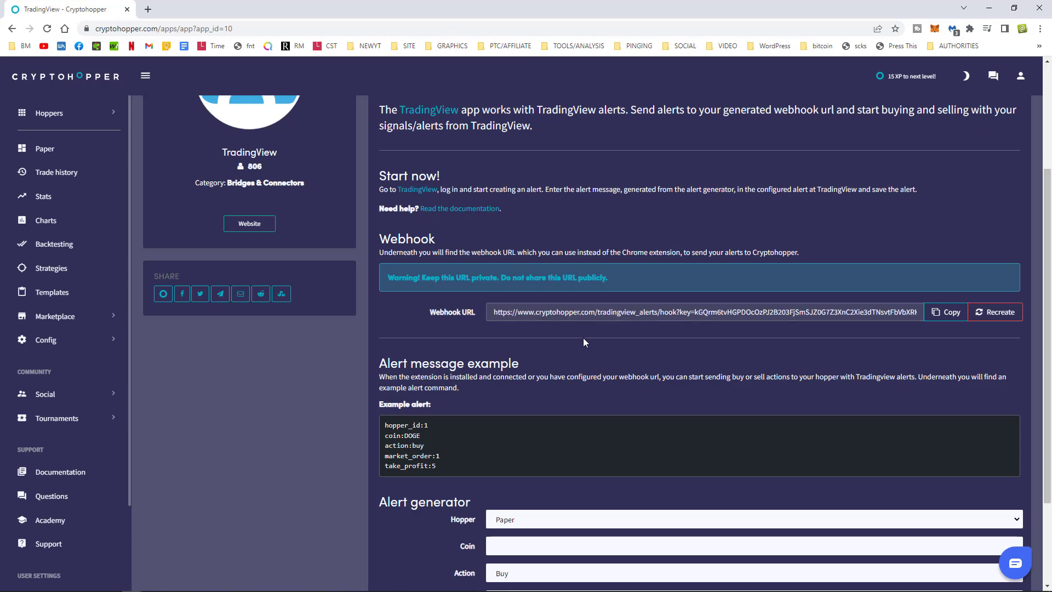
pyautogui.moveTo(494, 312); pyautogui.dragTo(662, 311)
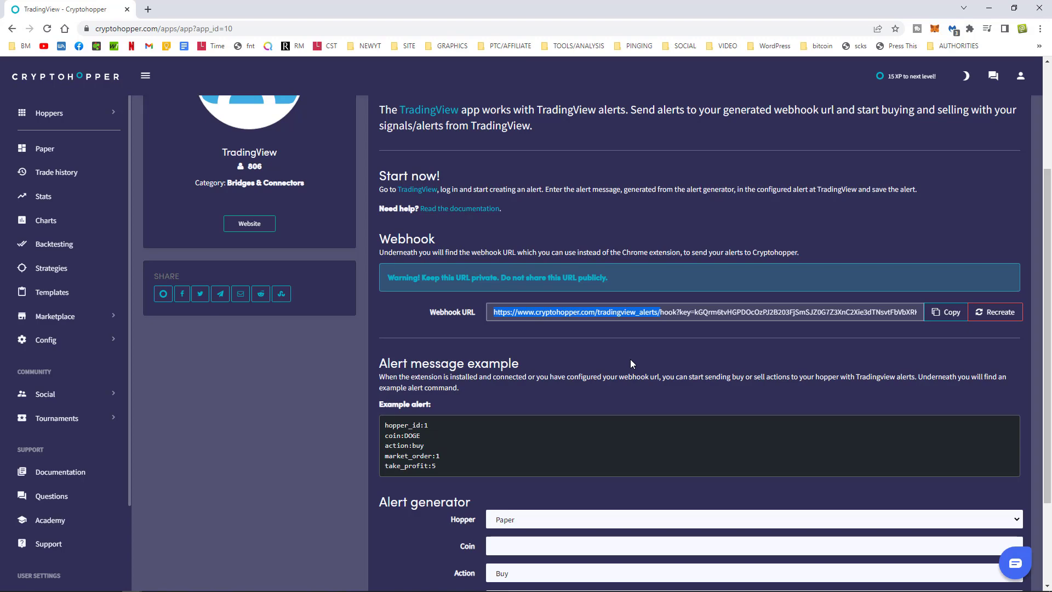
pyautogui.scroll(3, 614, 364)
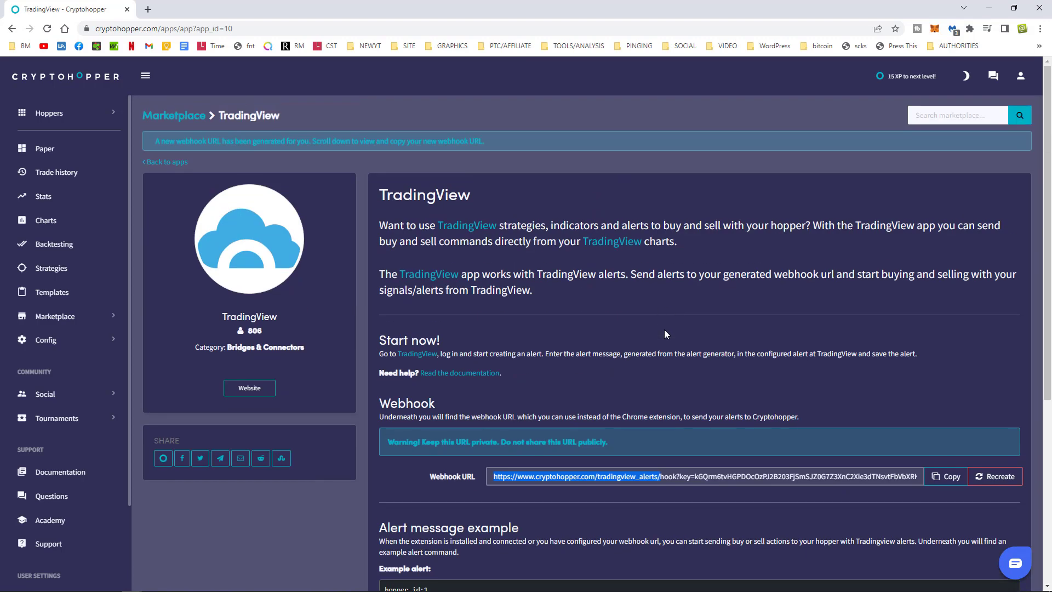
pyautogui.tripleClick(583, 479)
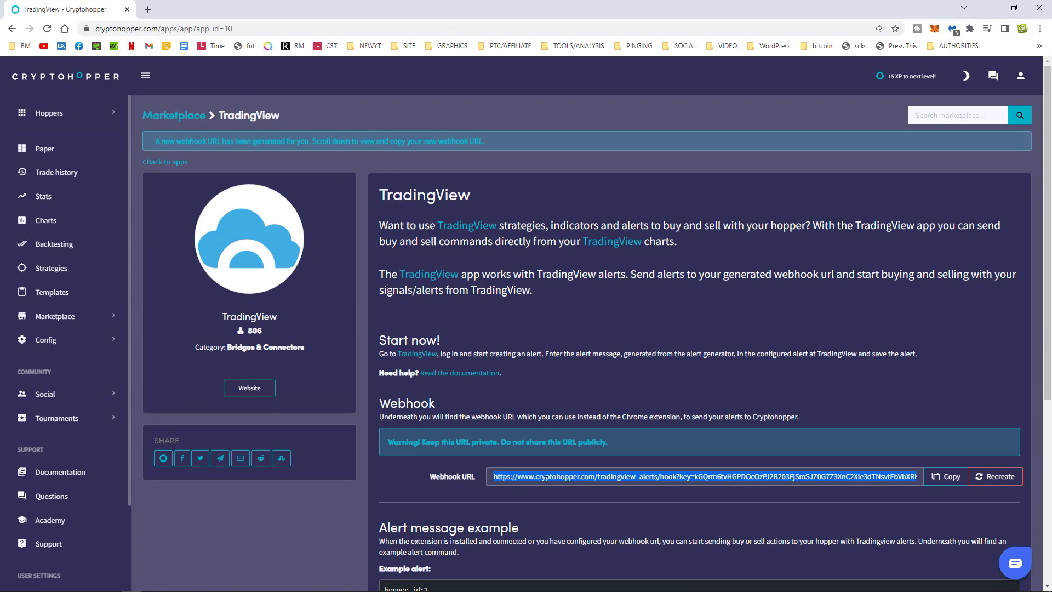
pyautogui.moveTo(459, 587)
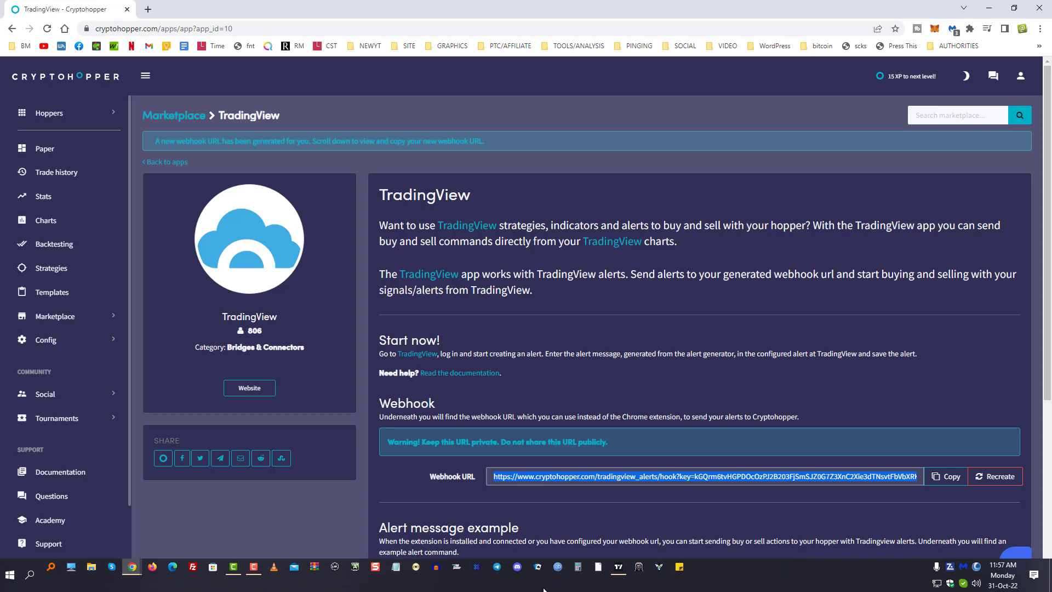
# Paste the new webhook URL into an untitled Notepad note and return to Cryptohopper.
pyautogui.click(394, 571)
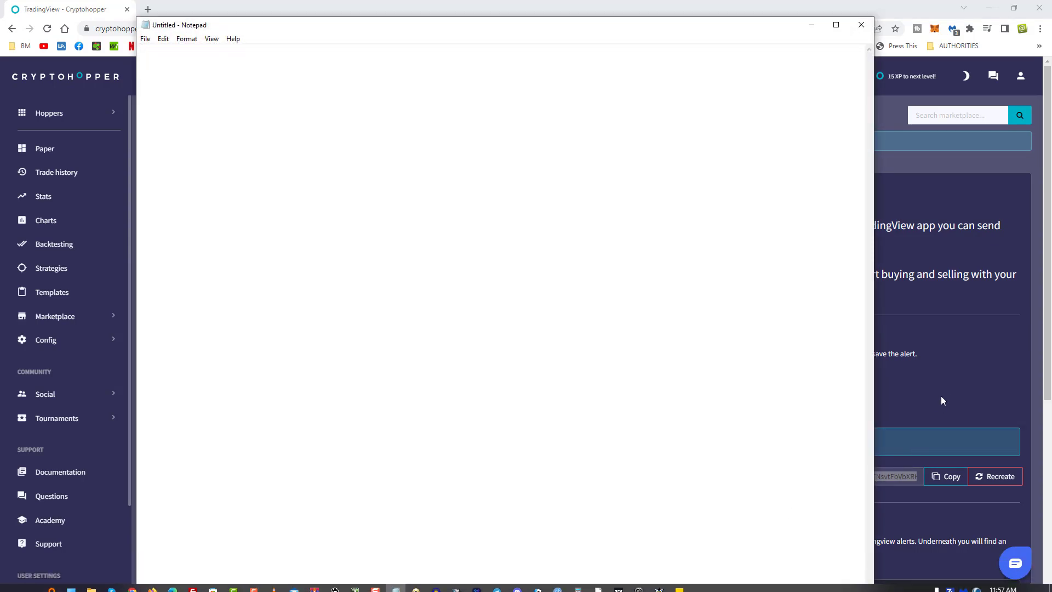
pyautogui.click(949, 475)
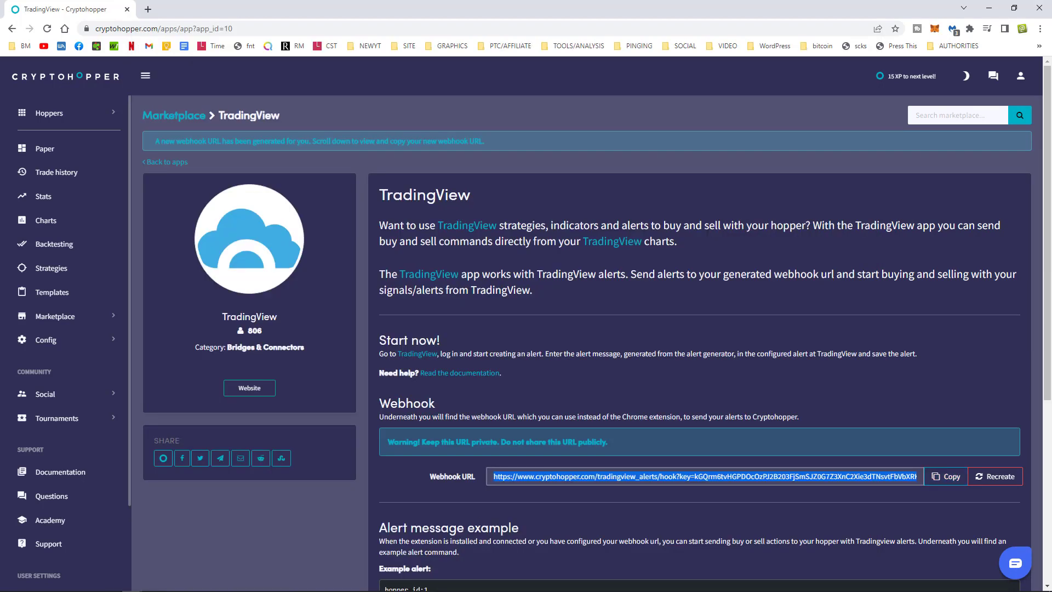
pyautogui.click(396, 567)
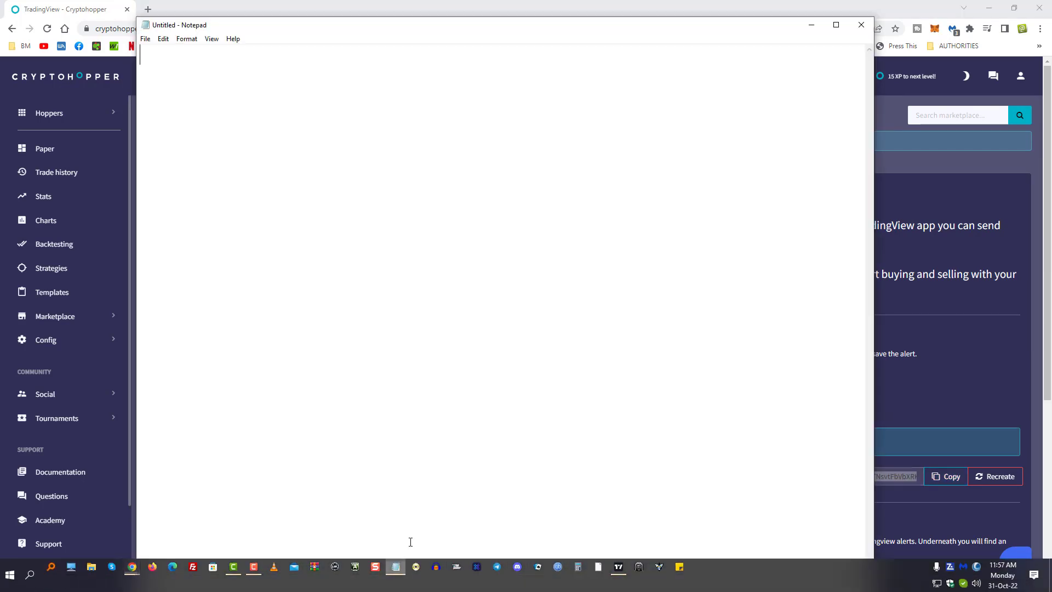
pyautogui.rightClick(331, 173)
pyautogui.click(392, 220)
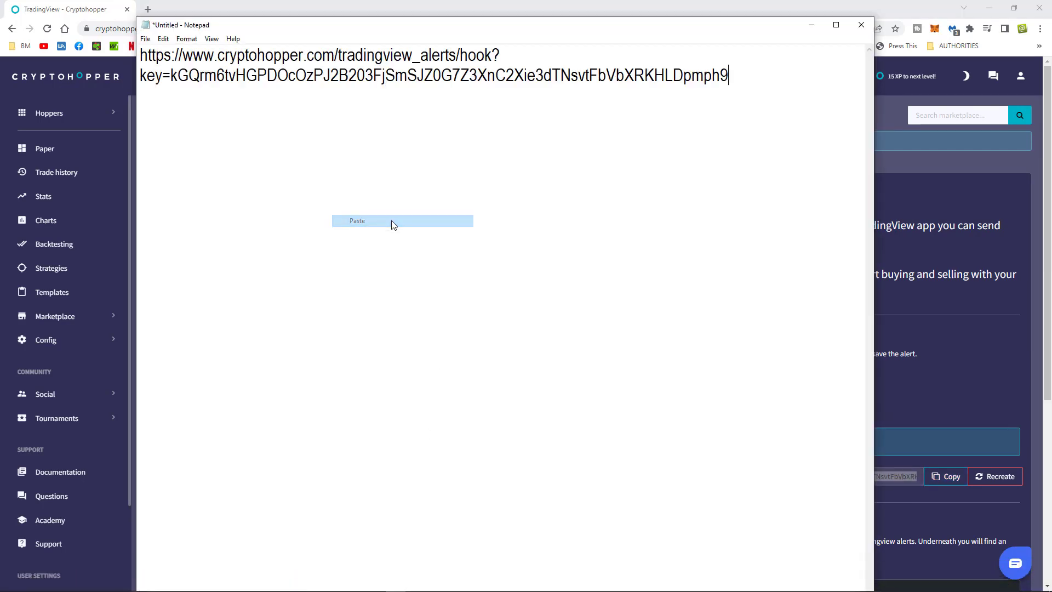
pyautogui.moveTo(447, 29)
pyautogui.mouseDown()
pyautogui.moveTo(458, 38)
pyautogui.moveTo(443, 39)
pyautogui.mouseUp()
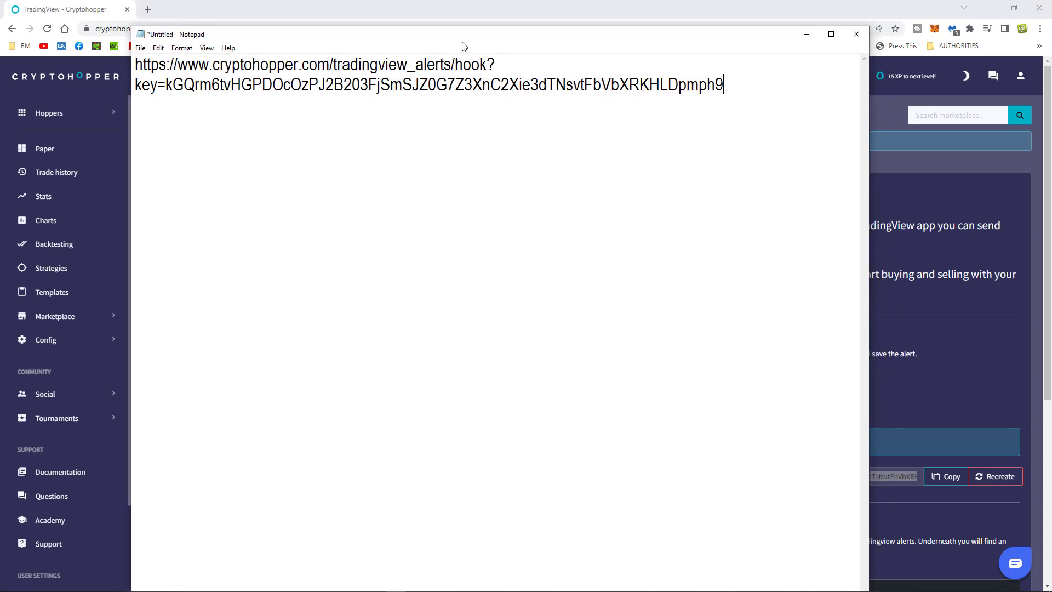
pyautogui.click(900, 185)
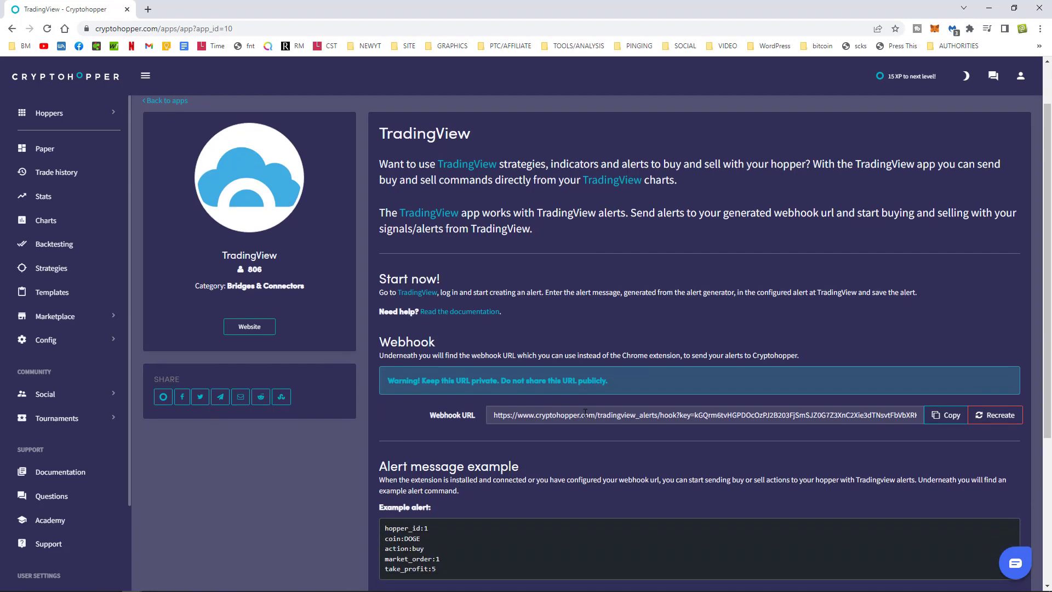
# Highlight the five-line example alert and its action:buy line, then show the Action choices.
pyautogui.scroll(-2, 484, 378)
pyautogui.moveTo(522, 366); pyautogui.dragTo(787, 368)
pyautogui.scroll(-3, 461, 336)
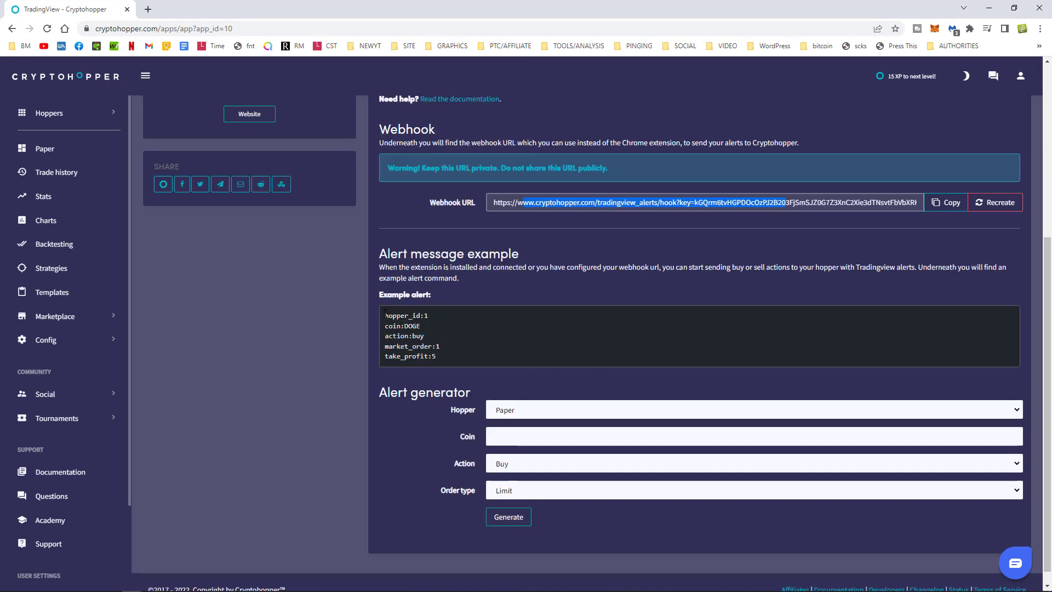
pyautogui.moveTo(385, 314); pyautogui.dragTo(451, 354)
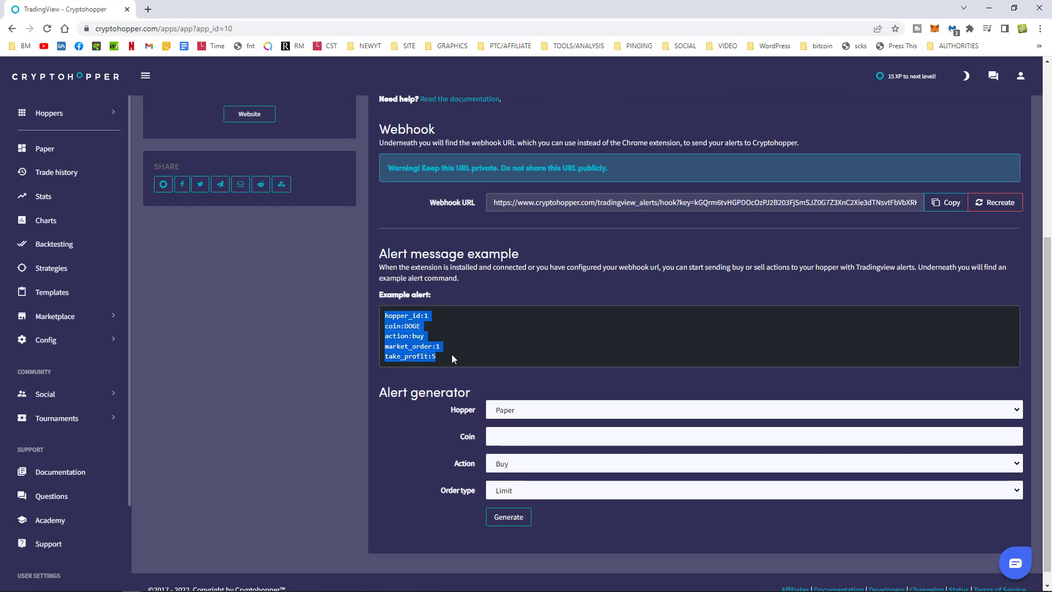
pyautogui.click(452, 359)
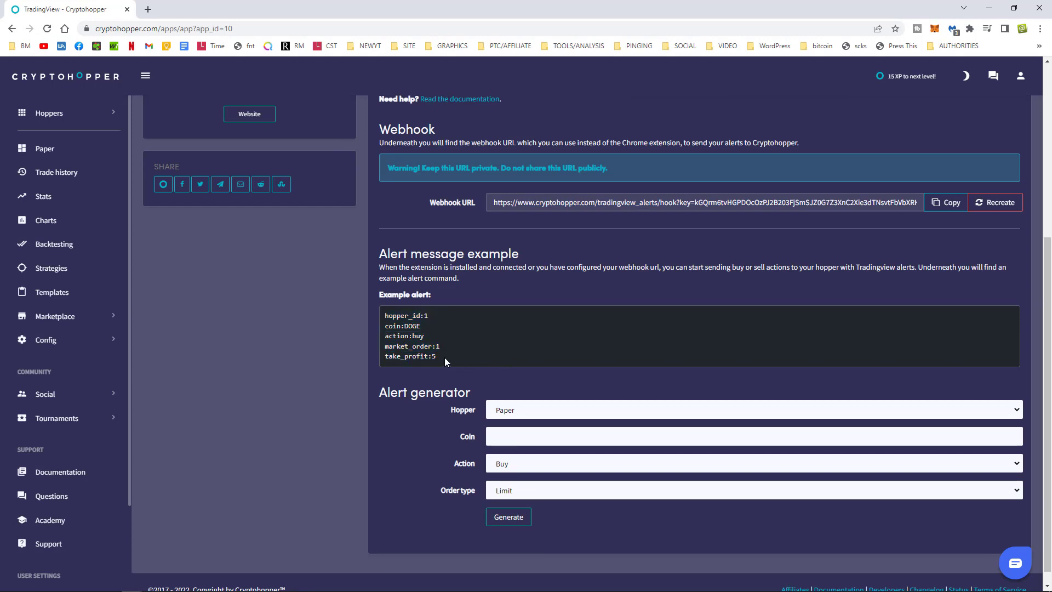
pyautogui.moveTo(430, 355); pyautogui.dragTo(379, 310)
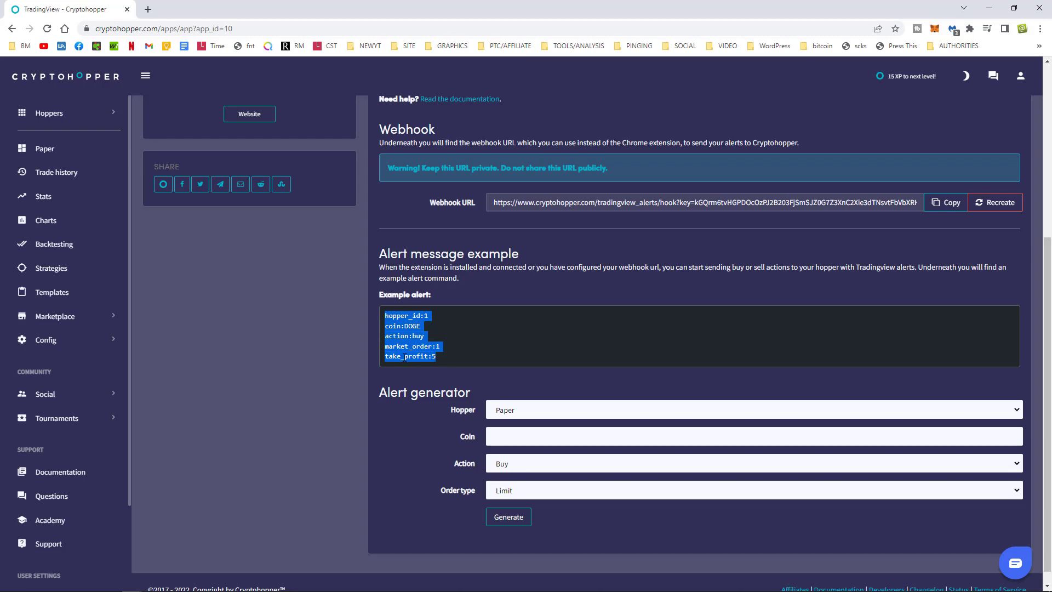
pyautogui.click(415, 336)
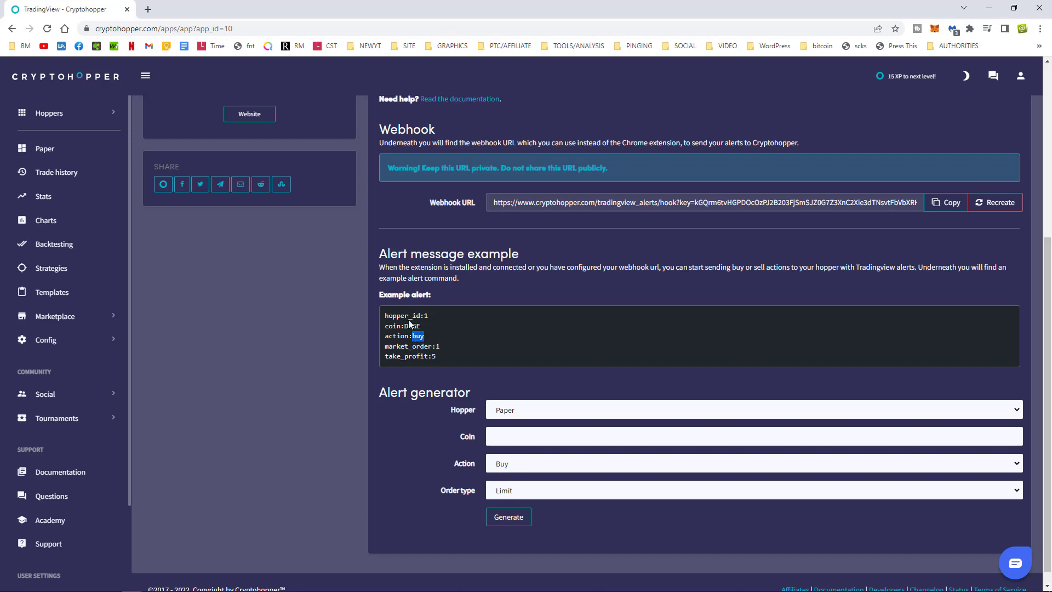
pyautogui.moveTo(384, 336); pyautogui.dragTo(426, 340)
pyautogui.click(529, 465)
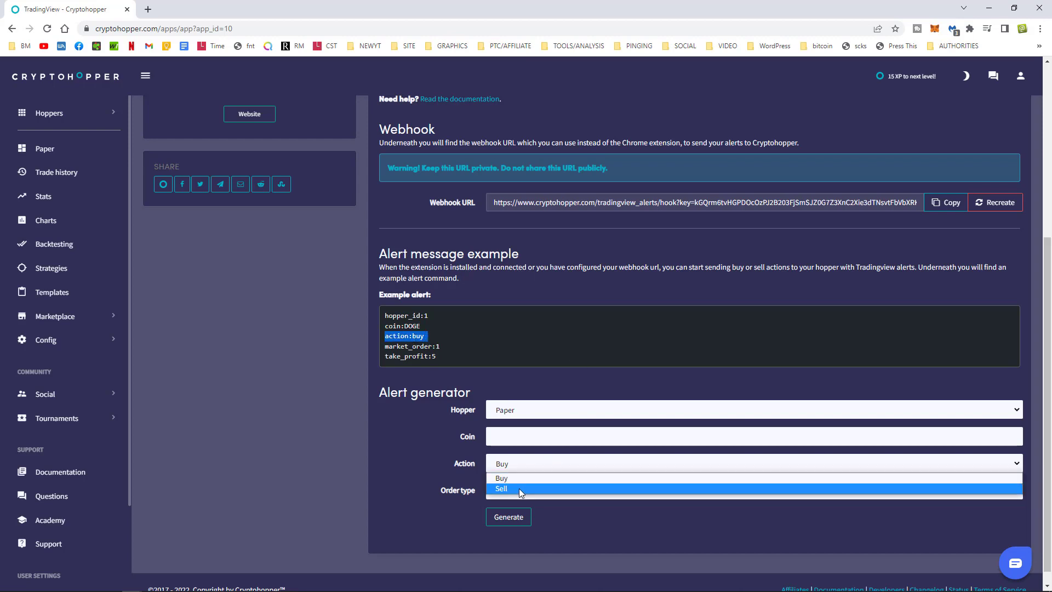
# Switch the alert action to Sell and generate an alert containing action:sell.
pyautogui.click(518, 488)
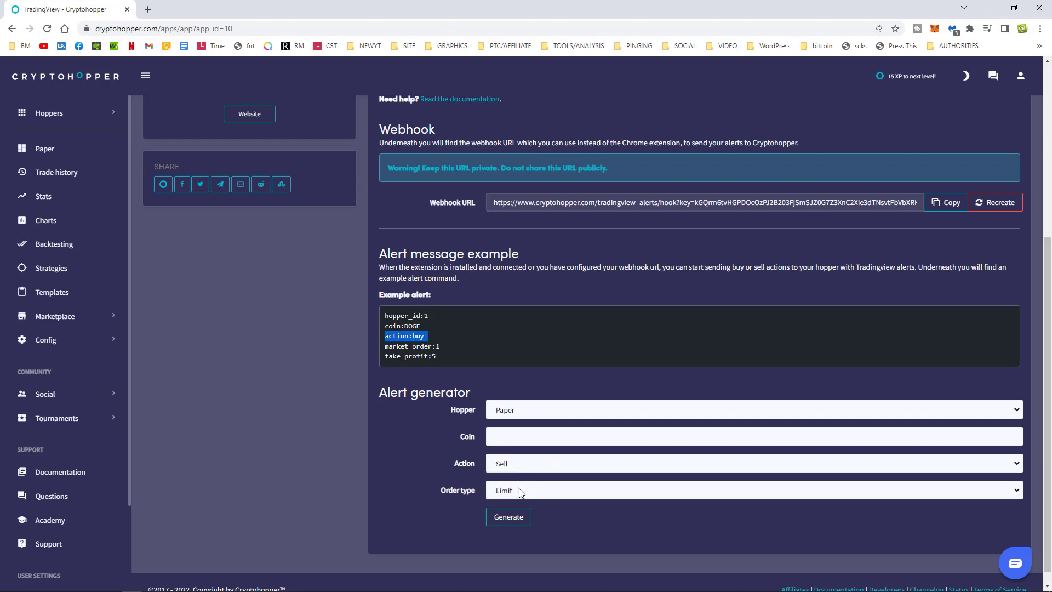
pyautogui.click(507, 523)
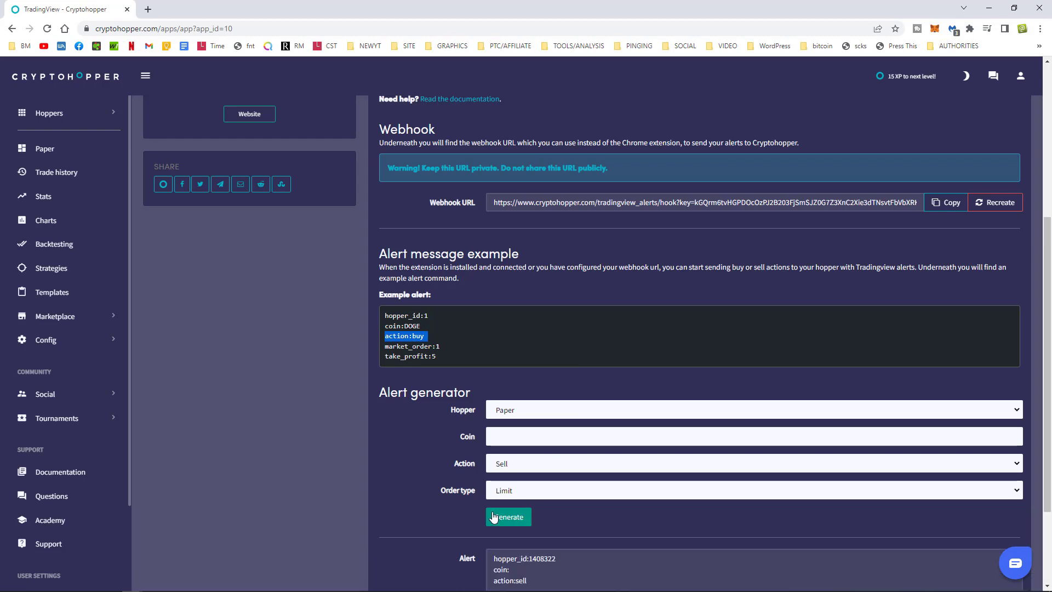
pyautogui.scroll(-2, 455, 489)
pyautogui.moveTo(535, 470); pyautogui.dragTo(515, 472)
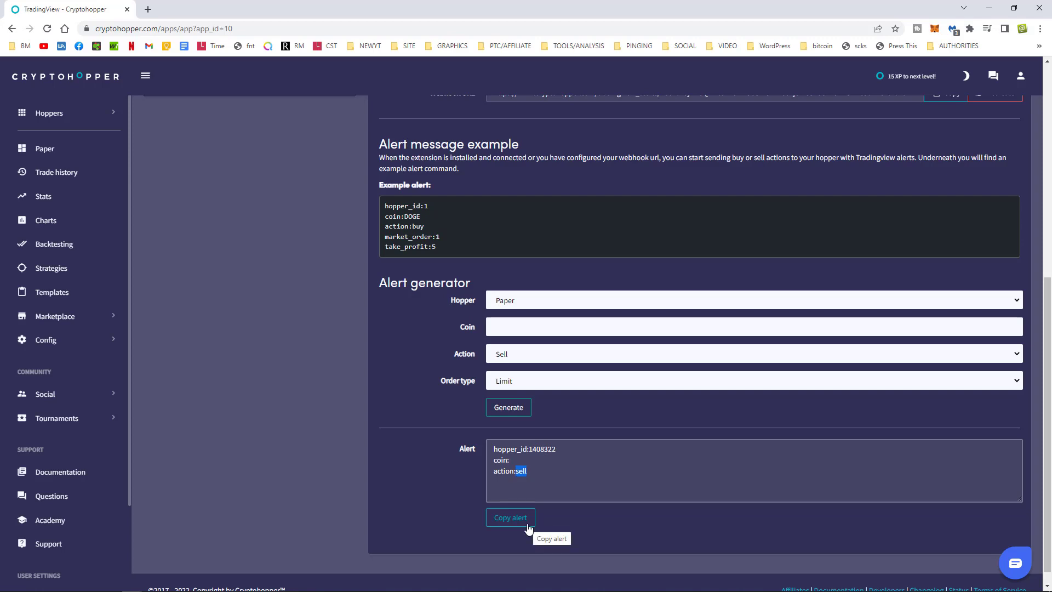
pyautogui.click(521, 356)
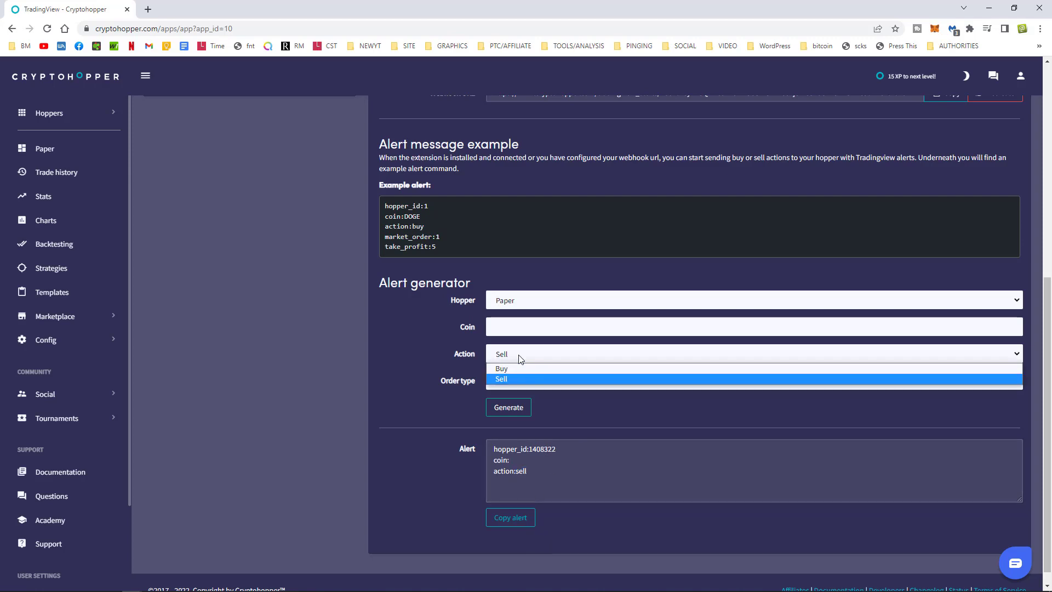
# Configure the alert as a Buy Market order for coin btc on the Paper hopper.
pyautogui.click(509, 370)
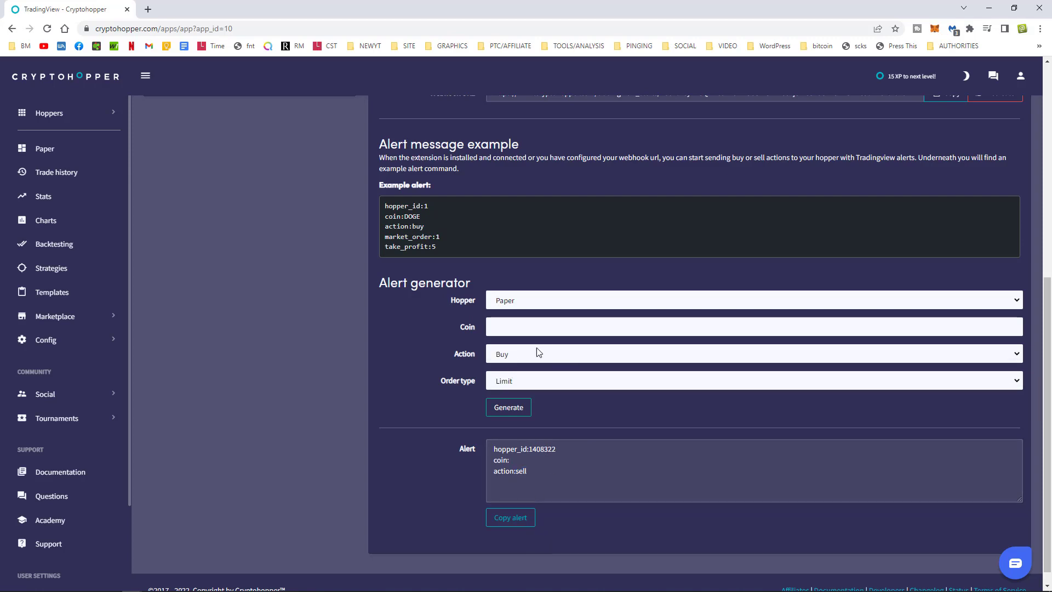
pyautogui.click(515, 384)
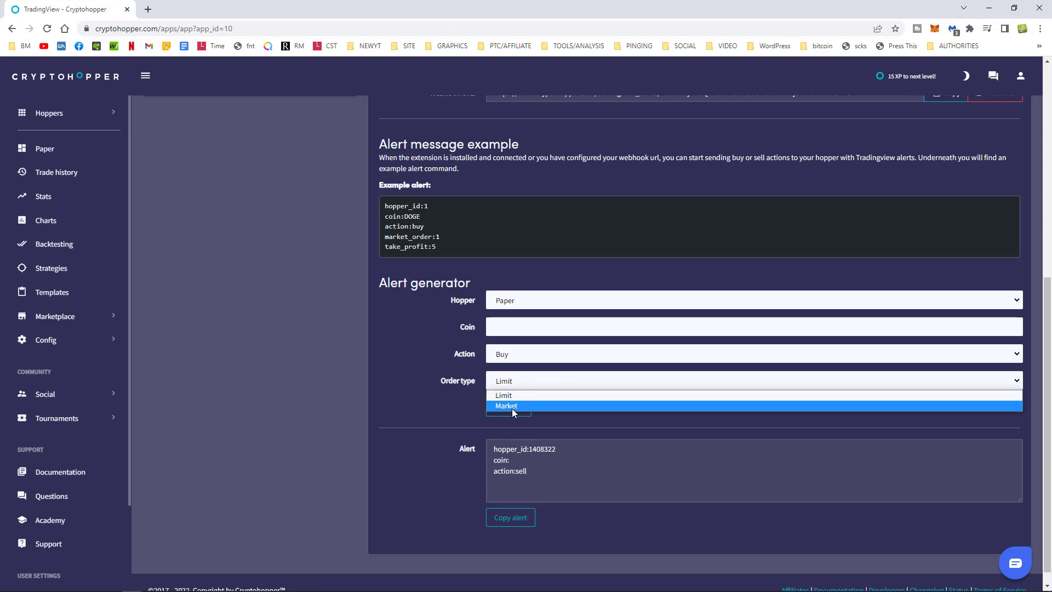
pyautogui.click(512, 407)
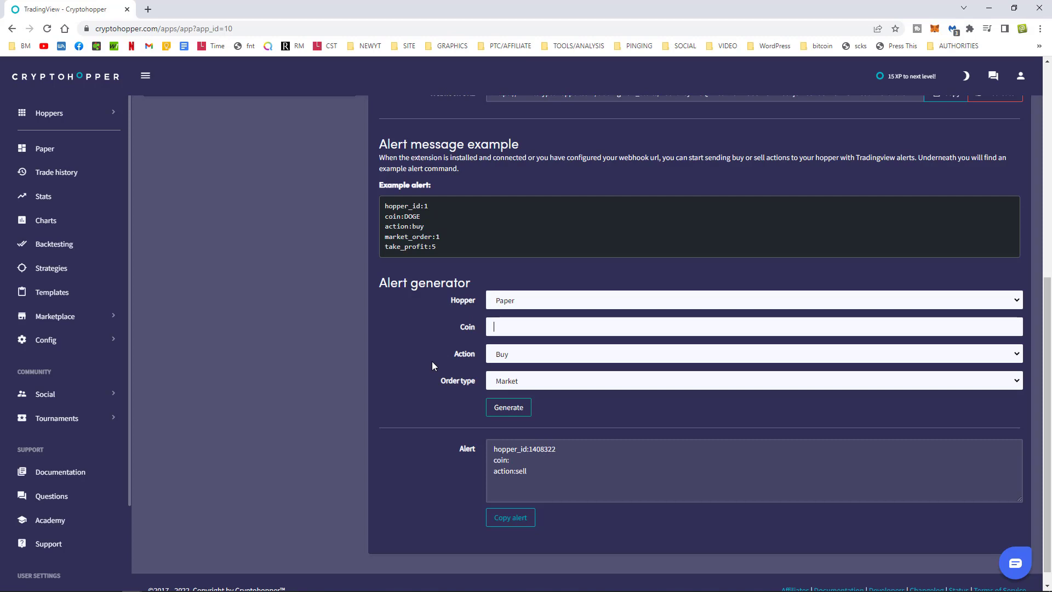
pyautogui.write('btc')
pyautogui.scroll(2, 423, 373)
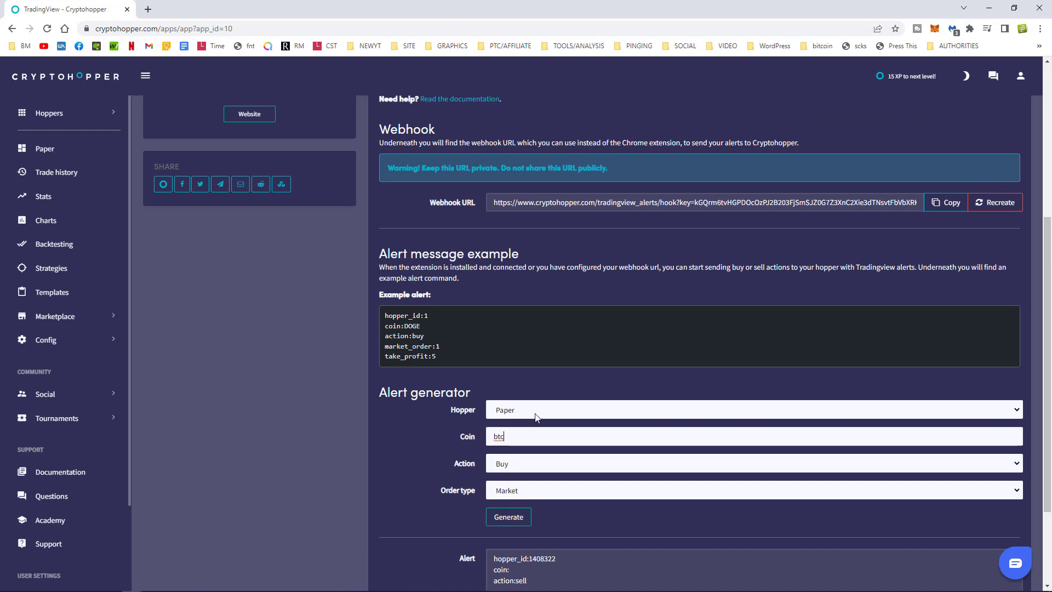
pyautogui.click(523, 412)
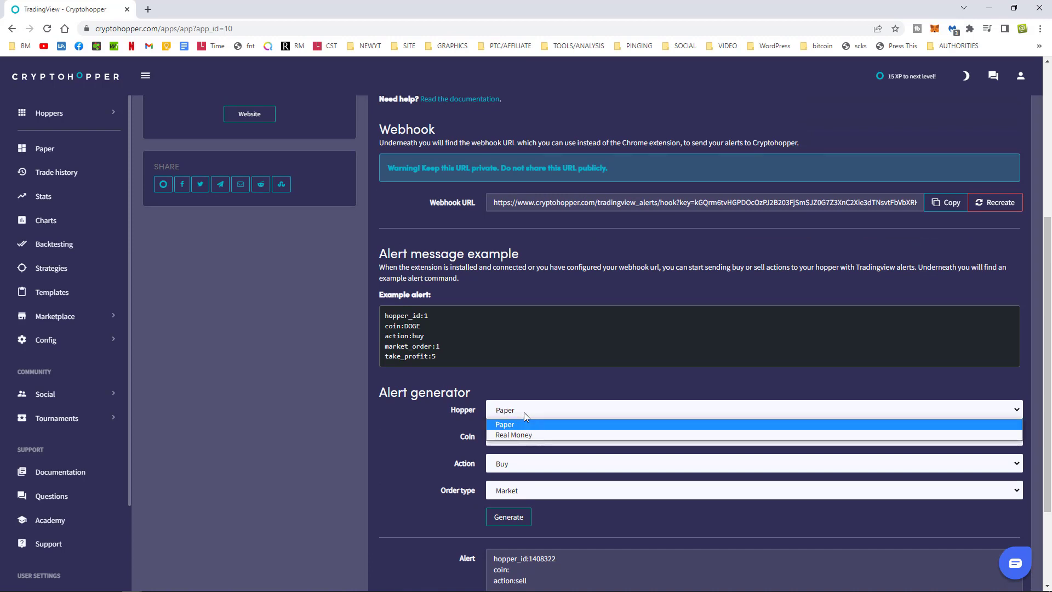
pyautogui.click(515, 426)
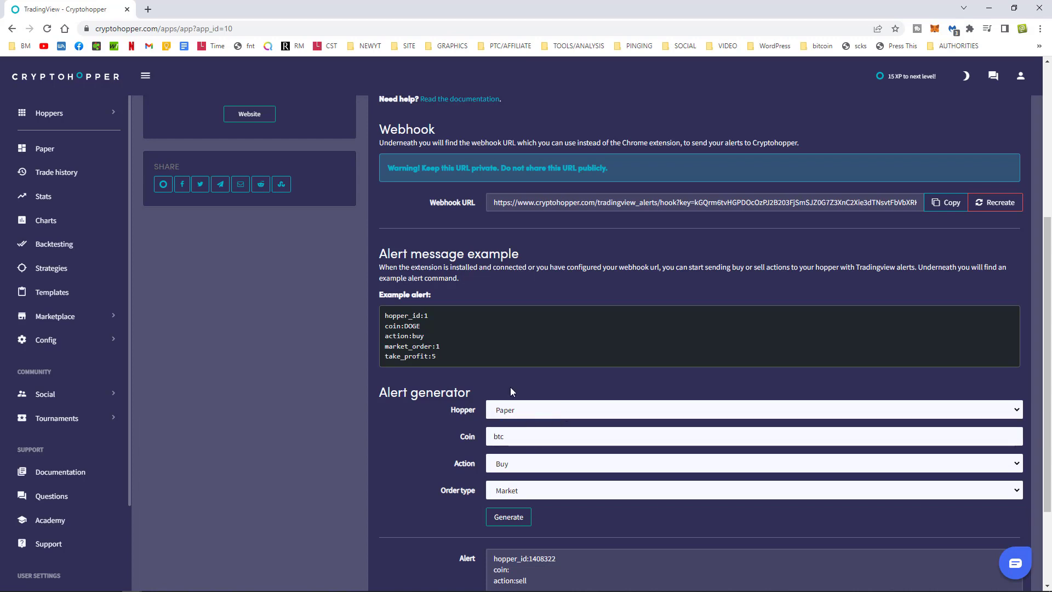
# Generate the BTC market-buy alert with market_order:1 and copy it.
pyautogui.scroll(-2, 425, 400)
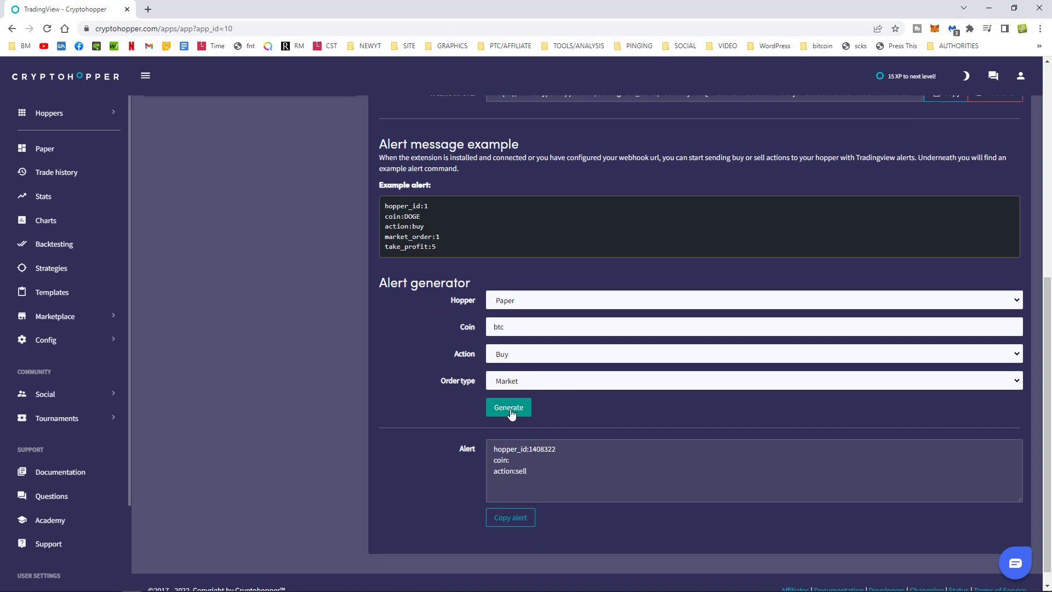
pyautogui.moveTo(543, 477); pyautogui.dragTo(491, 451)
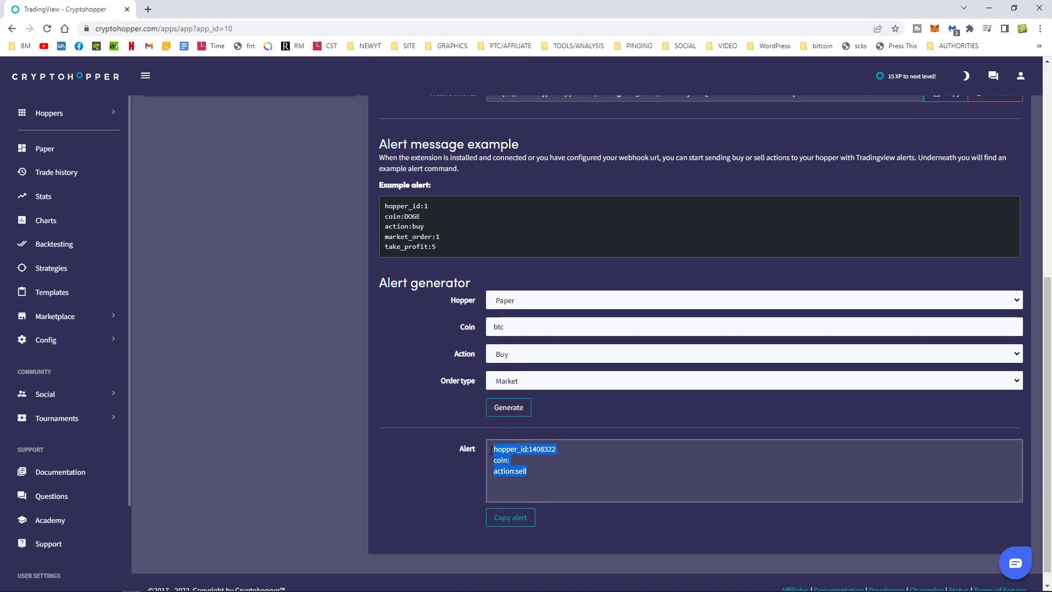
pyautogui.click(506, 412)
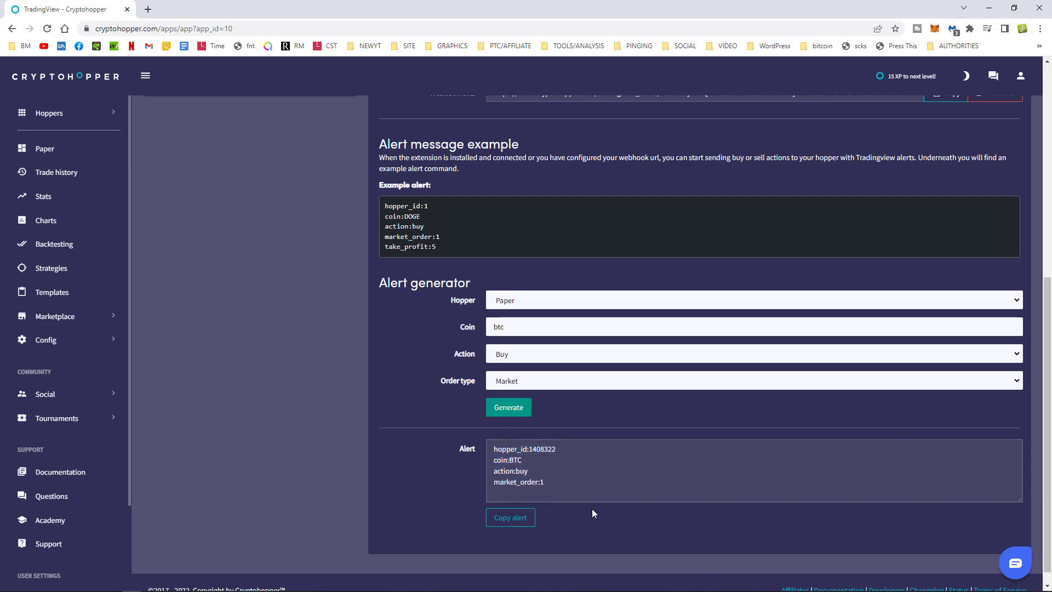
pyautogui.click(562, 485)
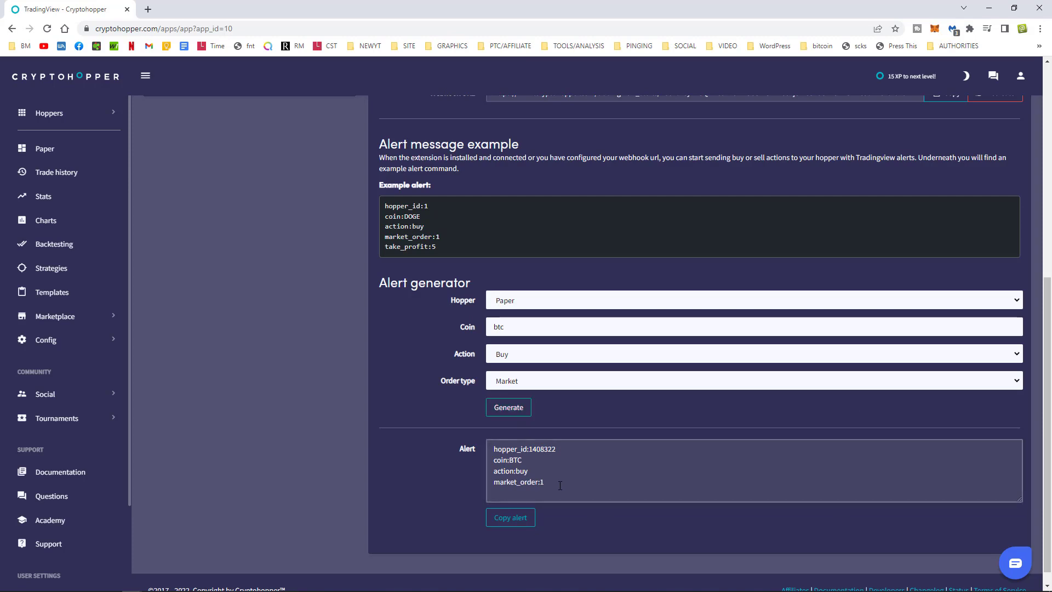
pyautogui.click(510, 521)
pyautogui.hotkey('ctrl', 'c')
pyautogui.click(511, 519)
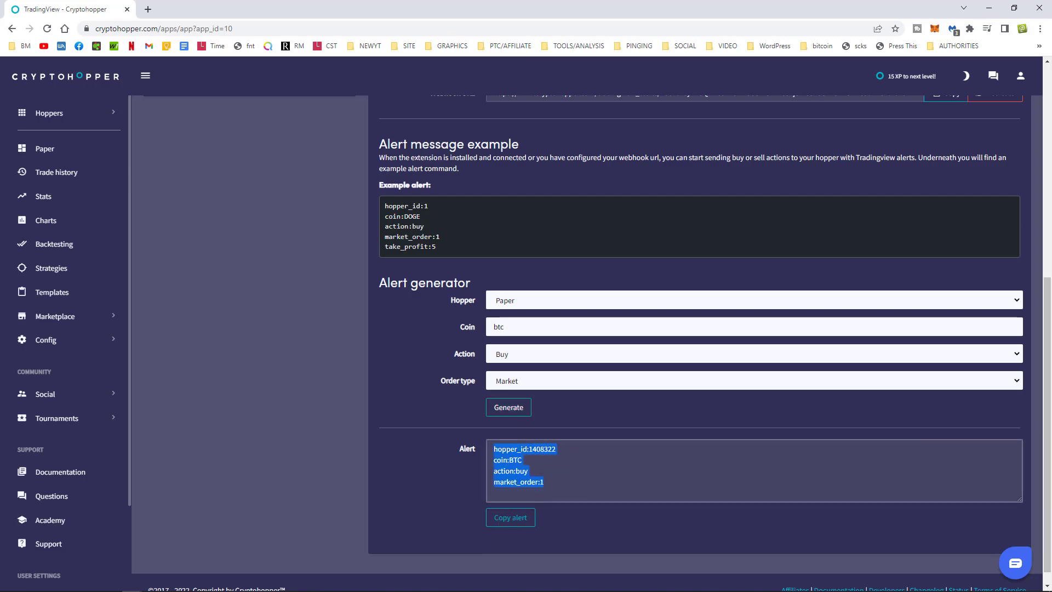
# Paste the BTC market-buy alert lines into Notepad below the webhook URL, then return to Cryptohopper.
pyautogui.click(395, 567)
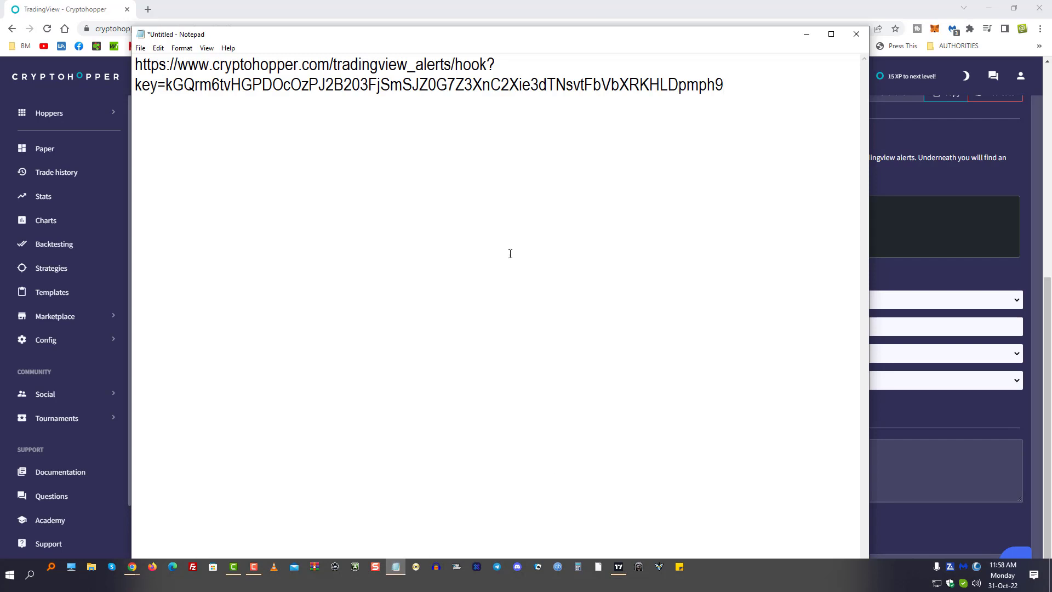
pyautogui.click(207, 113)
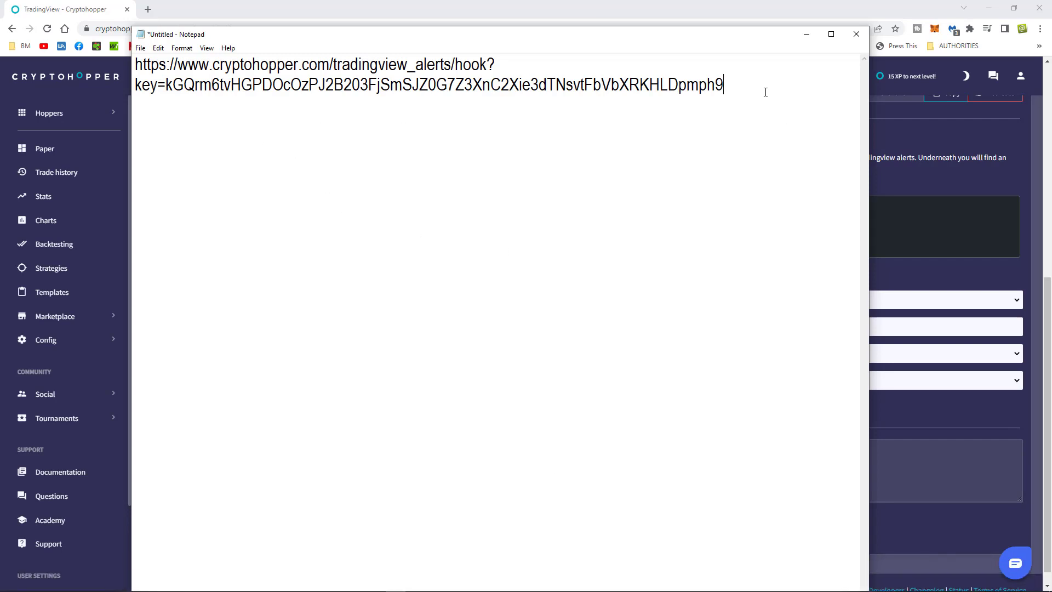
pyautogui.press('Return')
pyautogui.hotkey('ctrl', 'v')
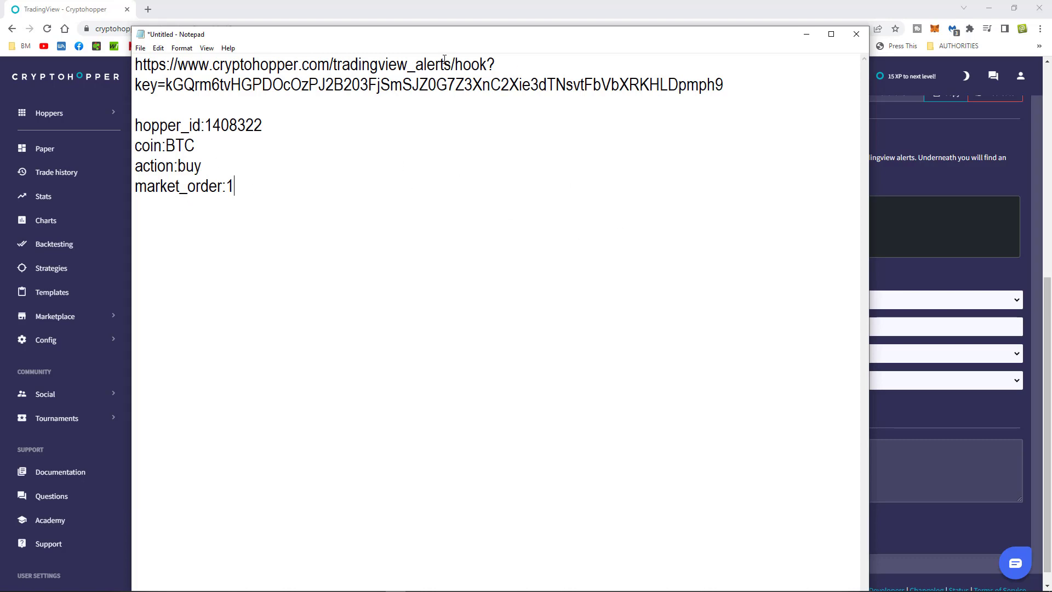
pyautogui.moveTo(370, 43); pyautogui.dragTo(1051, 123)
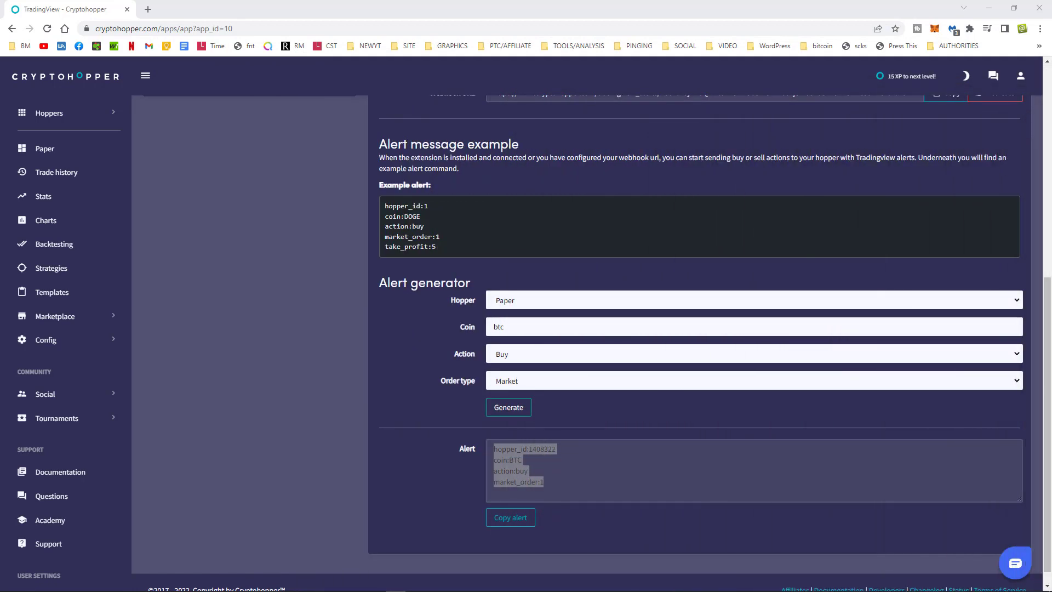
pyautogui.click(235, 331)
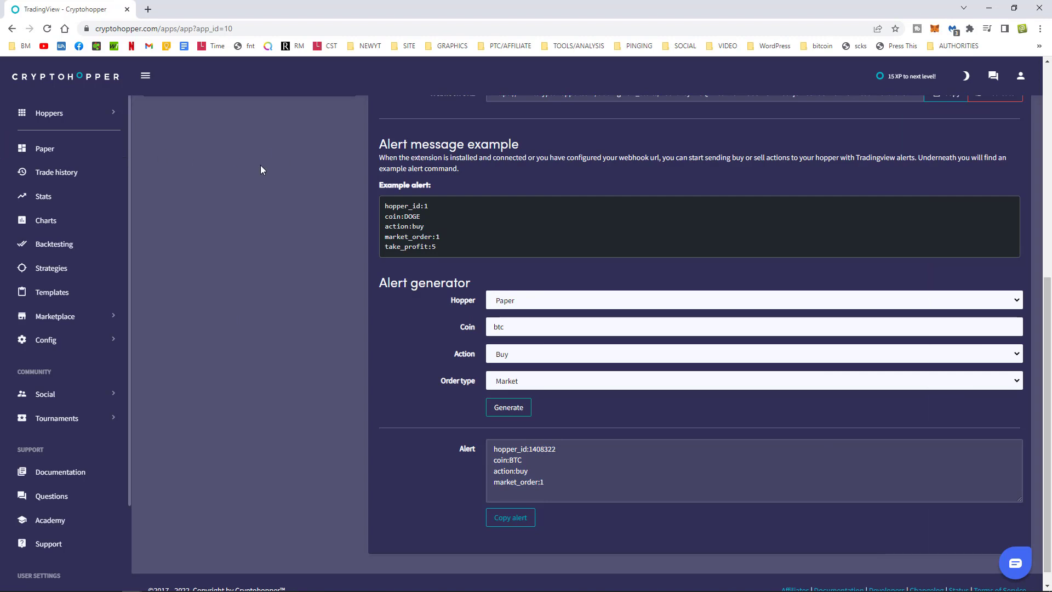
# Bring TradingView full screen and switch the BTCUSDT chart to 1-minute candles.
pyautogui.click(1014, 9)
pyautogui.doubleClick(821, 54)
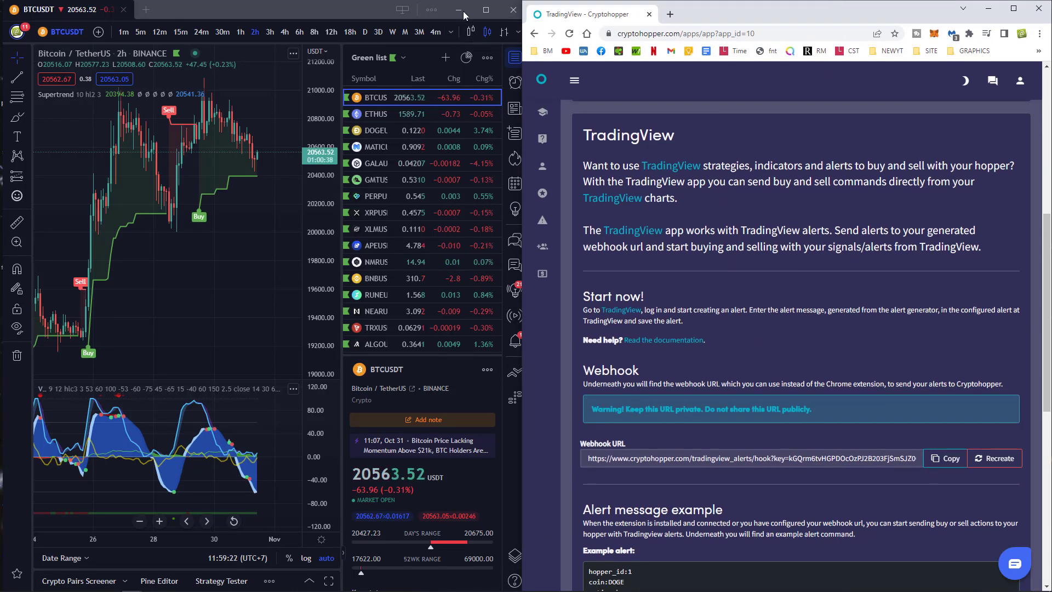
pyautogui.click(486, 9)
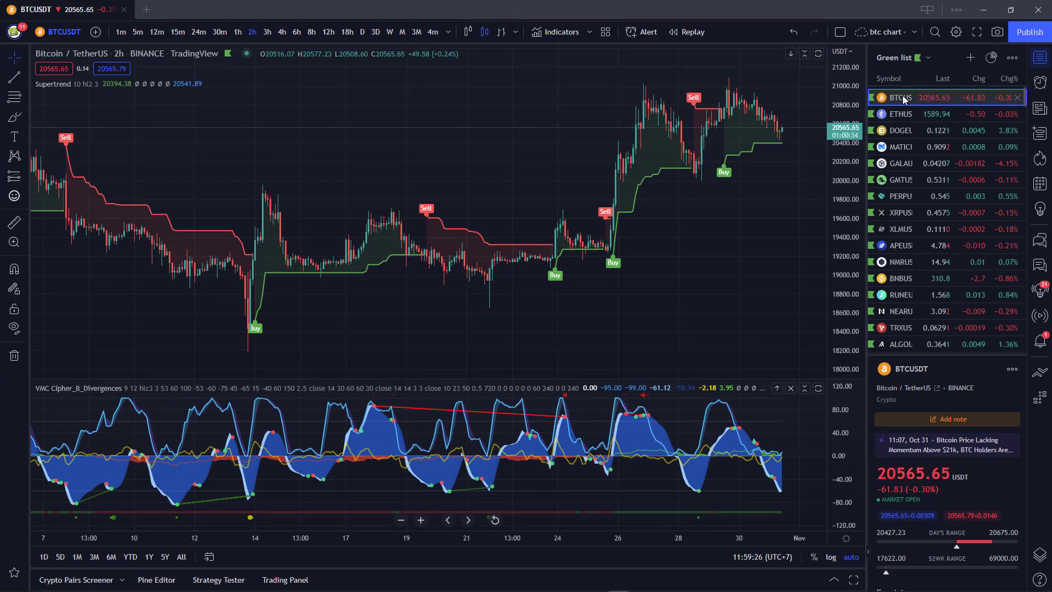
pyautogui.click(120, 33)
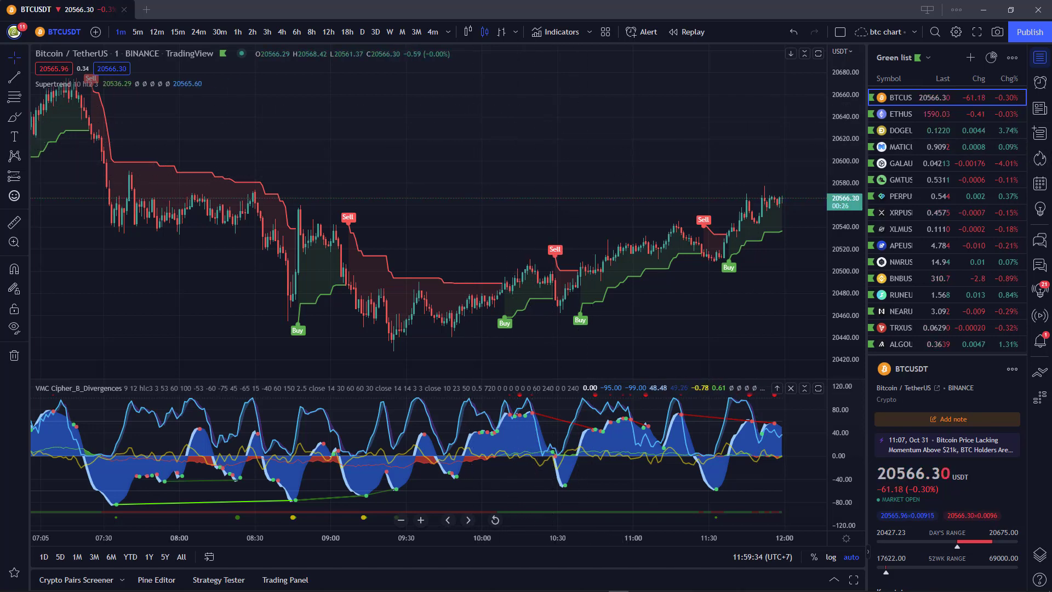
pyautogui.click(1041, 84)
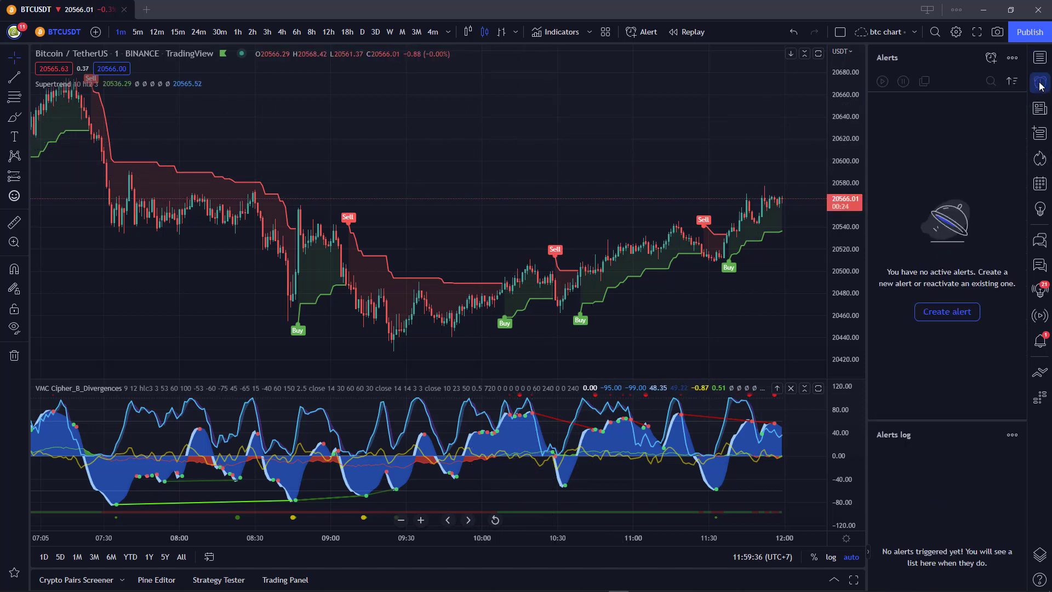
pyautogui.click(1044, 63)
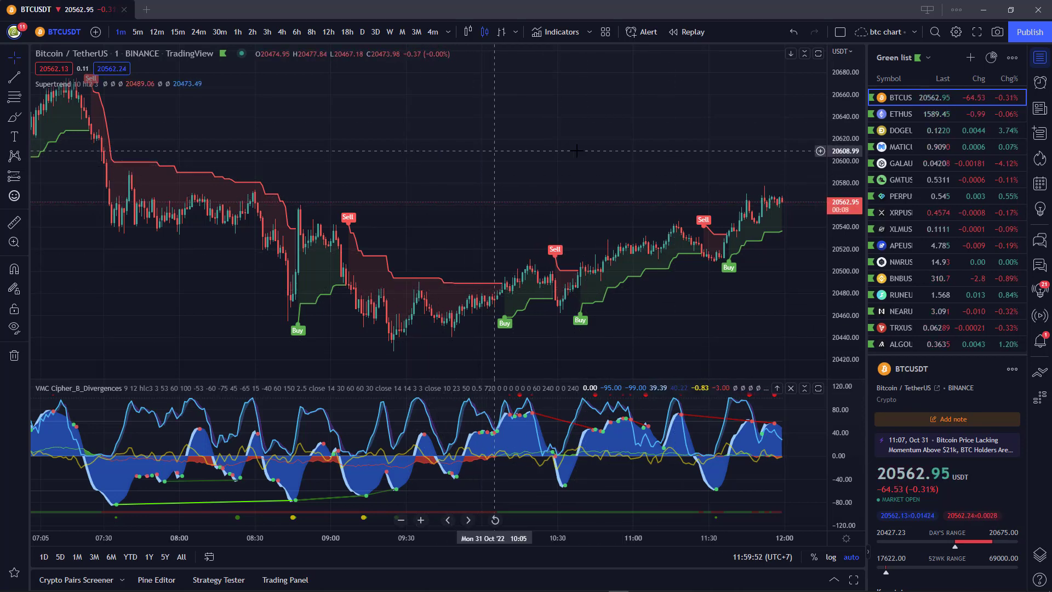
# Pan and zoom the chart to leave room after the latest bar.
pyautogui.moveTo(582, 152); pyautogui.dragTo(524, 151)
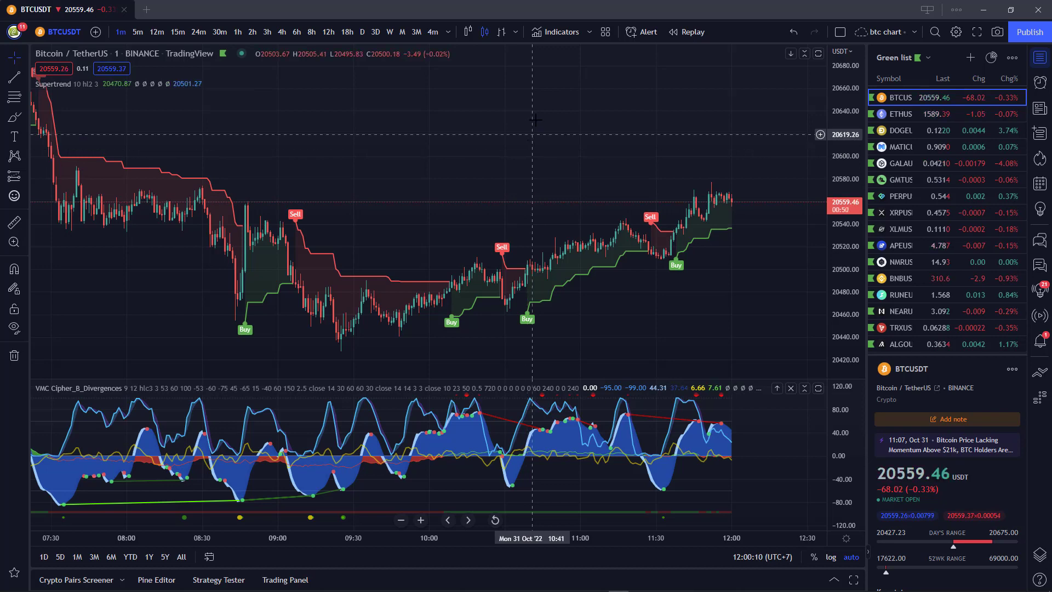
pyautogui.scroll(1, 568, 218)
pyautogui.scroll(3, 611, 275)
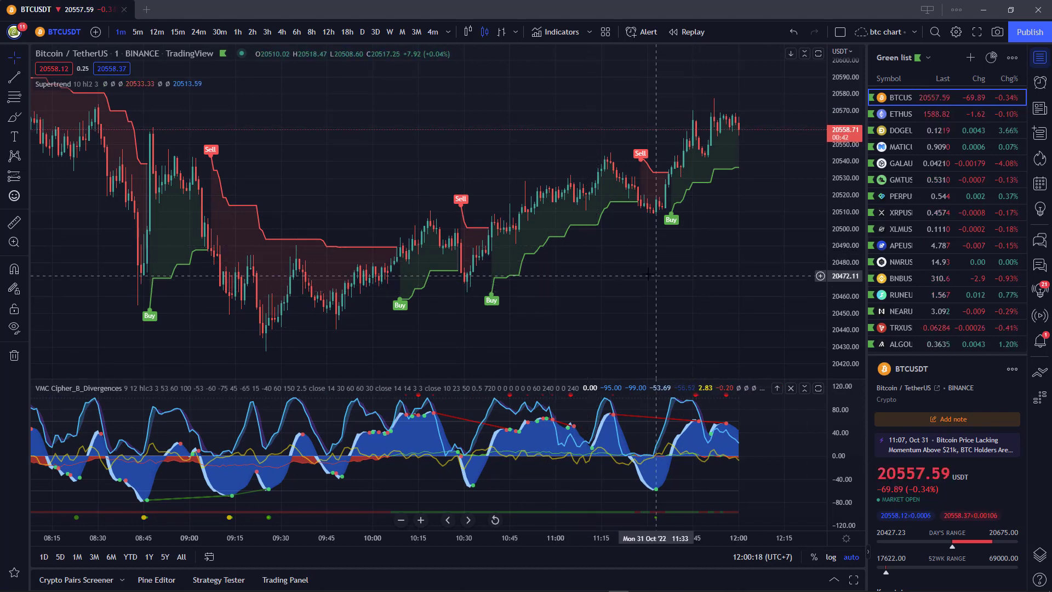
pyautogui.moveTo(674, 277); pyautogui.dragTo(597, 269)
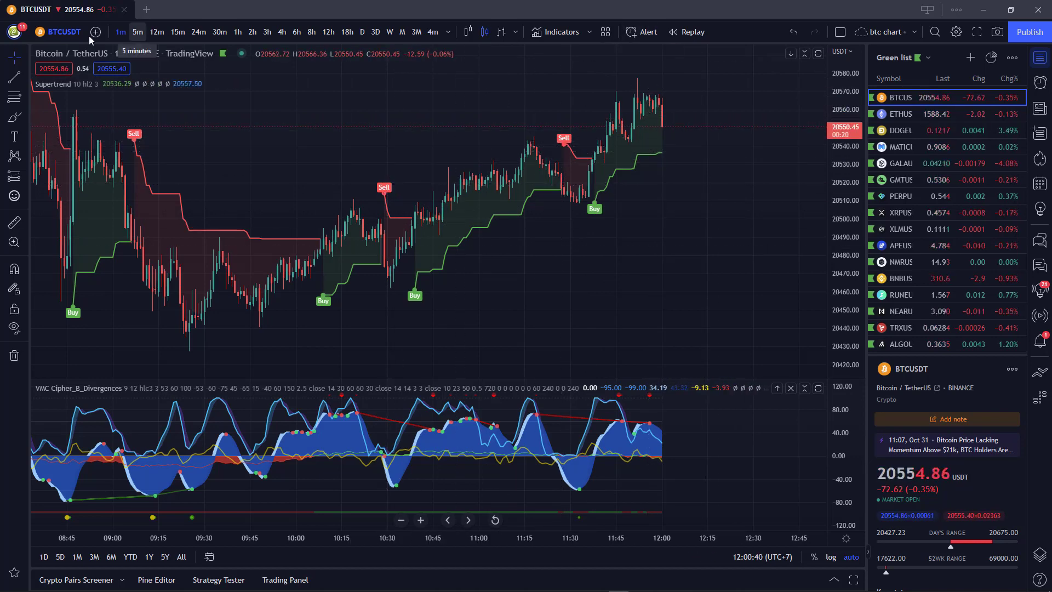
# Create a BTCUSDT alert on the Supertrend indicator's SuperTrend Buy condition, triggering Only Once.
pyautogui.click(639, 33)
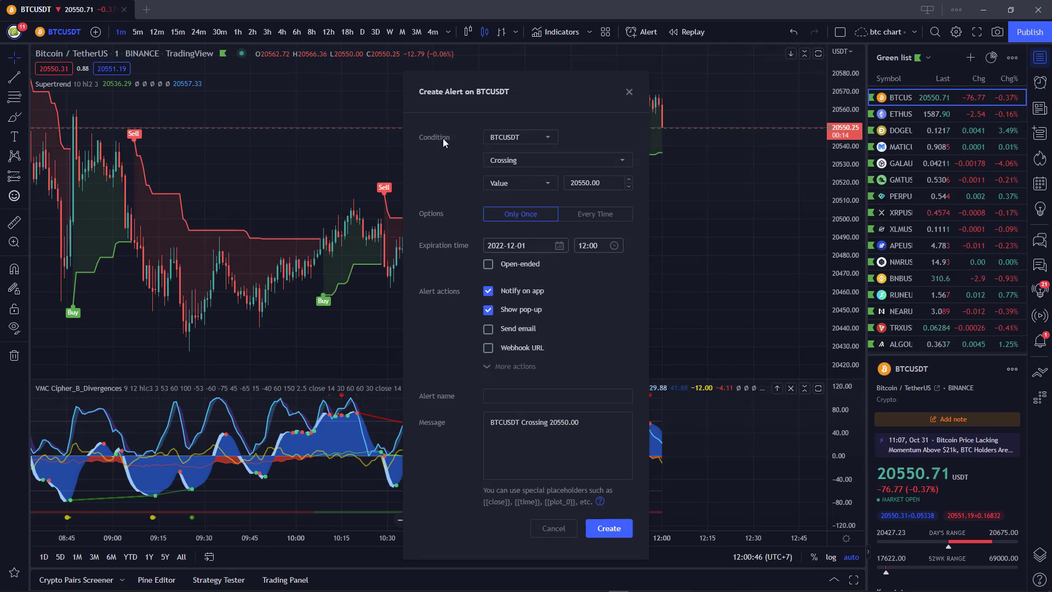
pyautogui.click(518, 144)
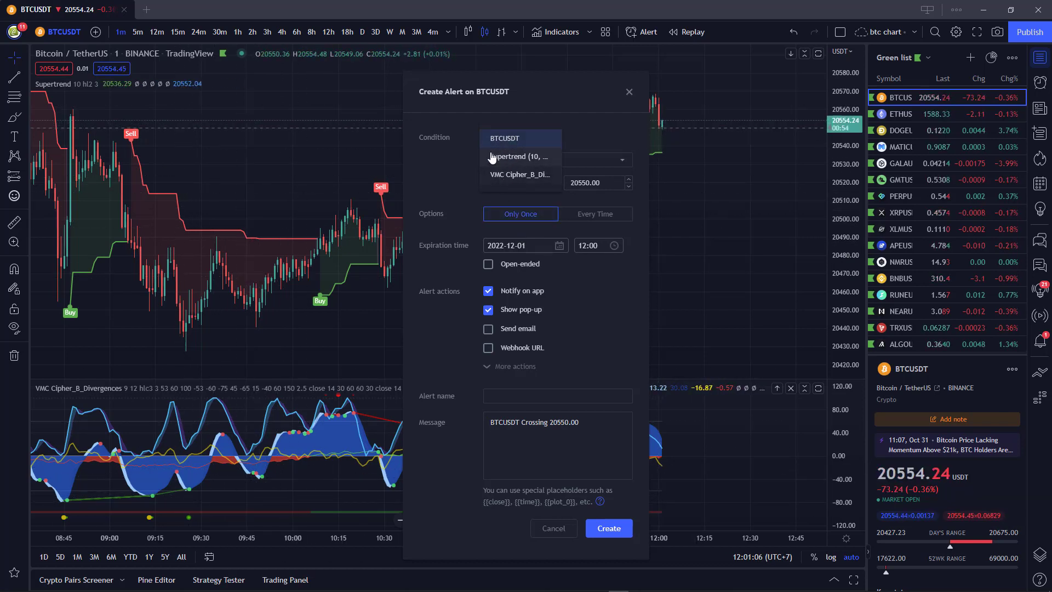
pyautogui.click(513, 158)
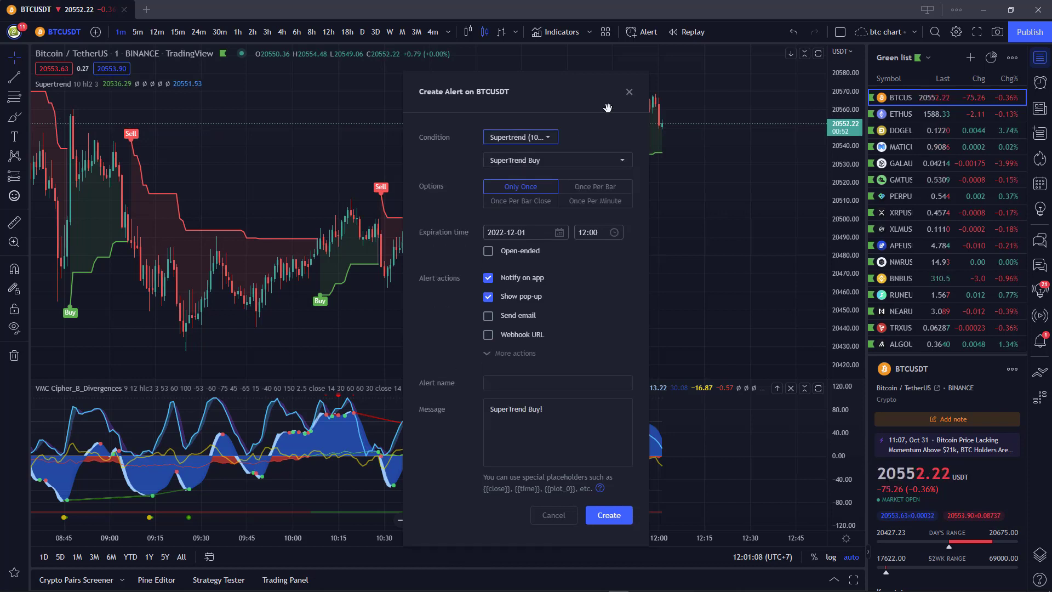
pyautogui.click(554, 162)
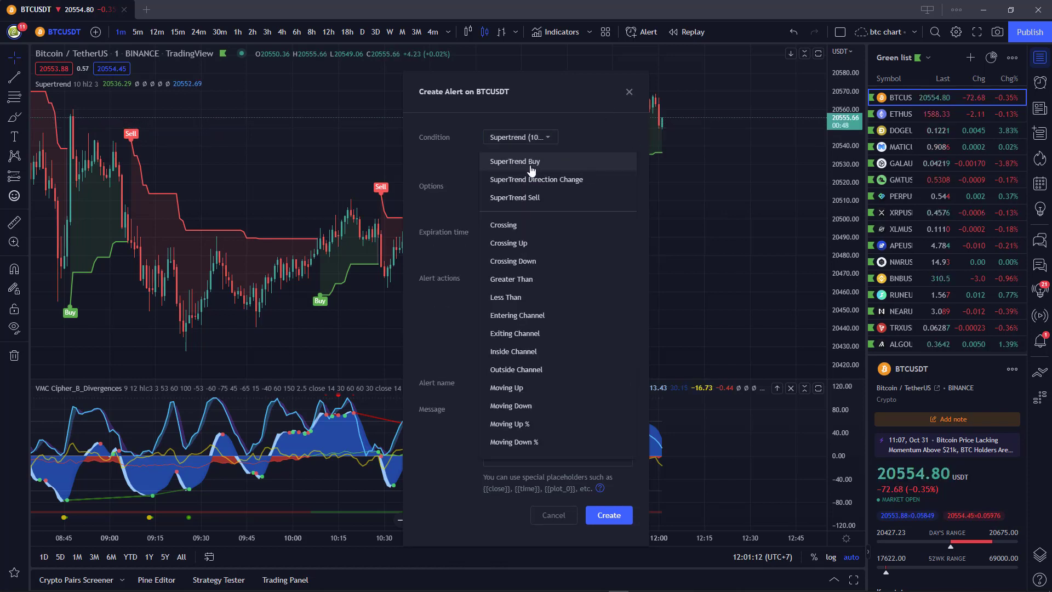
pyautogui.click(530, 165)
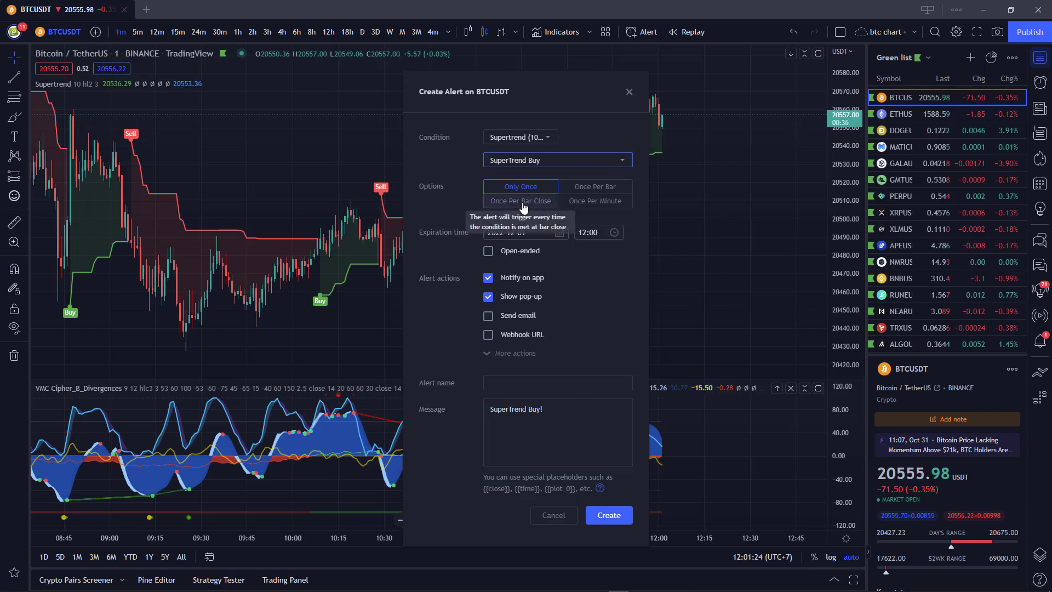
pyautogui.click(522, 202)
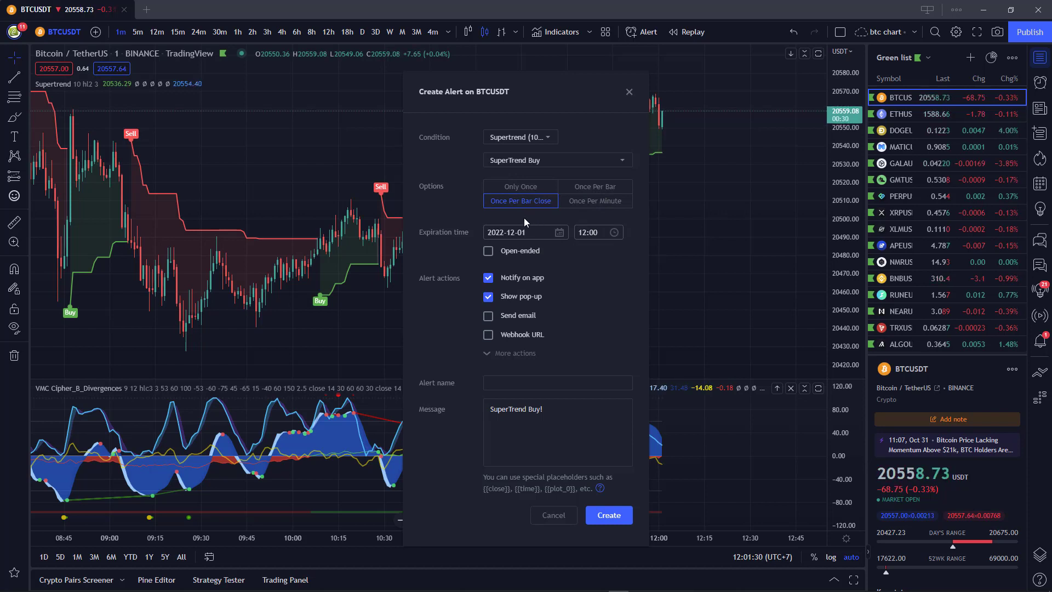
pyautogui.click(520, 188)
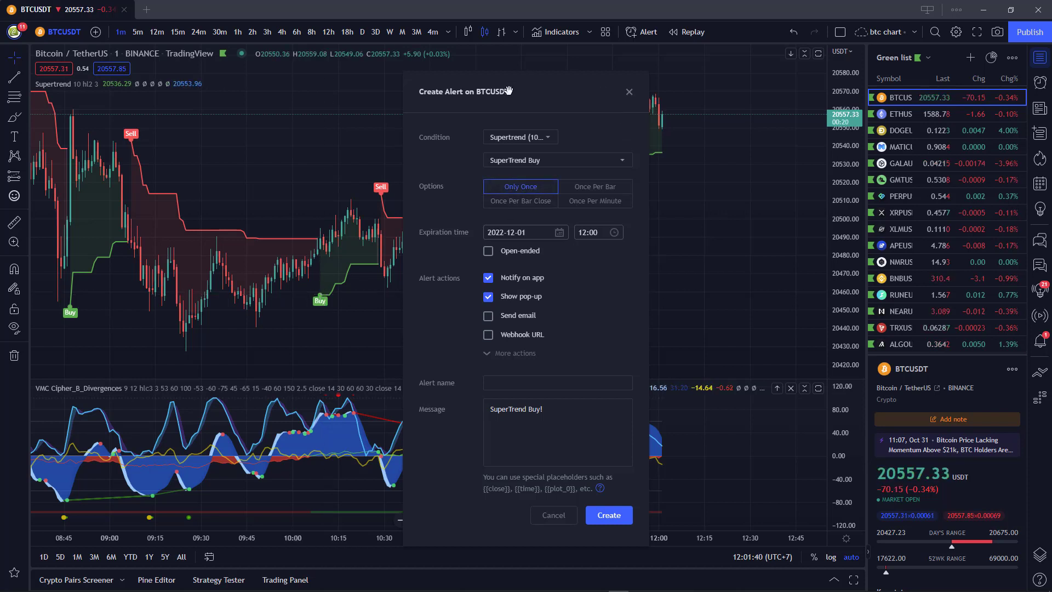
pyautogui.moveTo(508, 92); pyautogui.dragTo(813, 130)
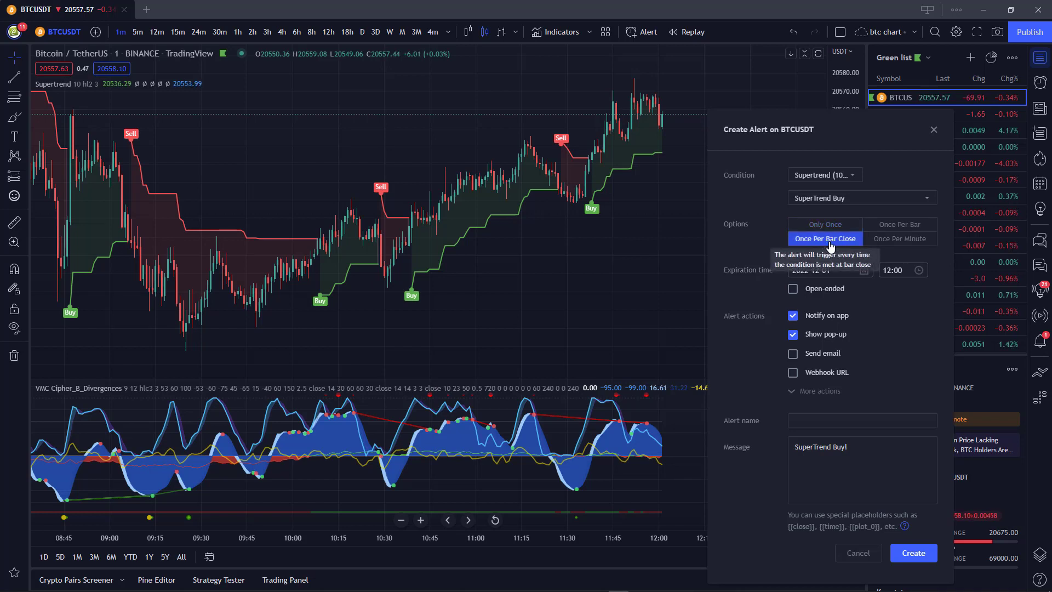
pyautogui.click(831, 244)
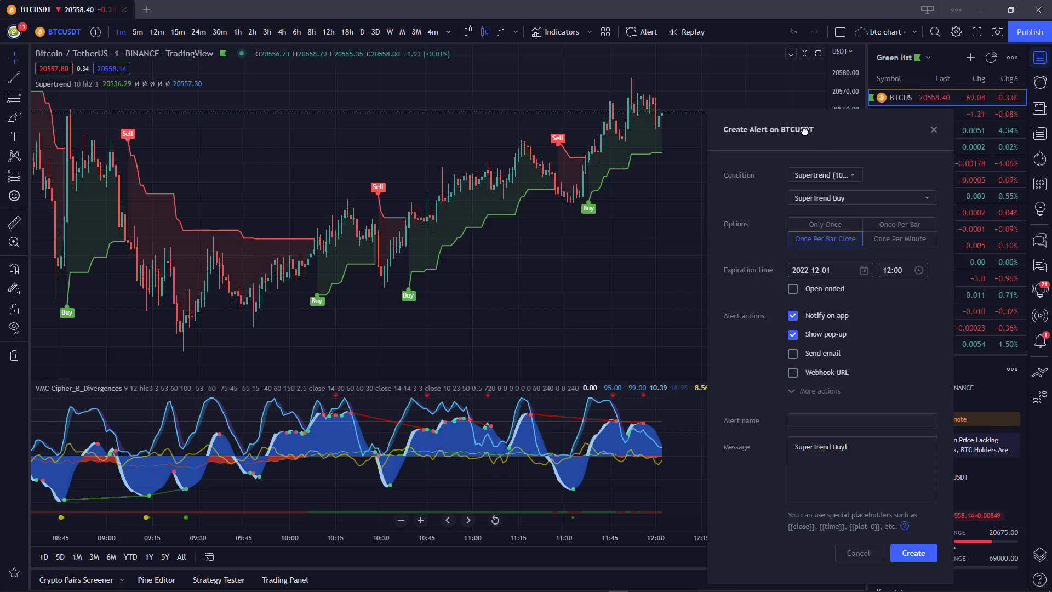
pyautogui.moveTo(800, 129); pyautogui.dragTo(761, 112)
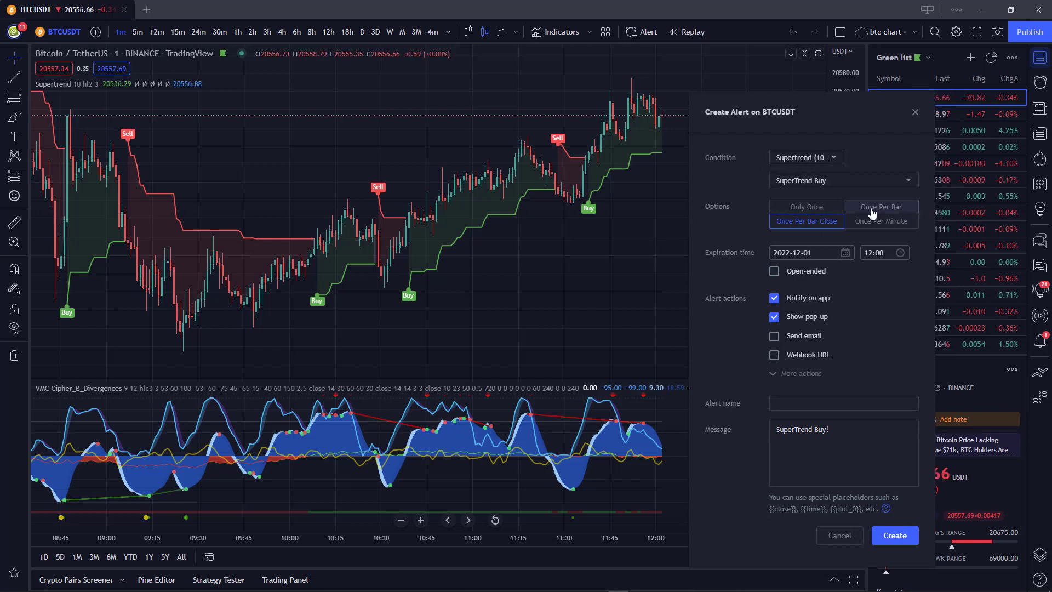
pyautogui.click(872, 211)
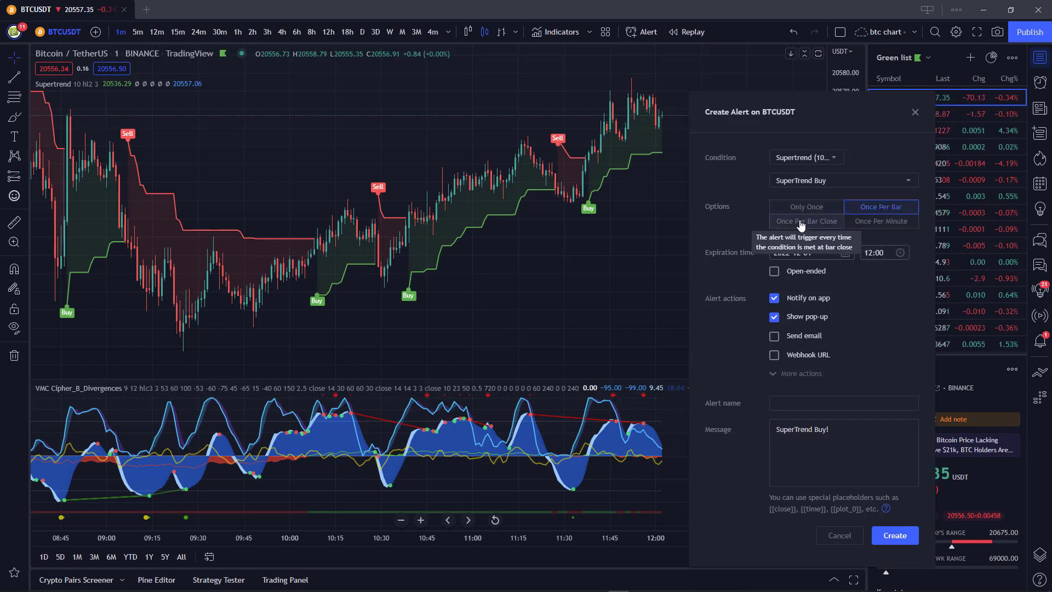
pyautogui.click(806, 222)
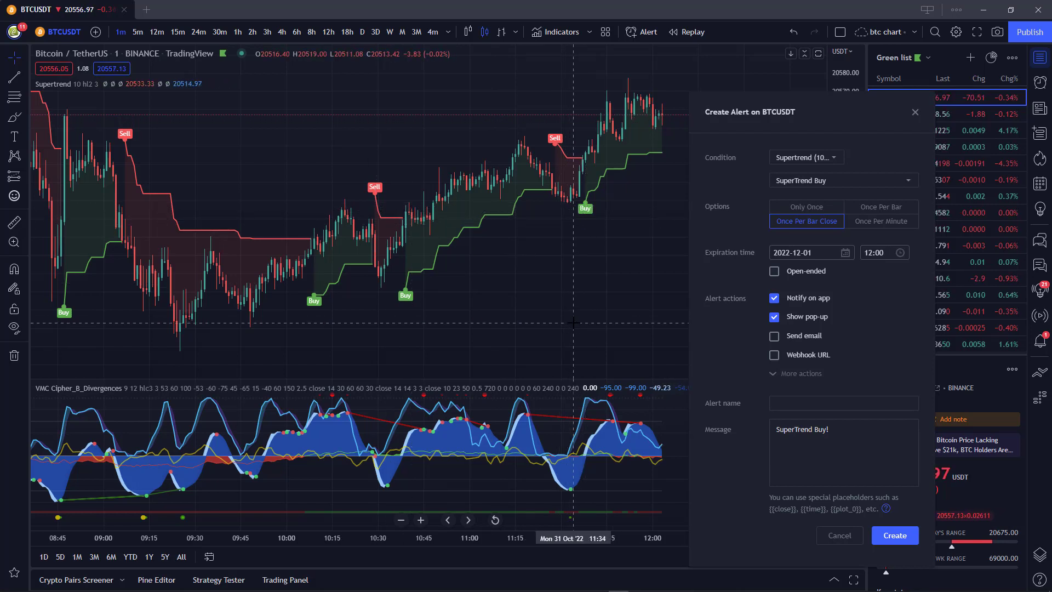
# Set the Supertrend Buy alert to Only Once and tick the Webhook URL option.
pyautogui.moveTo(564, 323); pyautogui.dragTo(475, 319)
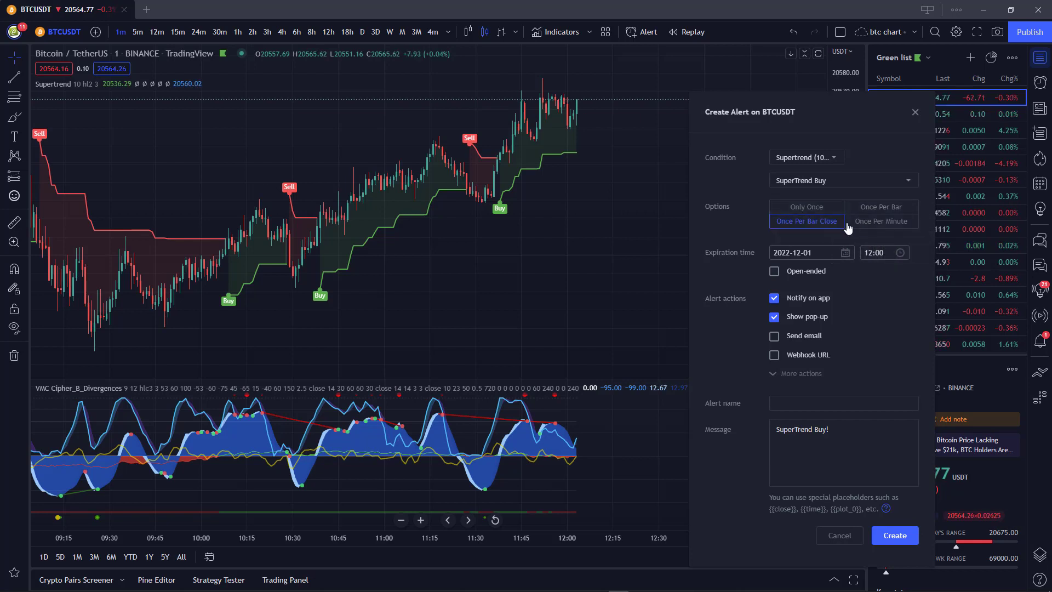
pyautogui.click(803, 212)
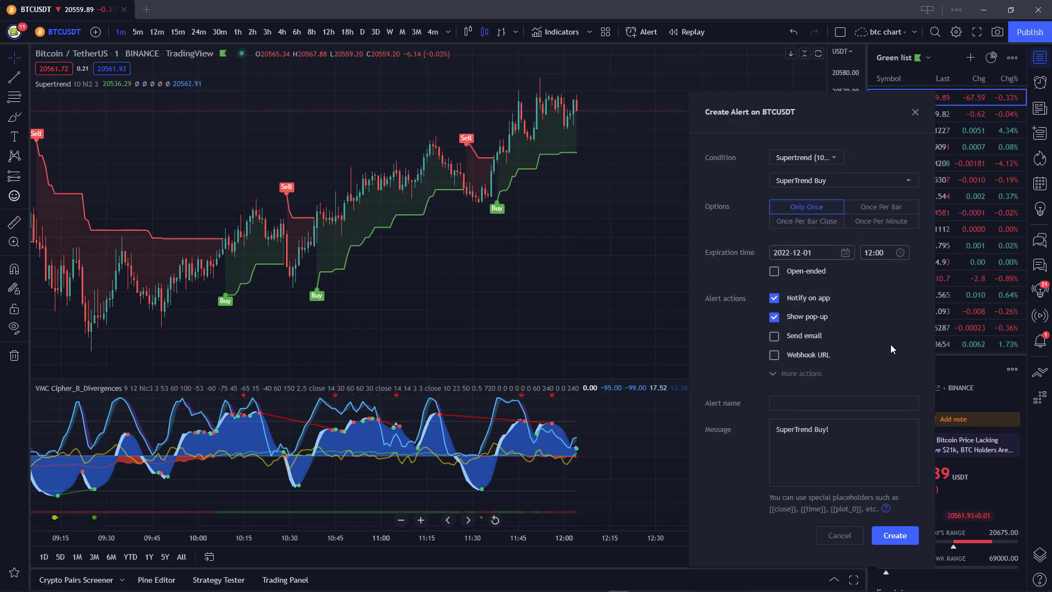
pyautogui.click(774, 355)
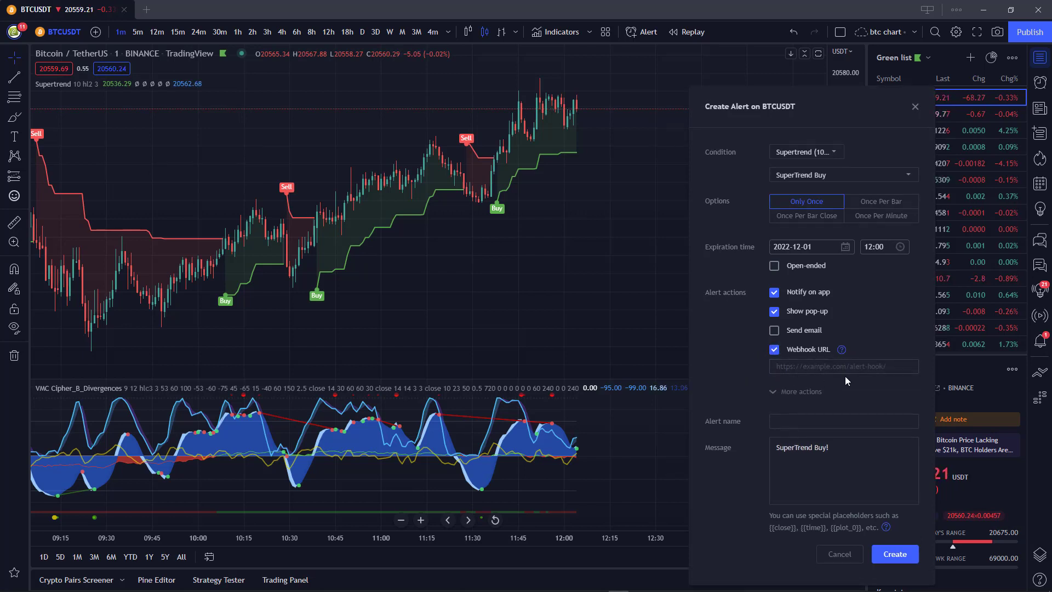
pyautogui.moveTo(406, 589)
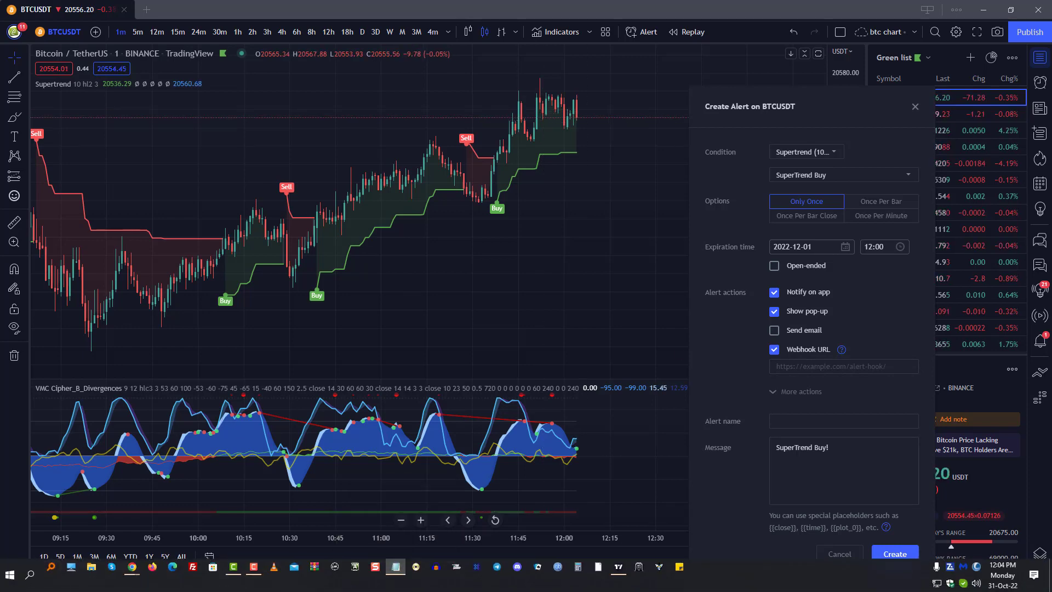
pyautogui.click(396, 566)
# Copy the Cryptohopper webhook URL from the Notepad note.
pyautogui.moveTo(524, 116); pyautogui.dragTo(446, 117)
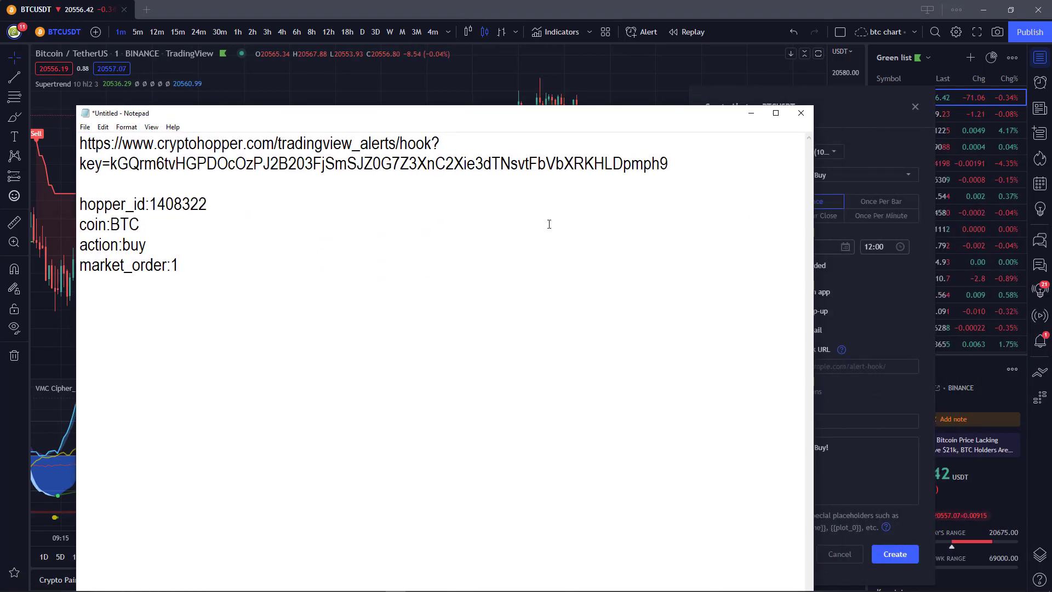
pyautogui.moveTo(668, 163); pyautogui.dragTo(79, 141)
pyautogui.rightClick(112, 145)
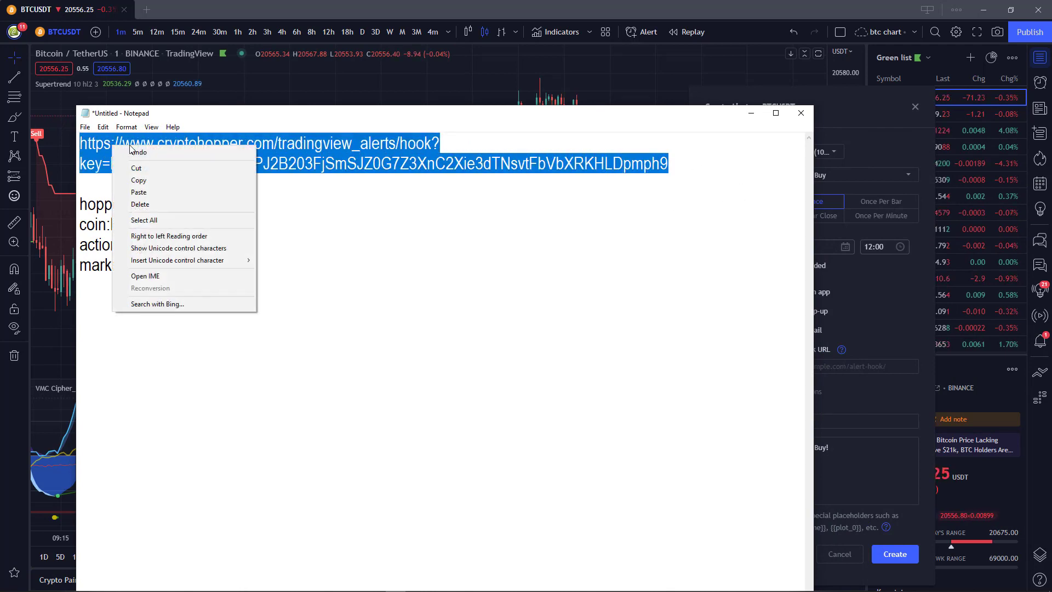
pyautogui.click(155, 175)
# Paste the webhook URL into the alert's Webhook URL field and verify it.
pyautogui.click(853, 141)
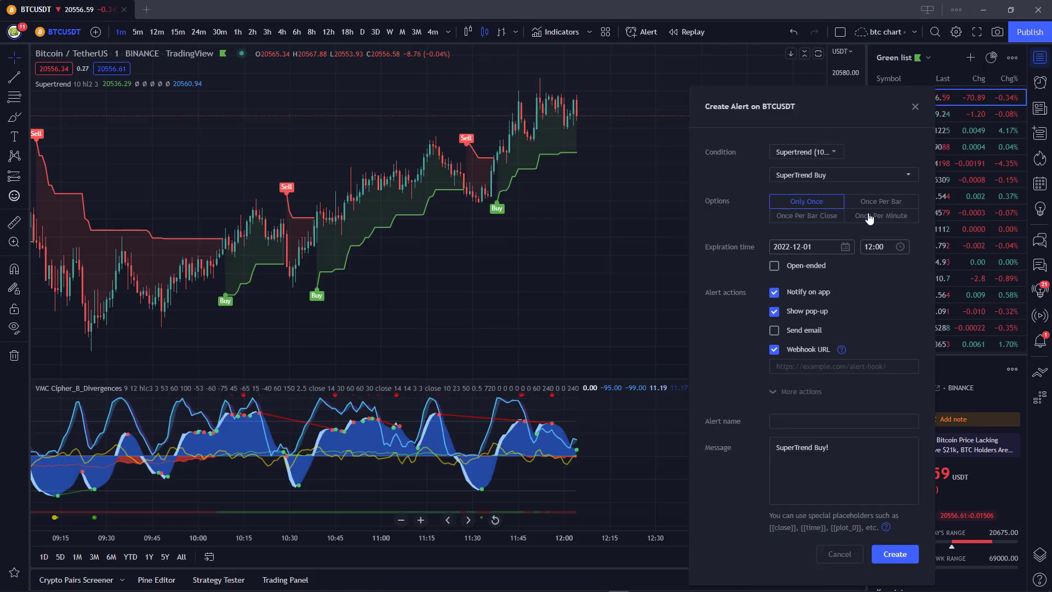
pyautogui.click(808, 368)
pyautogui.rightClick(809, 370)
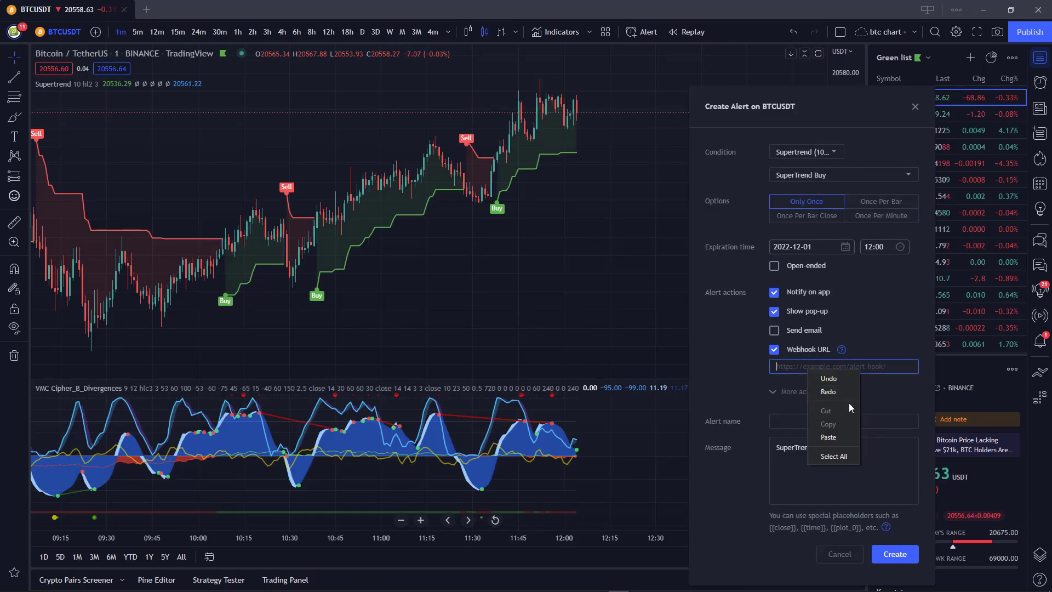
pyautogui.click(837, 436)
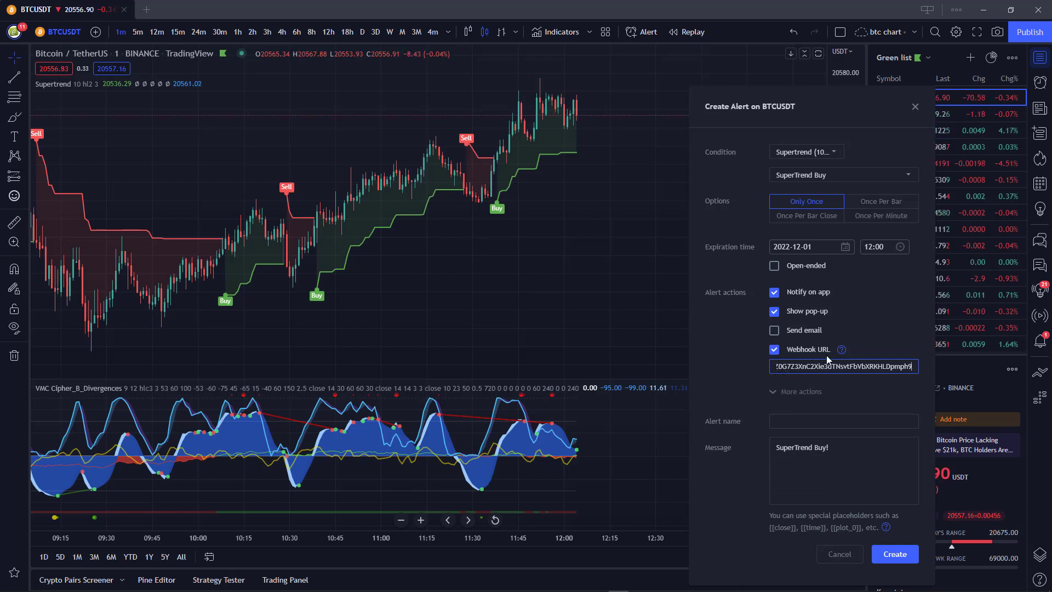
pyautogui.moveTo(886, 366); pyautogui.dragTo(745, 372)
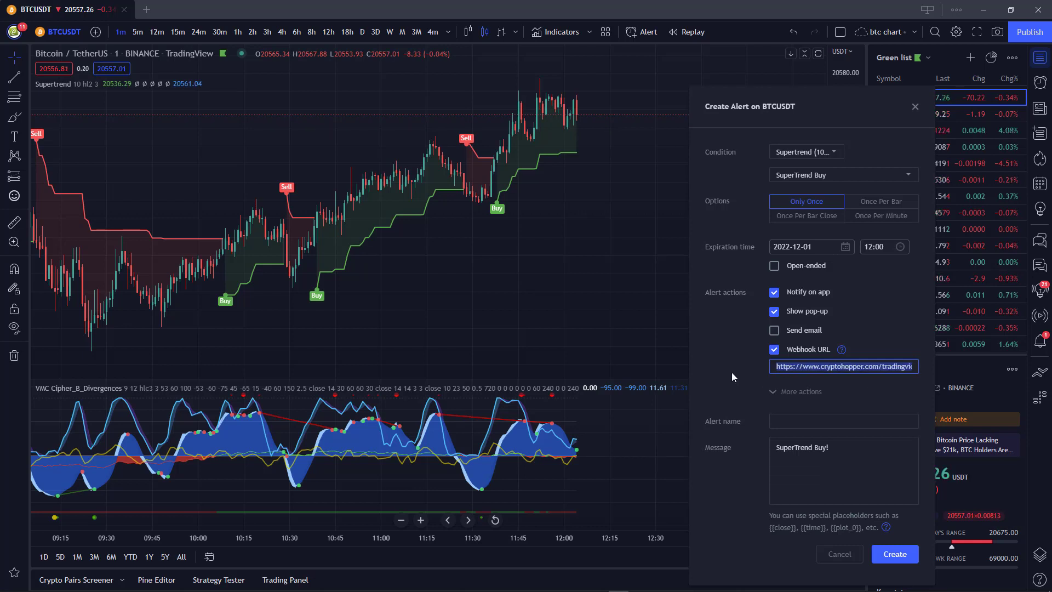
pyautogui.click(777, 367)
pyautogui.moveTo(776, 368); pyautogui.dragTo(952, 370)
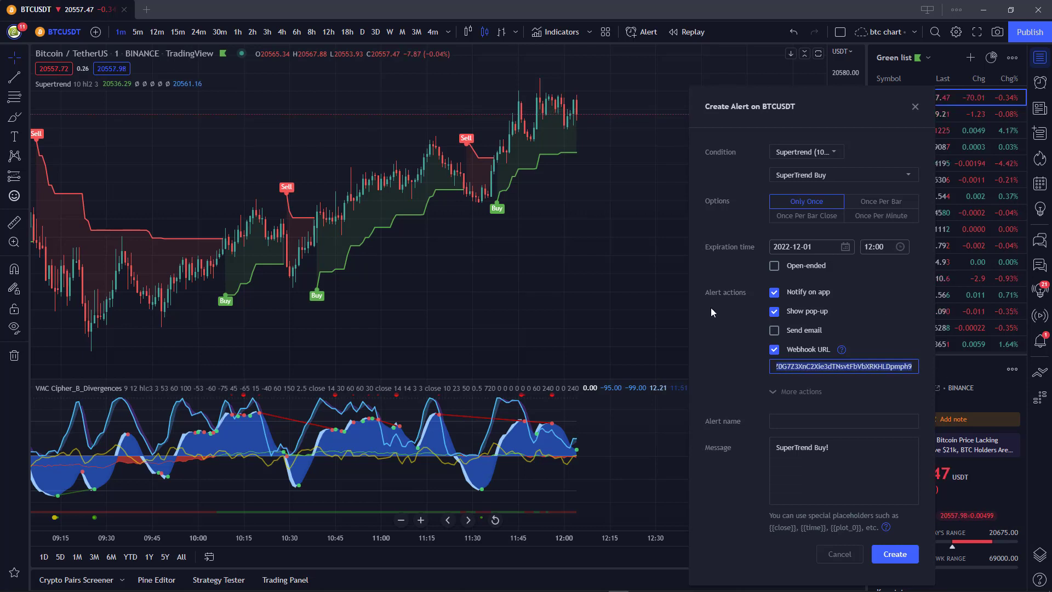
pyautogui.click(726, 343)
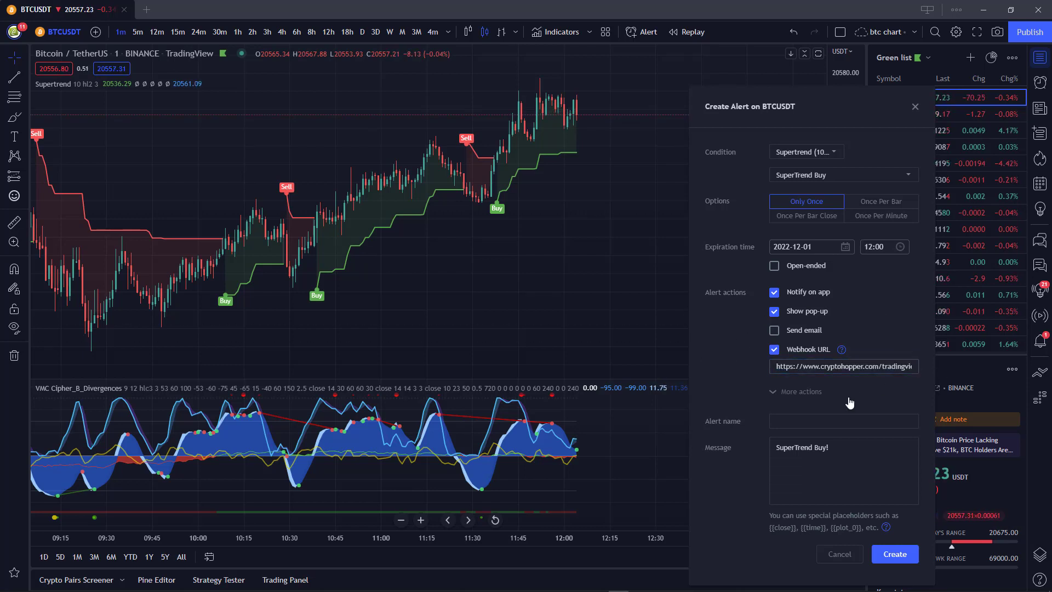
pyautogui.click(799, 393)
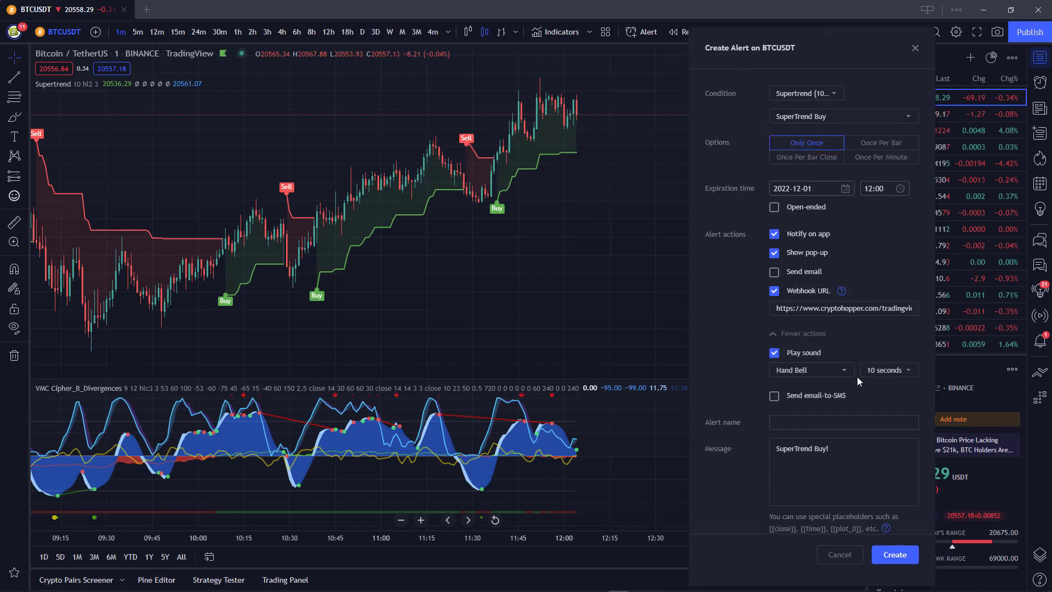
# Set the Hand Bell alert sound to play Once instead of every 10 seconds.
pyautogui.click(887, 371)
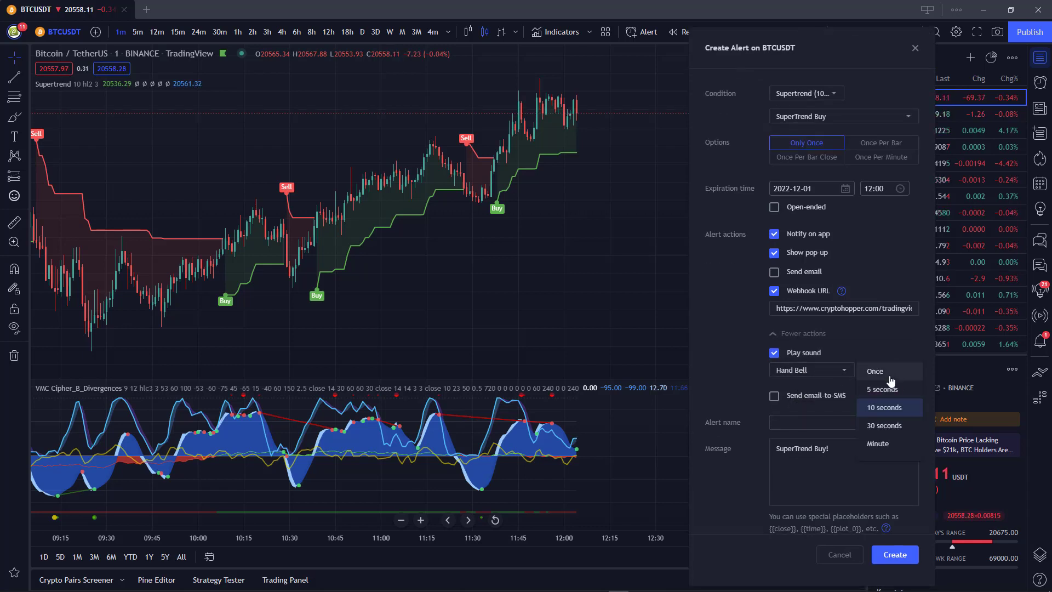
pyautogui.click(889, 372)
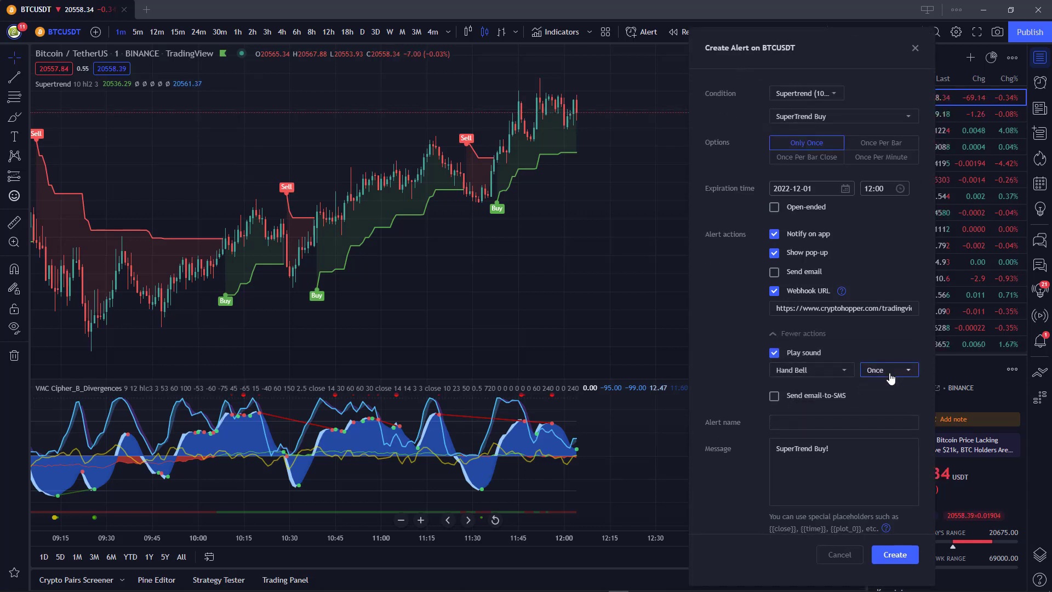
pyautogui.click(817, 370)
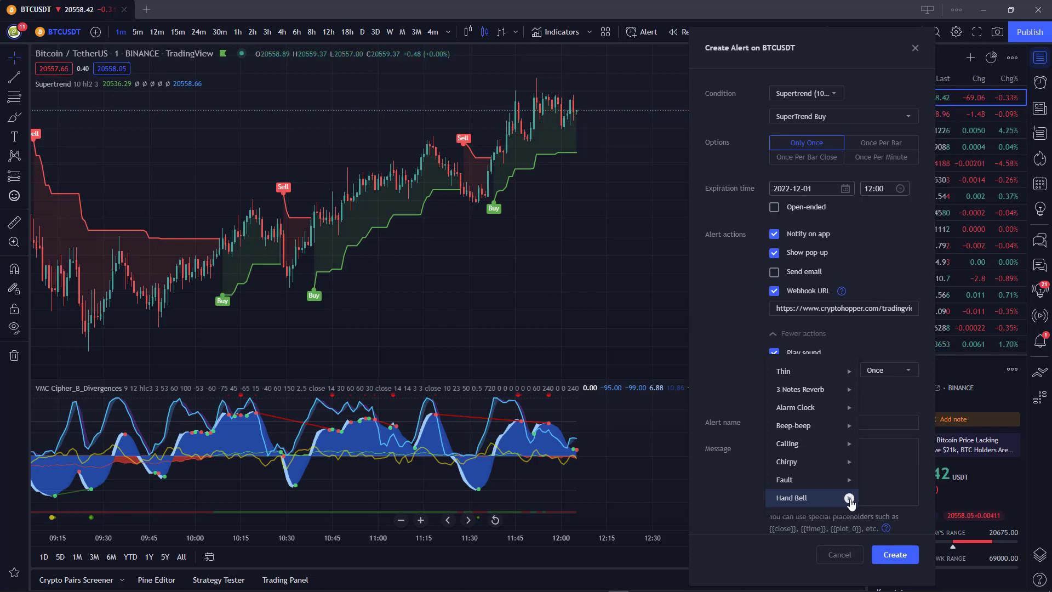
pyautogui.click(805, 498)
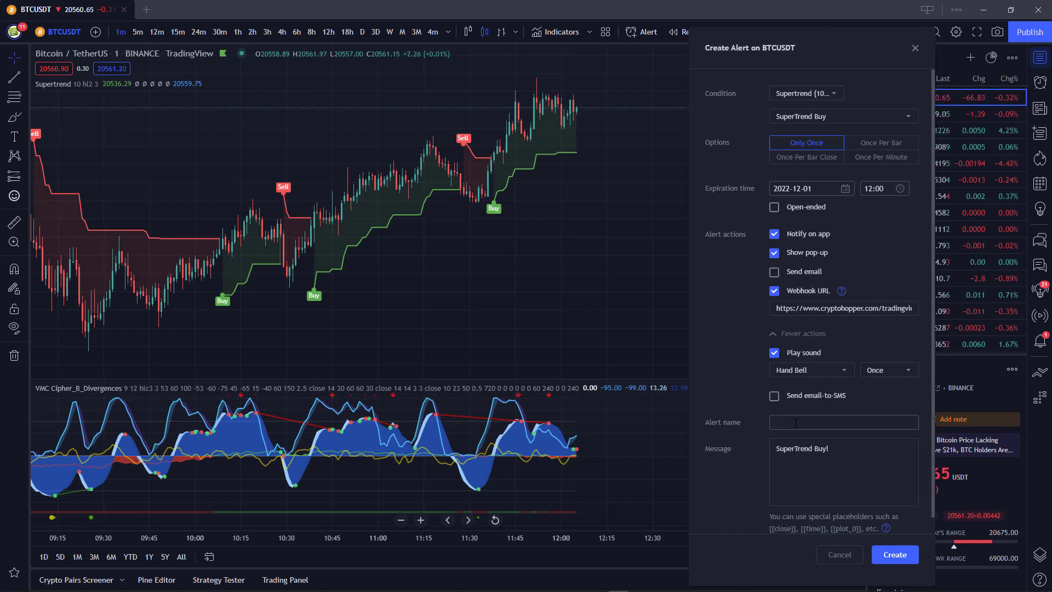
pyautogui.click(805, 420)
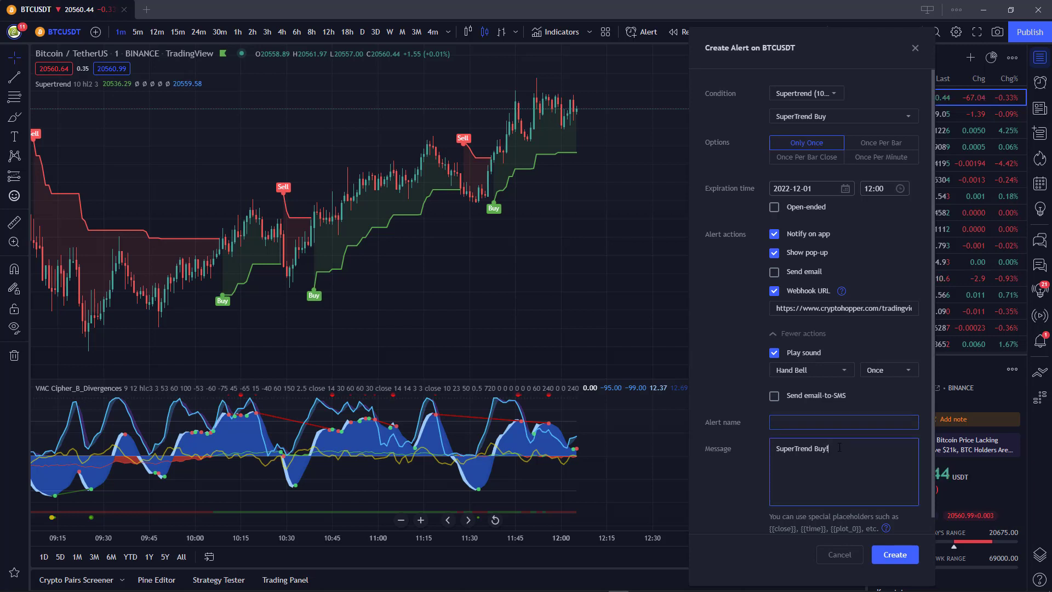
# Cut 'SuperTrend Buy!' from the Message box and paste it as the alert name.
pyautogui.moveTo(839, 447); pyautogui.dragTo(777, 448)
pyautogui.rightClick(791, 451)
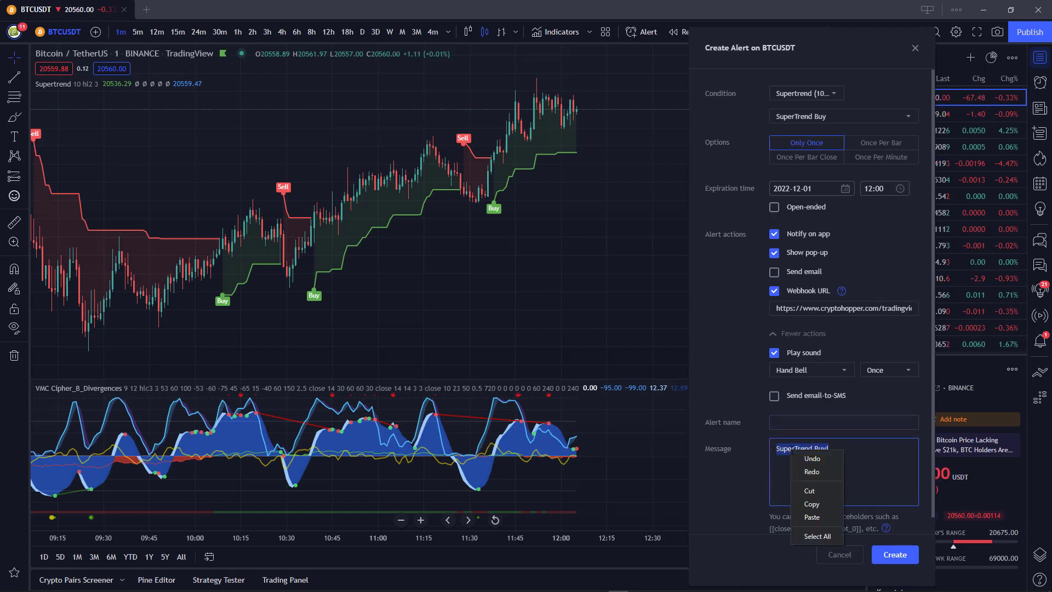
pyautogui.click(810, 491)
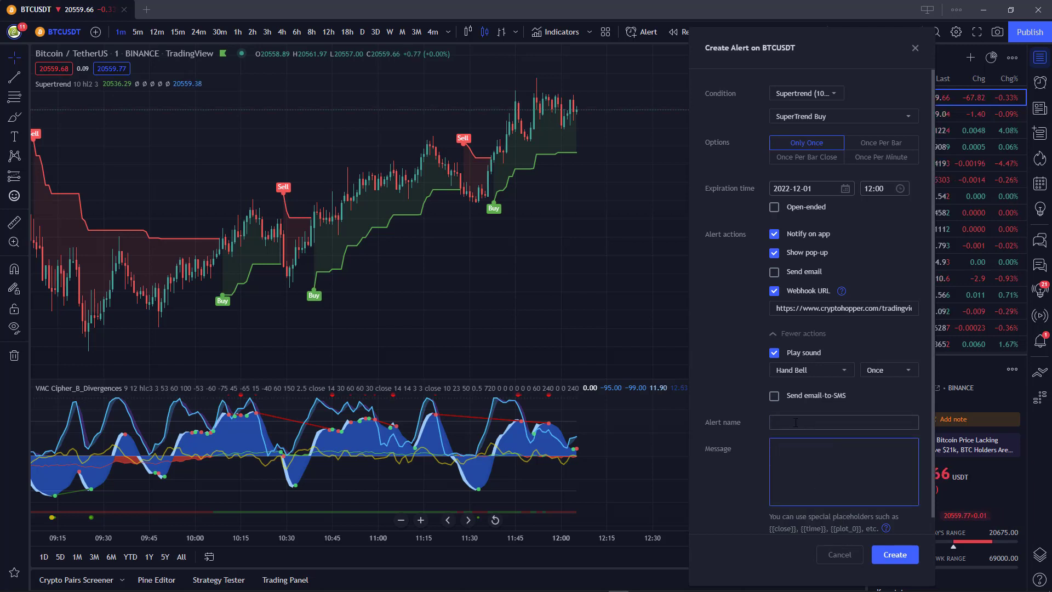
pyautogui.rightClick(796, 423)
pyautogui.click(816, 489)
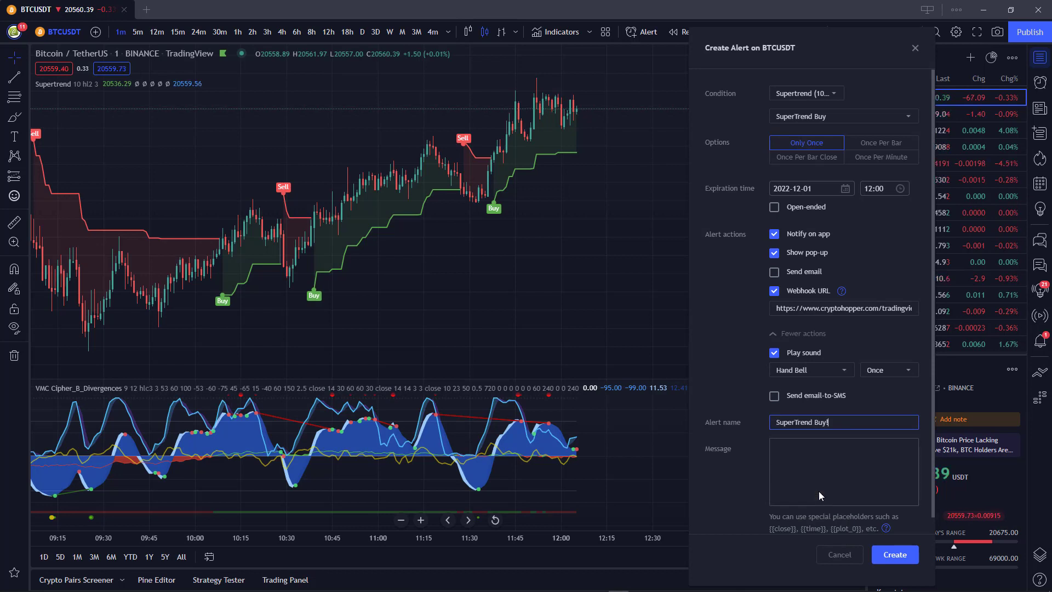
pyautogui.click(782, 454)
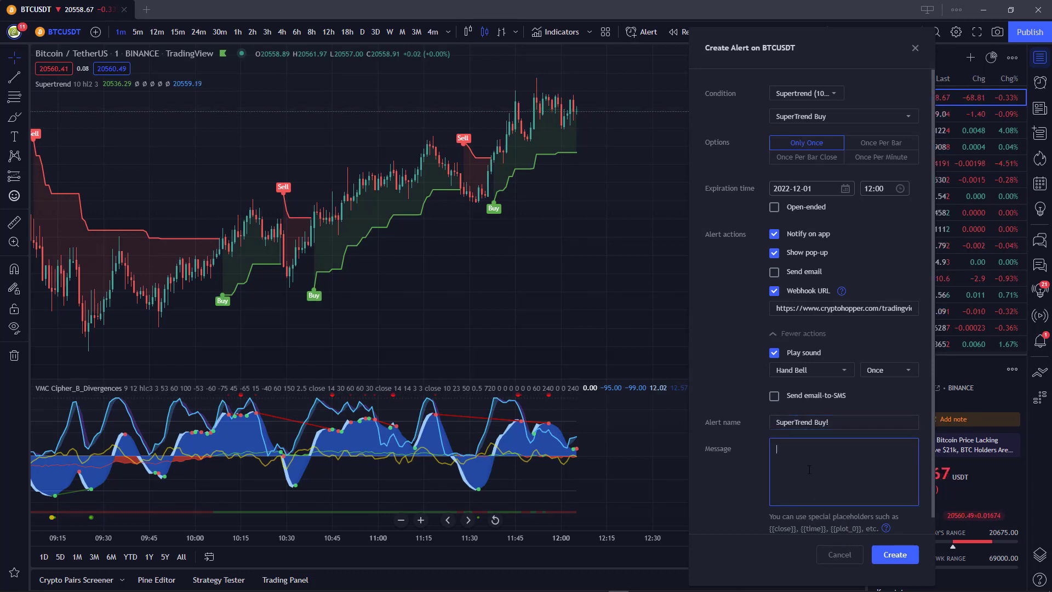
pyautogui.scroll(-1, 807, 469)
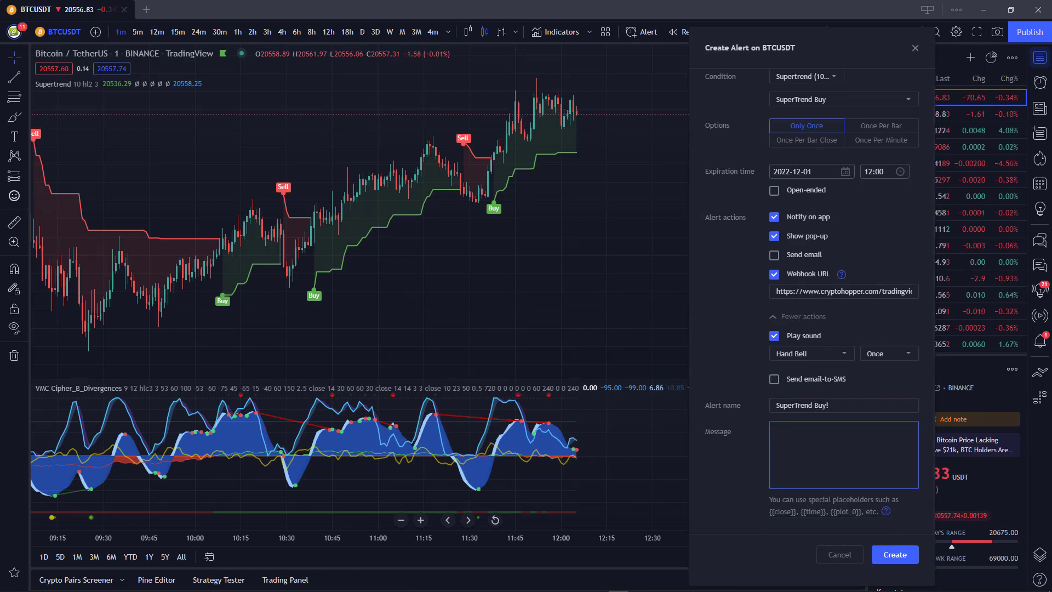
# Copy the hopper_id, coin:BTC, action:buy and market_order:1 lines from Notepad.
pyautogui.moveTo(489, 587)
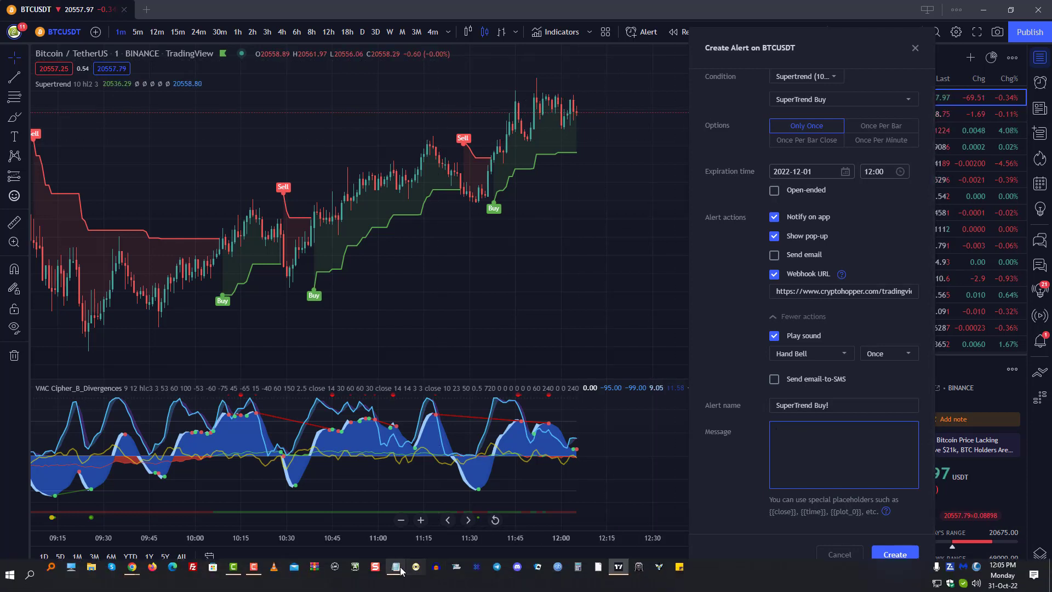
pyautogui.moveTo(395, 567)
pyautogui.click(413, 546)
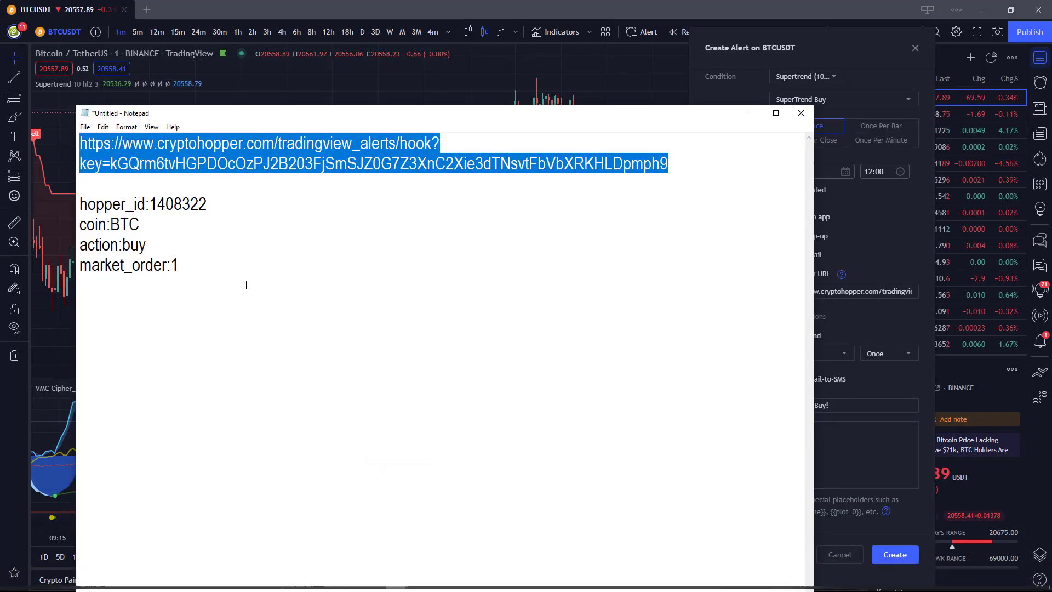
pyautogui.moveTo(180, 265); pyautogui.dragTo(81, 202)
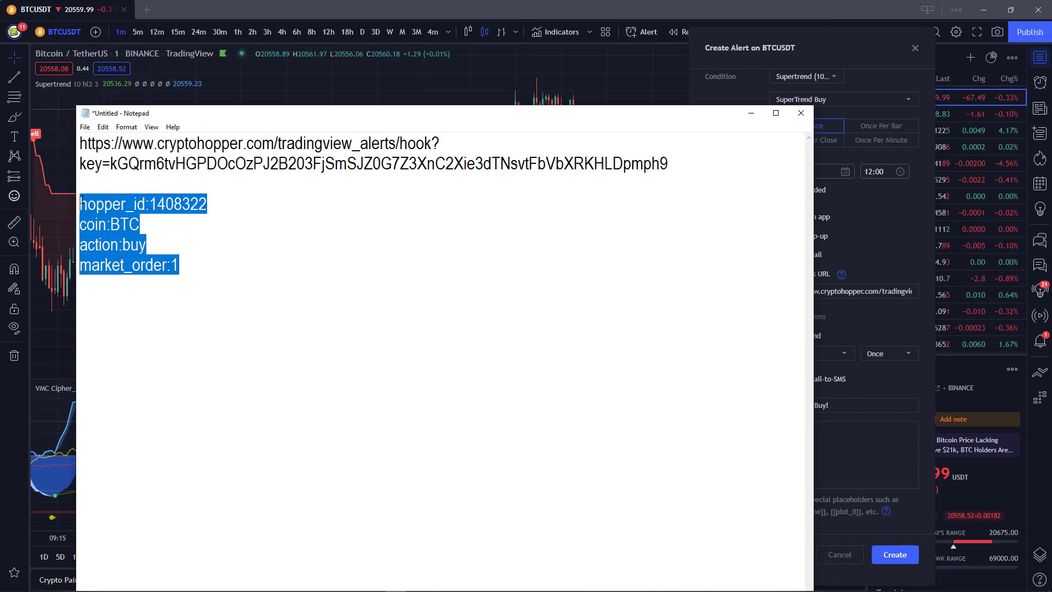
pyautogui.rightClick(140, 205)
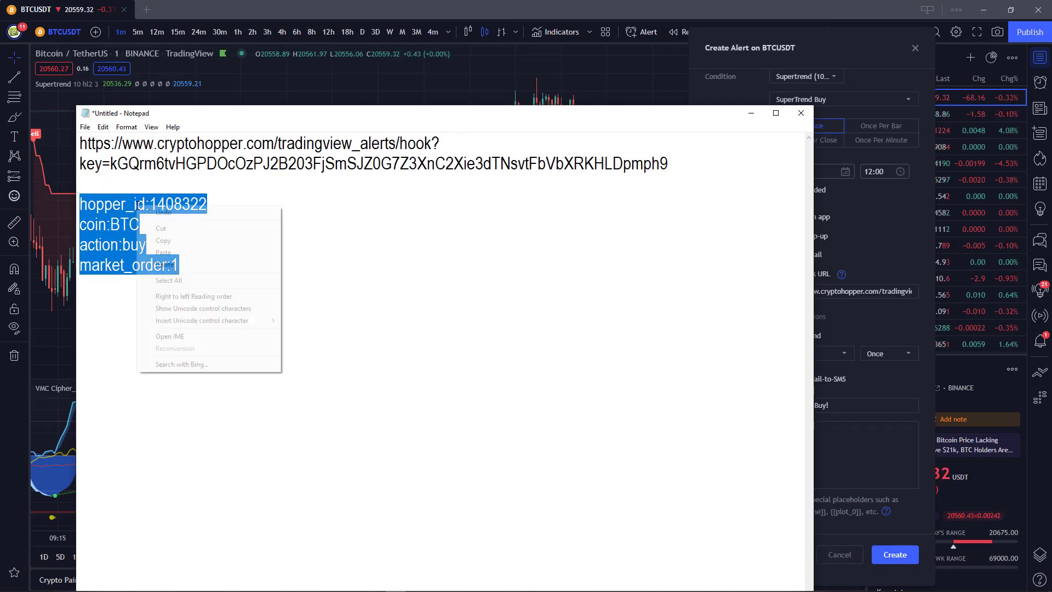
pyautogui.click(182, 243)
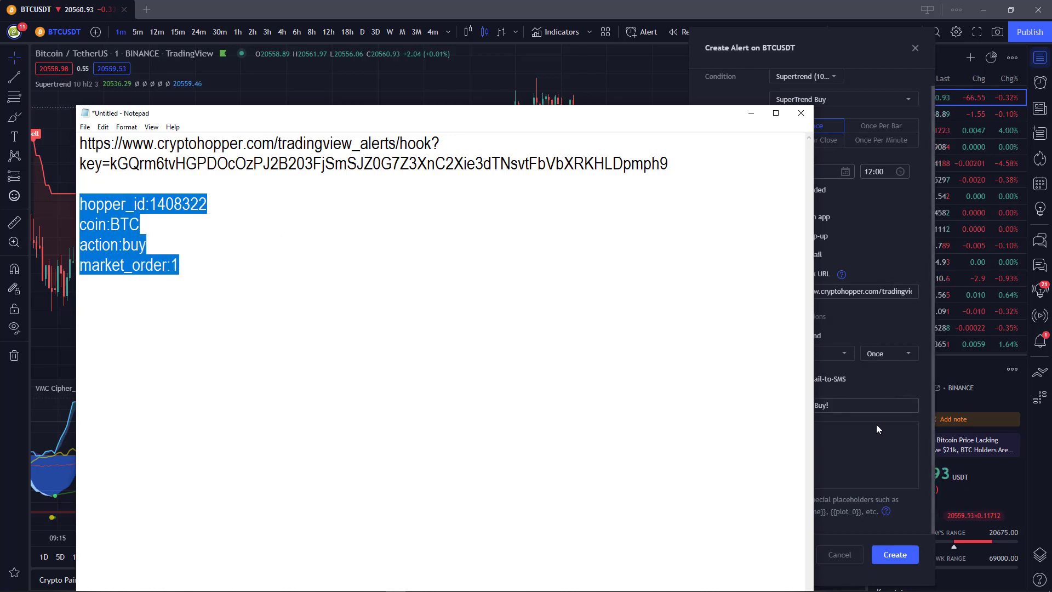
pyautogui.click(868, 432)
pyautogui.rightClick(799, 432)
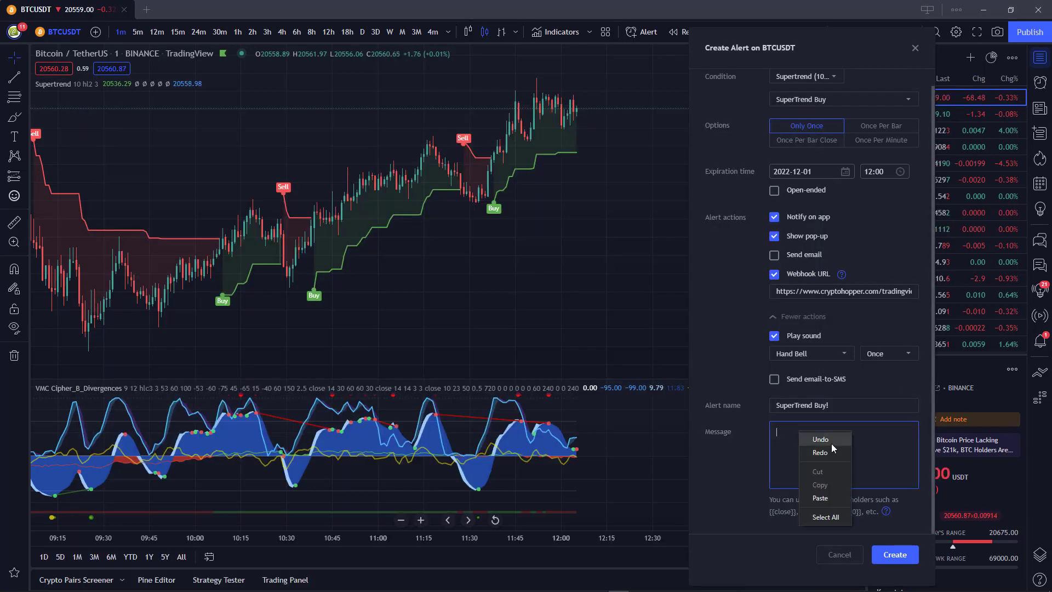
# Paste the hopper BTC buy instructions into the alert message and create the alert.
pyautogui.click(820, 498)
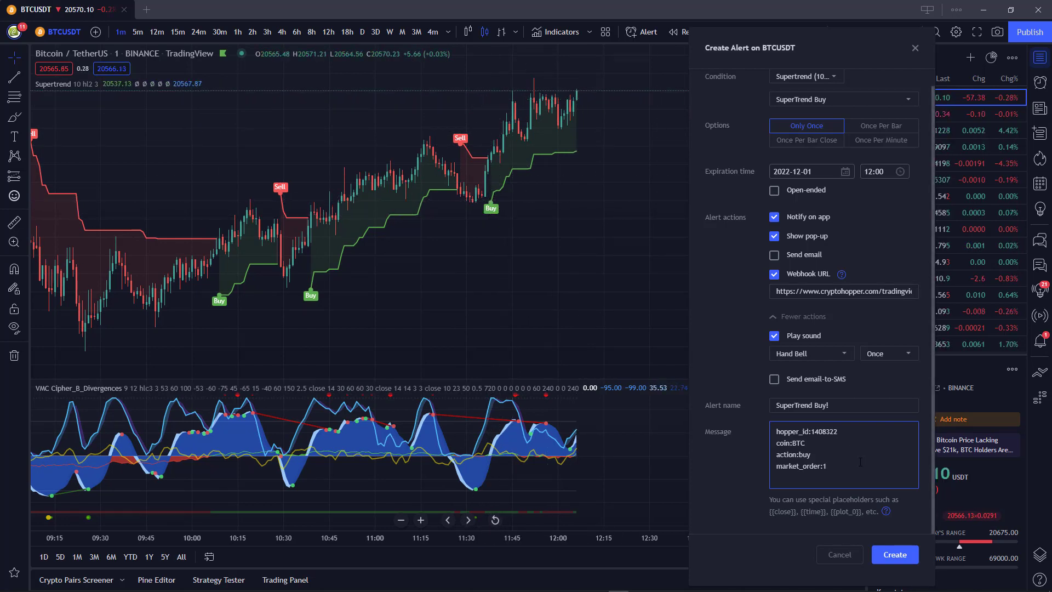
pyautogui.click(891, 558)
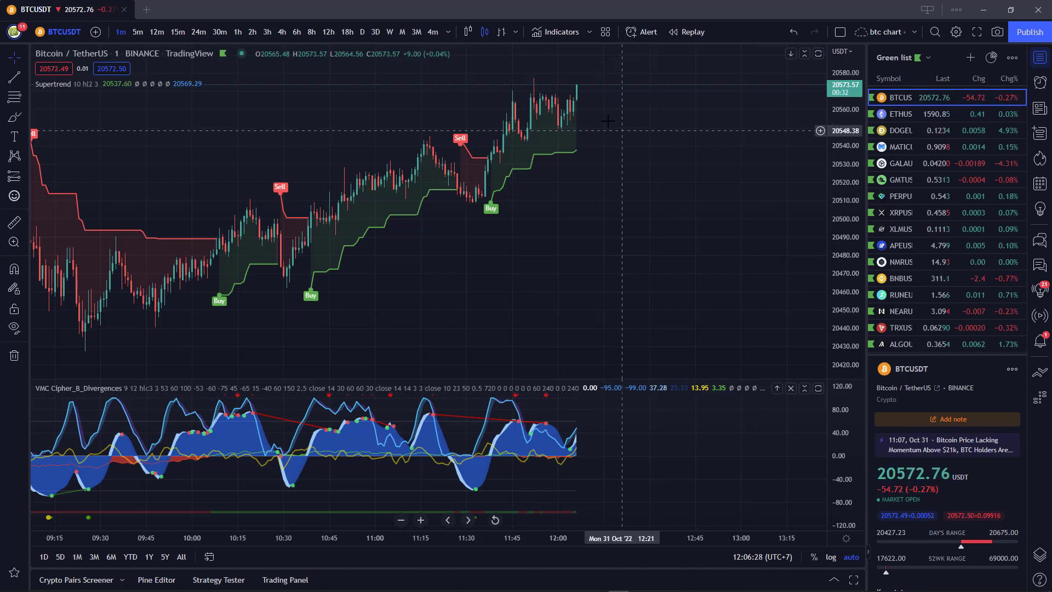
# Show the Alerts list with the active BTCUSDT alert, then switch the chart to 15-minute candles.
pyautogui.scroll(-5, 576, 246)
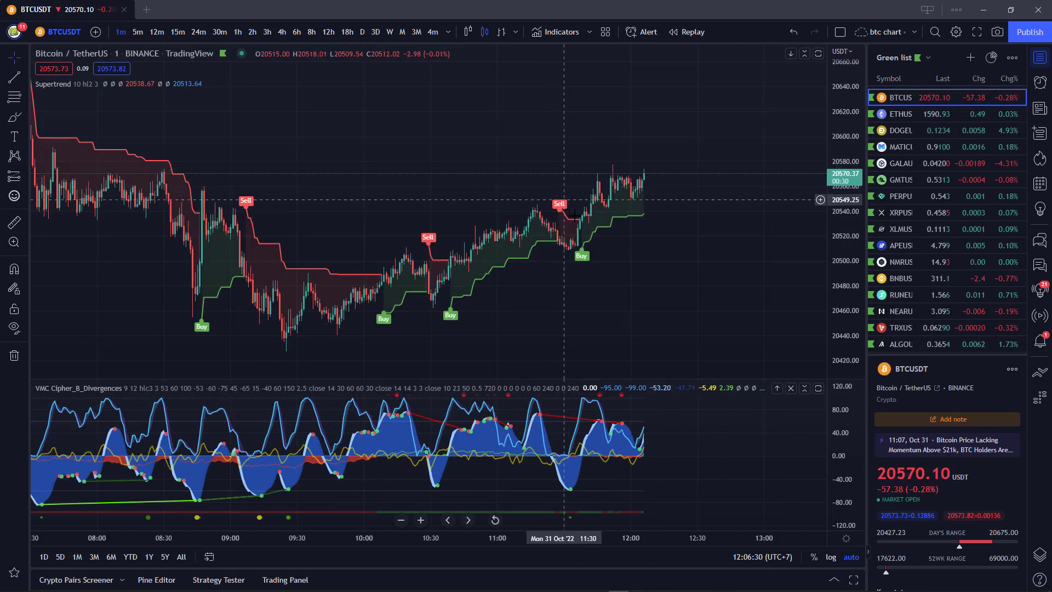
pyautogui.scroll(5, 683, 303)
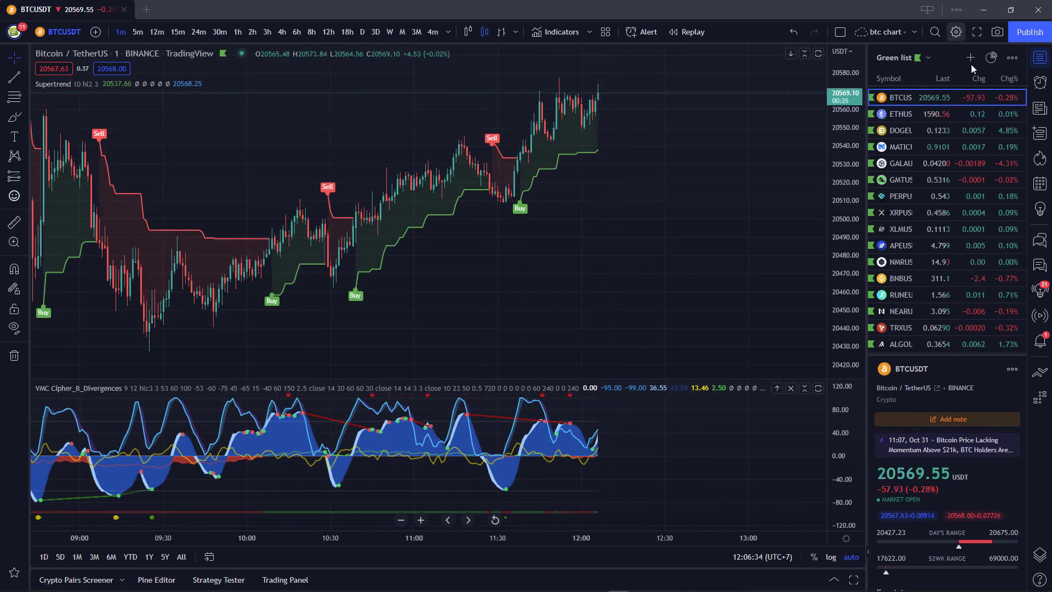
pyautogui.click(1040, 82)
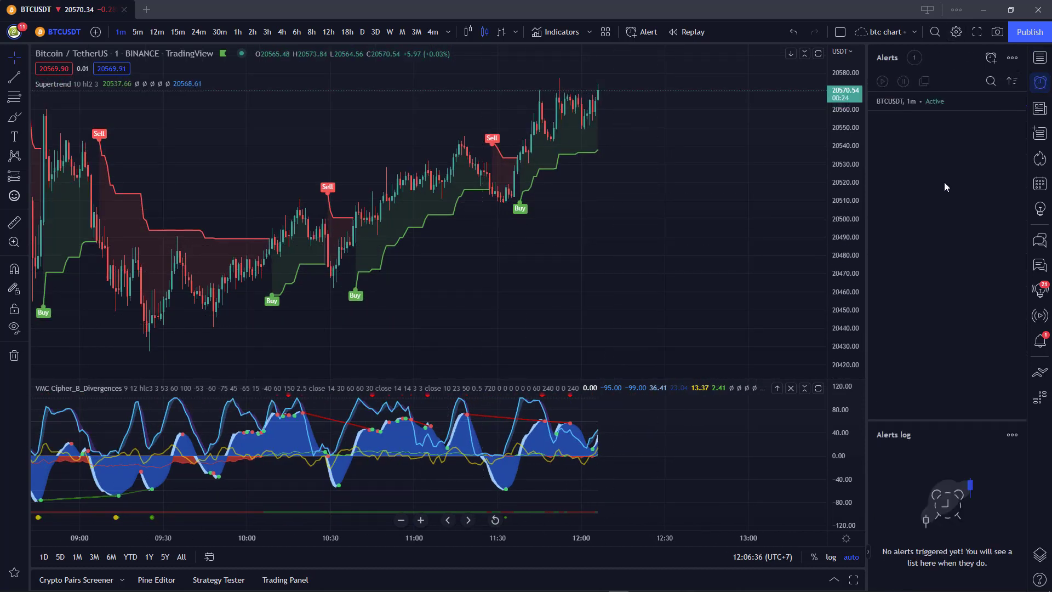
pyautogui.moveTo(894, 104)
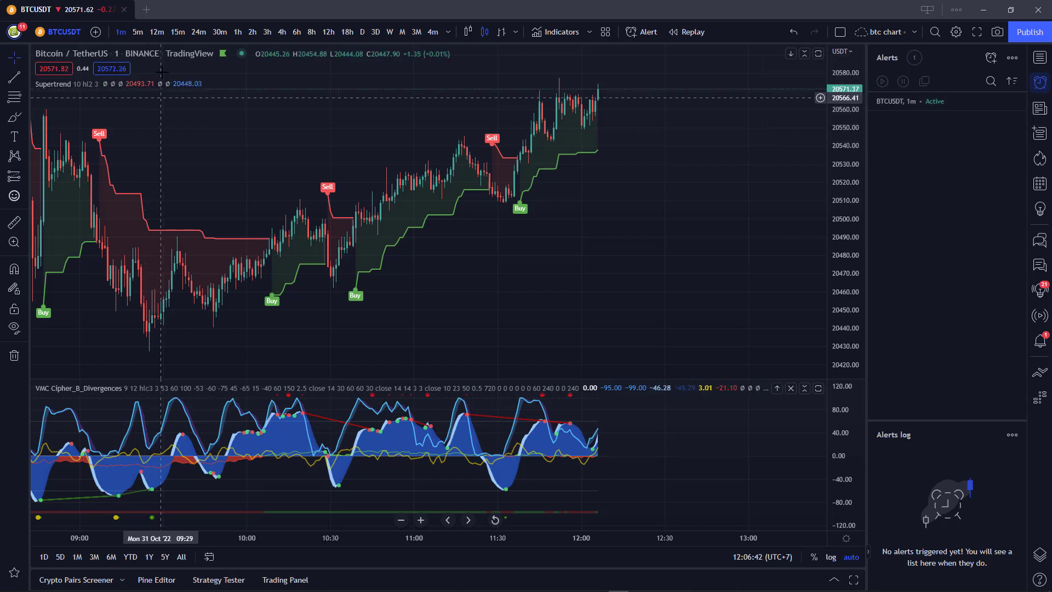
pyautogui.click(137, 33)
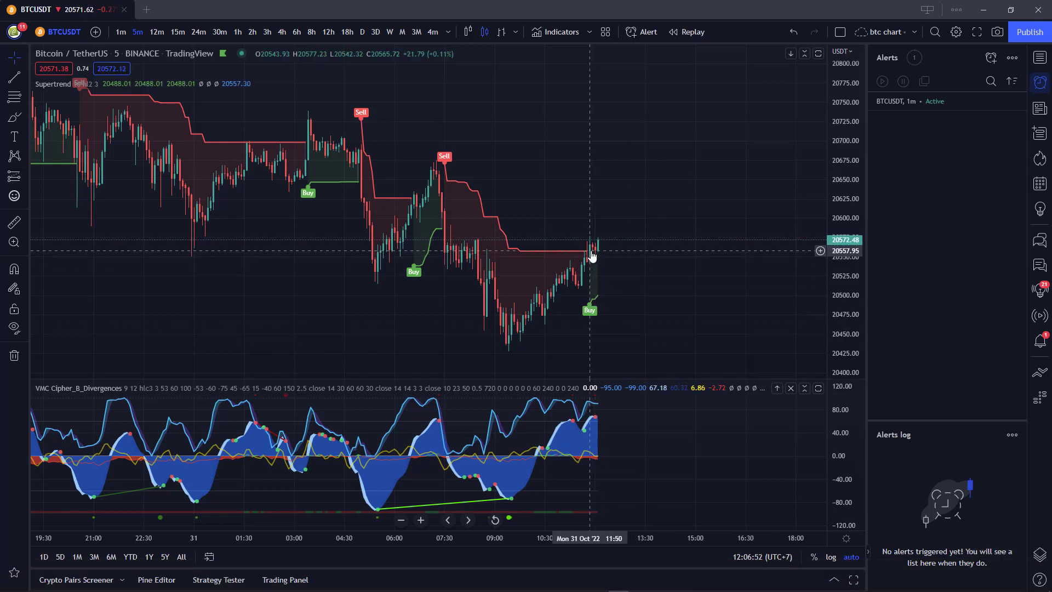
pyautogui.click(180, 32)
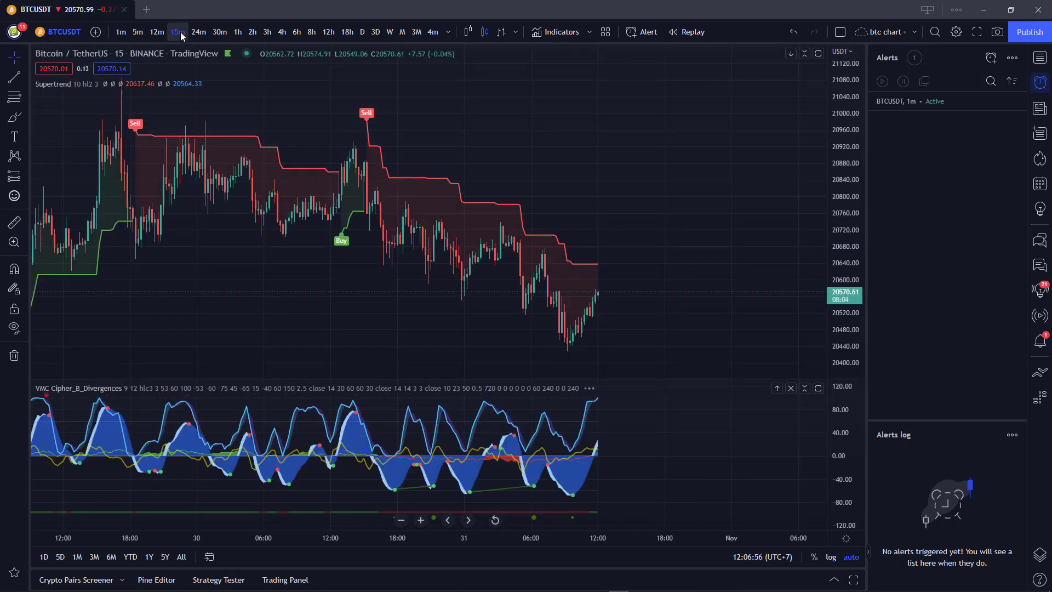
# Try the 12m, 5m and 30m intervals, settle on 1-hour candles, then pick ETHUSDT from the watchlist.
pyautogui.click(153, 33)
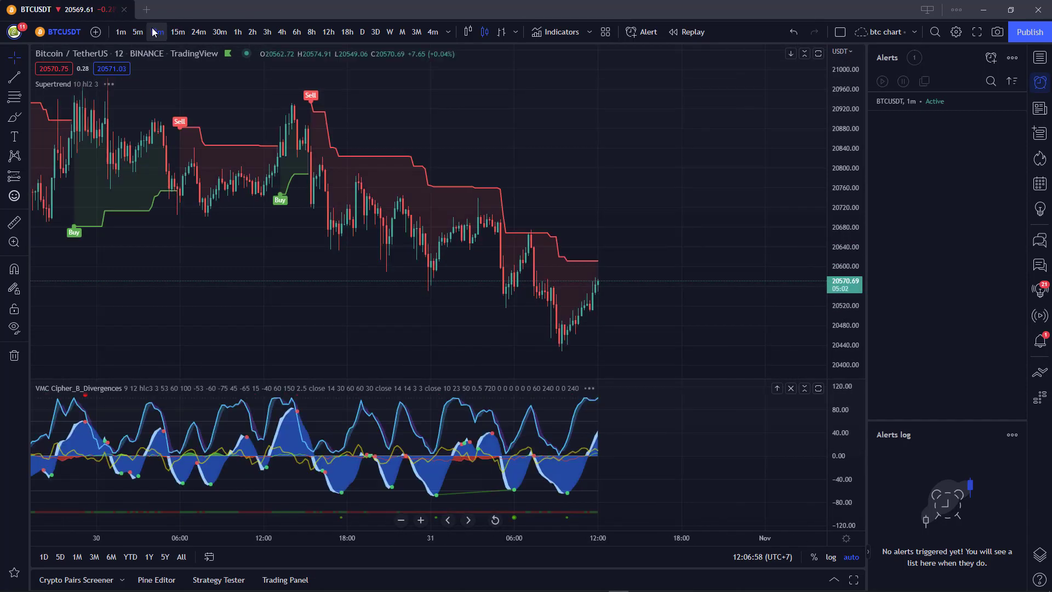
pyautogui.click(140, 34)
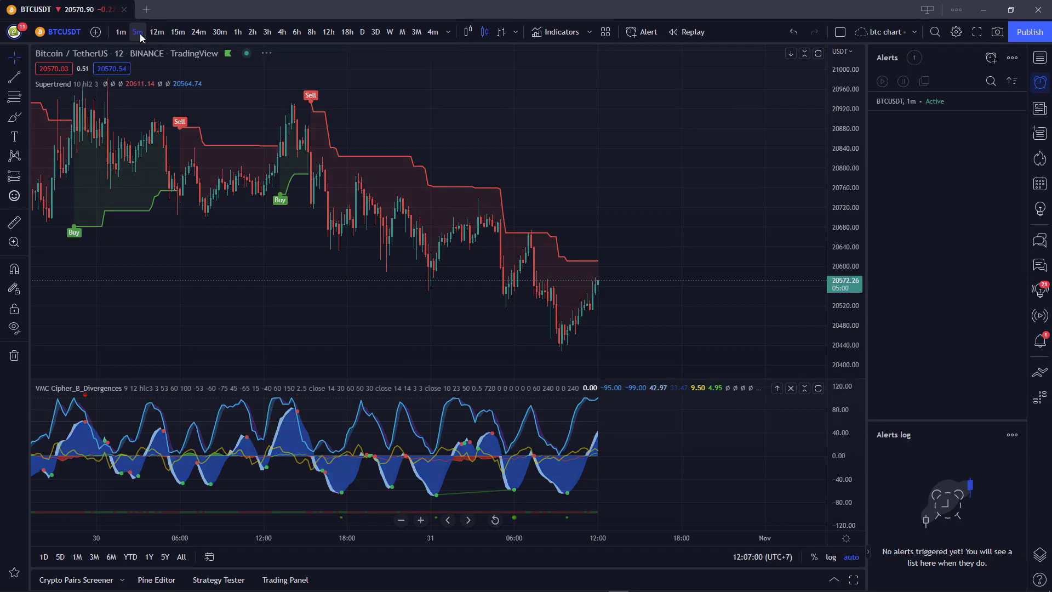
pyautogui.click(221, 33)
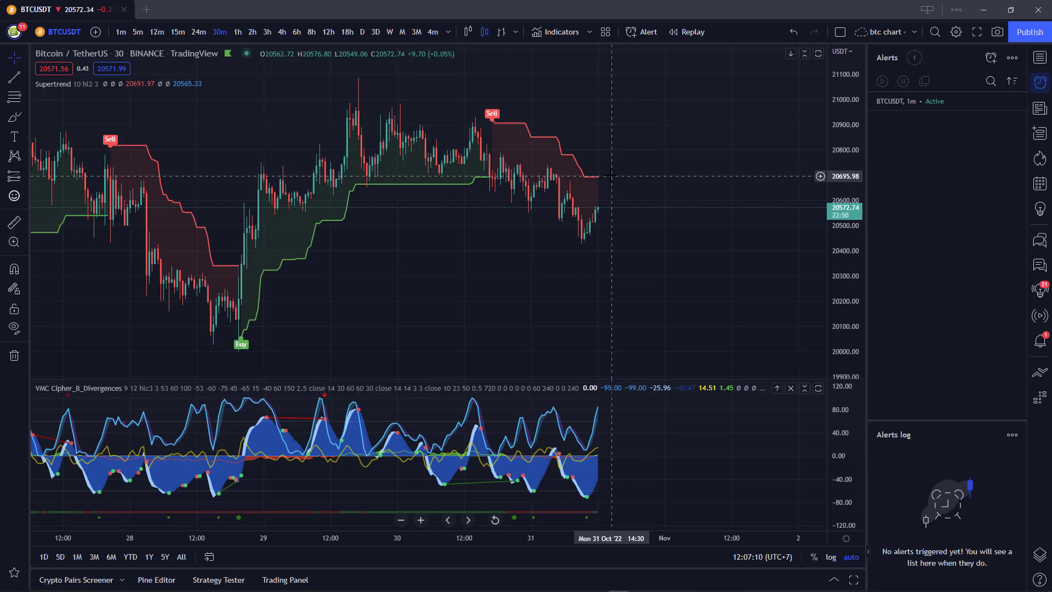
pyautogui.click(237, 32)
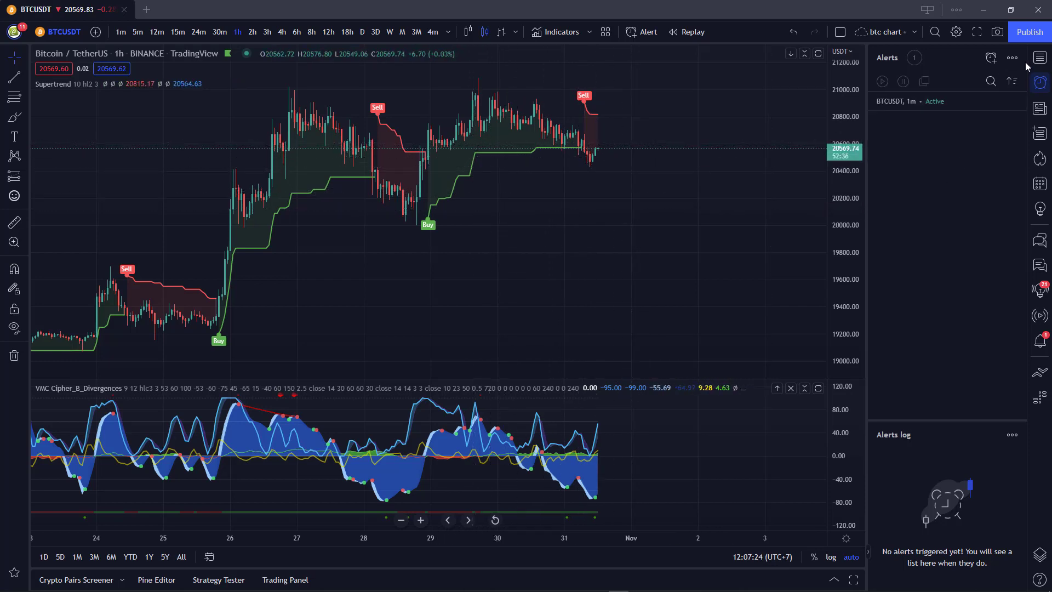
pyautogui.click(1039, 58)
pyautogui.click(905, 115)
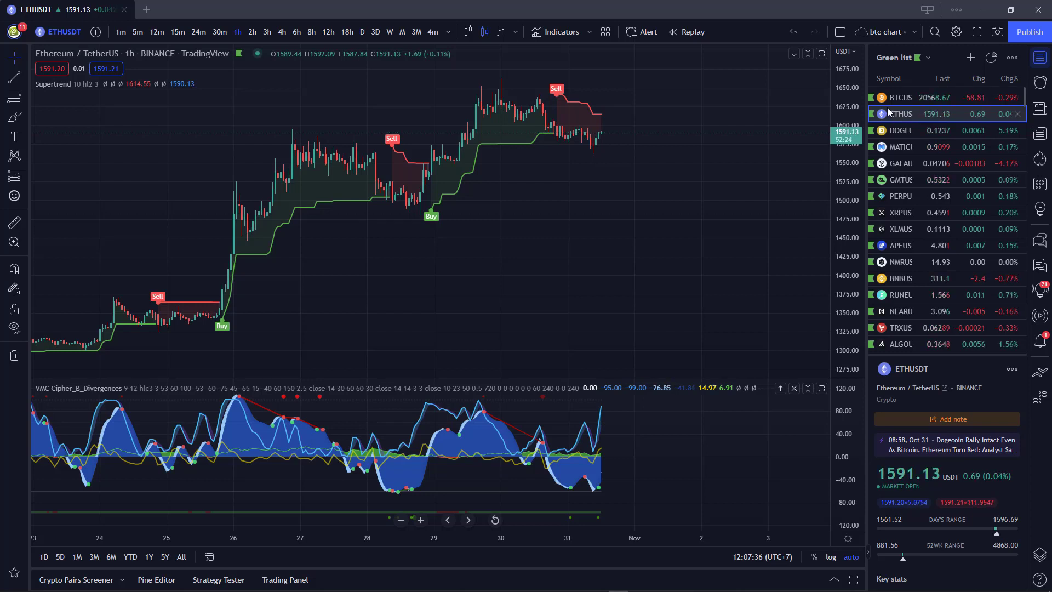
# Start a new ETHUSDT alert with condition Supertrend > SuperTrend Buy, firing only once.
pyautogui.click(645, 32)
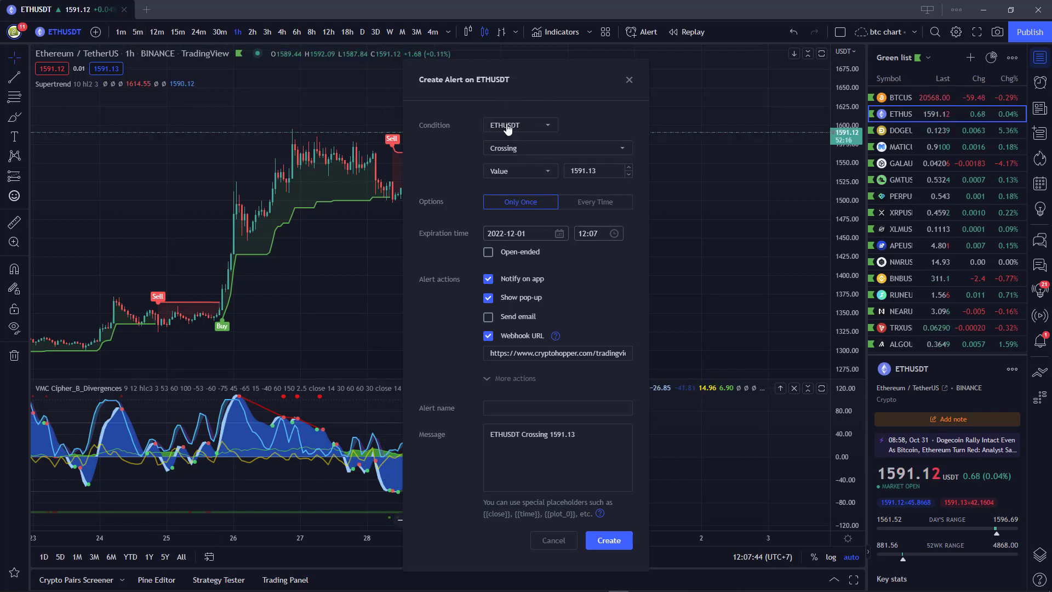
pyautogui.click(523, 129)
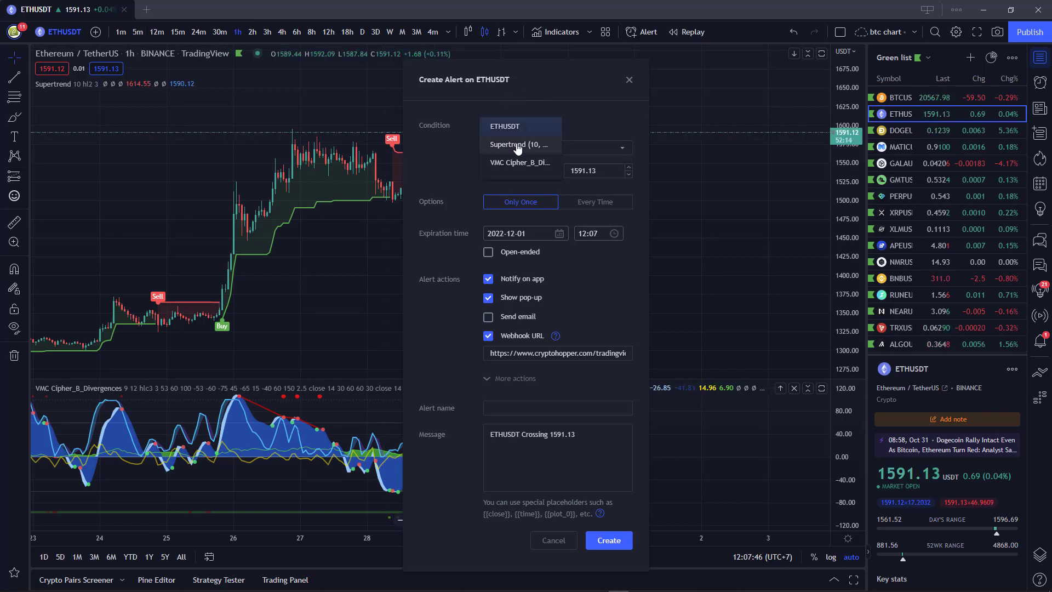
pyautogui.click(518, 143)
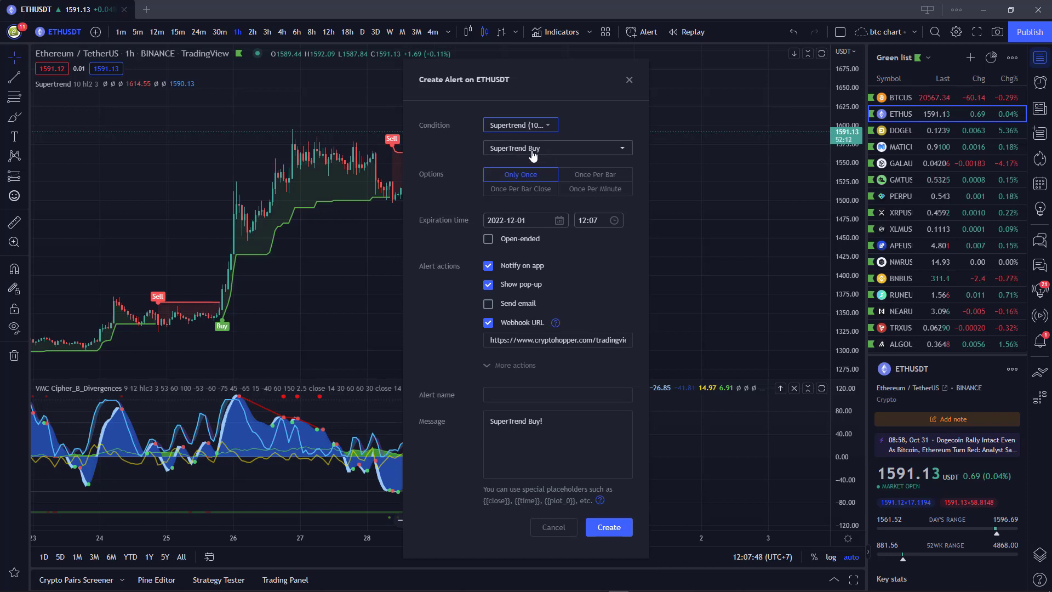
pyautogui.click(532, 153)
pyautogui.click(533, 154)
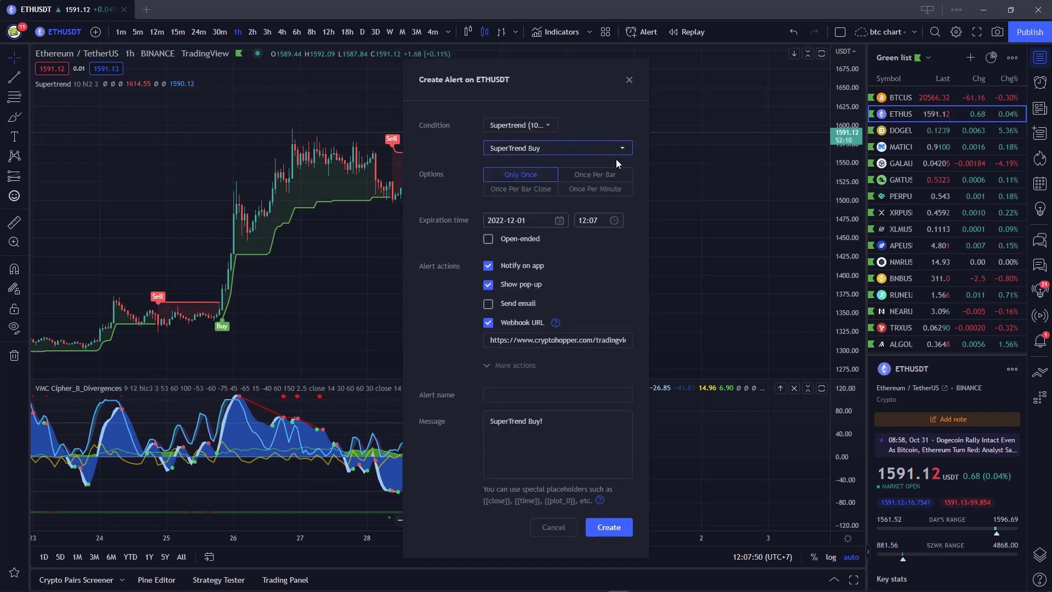
pyautogui.click(530, 175)
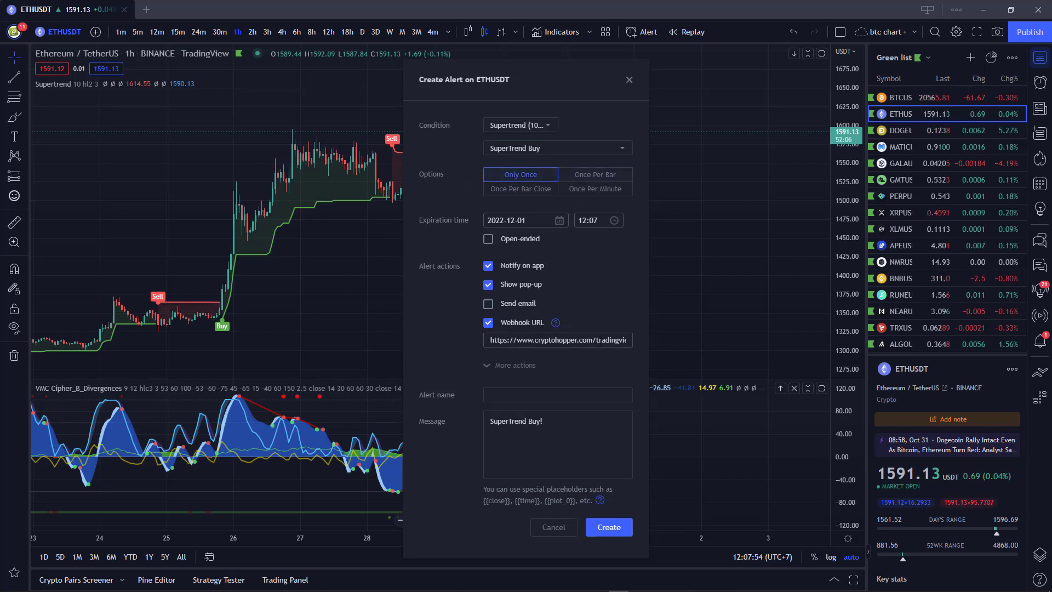
# Replace the alert message with the pasted hopper buy text, change the coin to ETH, and expand More actions.
pyautogui.click(562, 421)
pyautogui.hotkey('ctrl', 'a')
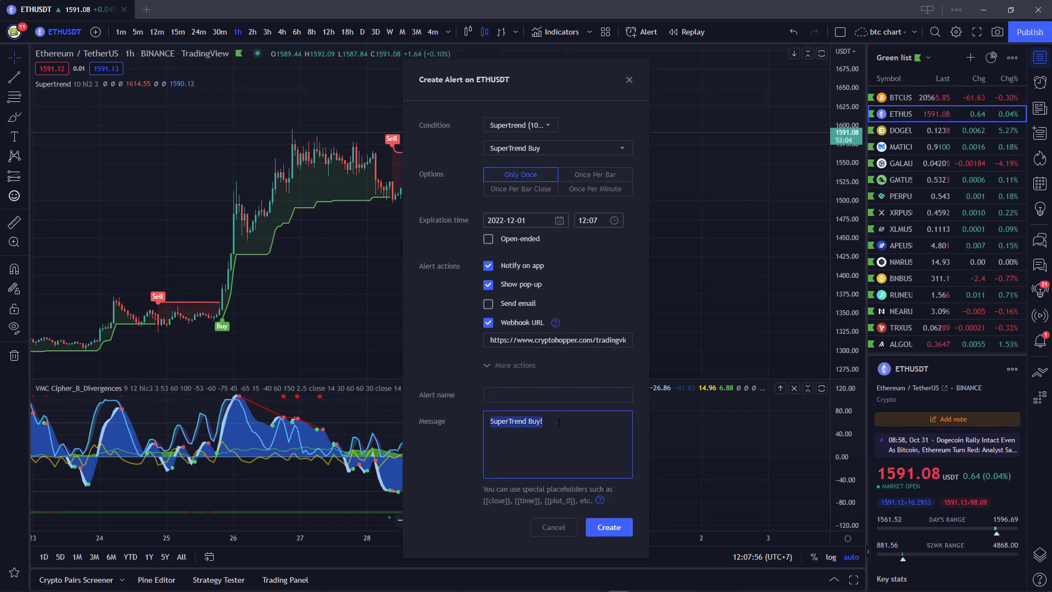
pyautogui.write('hopper_id:1408322 coin:BTC action:buy market_order:1')
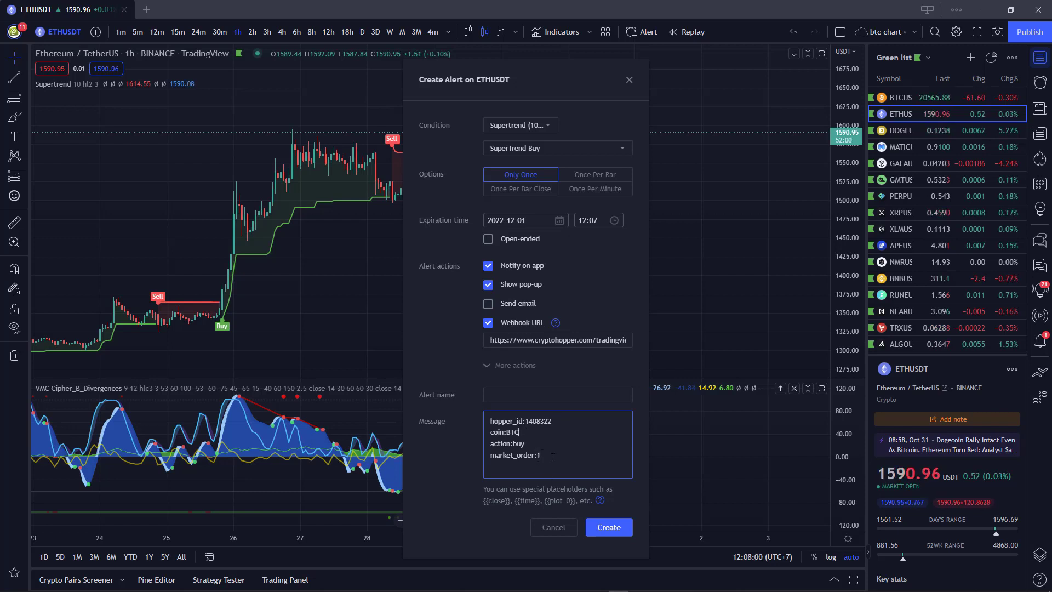
pyautogui.press('BackSpace')
pyautogui.write('ETH')
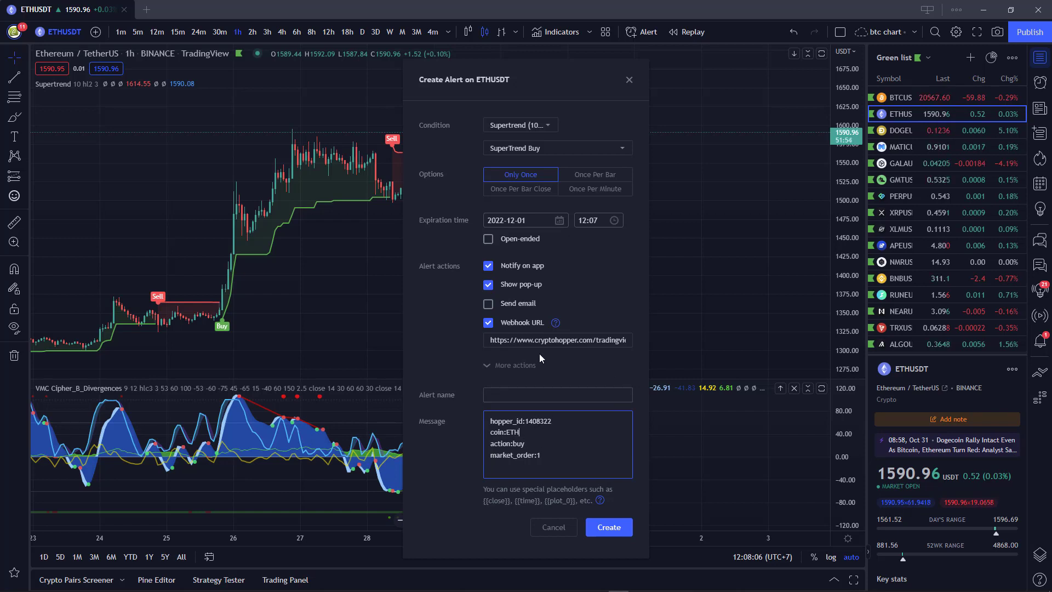
pyautogui.click(508, 366)
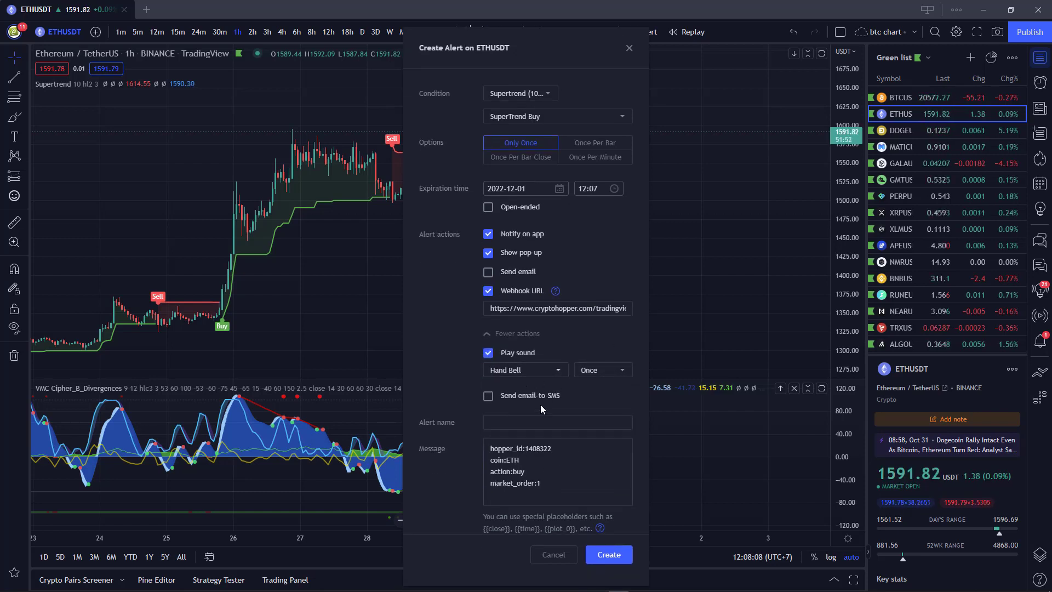
# Move the alert dialog aside, verify the webhook URL and the coin:ETH message, then create the alert.
pyautogui.scroll(-1, 481, 472)
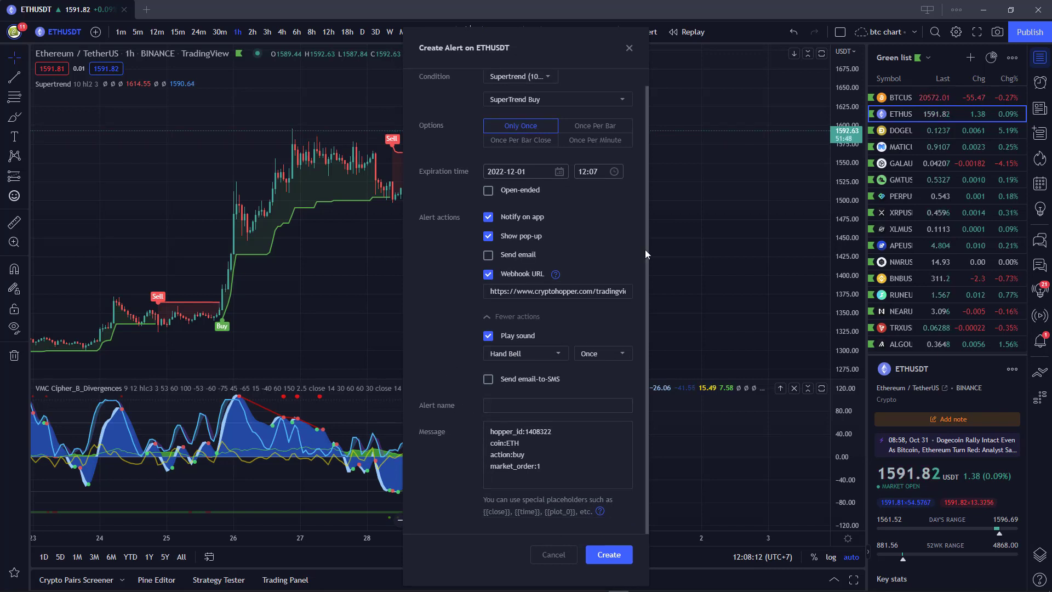
pyautogui.moveTo(510, 50); pyautogui.dragTo(831, 55)
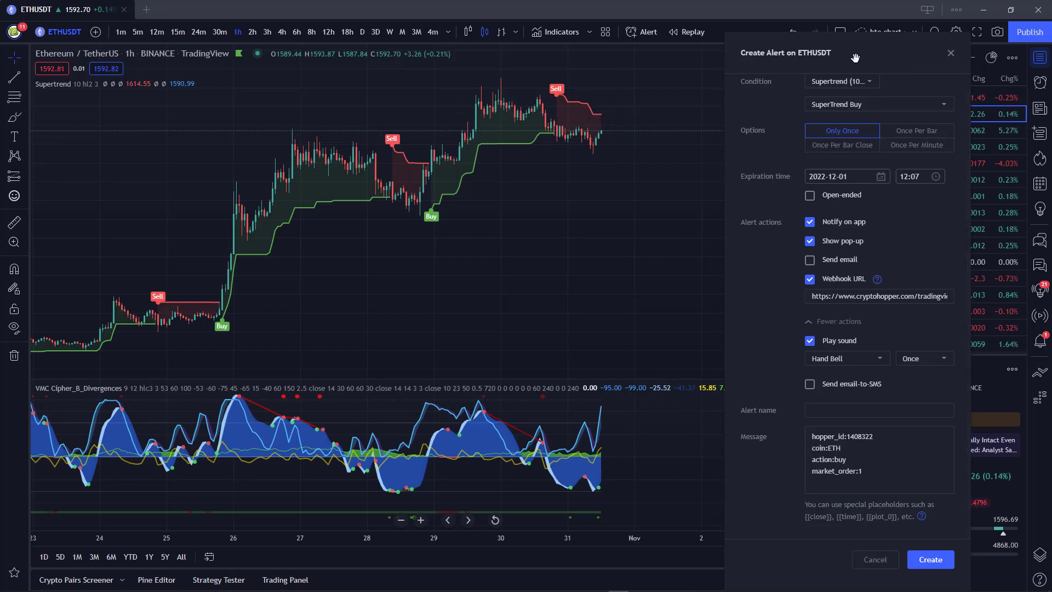
pyautogui.moveTo(855, 57); pyautogui.dragTo(489, 58)
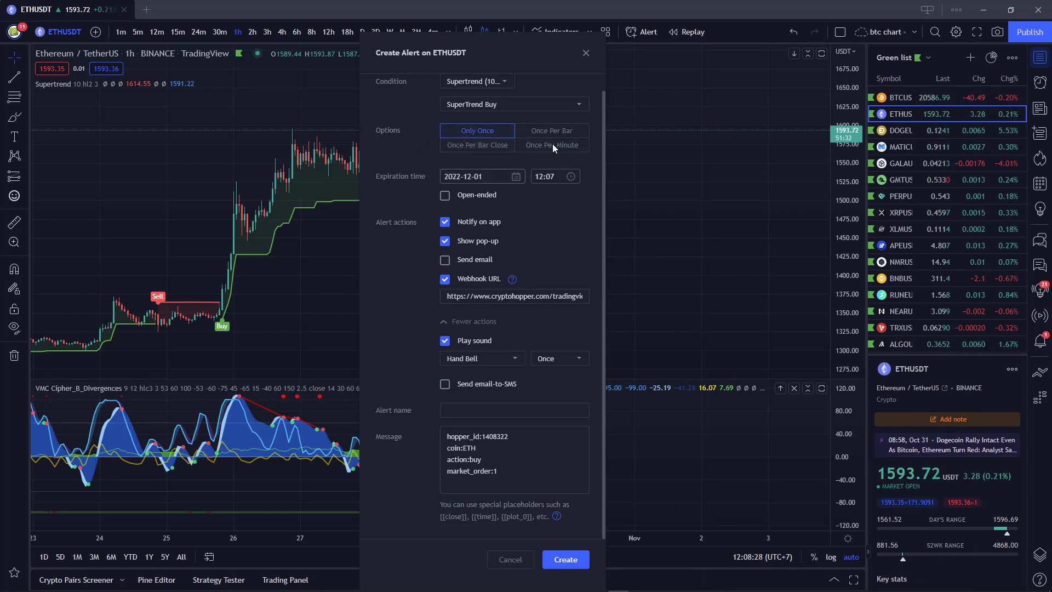
pyautogui.moveTo(488, 53); pyautogui.dragTo(280, 53)
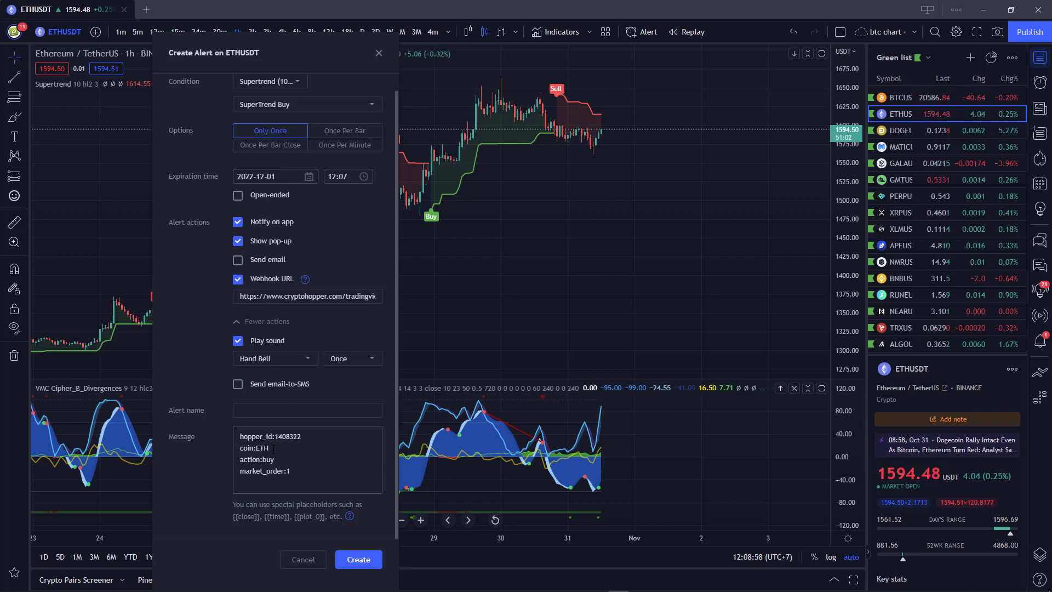
pyautogui.moveTo(274, 449); pyautogui.dragTo(262, 449)
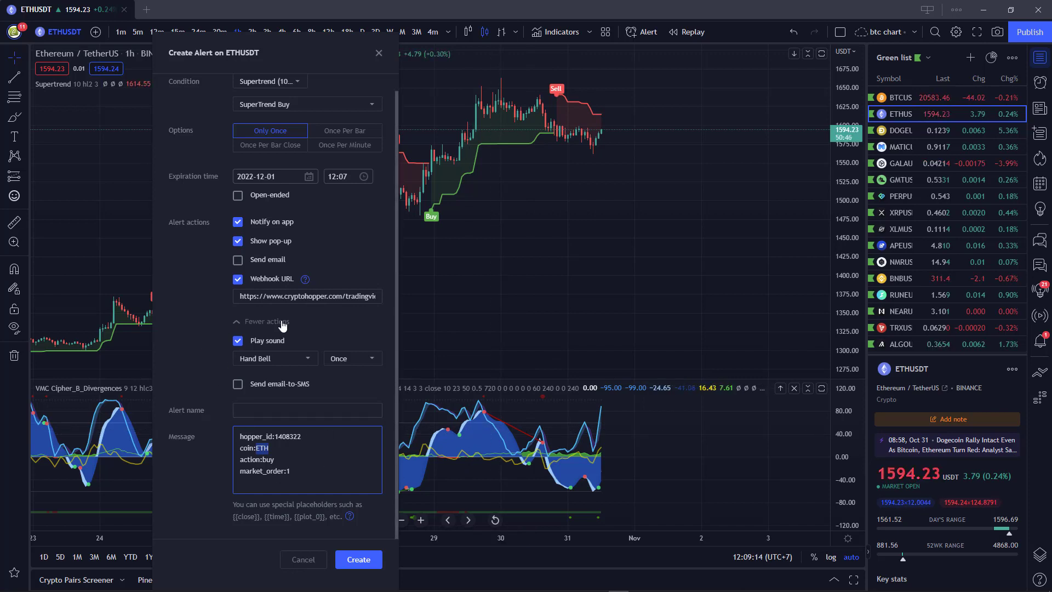
pyautogui.click(307, 296)
pyautogui.hotkey('ctrl', 'a')
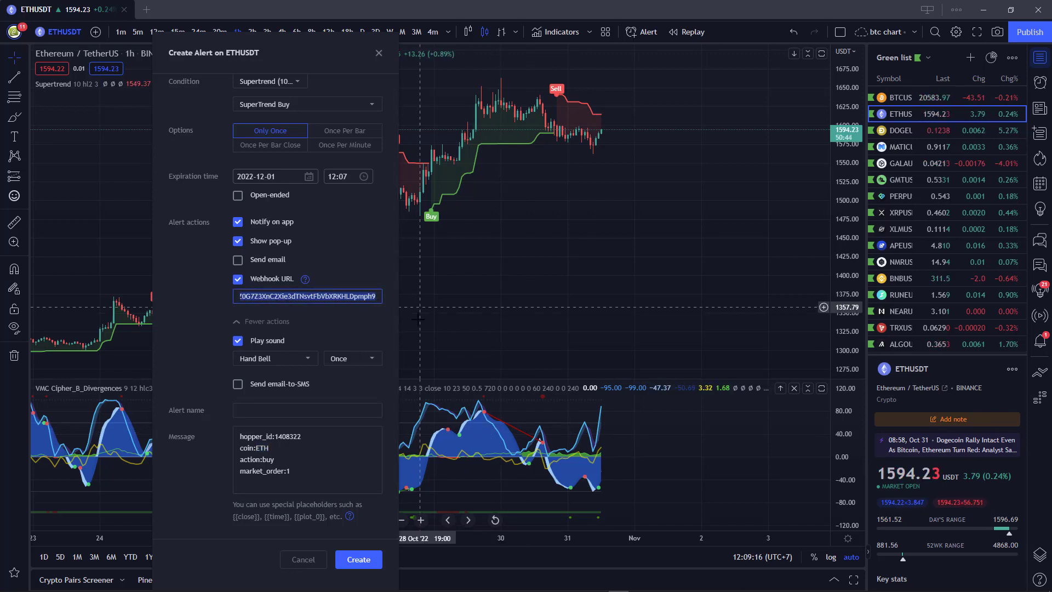
pyautogui.moveTo(256, 448); pyautogui.dragTo(269, 448)
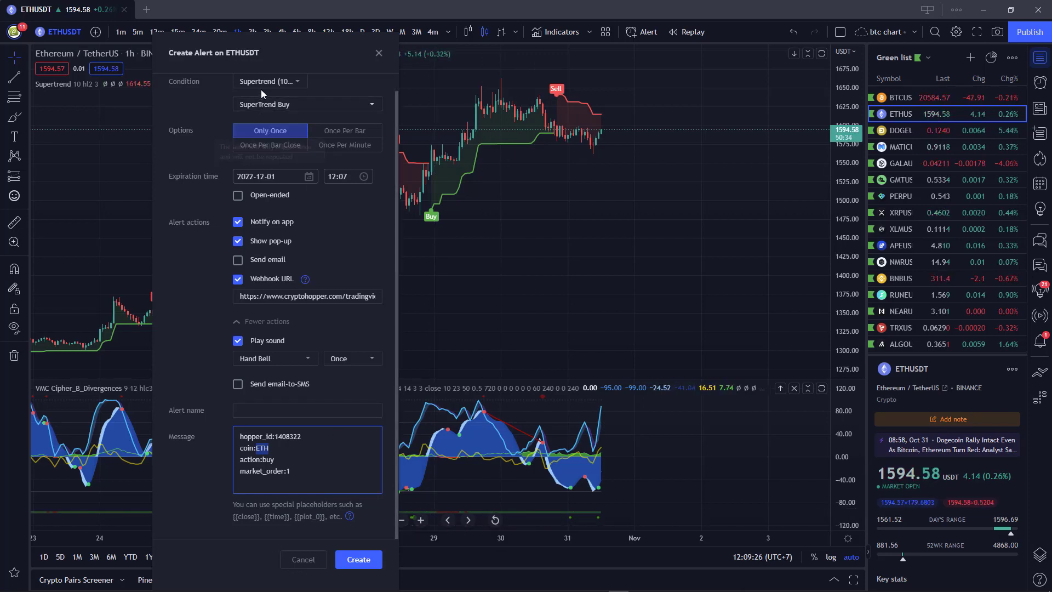
pyautogui.click(366, 561)
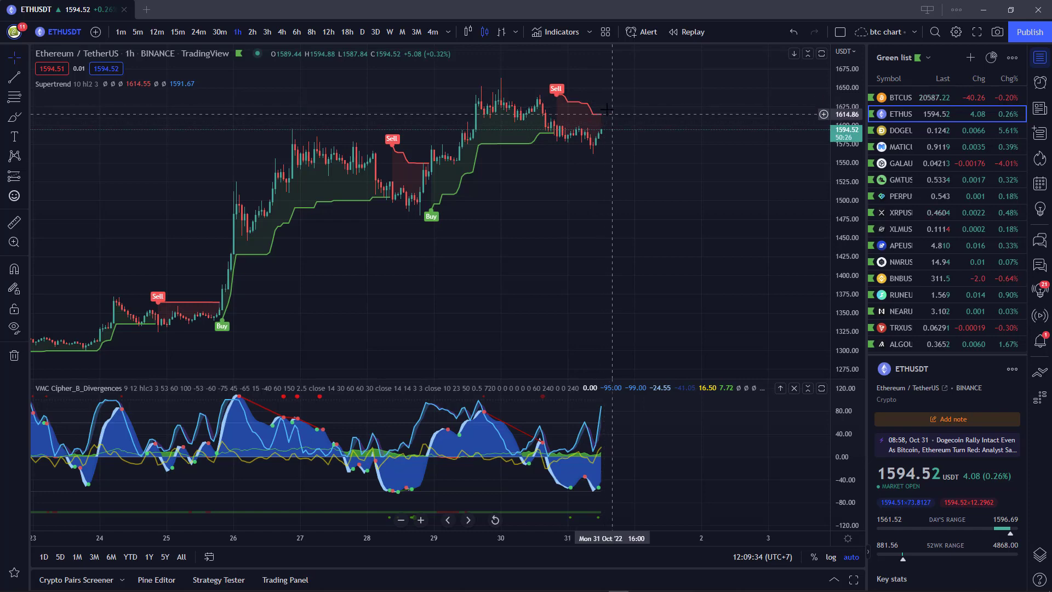
# Switch ETHUSDT to 15-minute candles and start a Supertrend > SuperTrend Buy alert, firing only once.
pyautogui.click(219, 32)
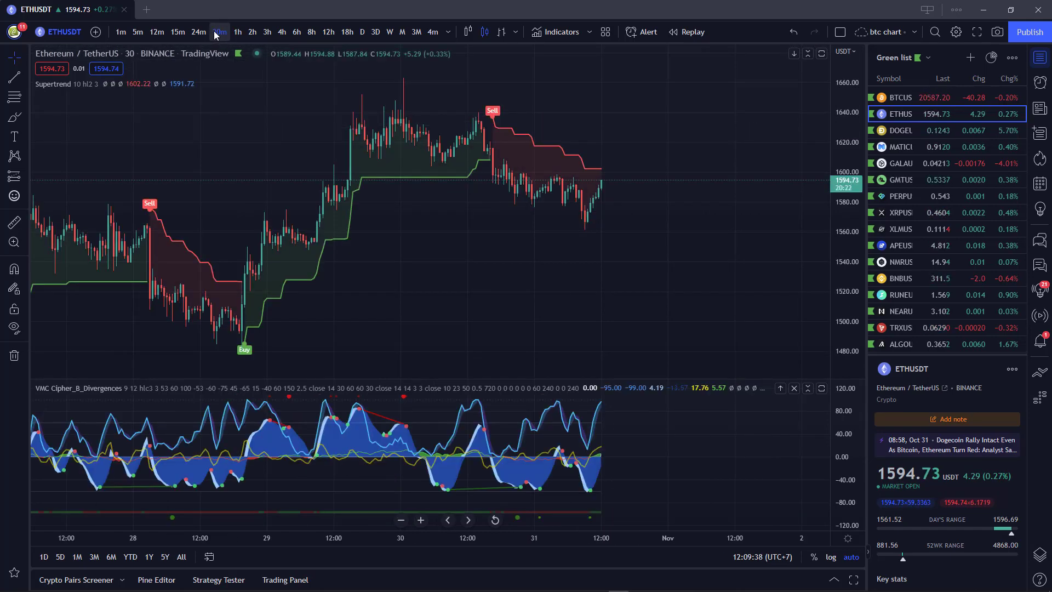
pyautogui.click(176, 32)
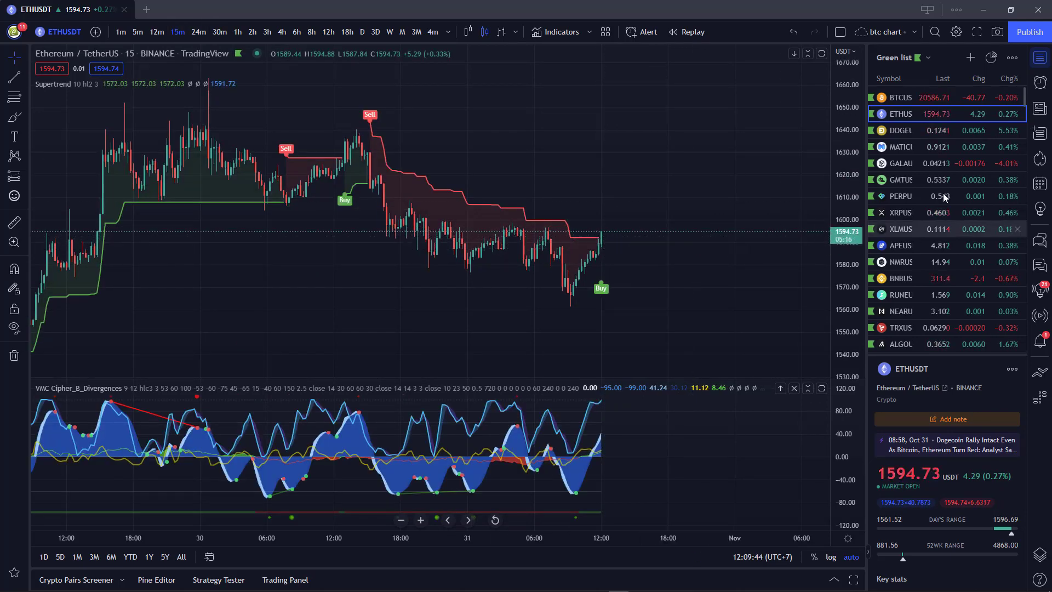
pyautogui.click(644, 32)
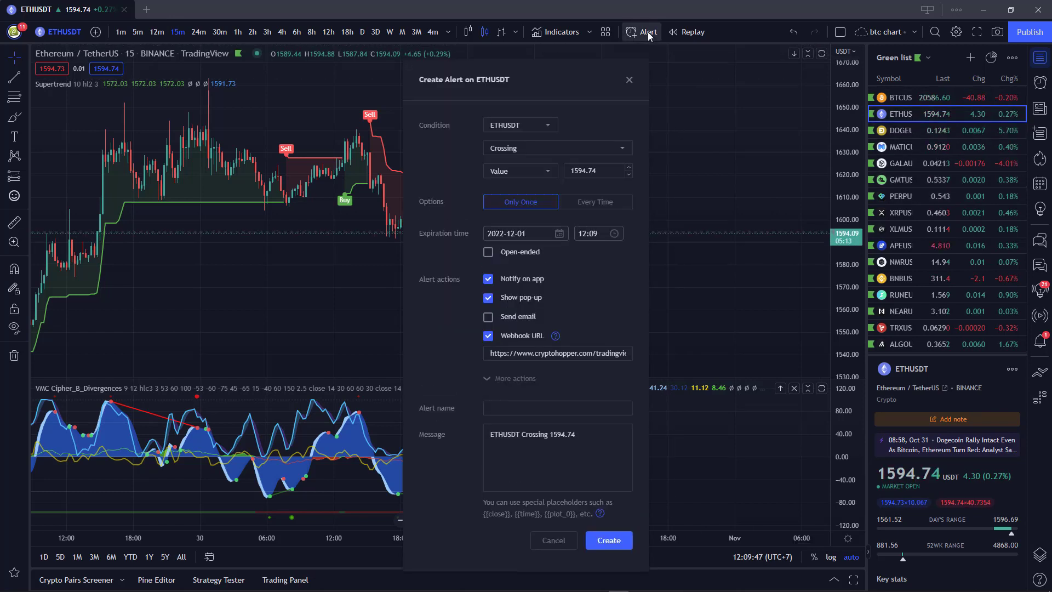
pyautogui.click(504, 132)
pyautogui.click(505, 132)
pyautogui.click(506, 133)
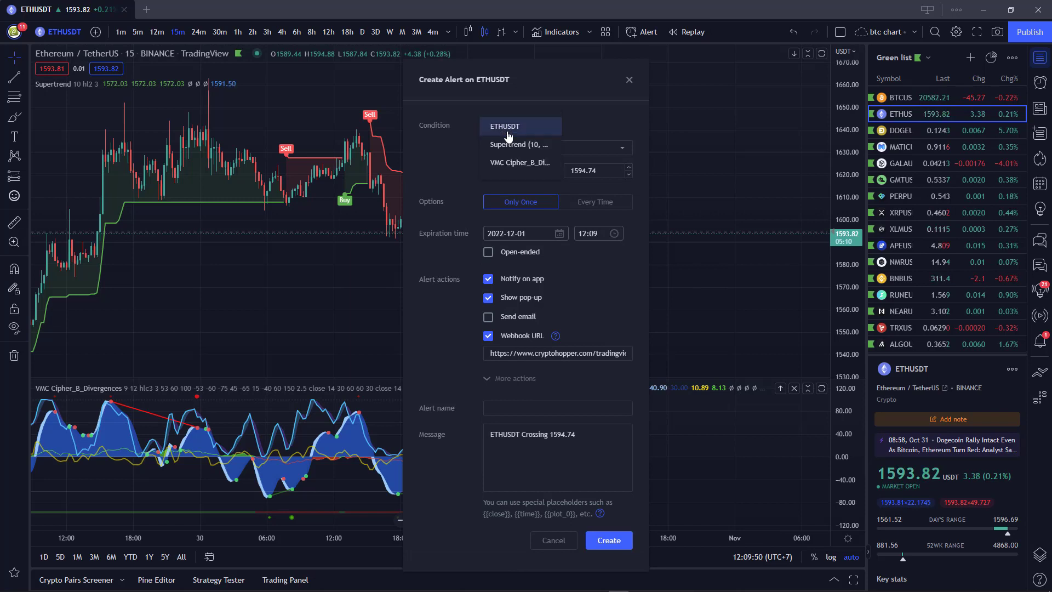
pyautogui.click(511, 144)
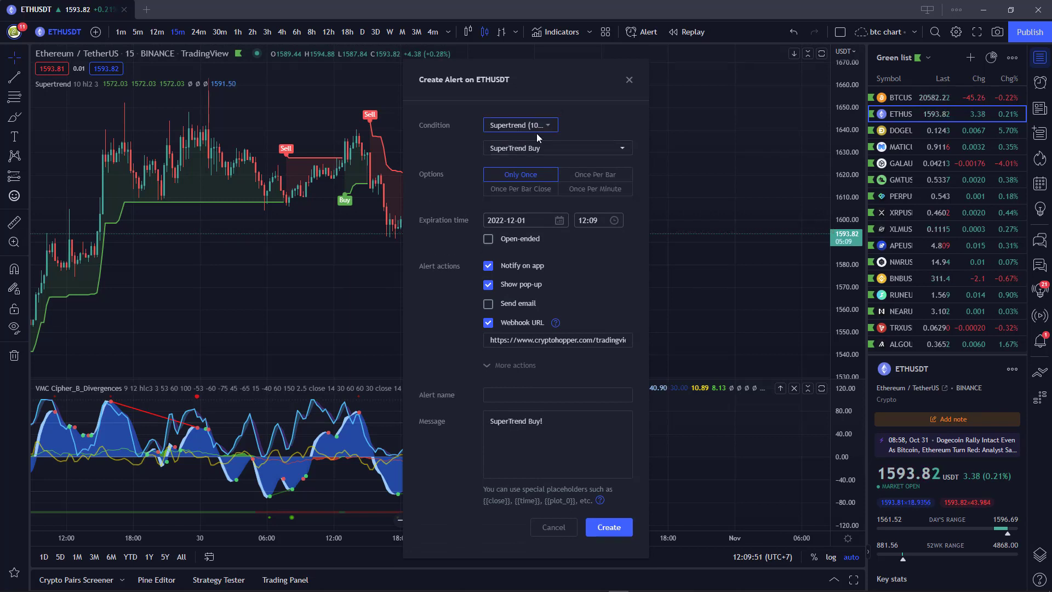
pyautogui.click(518, 176)
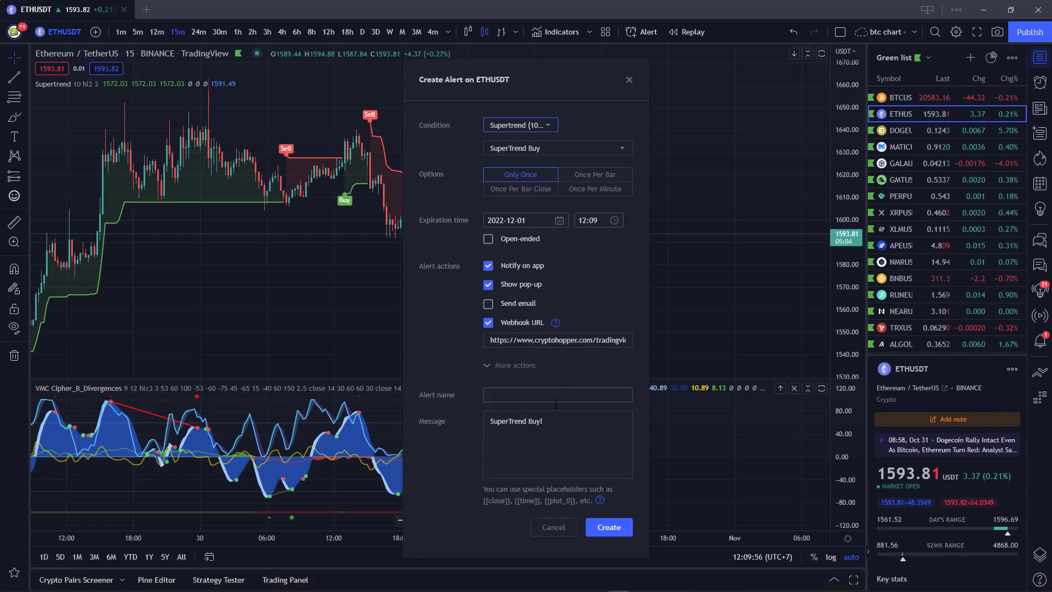
# Paste the hopper market-buy order into the message, change the coin from BTC to ETH, and create the alert.
pyautogui.click(556, 423)
pyautogui.hotkey('ctrl', 'a')
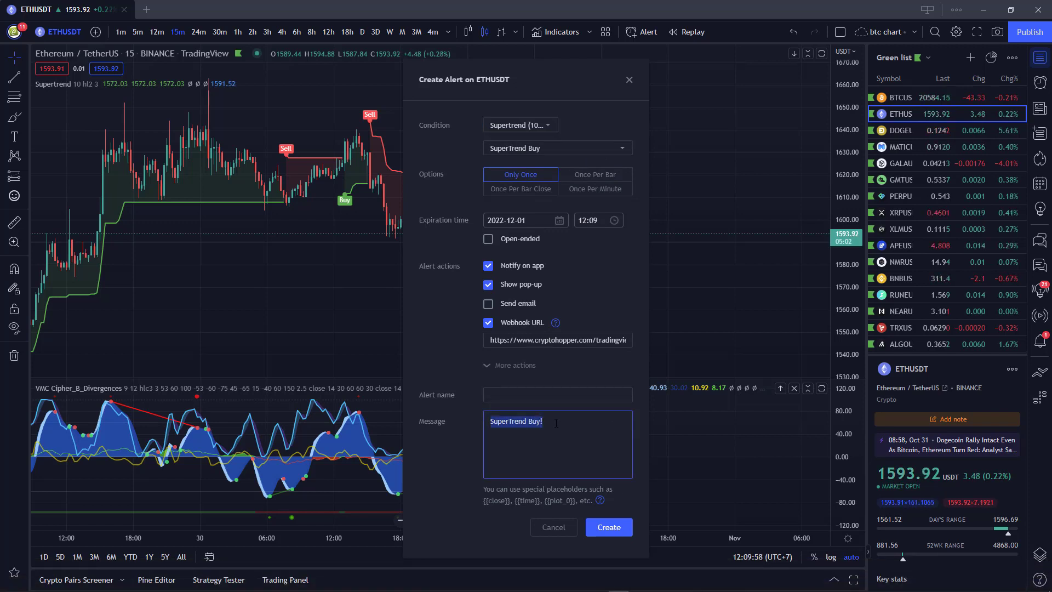
pyautogui.write('hopper_id:1408322 coin:BTC action:buy market_order:1')
pyautogui.click(537, 432)
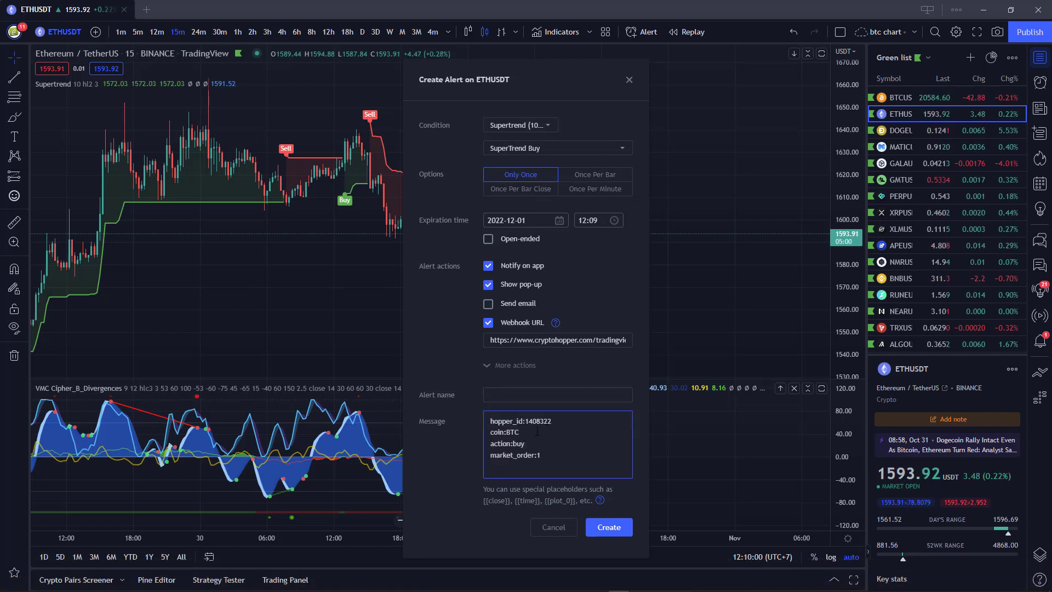
pyautogui.press('BackSpace')
pyautogui.press('BackSpace')
pyautogui.press('BackSpace')
pyautogui.write('ETH')
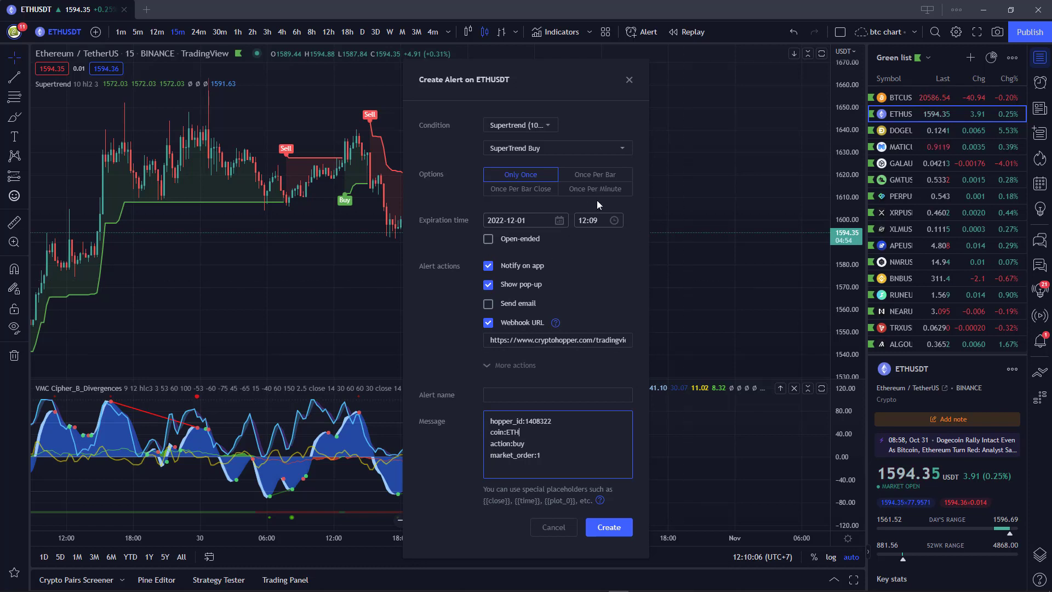
pyautogui.click(603, 533)
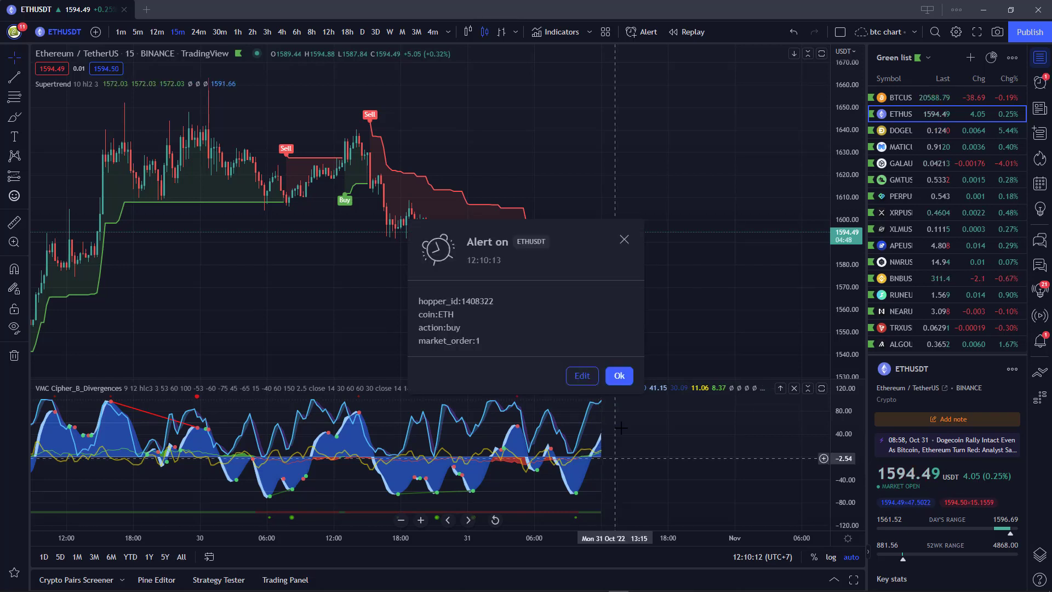
# Bring Cryptohopper full screen, open the Paper hopper dashboard and turn on Buying and Selling.
pyautogui.click(1011, 11)
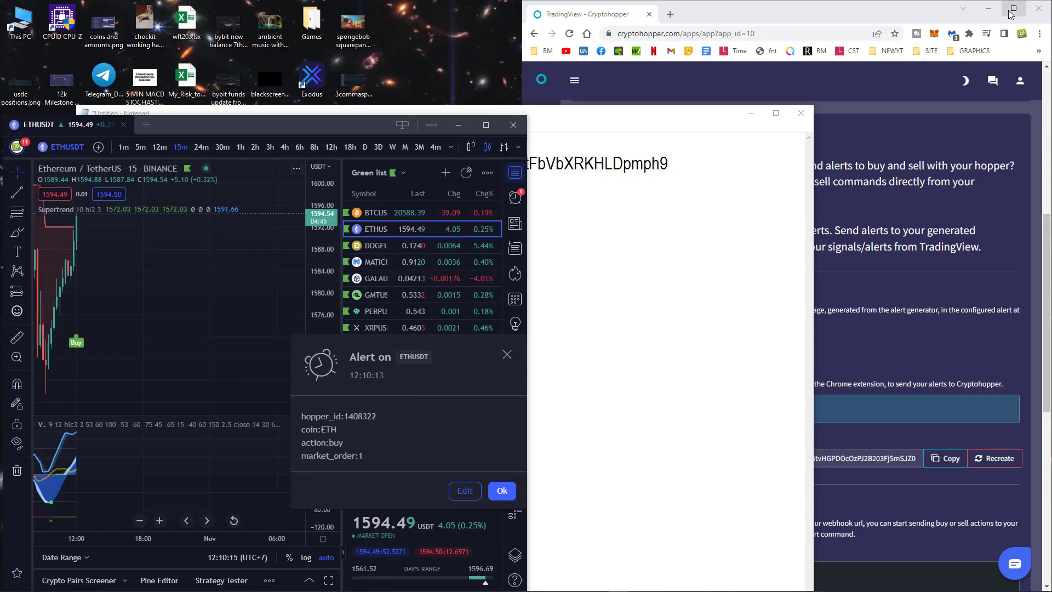
pyautogui.click(798, 14)
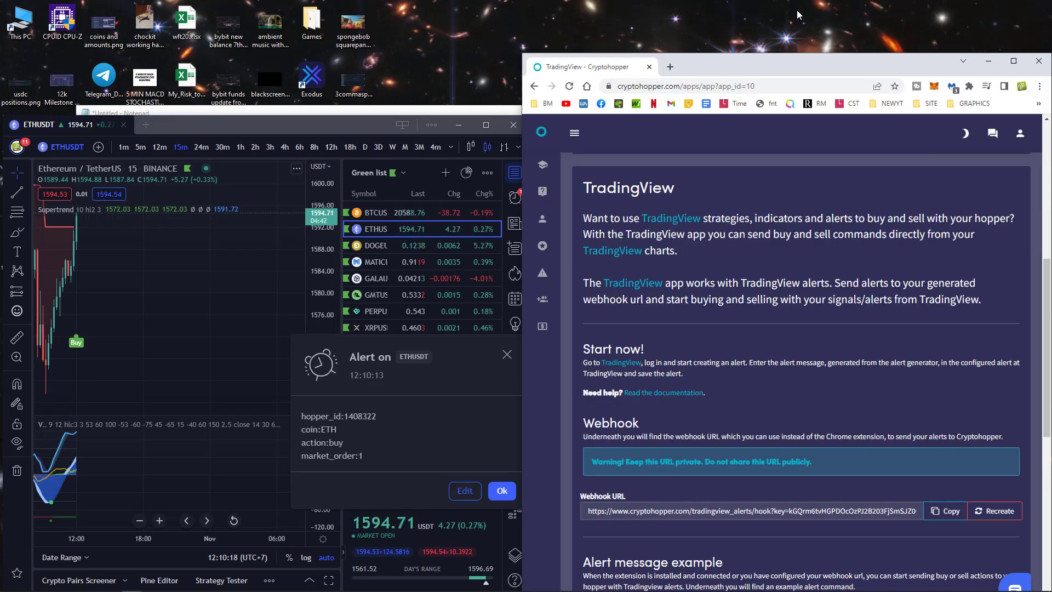
pyautogui.doubleClick(798, 14)
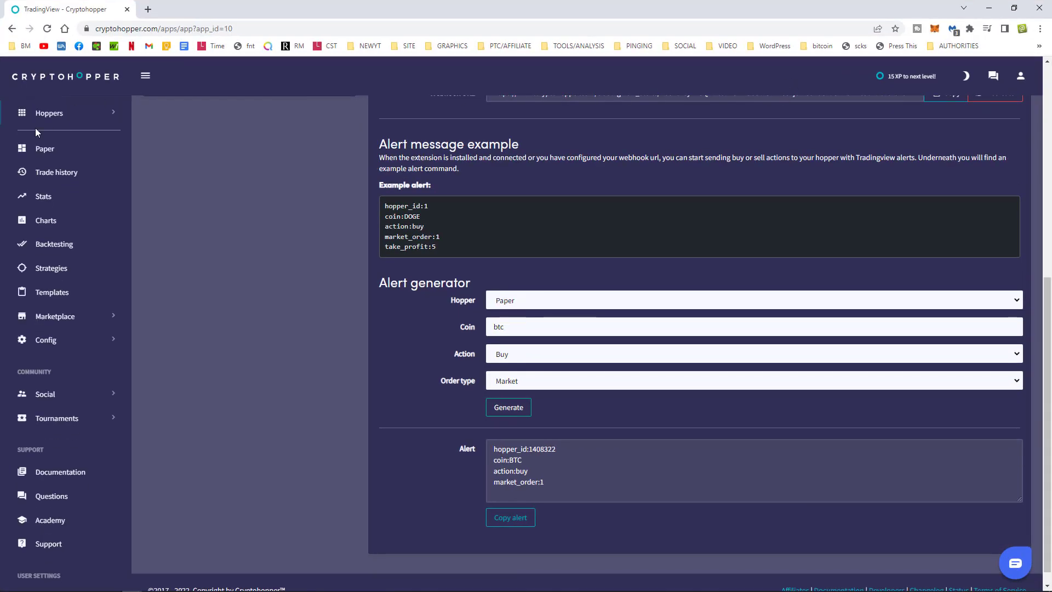
pyautogui.click(57, 157)
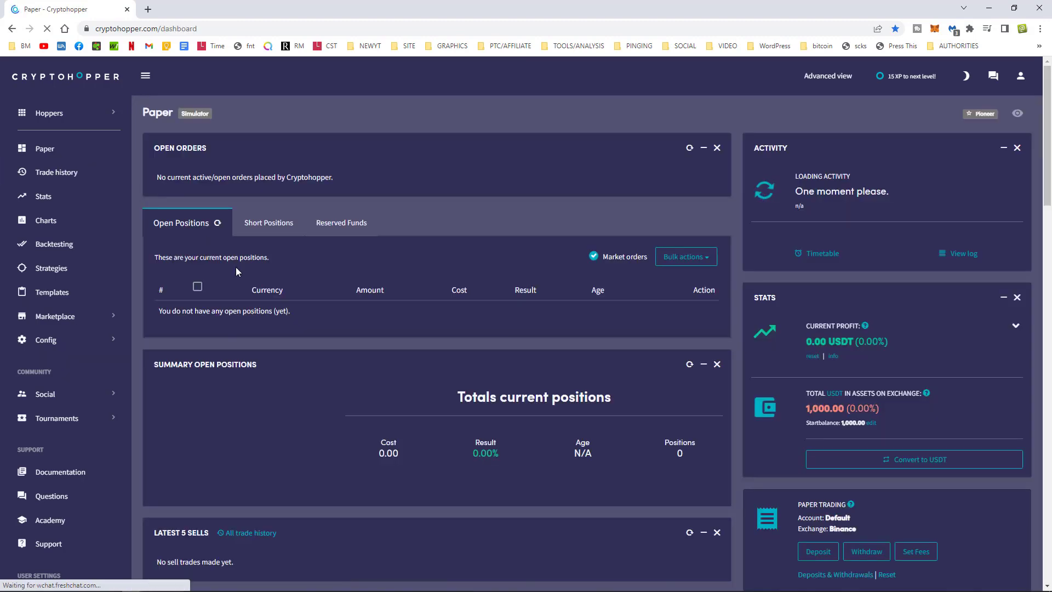
pyautogui.scroll(-6, 601, 385)
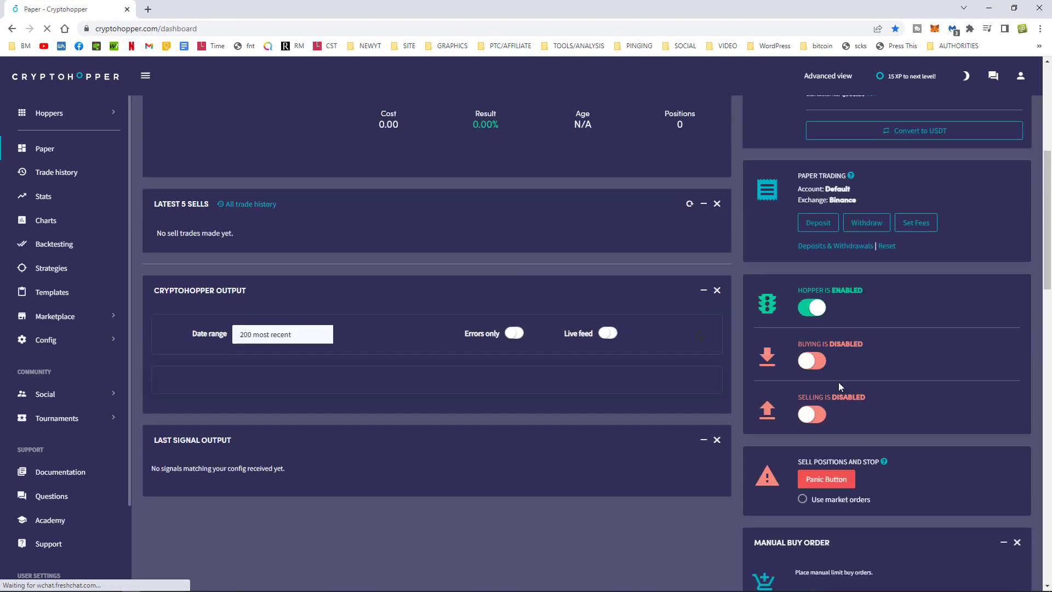
pyautogui.click(812, 406)
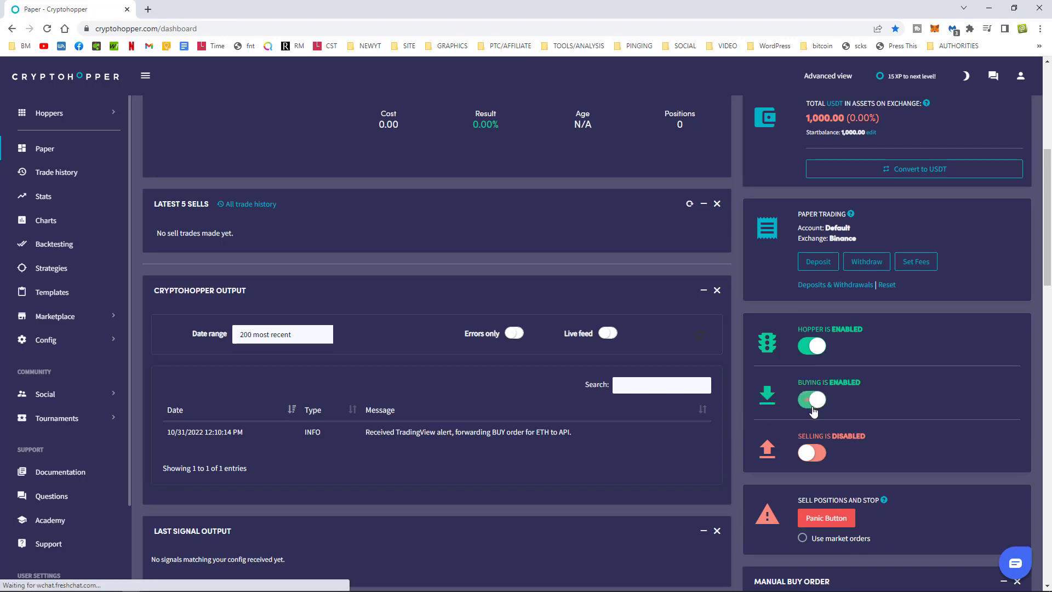
pyautogui.click(816, 453)
pyautogui.moveTo(417, 21); pyautogui.dragTo(798, 36)
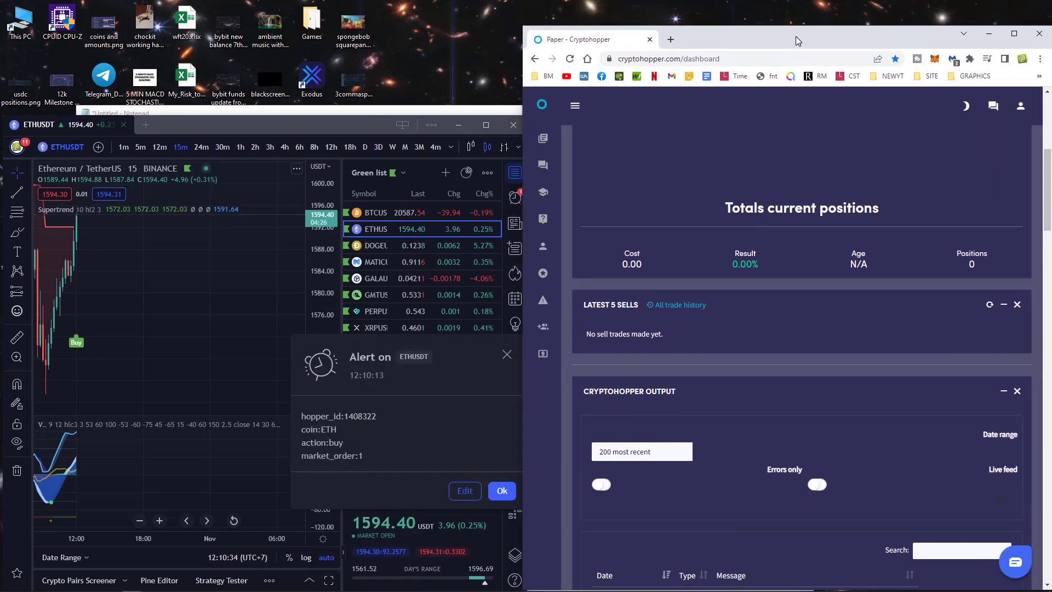
# Re-save the fired ETHUSDT SuperTrend Buy alert unchanged from its popup so it triggers again.
pyautogui.click(486, 124)
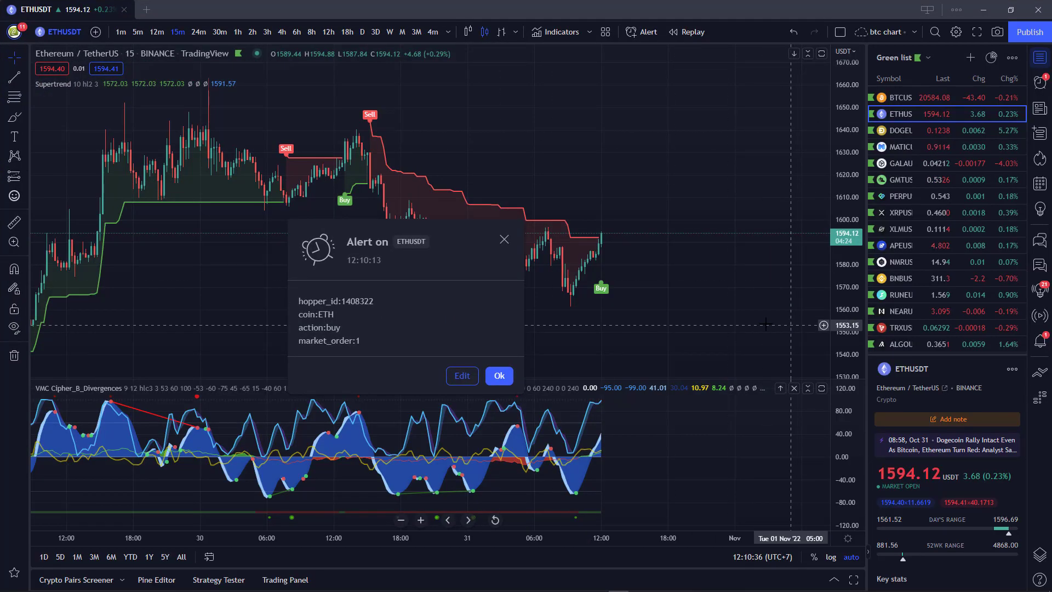
pyautogui.click(462, 376)
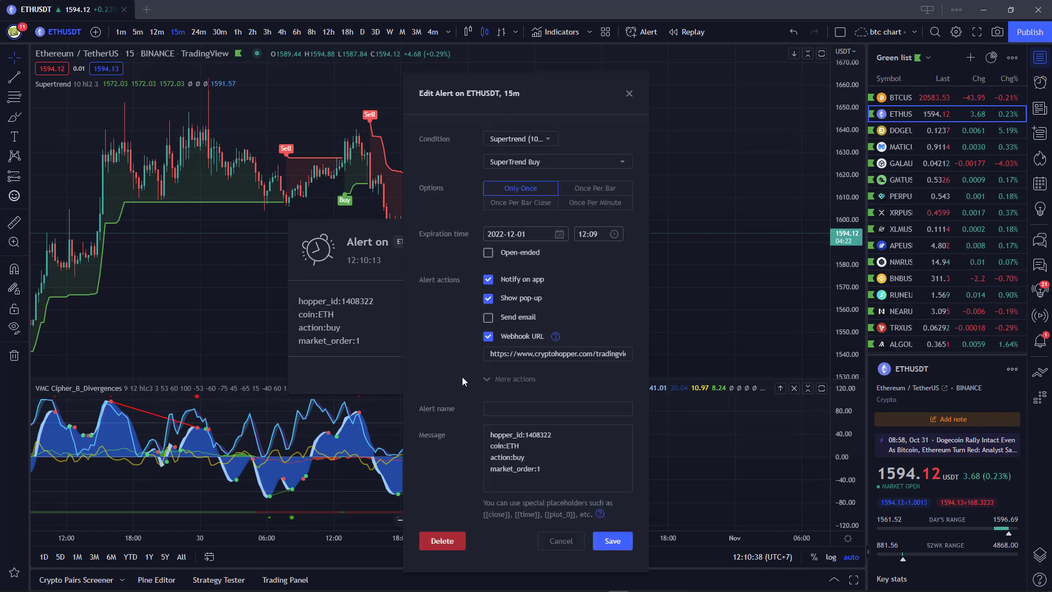
pyautogui.click(610, 544)
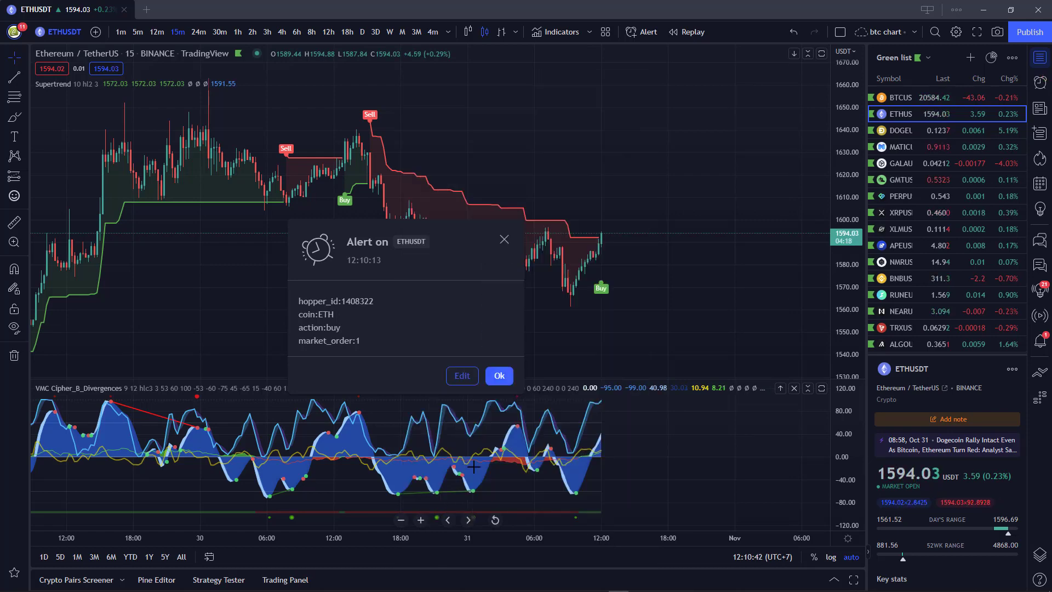
pyautogui.click(1010, 10)
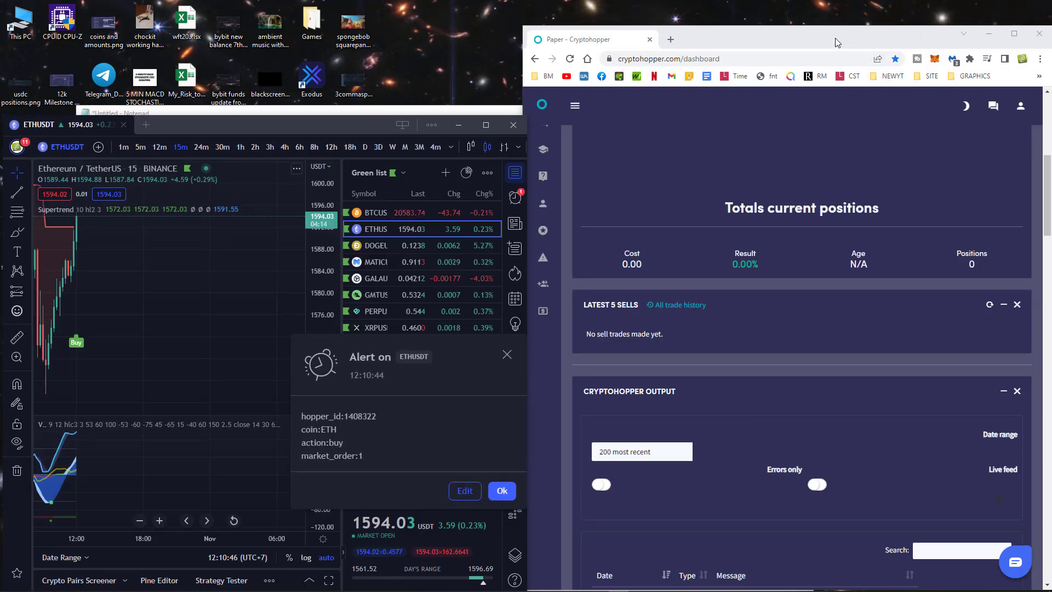
# Inspect Open Positions on the Paper dashboard: 0.0065 ETH costing 10.36 USDT.
pyautogui.doubleClick(836, 41)
pyautogui.scroll(7, 558, 356)
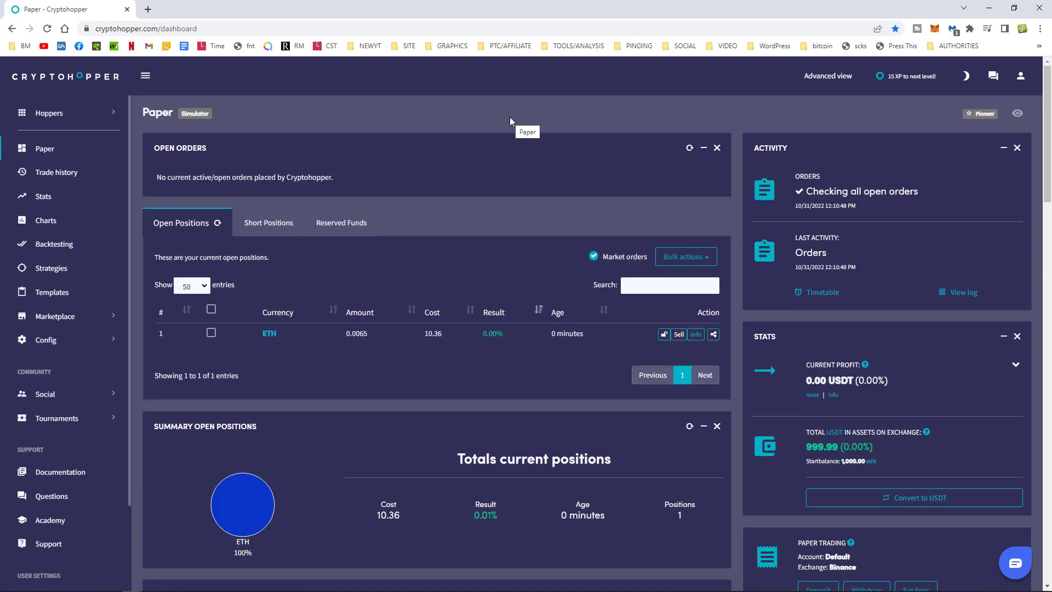
pyautogui.moveTo(427, 336); pyautogui.dragTo(443, 336)
pyautogui.click(446, 374)
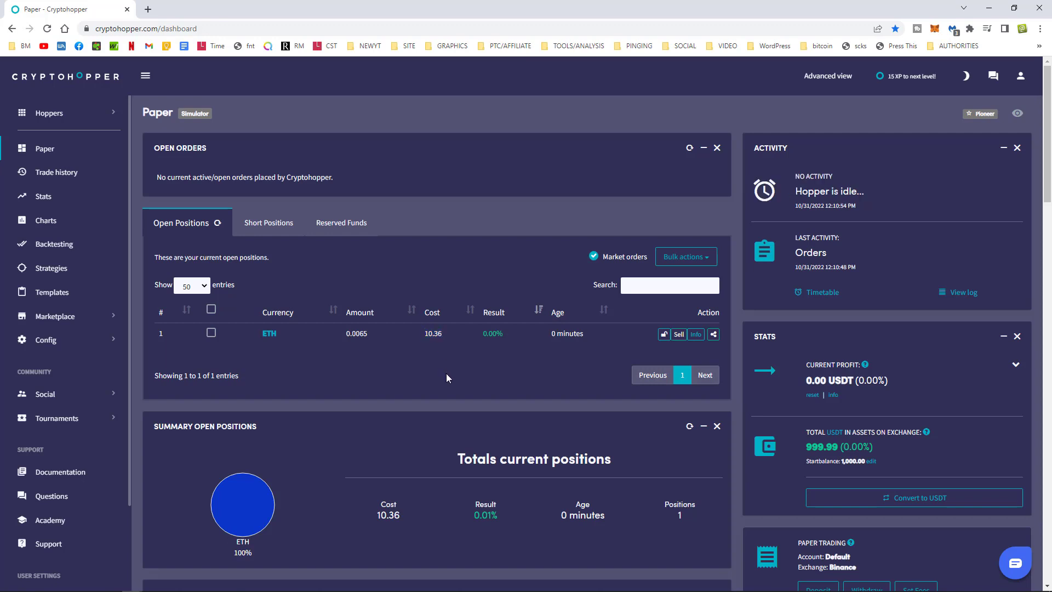
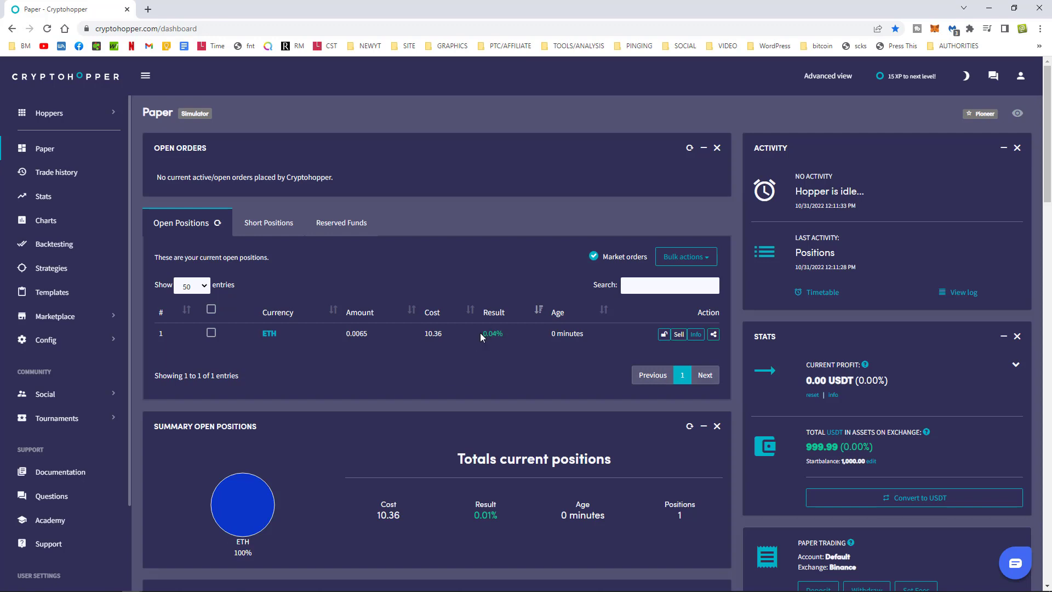
# Scroll the Paper dashboard to the Cryptohopper Output panel showing the received TradingView ETH buy alert.
pyautogui.click(518, 418)
pyautogui.scroll(-2, 498, 371)
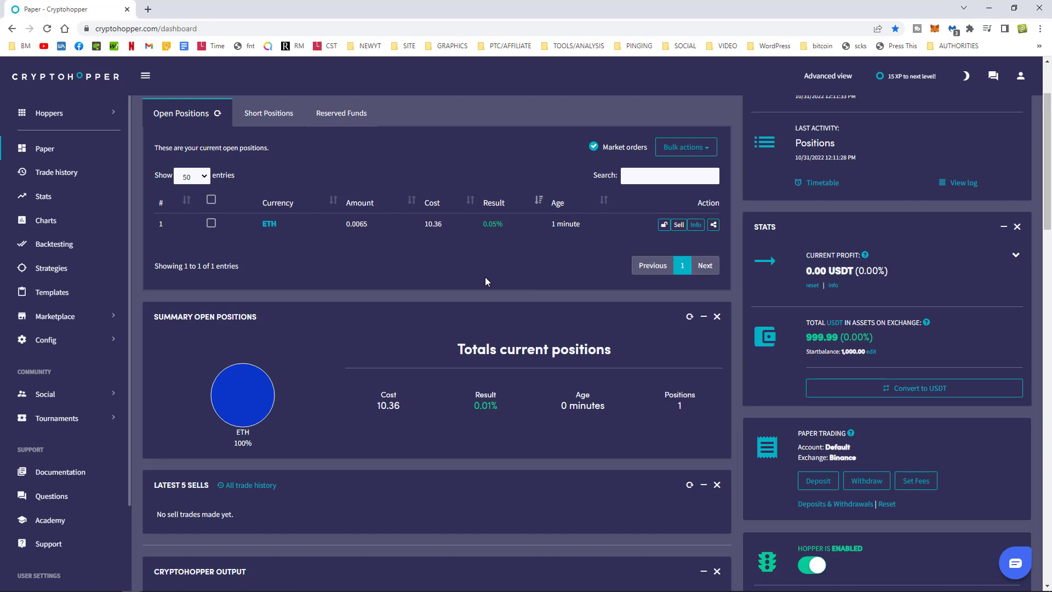
pyautogui.scroll(-3, 486, 280)
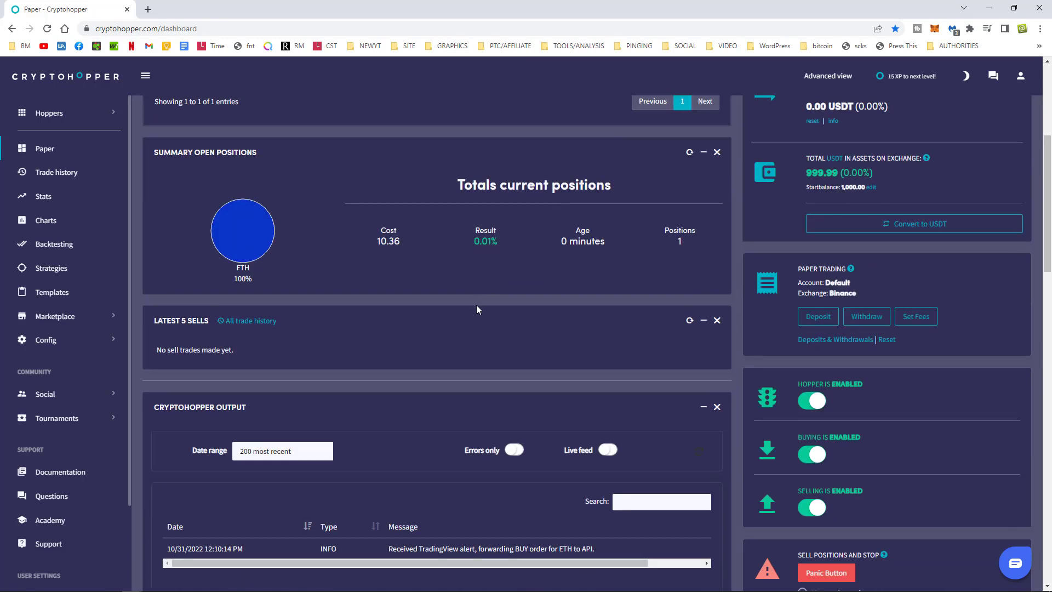